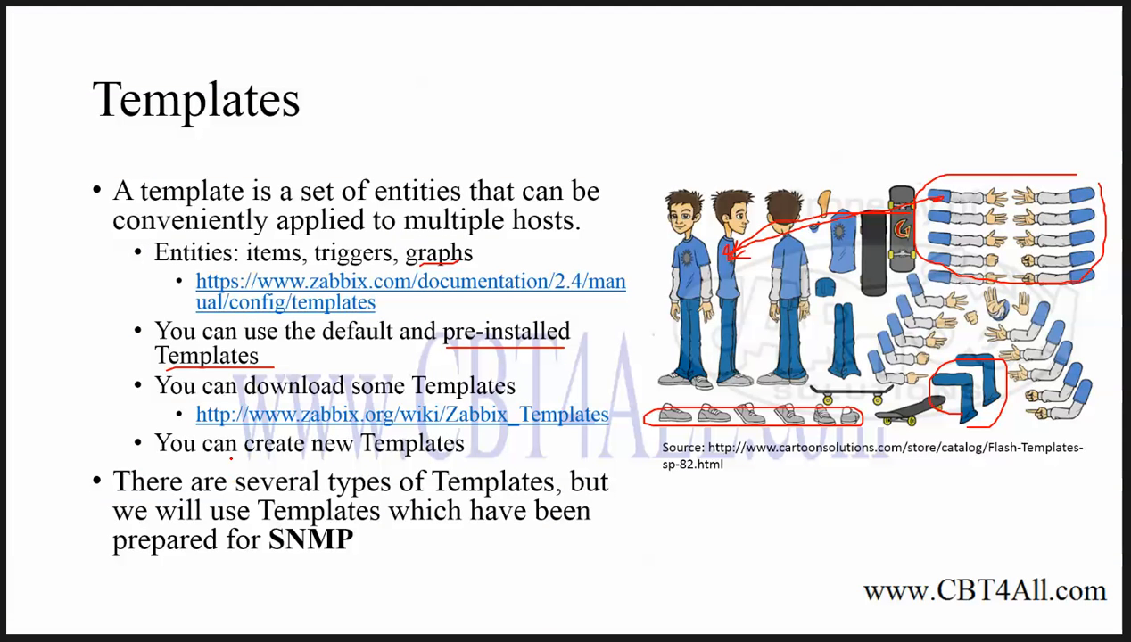
# Tick the template-download bullet and underline 'new Templates' on the slide, then scroll the Zabbix templates list
pyautogui.moveTo(165, 408); pyautogui.dragTo(187, 385)
pyautogui.moveTo(313, 455); pyautogui.dragTo(466, 459)
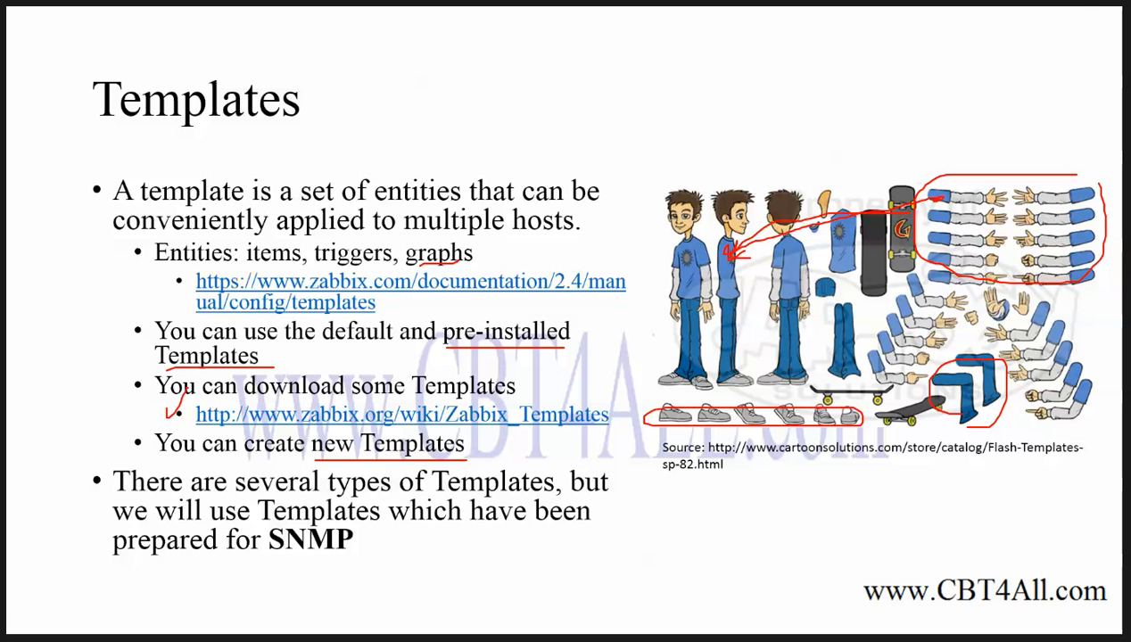
pyautogui.hotkey('alt', 'Tab')
pyautogui.scroll(-5, 141, 470)
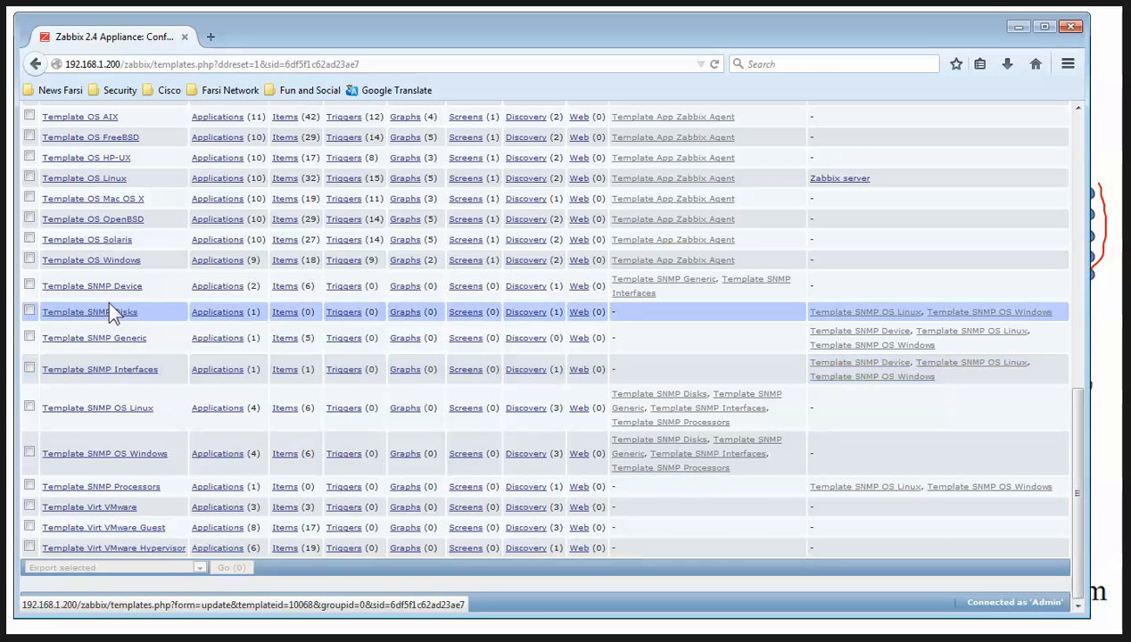
# Advance the slides to 'Using Templates – SNMP', then scroll back up the Zabbix templates list
pyautogui.click(1016, 27)
pyautogui.press('Right')
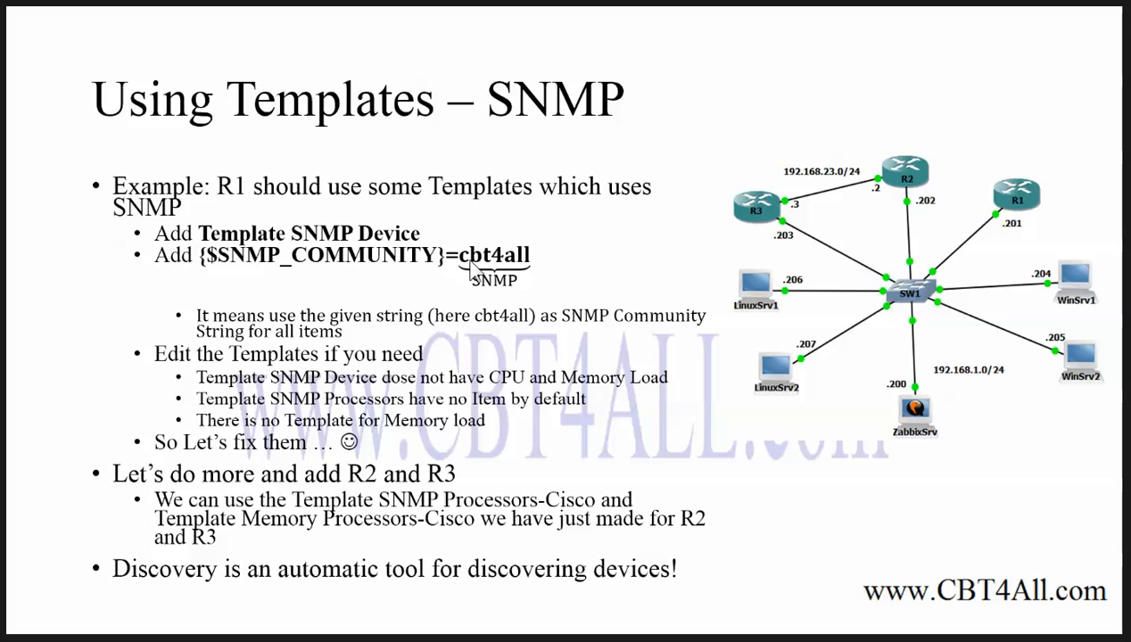
pyautogui.hotkey('alt', 'Tab')
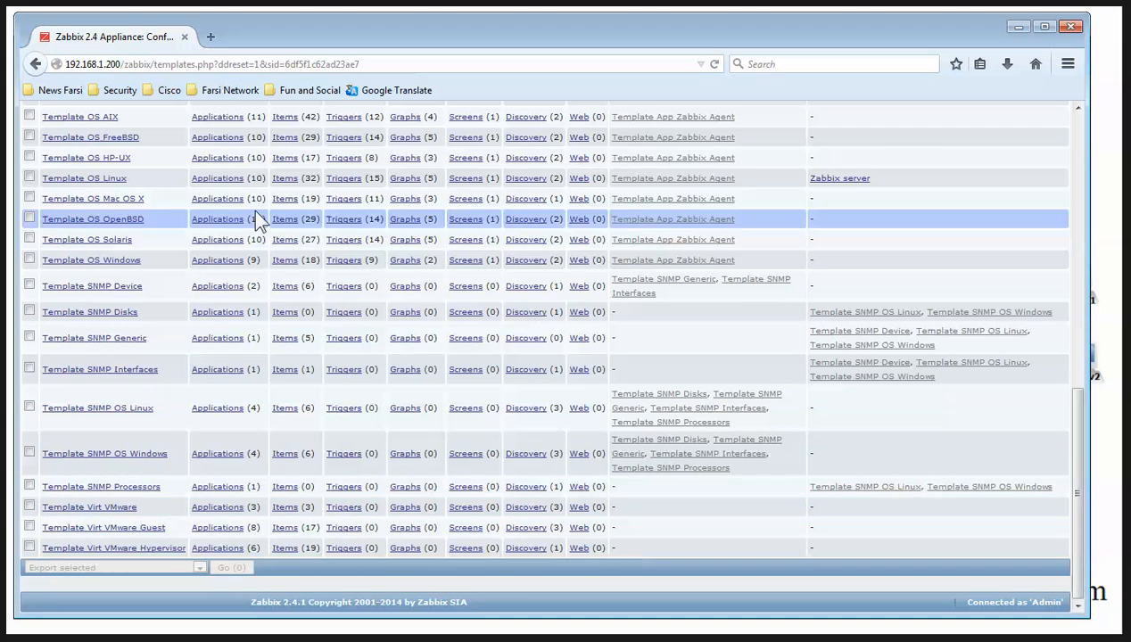
pyautogui.scroll(10, 335, 290)
# Add Template SNMP Device to host R1's linked templates and view R1's macros
pyautogui.click(200, 139)
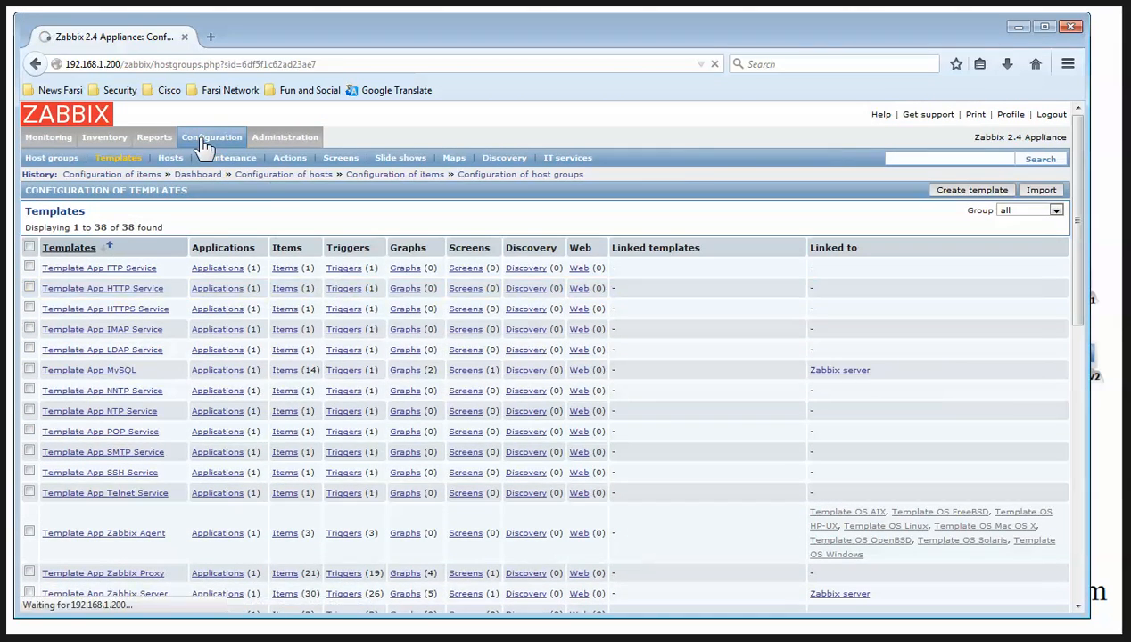
pyautogui.click(167, 158)
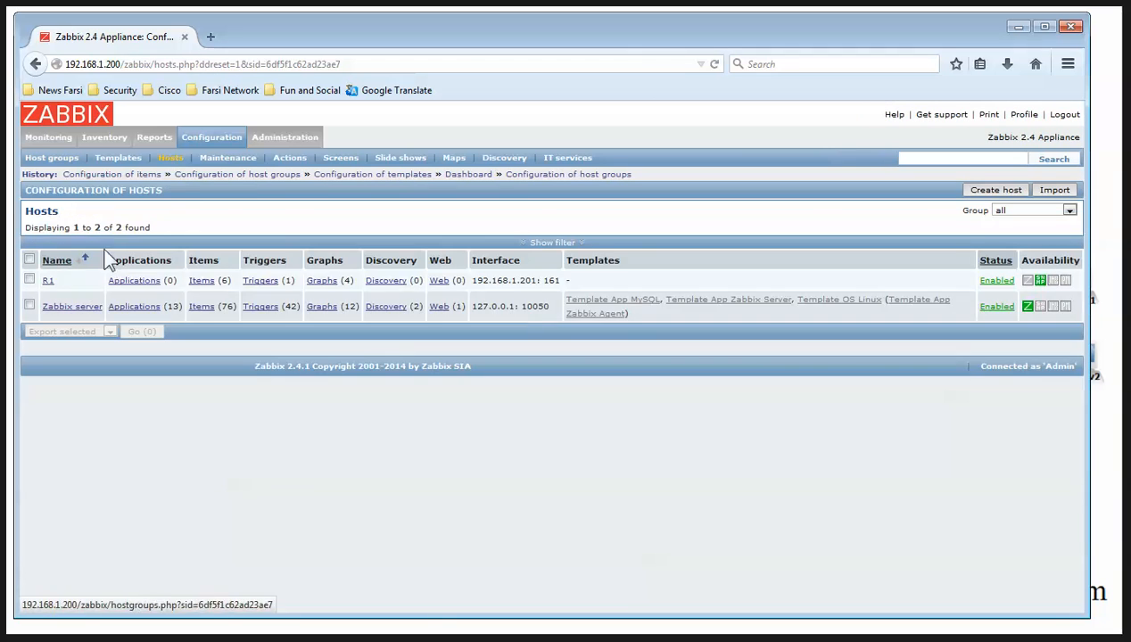
pyautogui.click(49, 284)
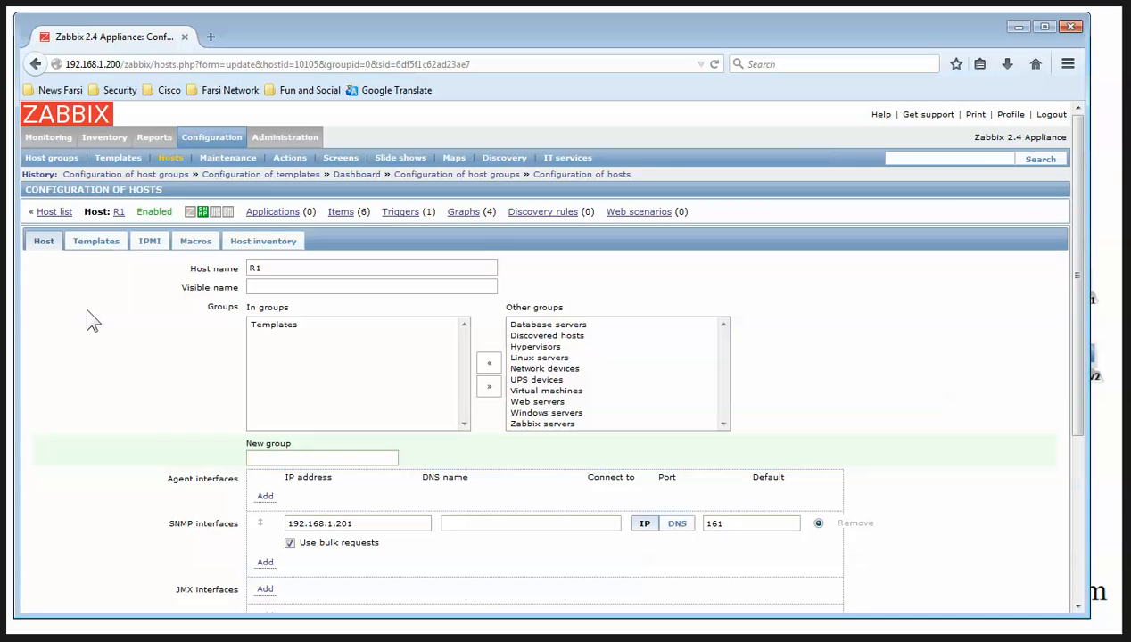
pyautogui.click(100, 243)
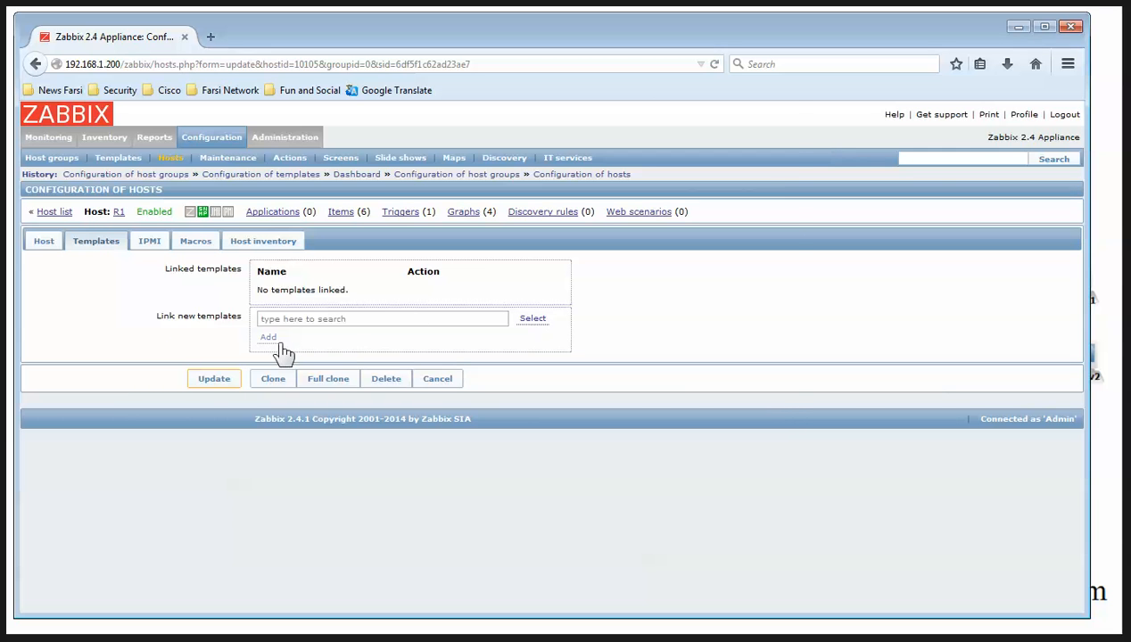
pyautogui.click(531, 320)
pyautogui.scroll(-10, 602, 335)
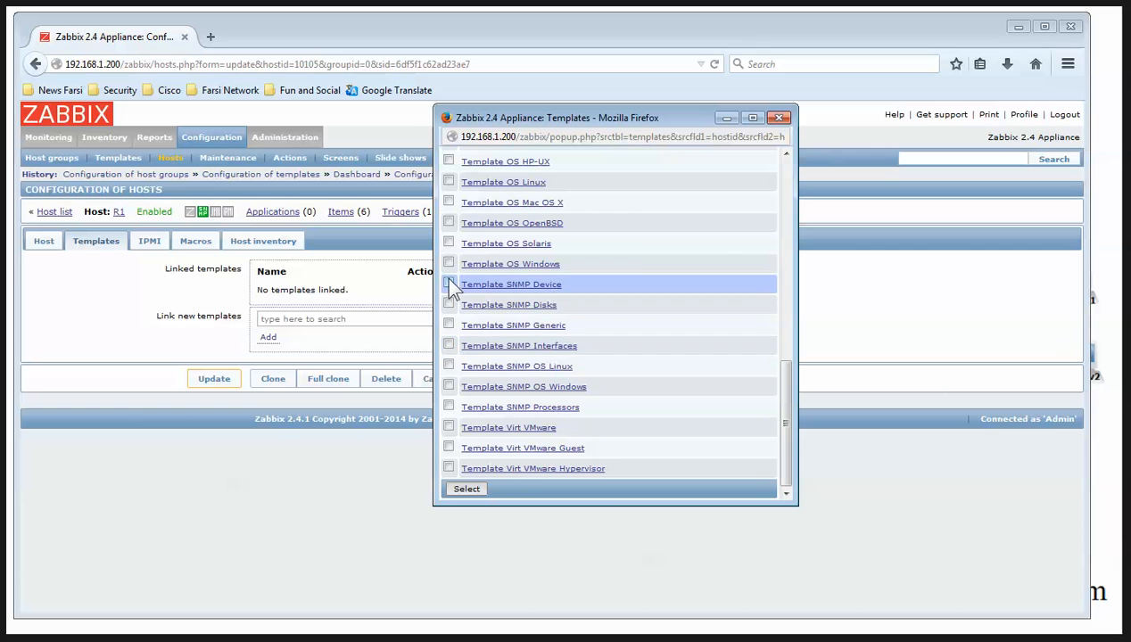
pyautogui.click(449, 284)
pyautogui.click(466, 489)
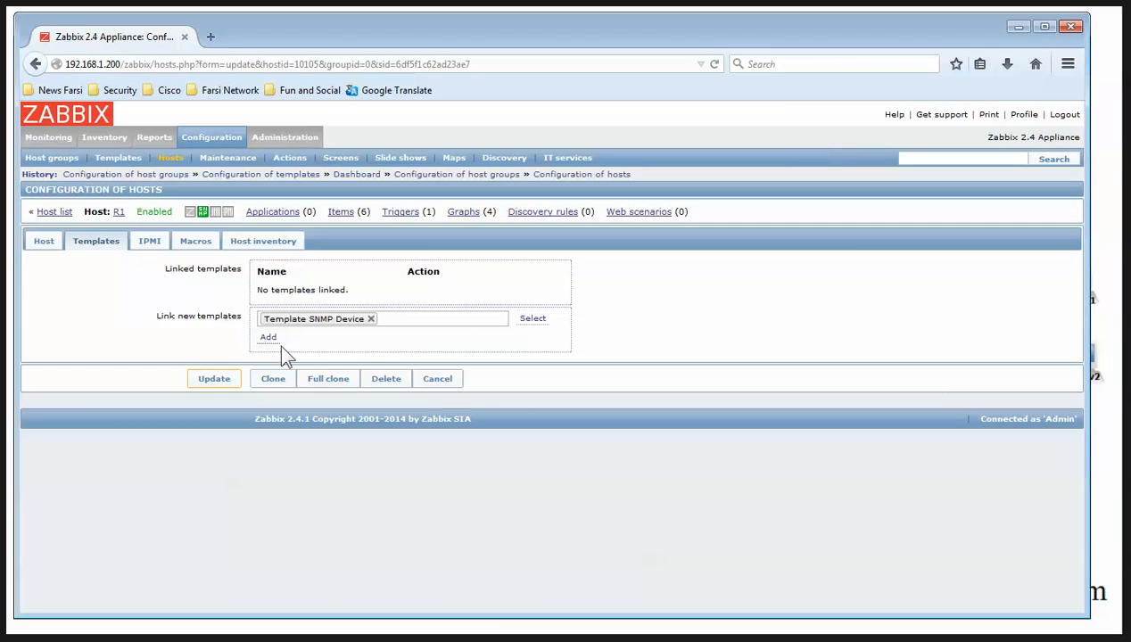
pyautogui.click(272, 341)
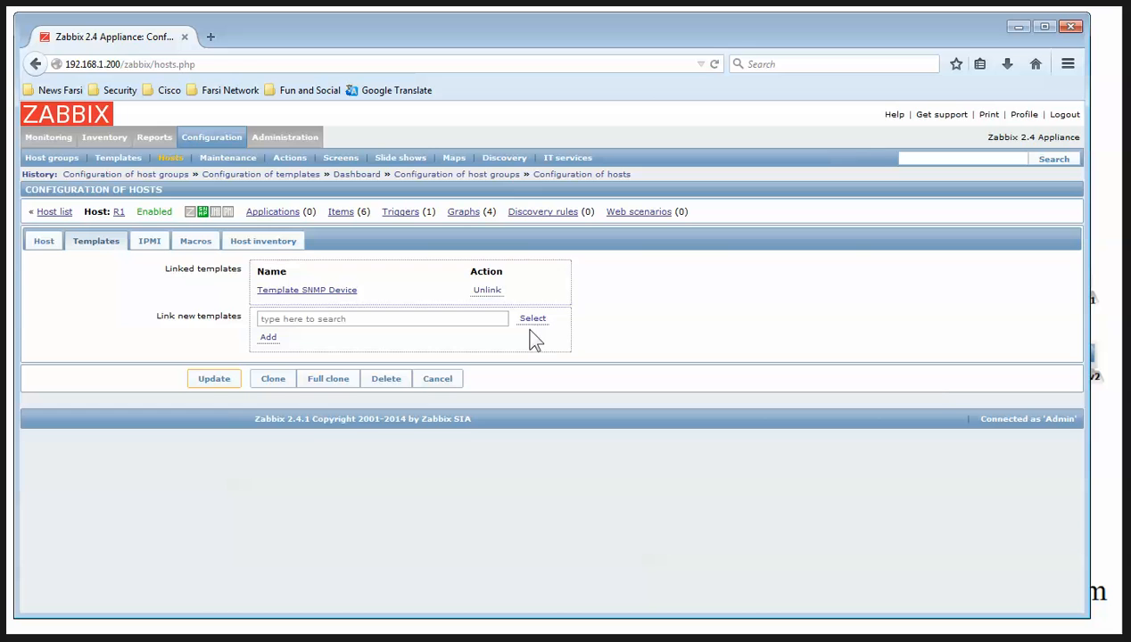
pyautogui.click(195, 241)
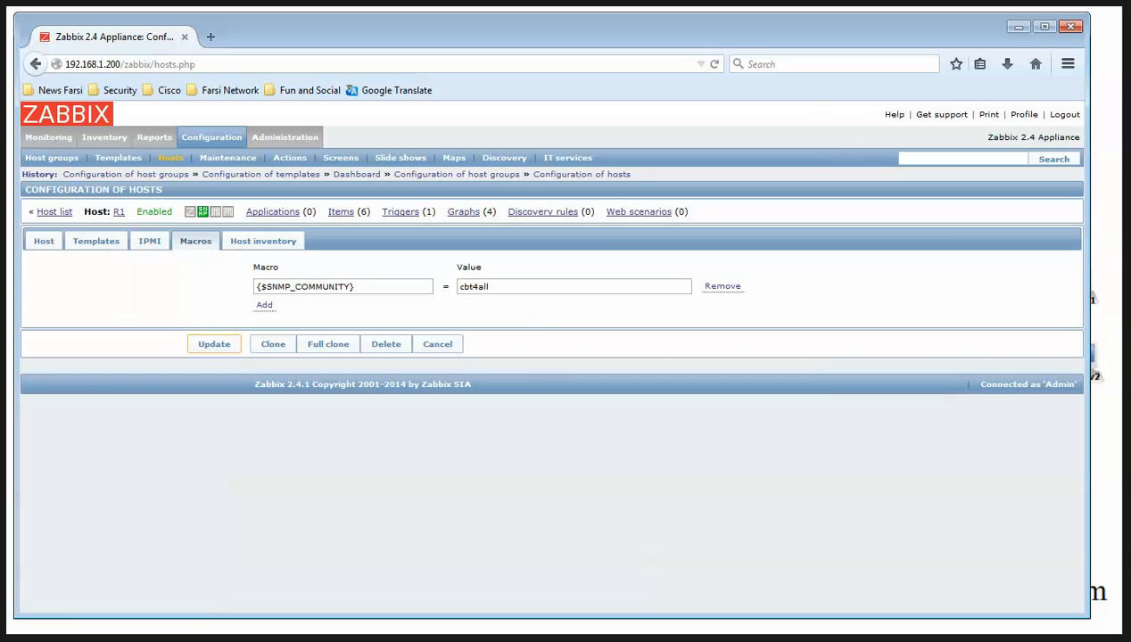
# Replace R1's macro with a new {$SNMP_COMMUNITY} entry copied from the notes, value left blank
pyautogui.hotkey('alt', 'Tab')
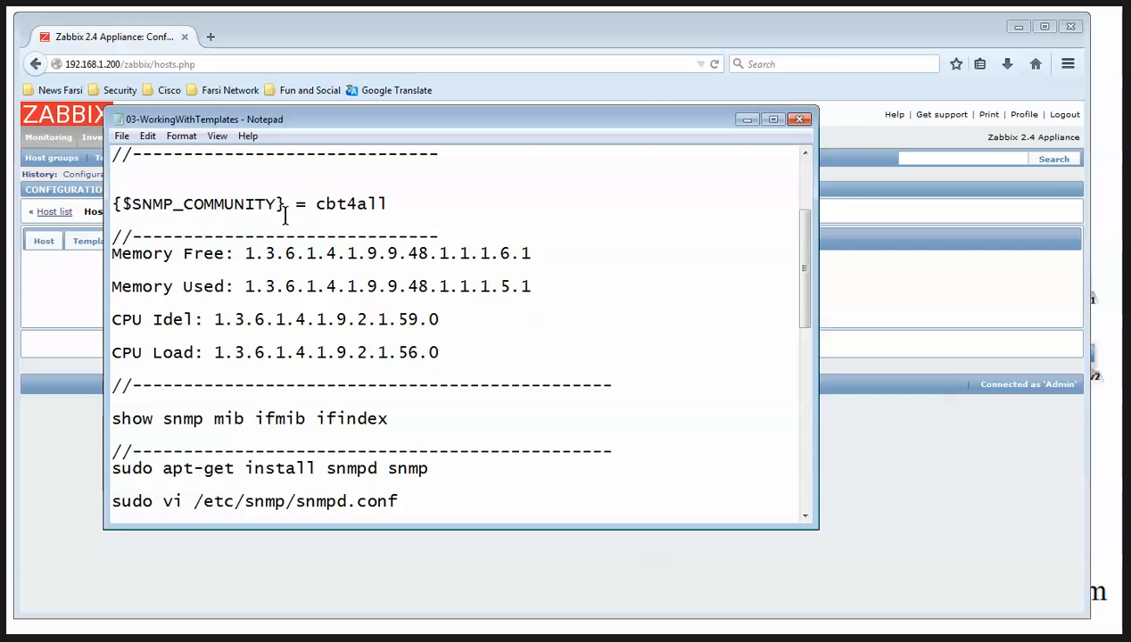
pyautogui.moveTo(286, 204); pyautogui.dragTo(107, 199)
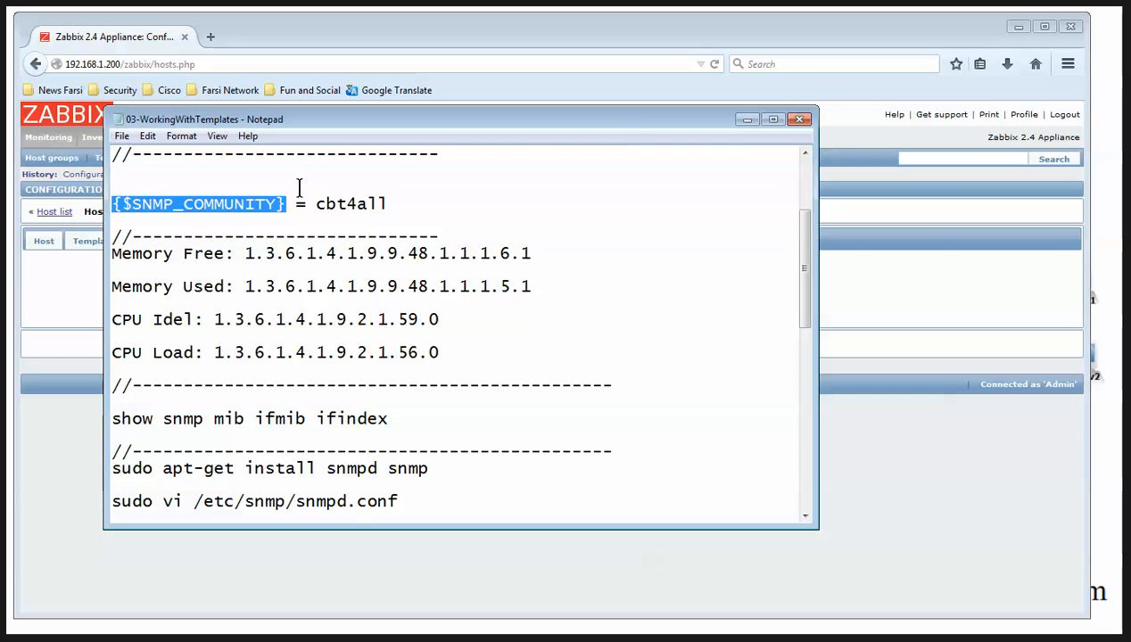
pyautogui.click(747, 118)
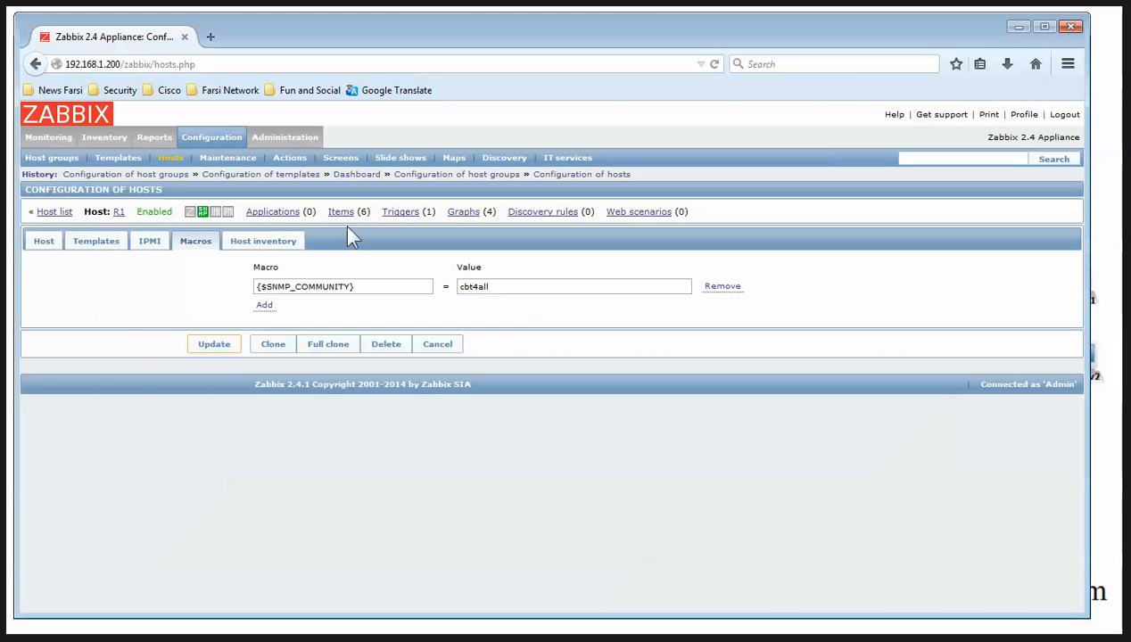
pyautogui.moveTo(404, 286); pyautogui.dragTo(218, 302)
pyautogui.hotkey('ctrl', 'c')
pyautogui.click(718, 287)
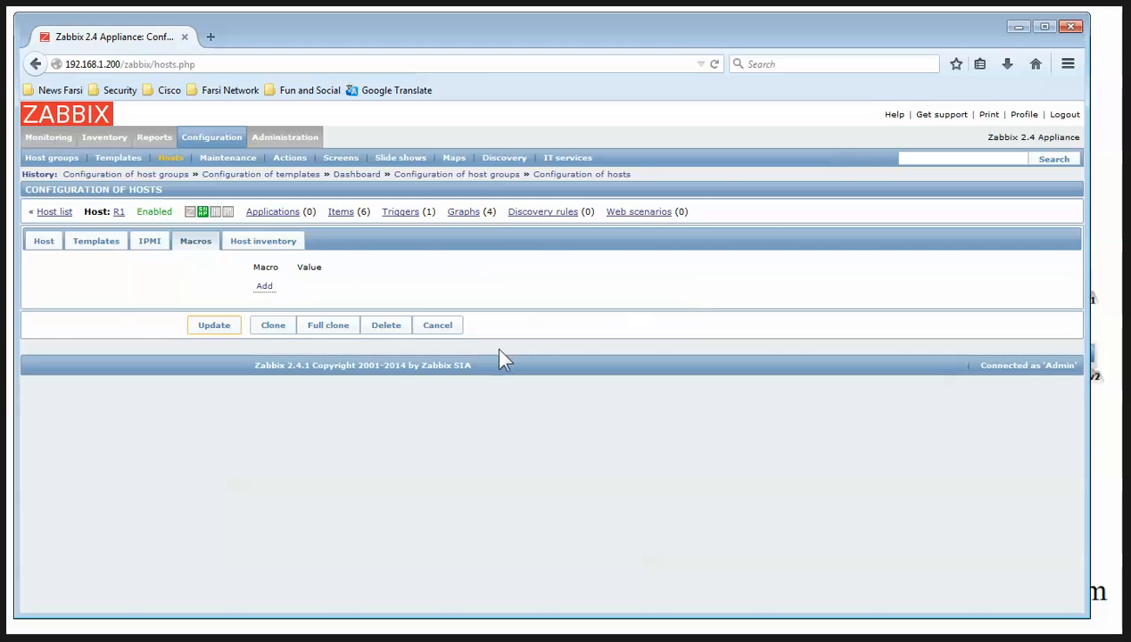
pyautogui.click(268, 304)
pyautogui.click(272, 287)
pyautogui.hotkey('ctrl', 'v')
pyautogui.moveTo(378, 290); pyautogui.dragTo(221, 278)
pyautogui.click(489, 286)
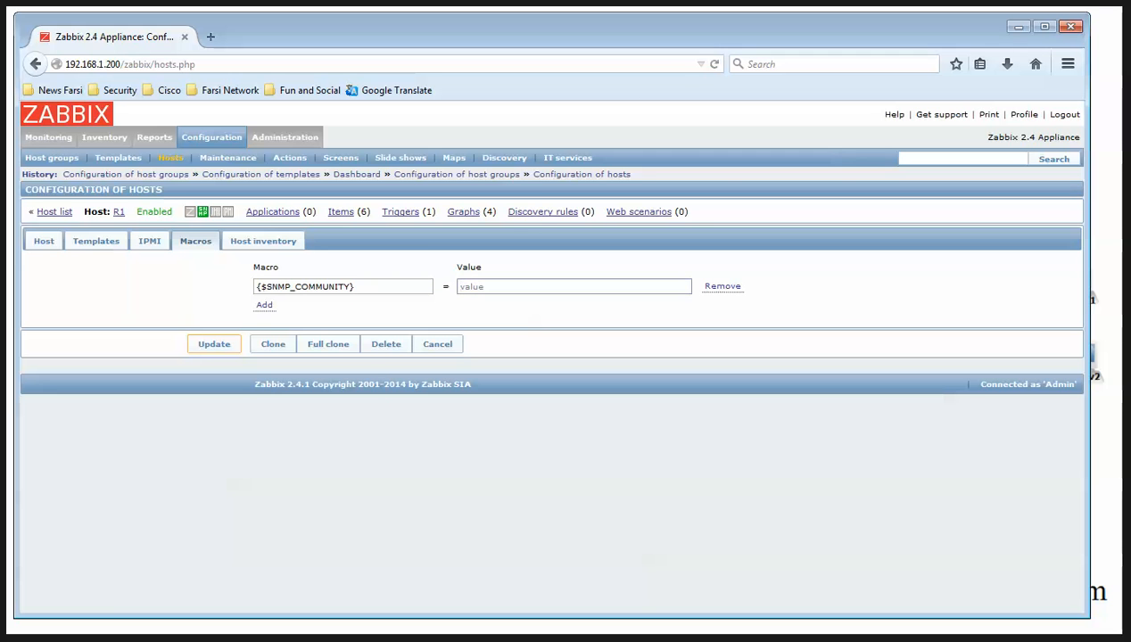
# Open R1's GNS3 console and run 'sh run | s snmp' to show its SNMP configuration
pyautogui.hotkey('alt', 'Tab')
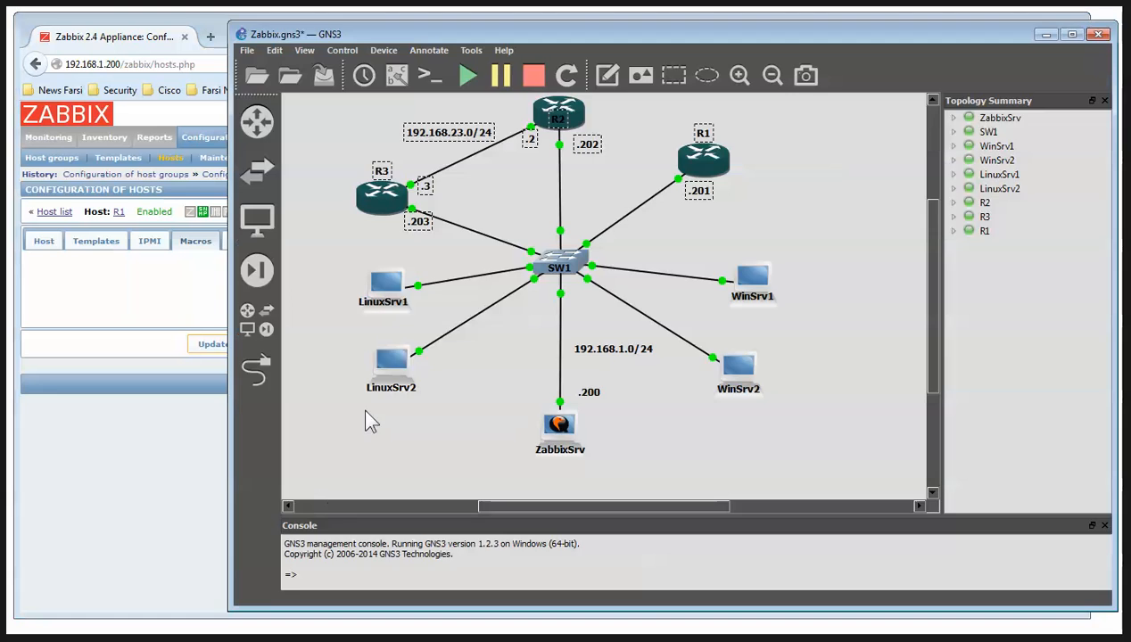
pyautogui.click(734, 193)
pyautogui.rightClick(699, 161)
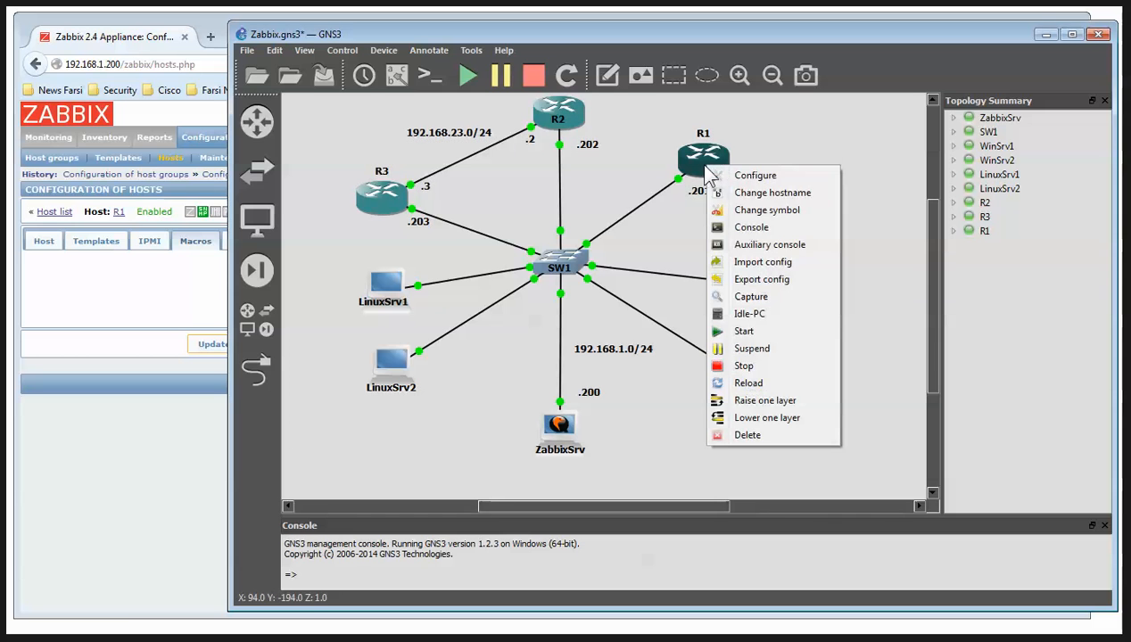
pyautogui.click(751, 224)
pyautogui.click(1045, 35)
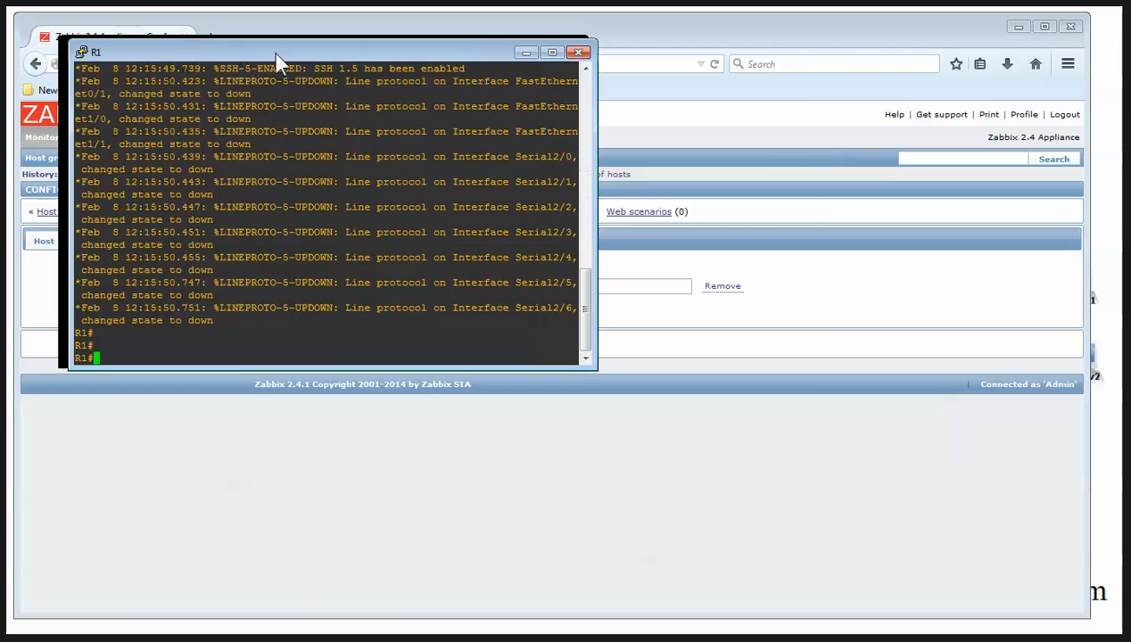
pyautogui.moveTo(296, 46); pyautogui.dragTo(550, 109)
pyautogui.press('Return')
pyautogui.press('Return')
pyautogui.press('Return')
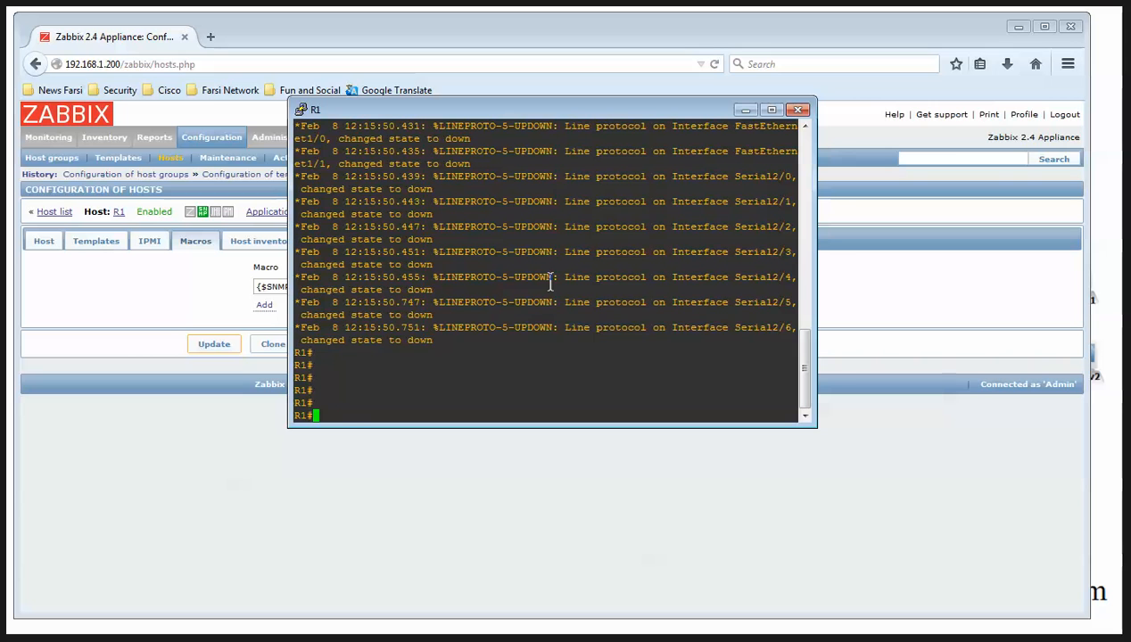
pyautogui.write('sh run | s snmp')
pyautogui.press('Return')
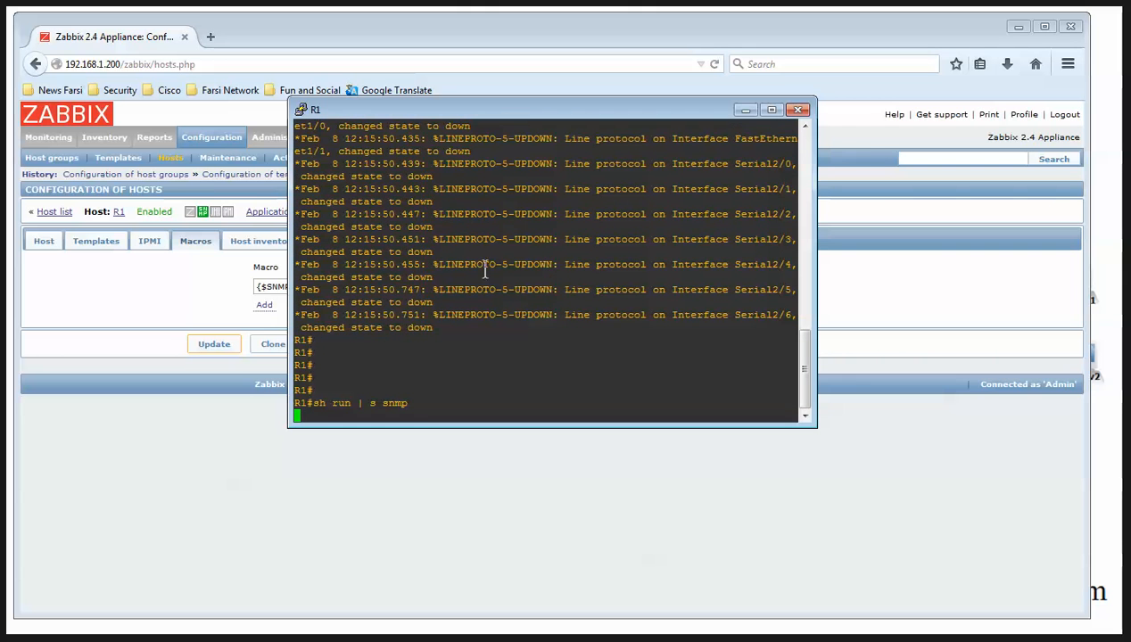
# Paste R1's read-only community string into the {$SNMP_COMMUNITY} macro value field
pyautogui.doubleClick(443, 402)
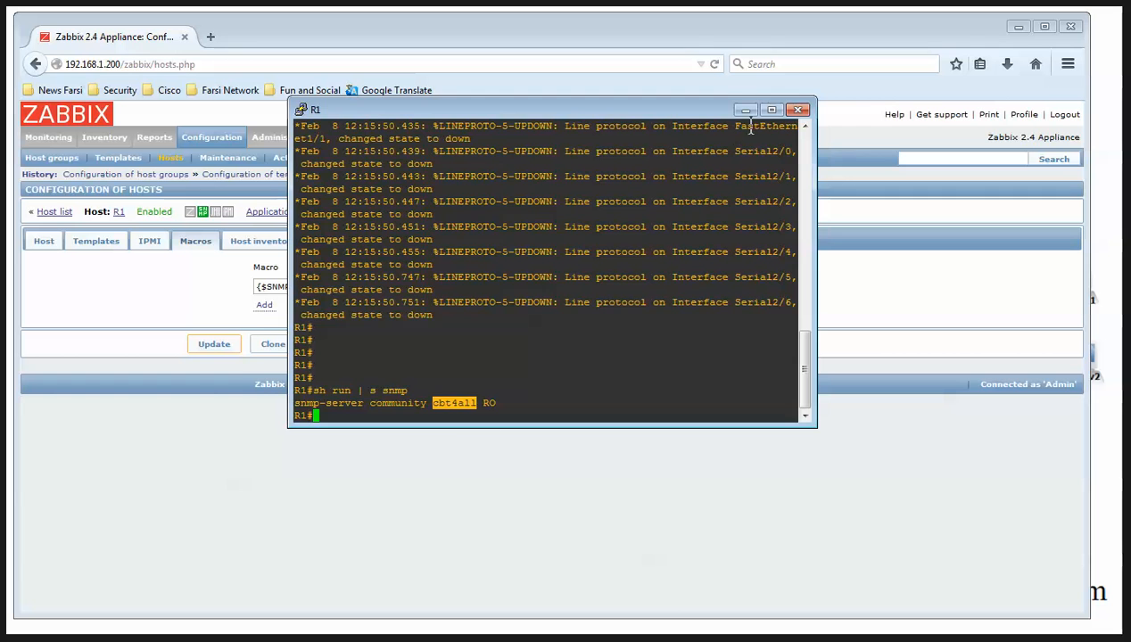
pyautogui.click(746, 110)
pyautogui.click(523, 287)
pyautogui.write('cbt4all')
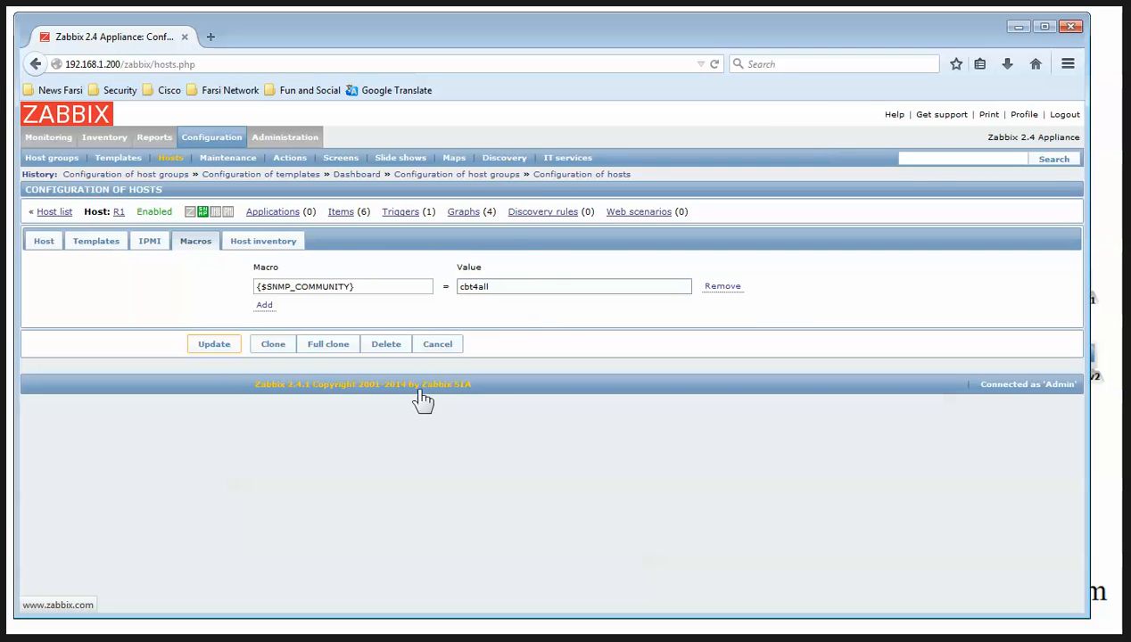
# Update host R1, recheck its linked templates and macros, then update it again
pyautogui.moveTo(522, 287); pyautogui.dragTo(446, 283)
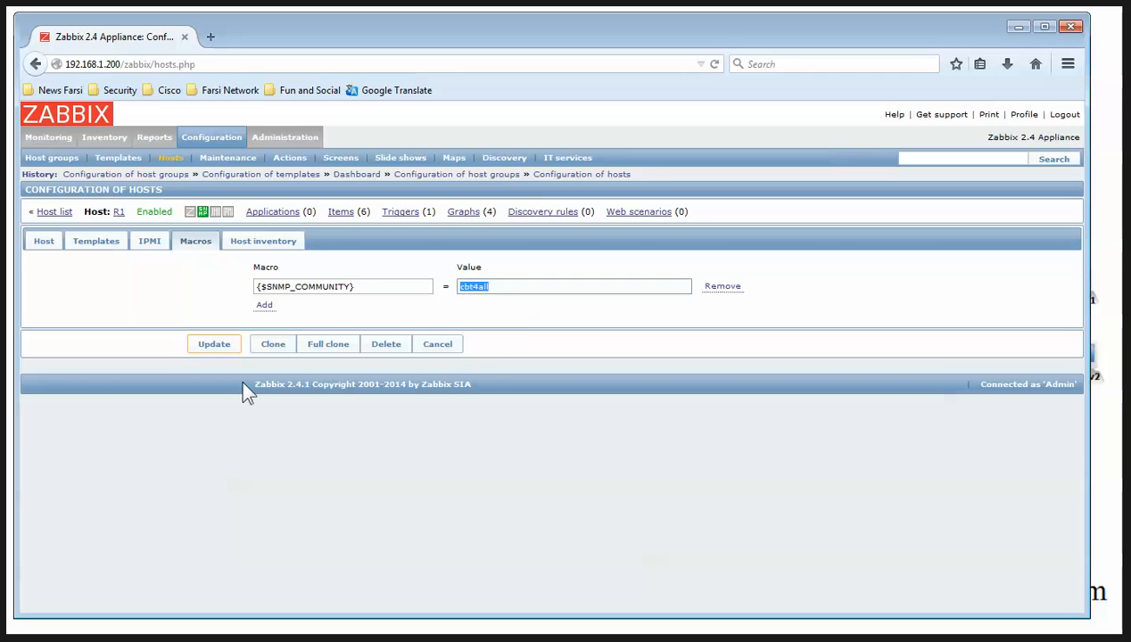
pyautogui.click(208, 348)
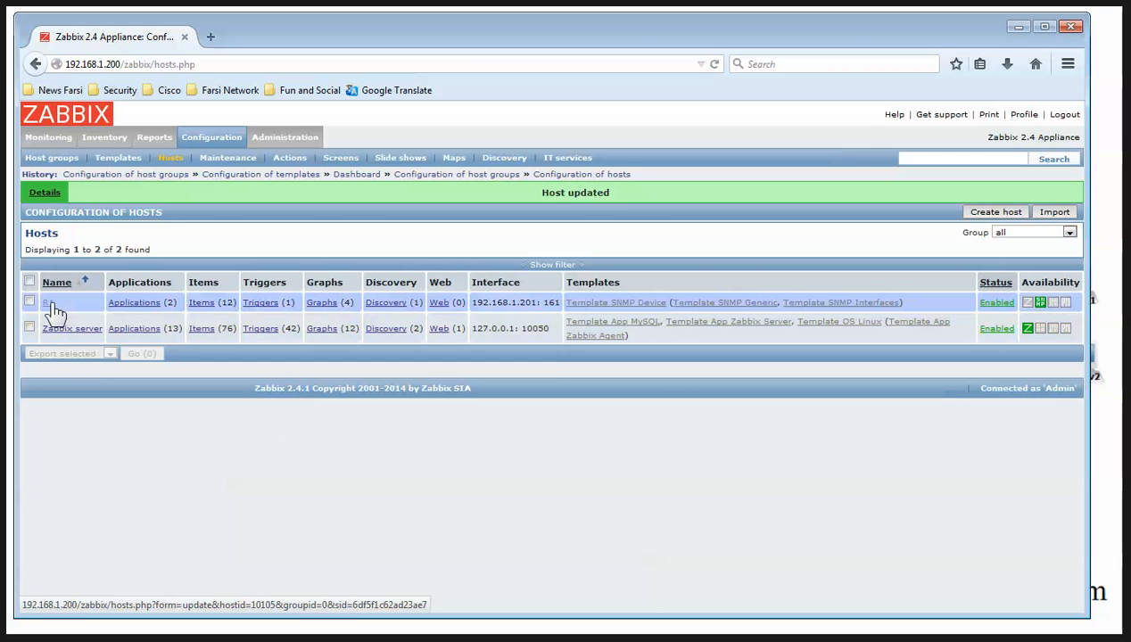
pyautogui.click(49, 304)
pyautogui.click(97, 241)
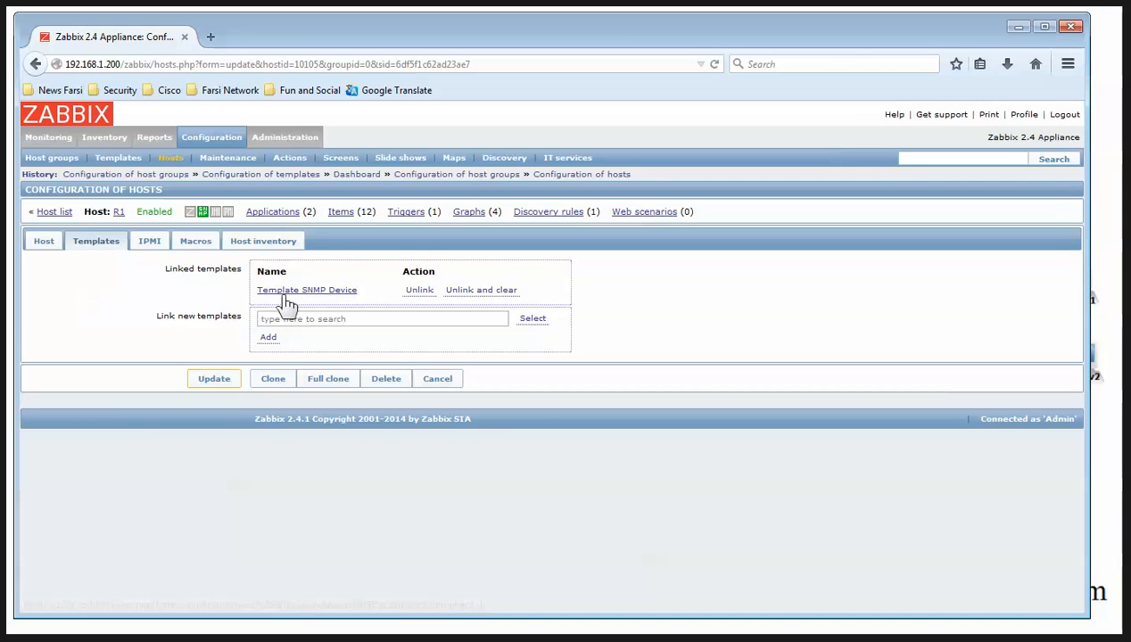
pyautogui.click(194, 243)
pyautogui.click(214, 343)
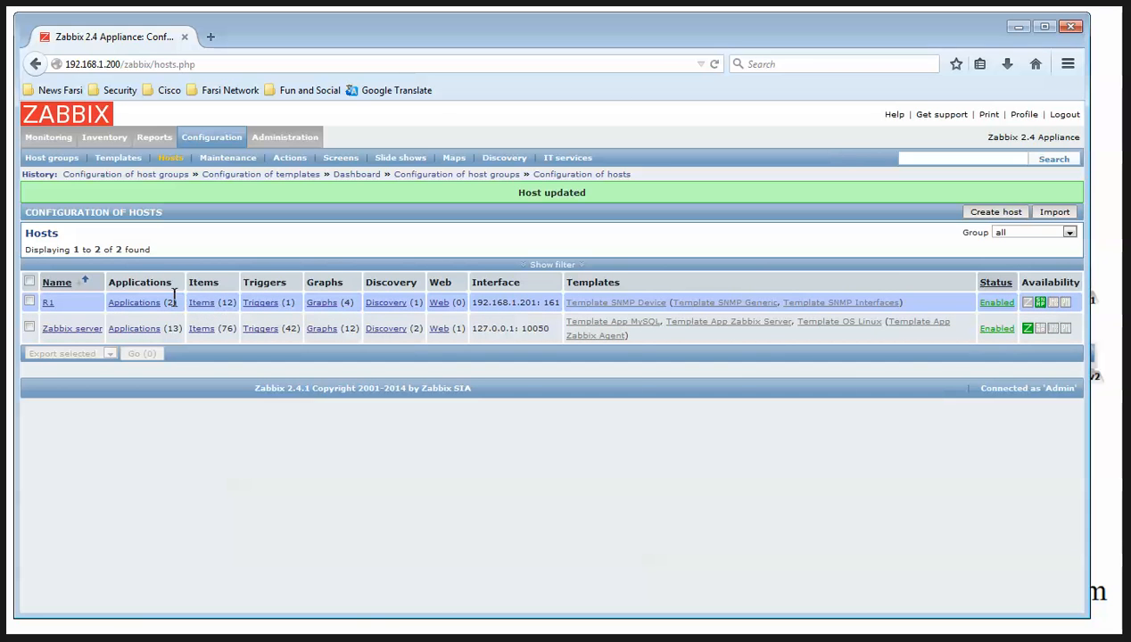
# Change the update interval of R1's Network interfaces discovery rule from 3600 to 60
pyautogui.click(189, 303)
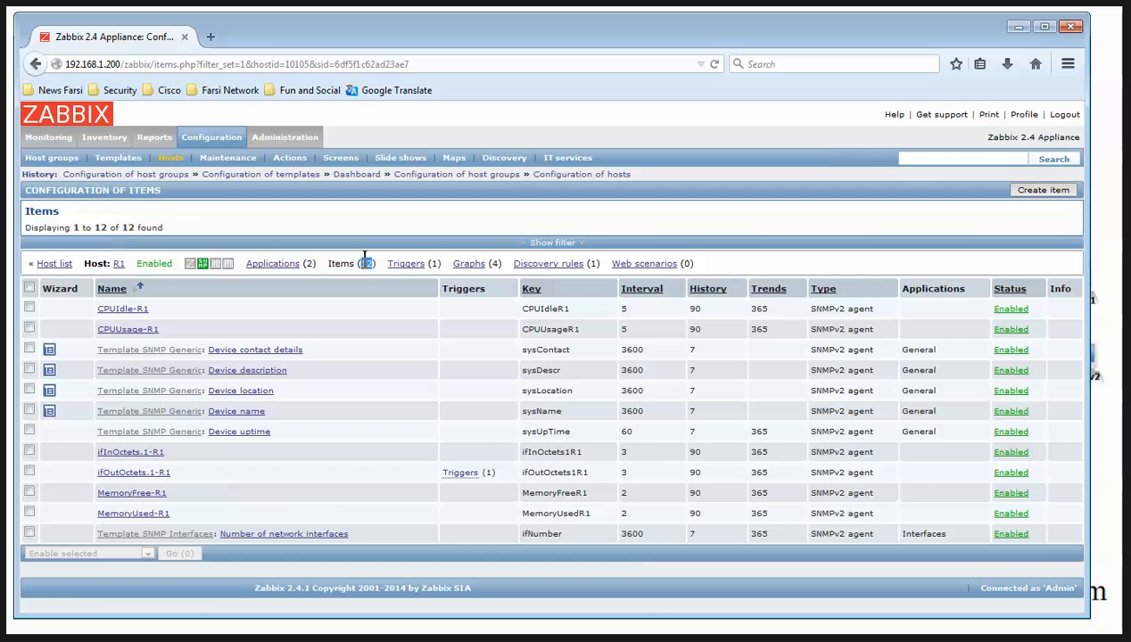
pyautogui.click(581, 266)
pyautogui.click(218, 298)
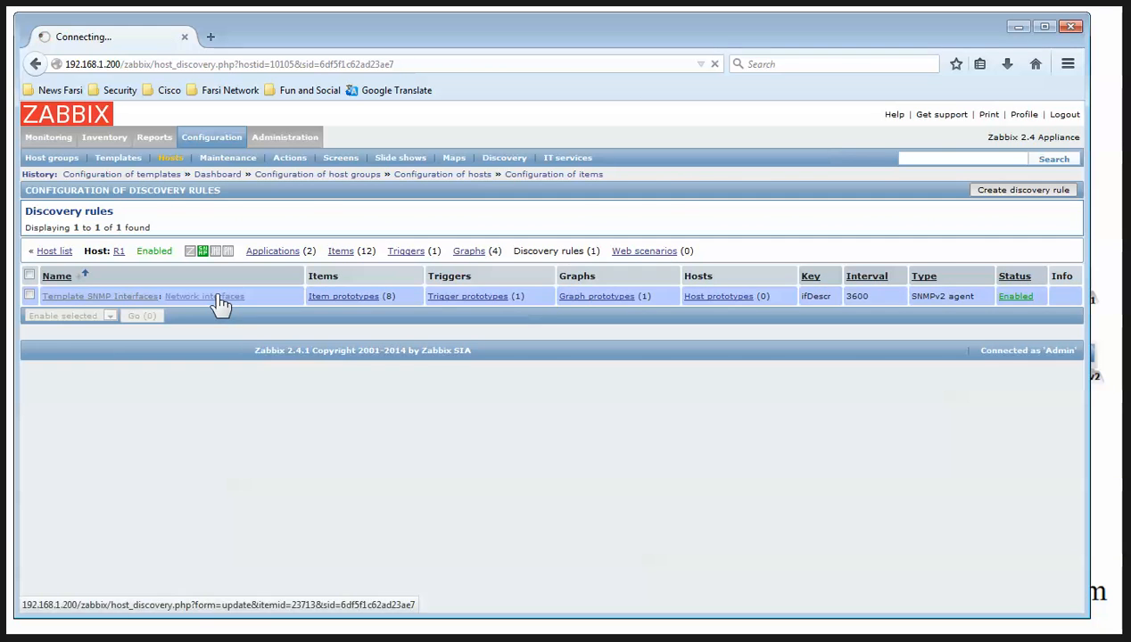
pyautogui.doubleClick(271, 420)
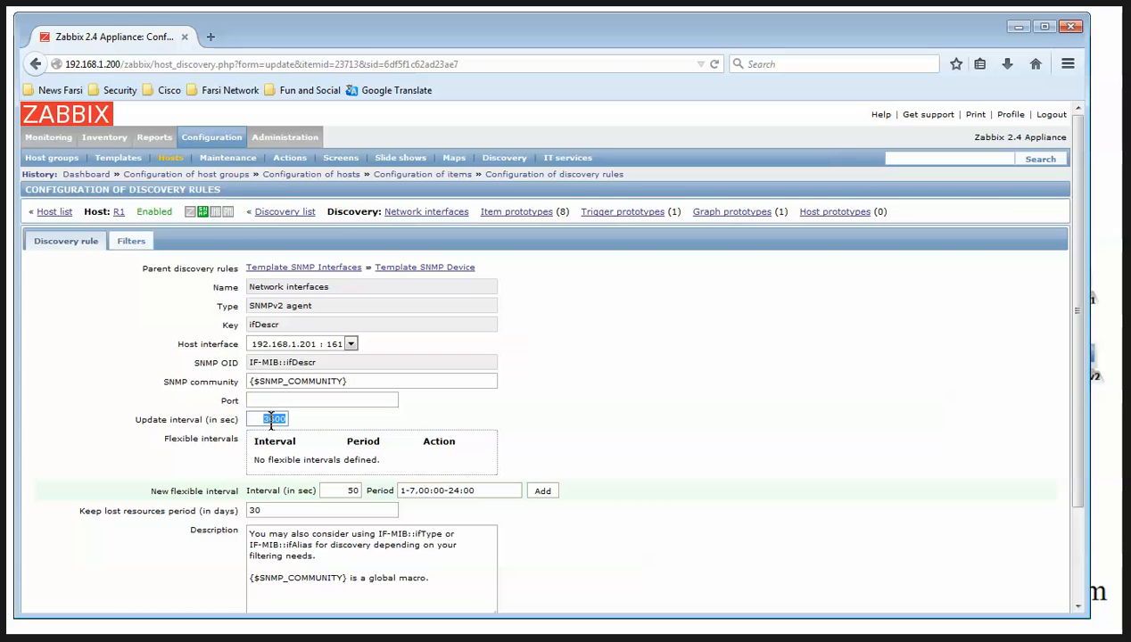
pyautogui.write('60')
pyautogui.scroll(-3, 268, 446)
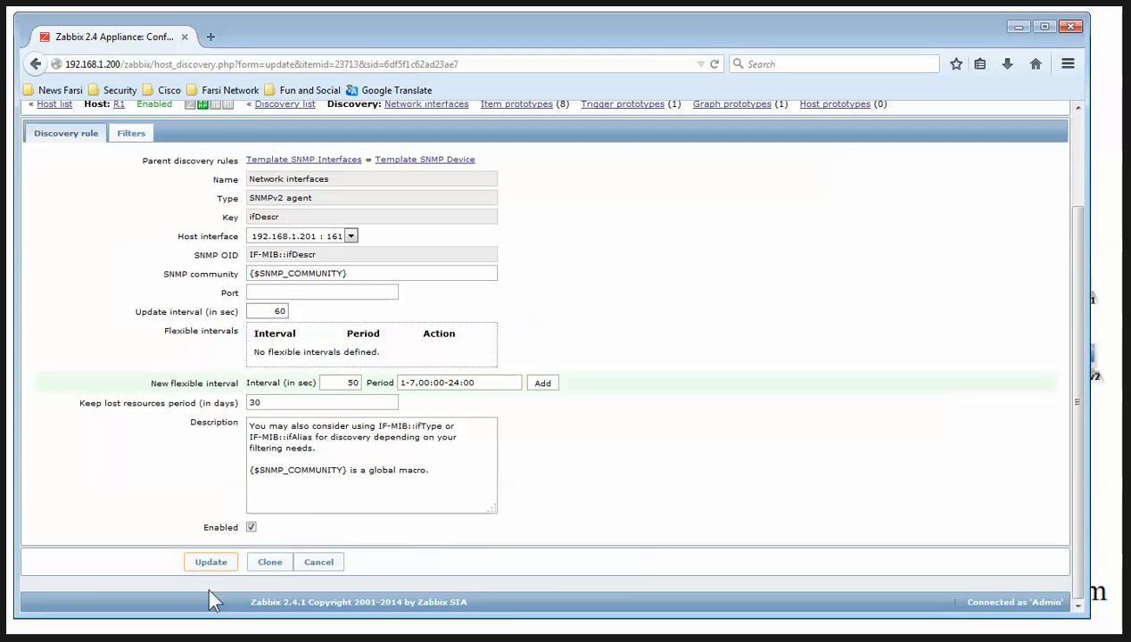
pyautogui.click(210, 562)
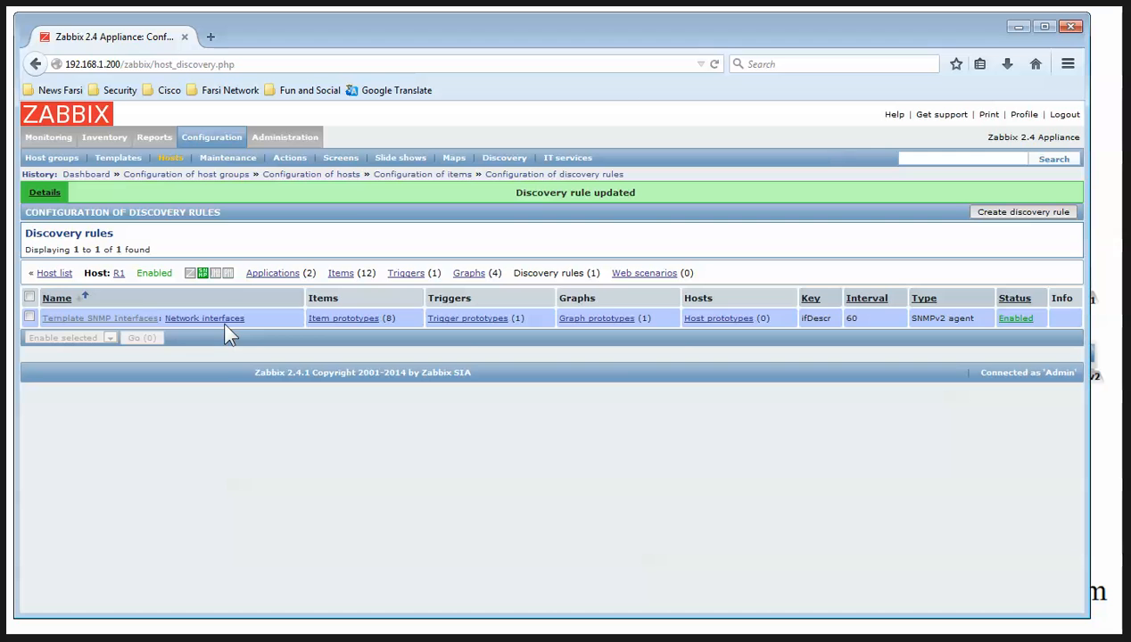
# Set R1's Number of network interfaces and Device uptime items to a 60 second interval
pyautogui.click(346, 273)
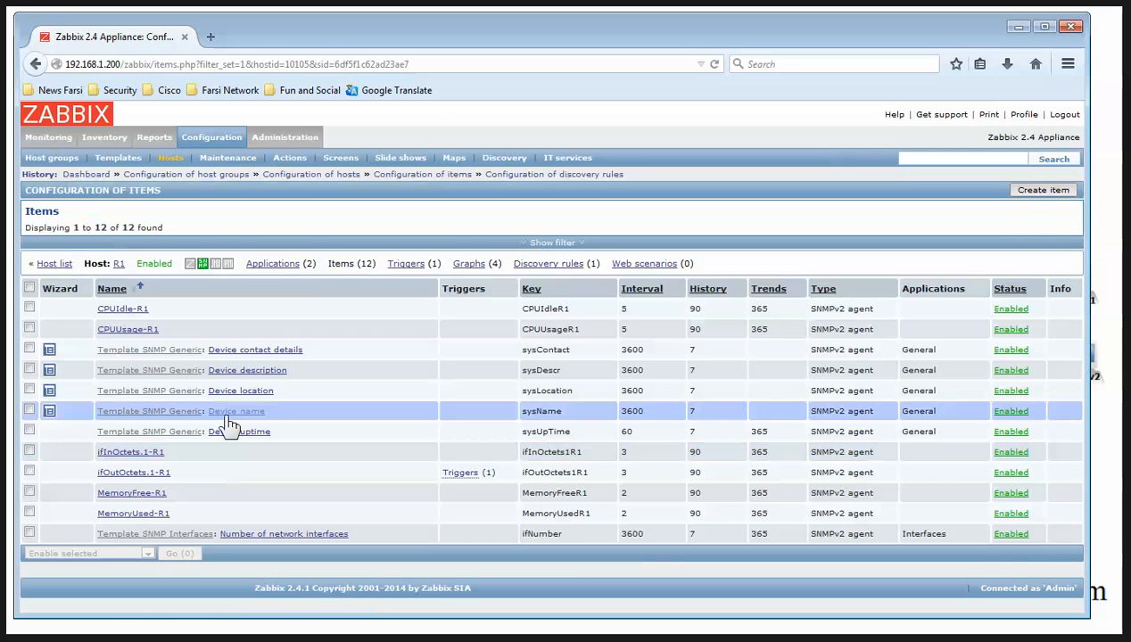
pyautogui.click(241, 533)
pyautogui.doubleClick(272, 493)
pyautogui.write('60')
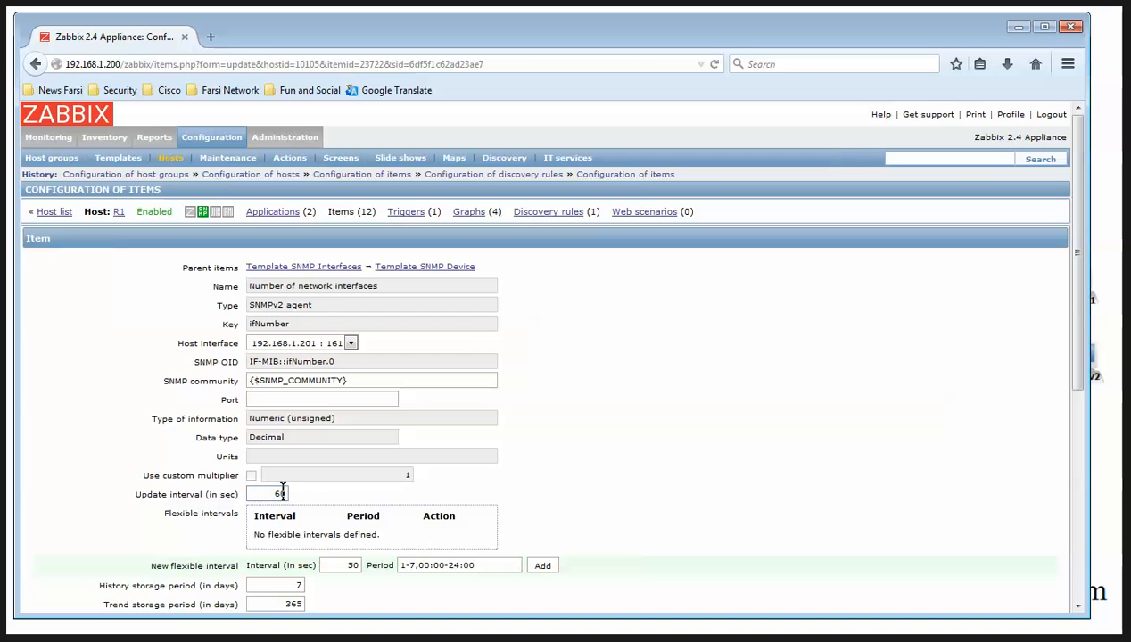
pyautogui.scroll(-4, 297, 533)
pyautogui.click(210, 562)
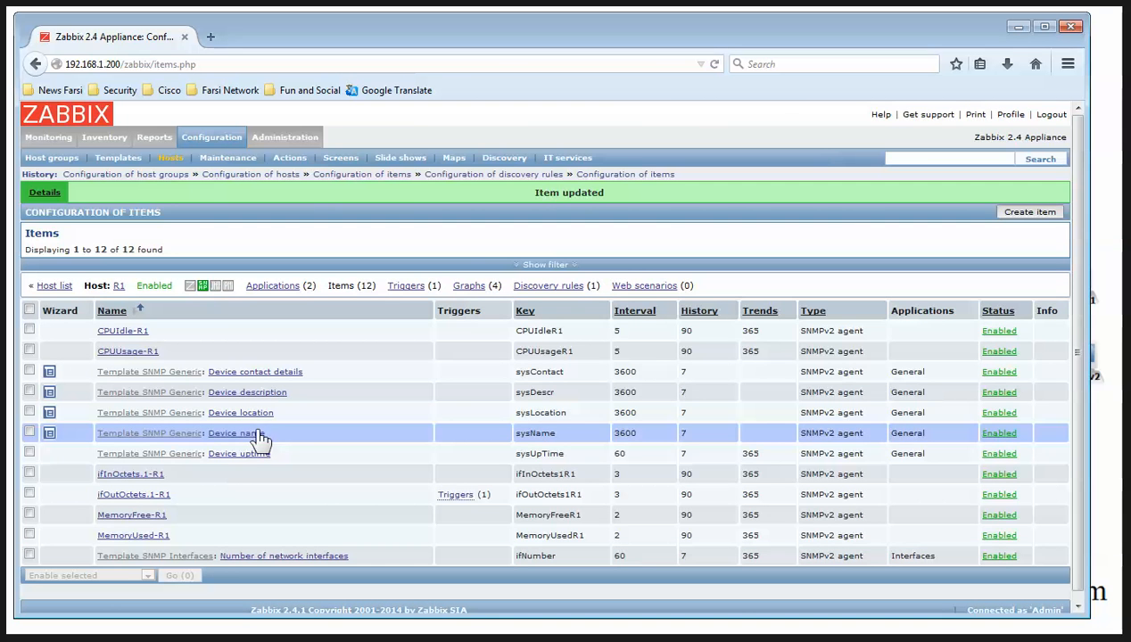
pyautogui.click(229, 457)
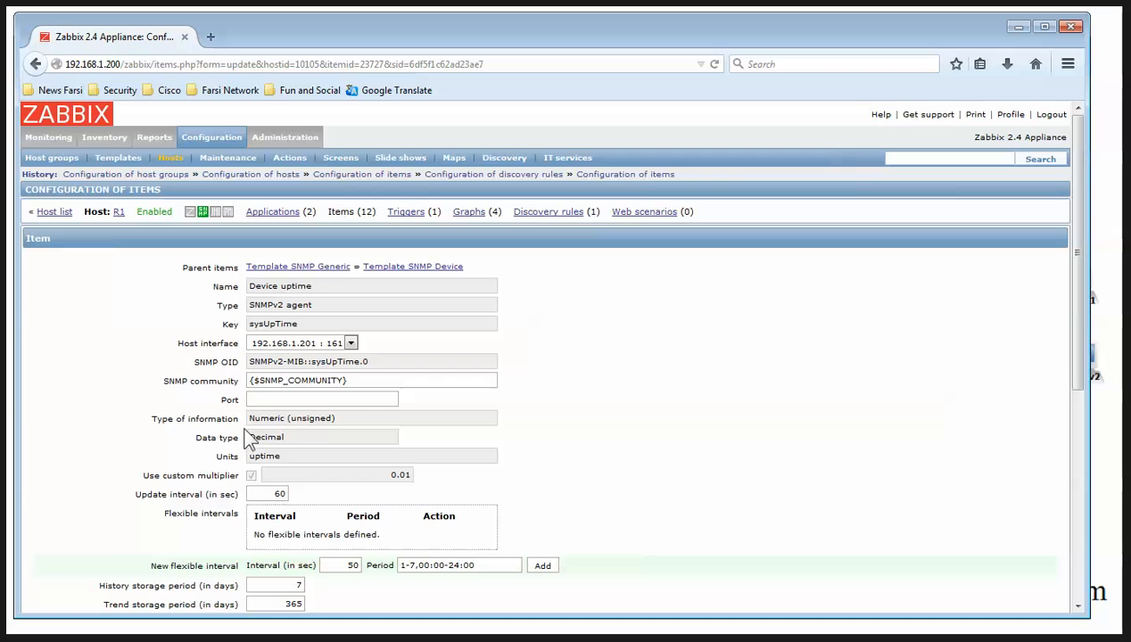
pyautogui.scroll(-5, 194, 565)
pyautogui.click(198, 560)
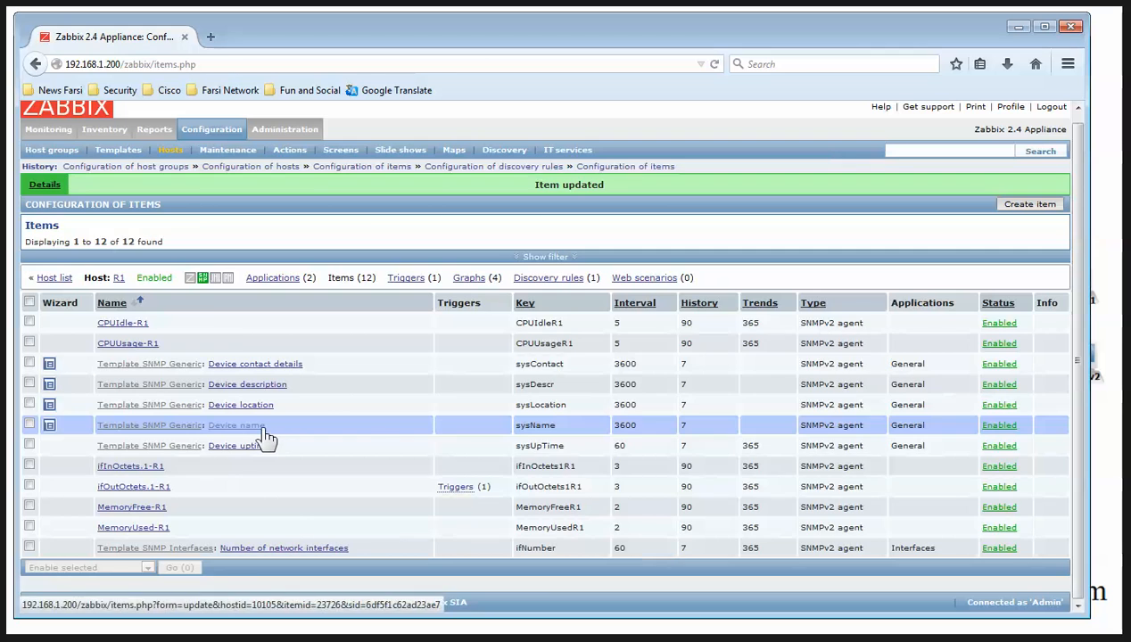
# Set R1's Device name and Device location items to a 60 second interval
pyautogui.click(261, 433)
pyautogui.doubleClick(272, 437)
pyautogui.write('60')
pyautogui.scroll(-5, 205, 542)
pyautogui.click(212, 560)
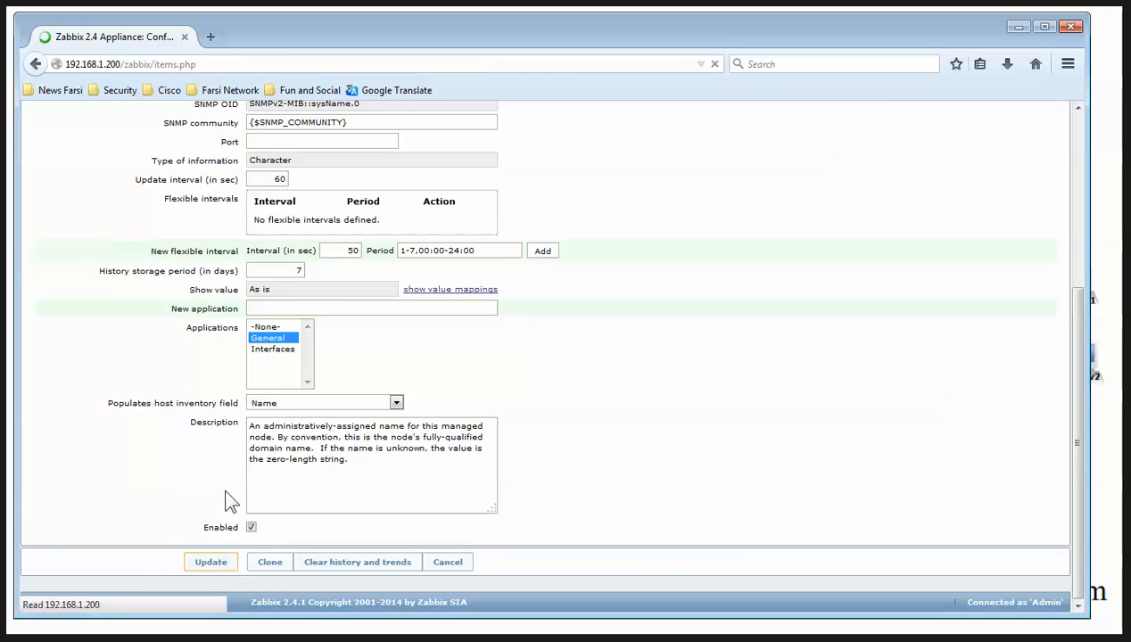
pyautogui.click(242, 416)
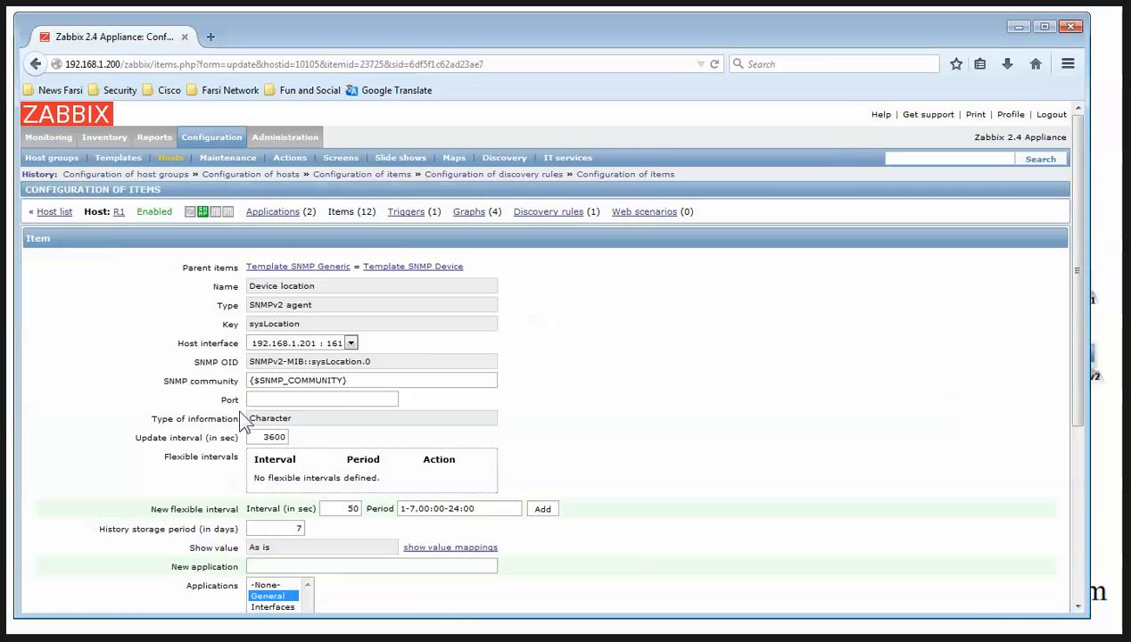
pyautogui.doubleClick(272, 435)
pyautogui.write('60')
pyautogui.scroll(-5, 214, 506)
pyautogui.click(214, 564)
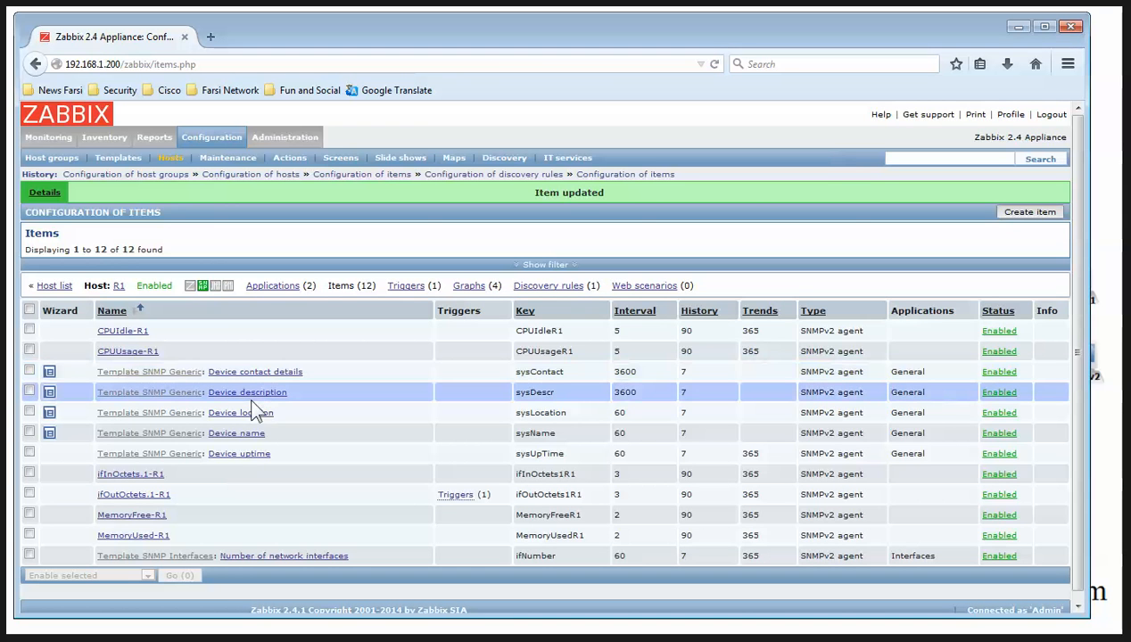
# Set R1's Device description and Device contact details items to 60 seconds, then open R1's host settings
pyautogui.click(249, 395)
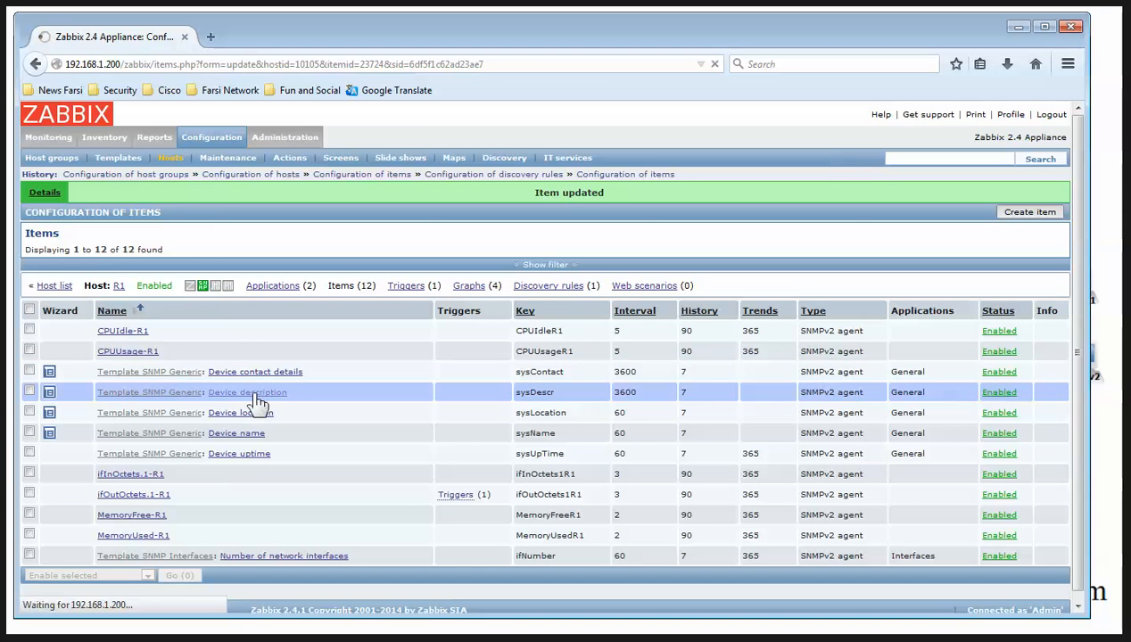
pyautogui.doubleClick(272, 435)
pyautogui.write('600')
pyautogui.scroll(-5, 305, 461)
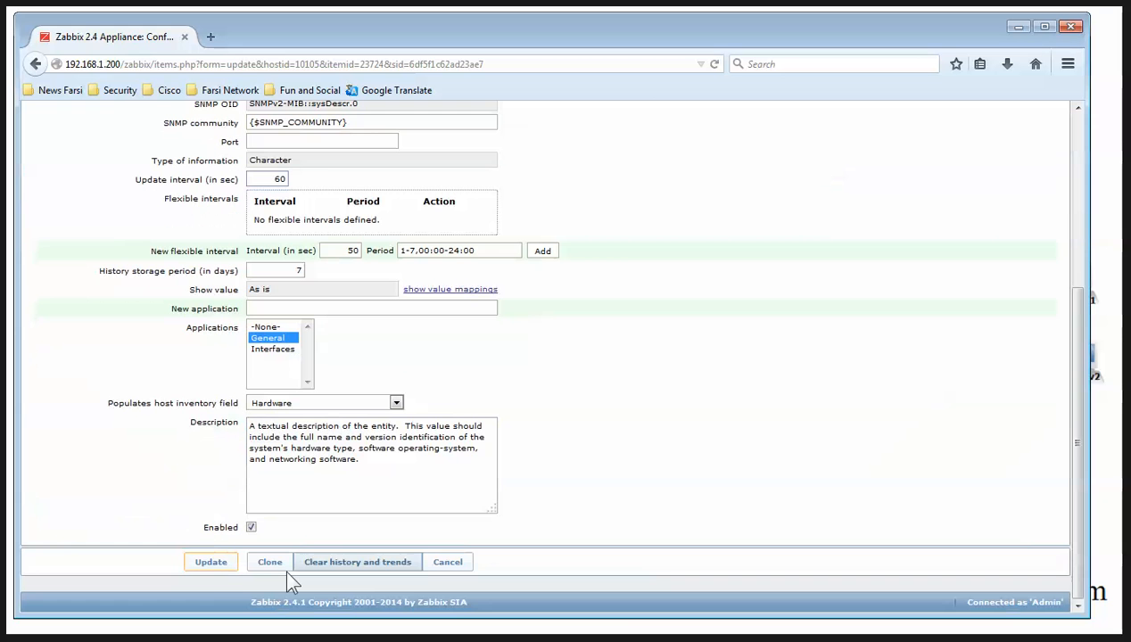
pyautogui.click(219, 562)
pyautogui.click(291, 374)
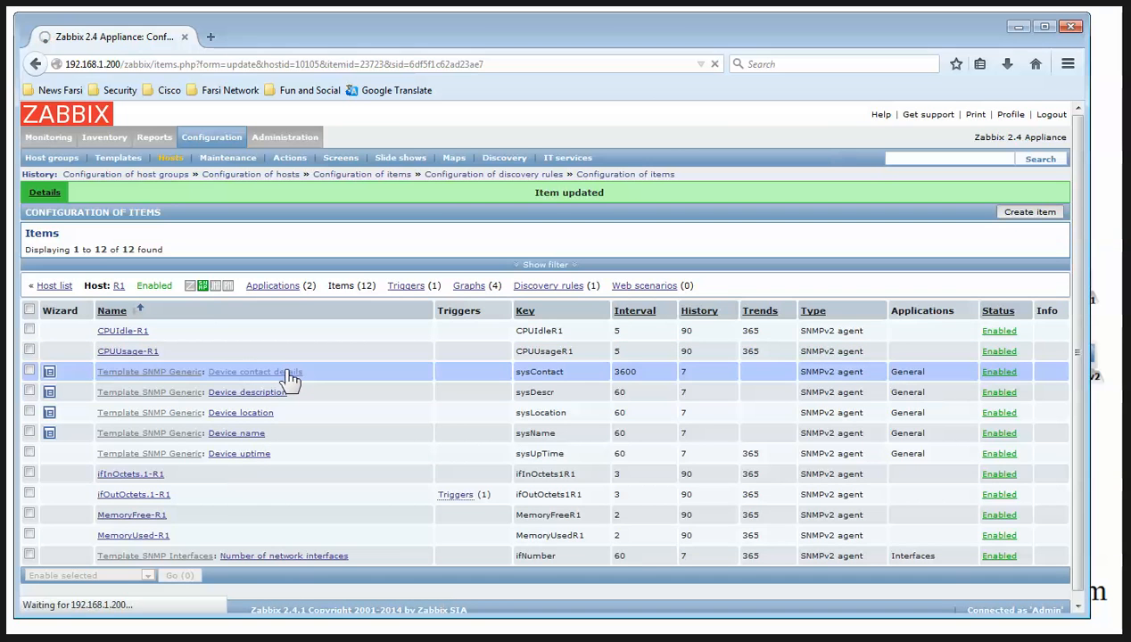
pyautogui.write('60')
pyautogui.scroll(-5, 312, 437)
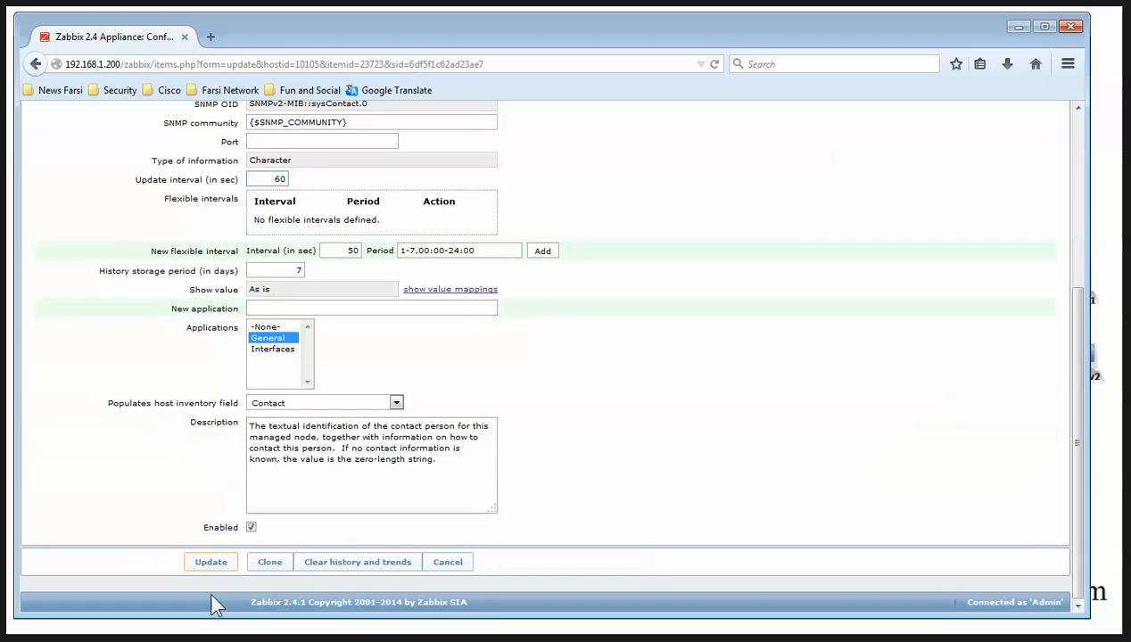
pyautogui.click(217, 567)
pyautogui.scroll(-2, 644, 357)
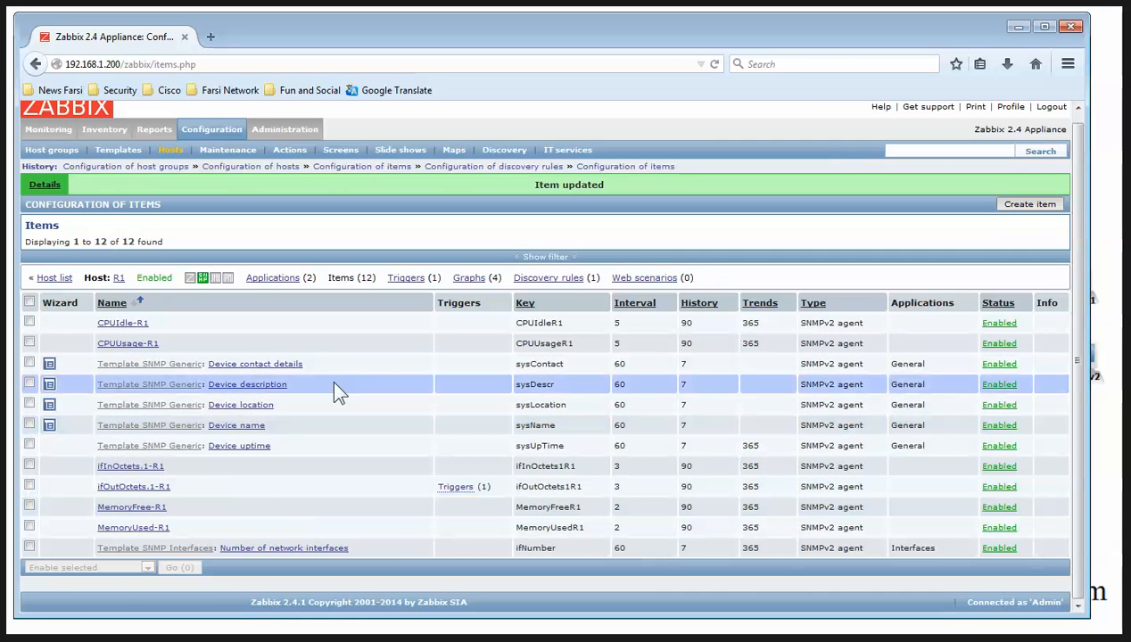
pyautogui.click(115, 280)
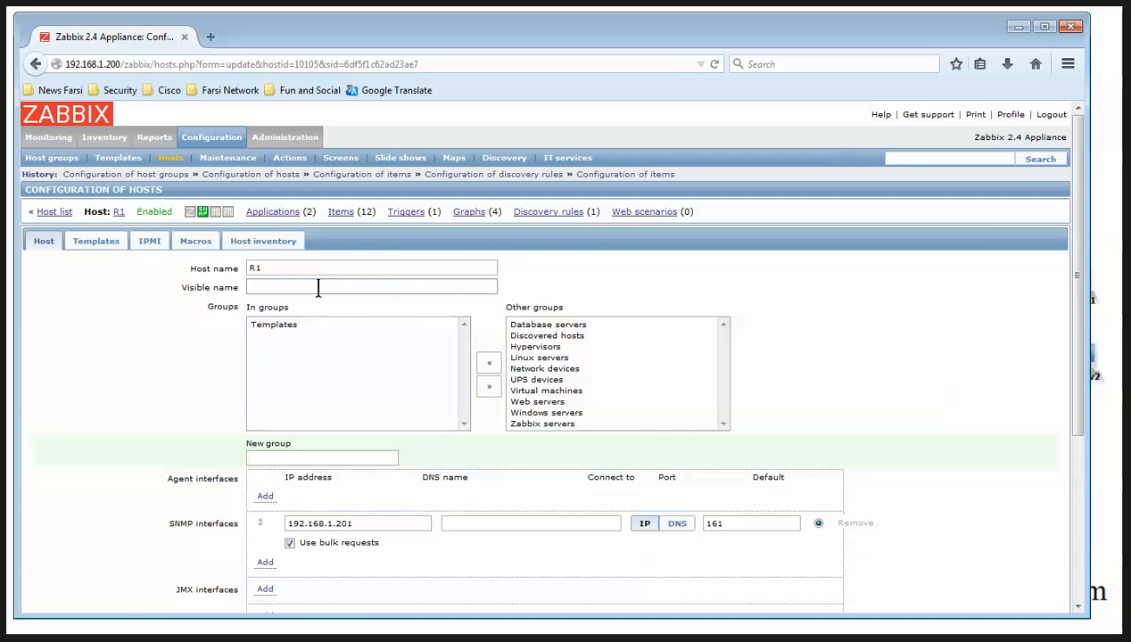
# Go back to the hosts list and underline Template SNMP Device on the slide
pyautogui.click(54, 211)
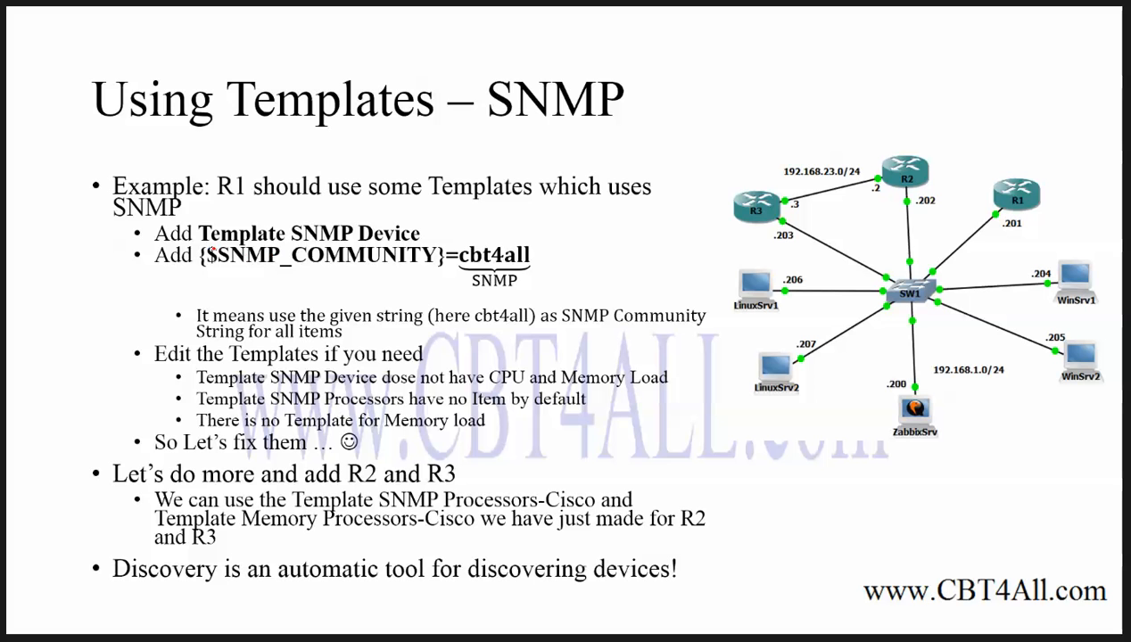
pyautogui.moveTo(237, 249); pyautogui.dragTo(412, 244)
pyautogui.press('Escape')
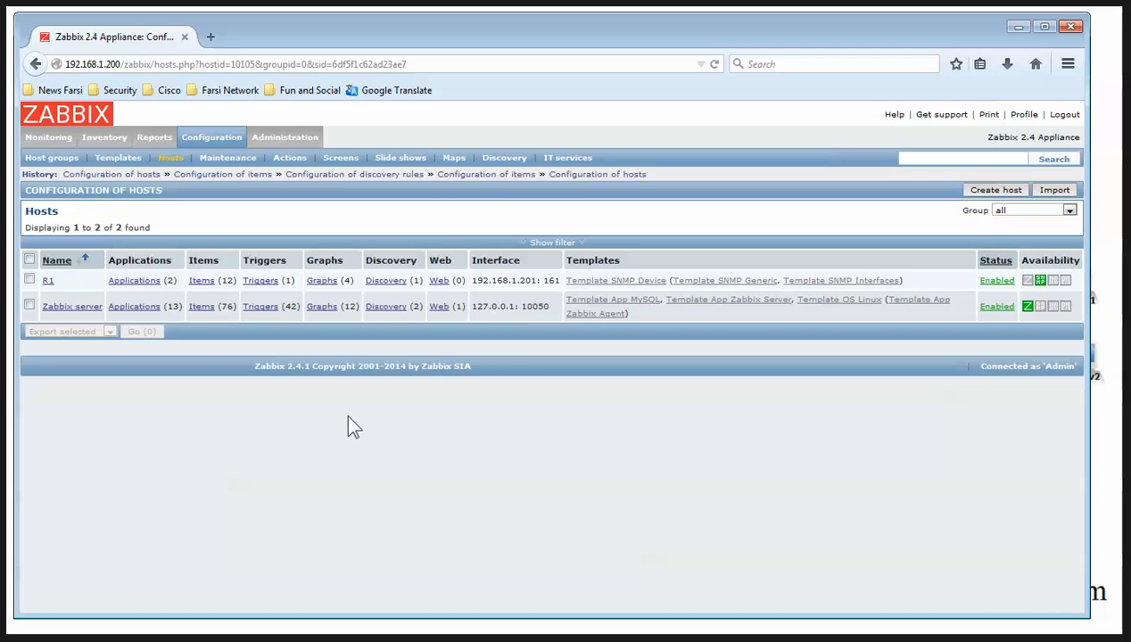
# Review Template SNMP Device's linked hosts, then return to Hosts where R1 shows 116 items
pyautogui.click(236, 136)
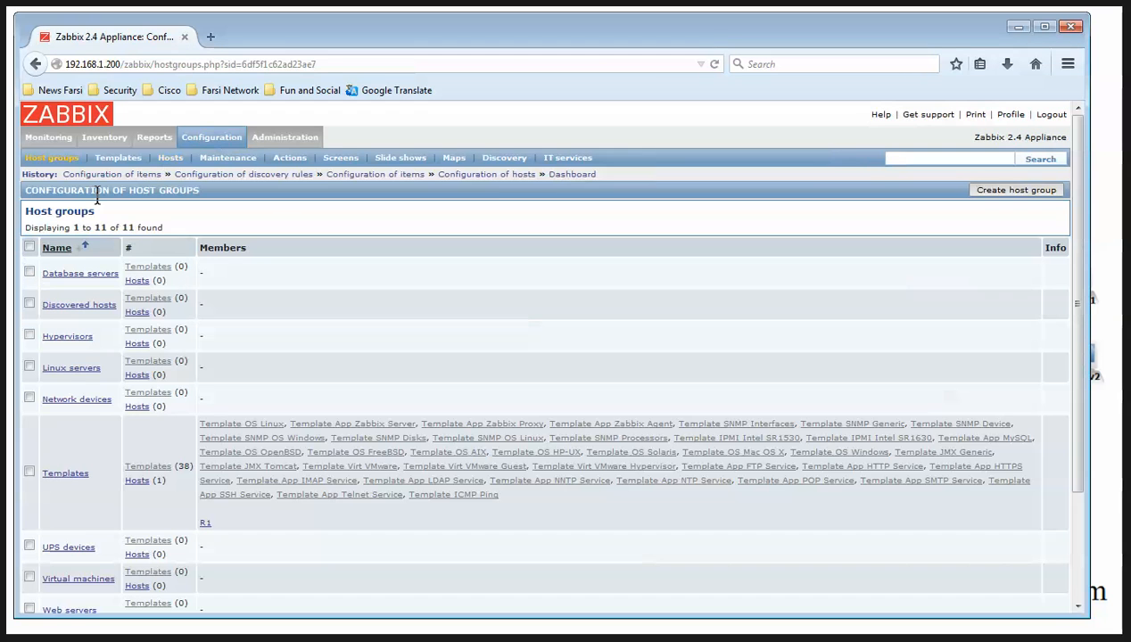
pyautogui.click(136, 153)
pyautogui.scroll(-10, 286, 427)
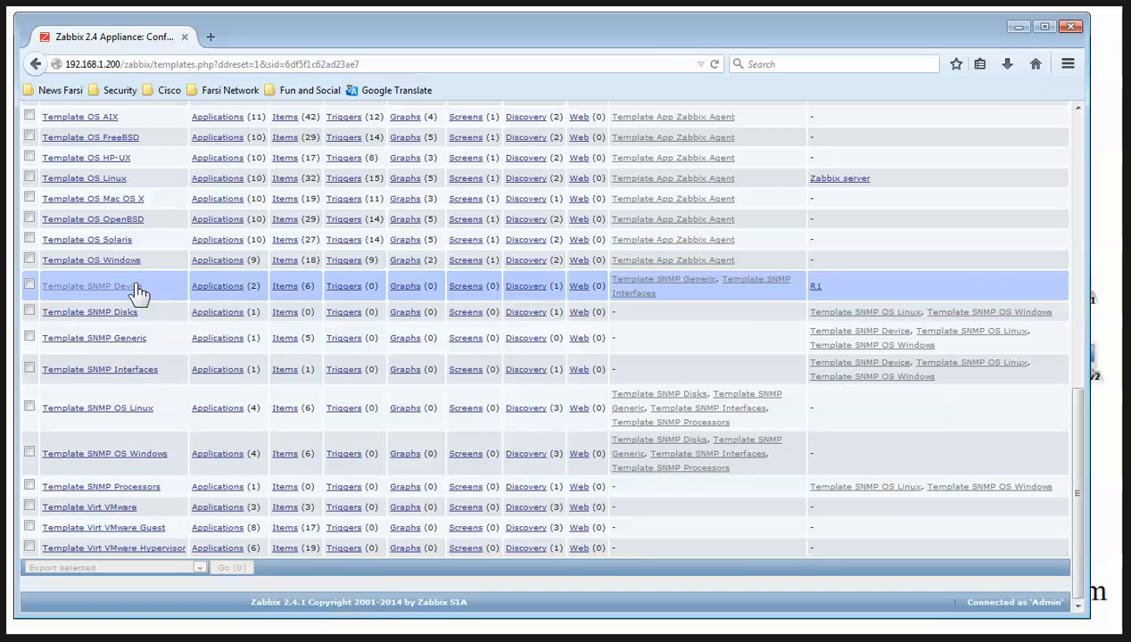
pyautogui.click(84, 285)
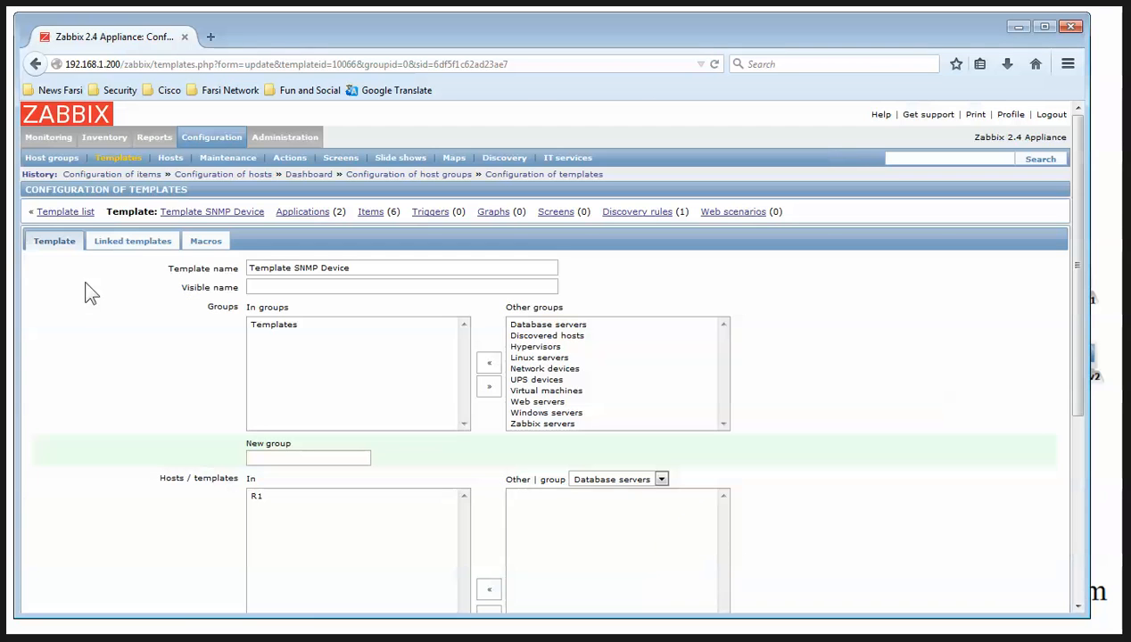
pyautogui.scroll(-5, 214, 446)
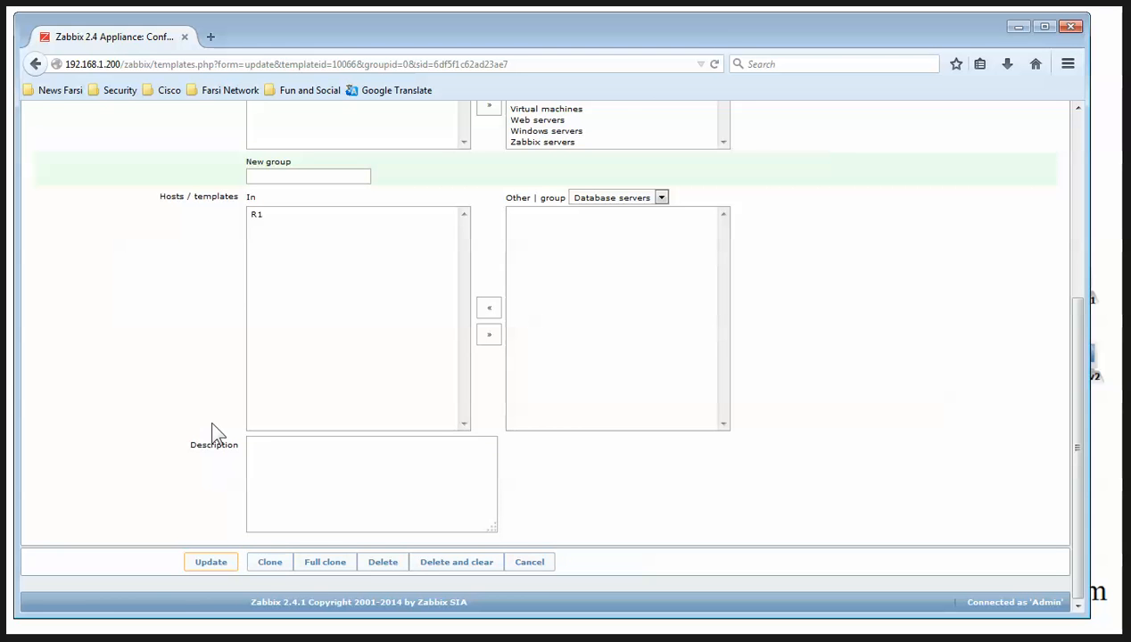
pyautogui.scroll(10, 222, 416)
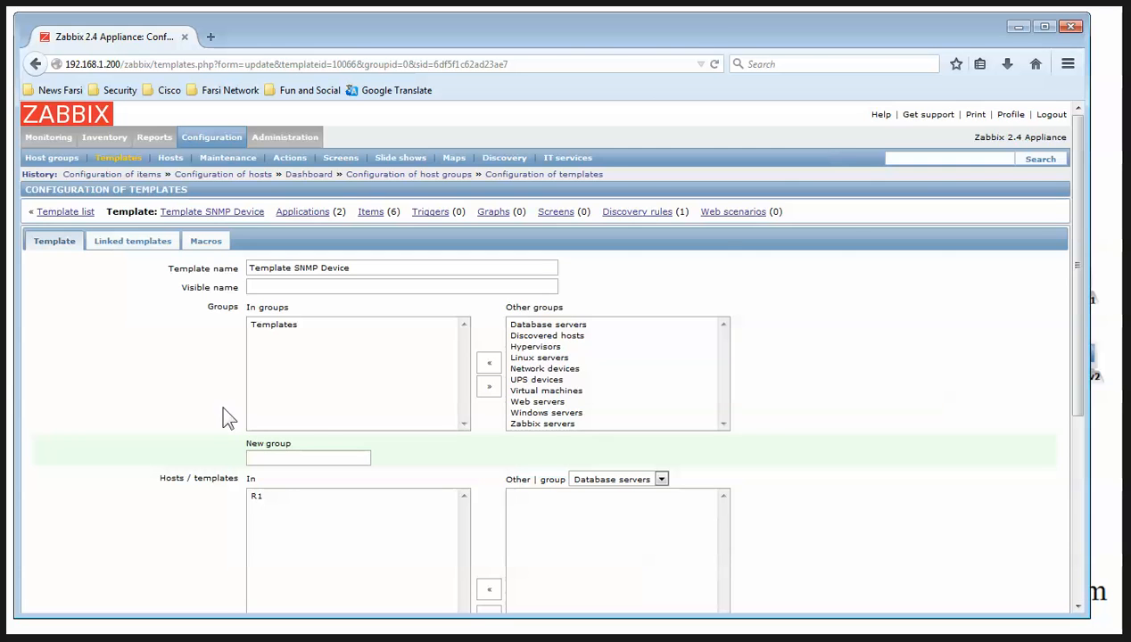
pyautogui.click(198, 143)
pyautogui.click(171, 155)
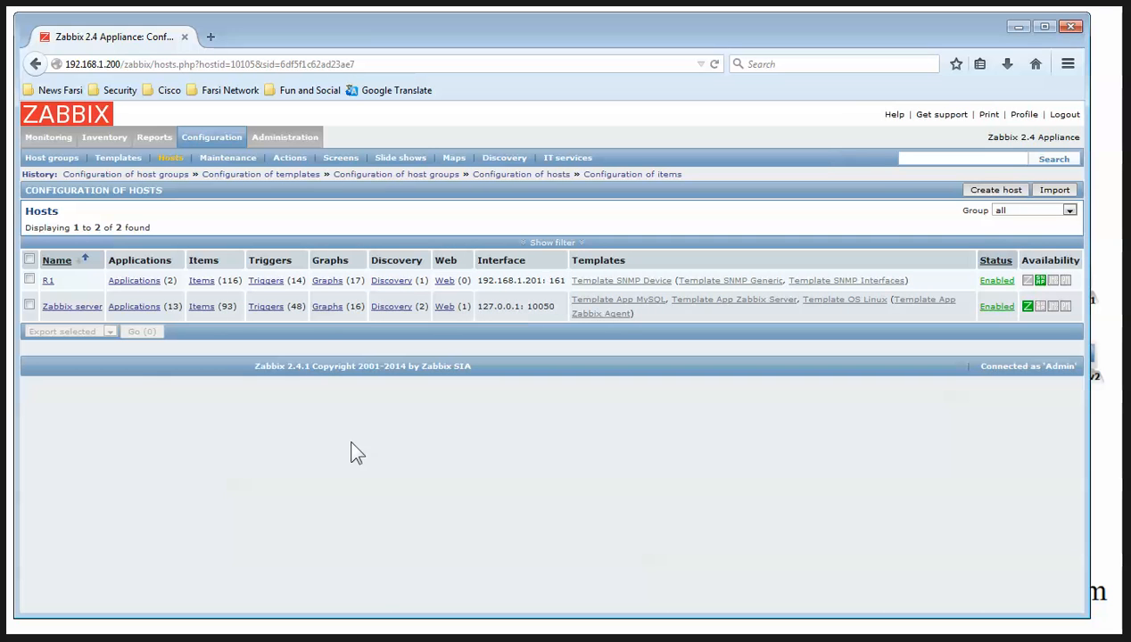
# Open R1's list of 116 items and scroll through it
pyautogui.doubleClick(225, 279)
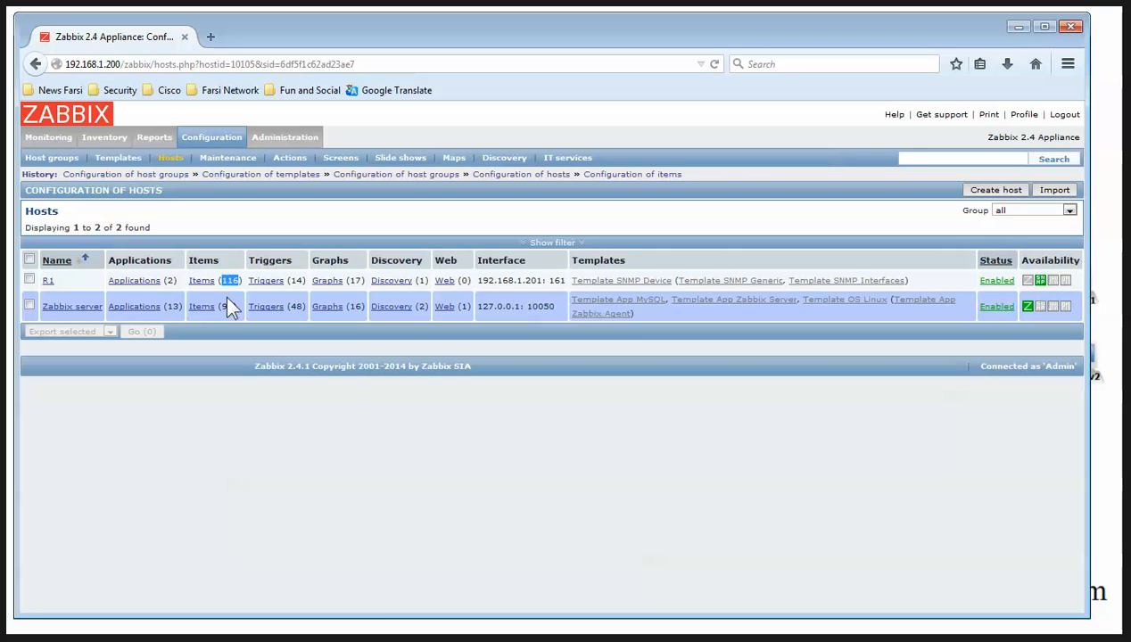
pyautogui.click(203, 281)
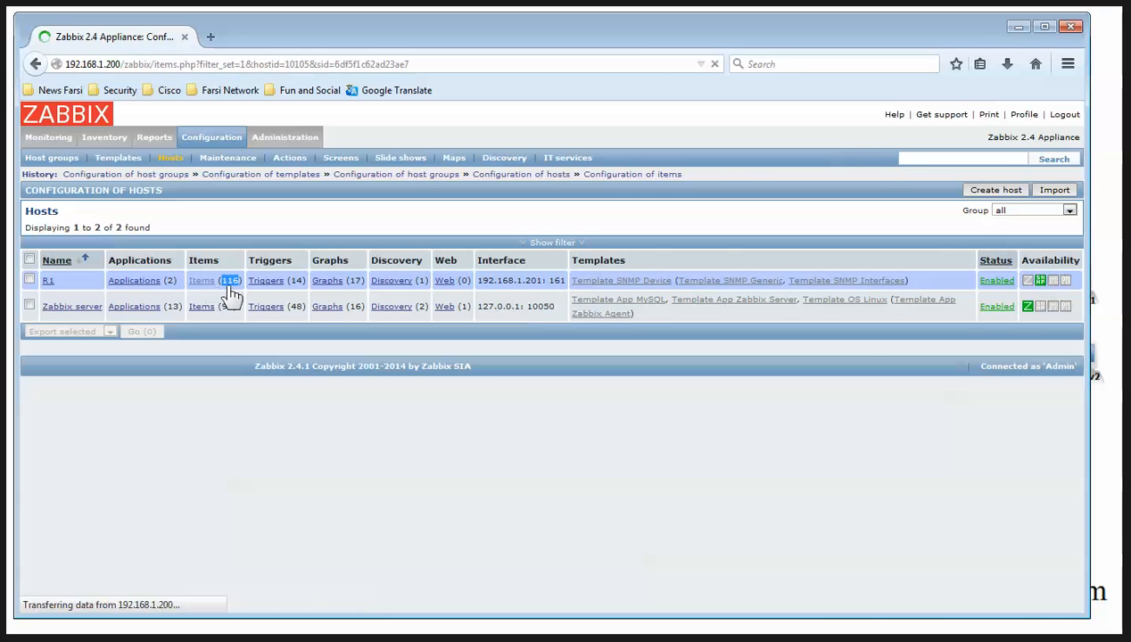
pyautogui.scroll(-3, 665, 458)
pyautogui.scroll(-10, 664, 457)
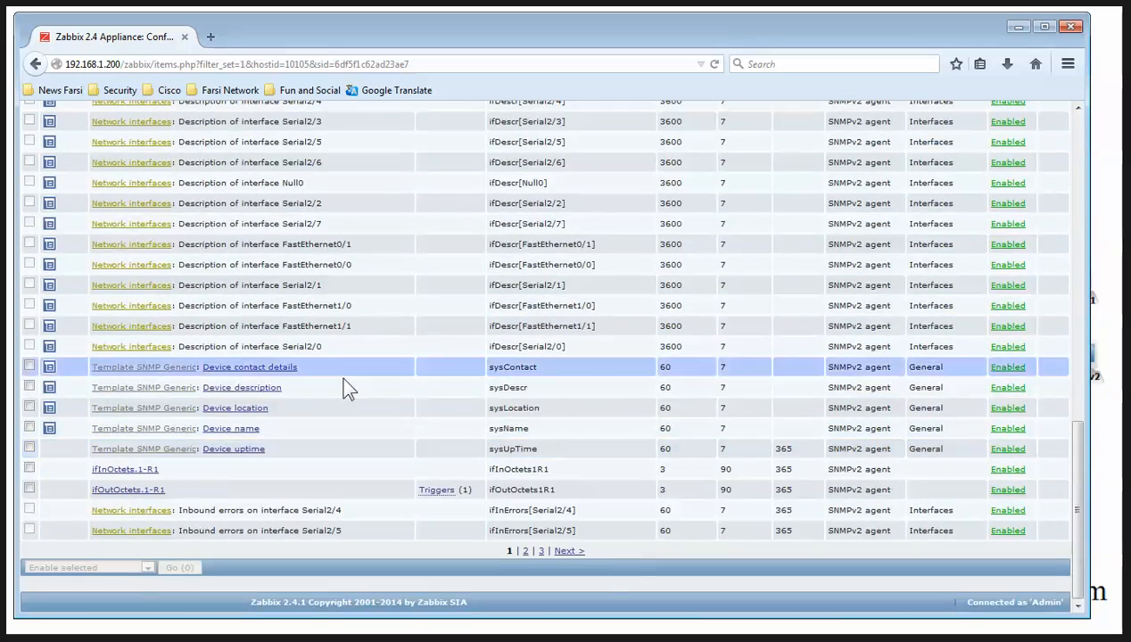
pyautogui.scroll(10, 346, 383)
pyautogui.scroll(1, 346, 390)
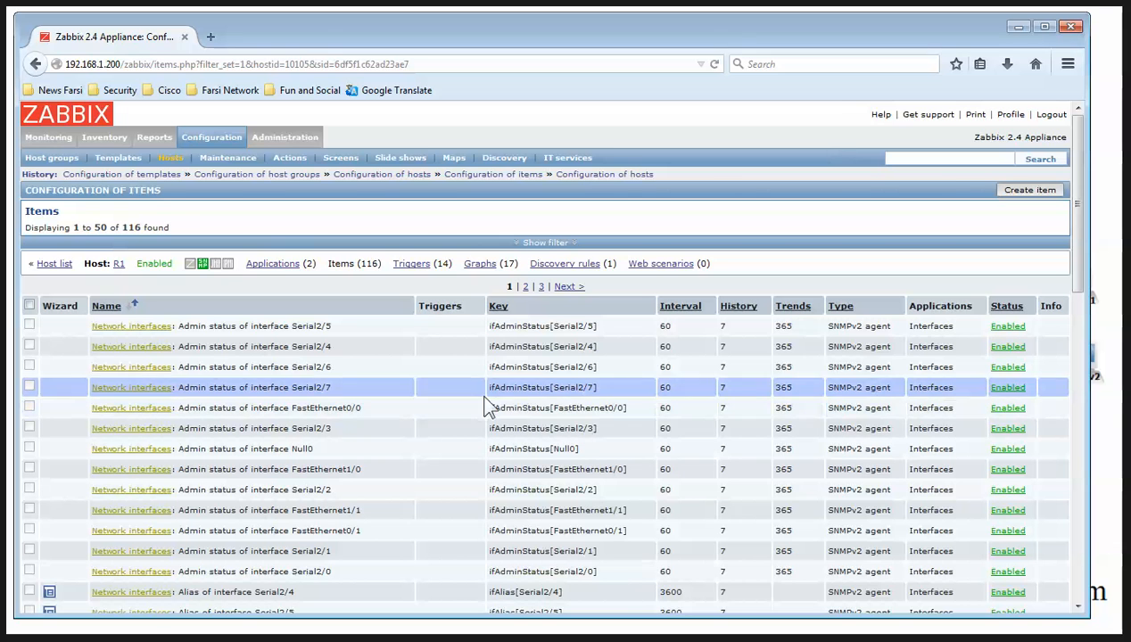
# Scroll through R1's 17 graphs, then go to the Monitoring dashboard
pyautogui.click(491, 269)
pyautogui.doubleClick(507, 250)
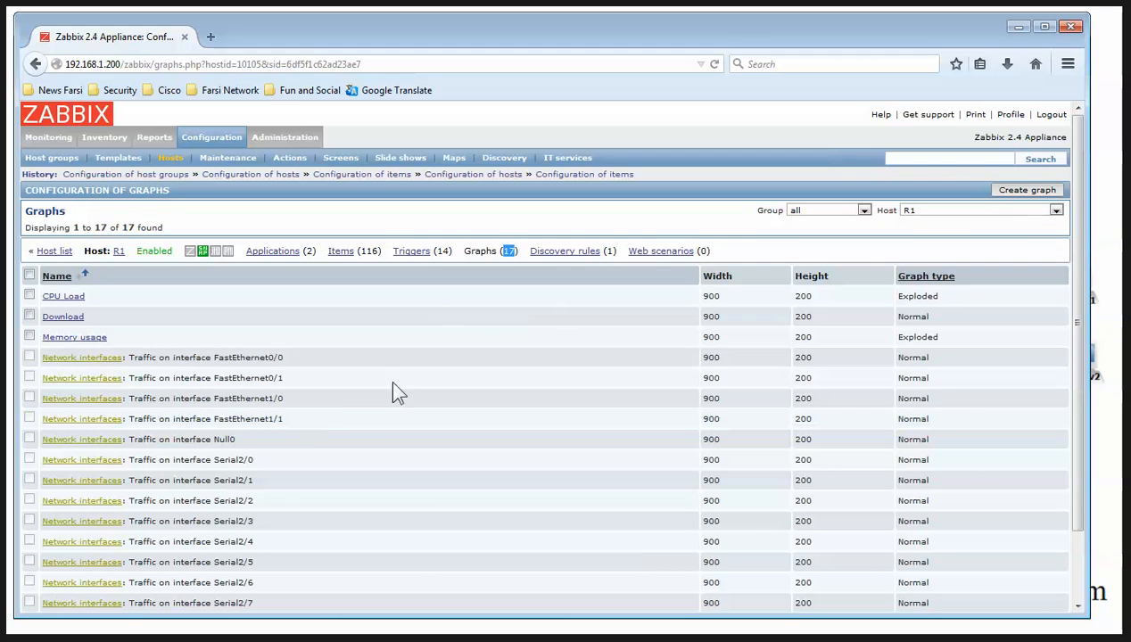
pyautogui.scroll(-2, 357, 419)
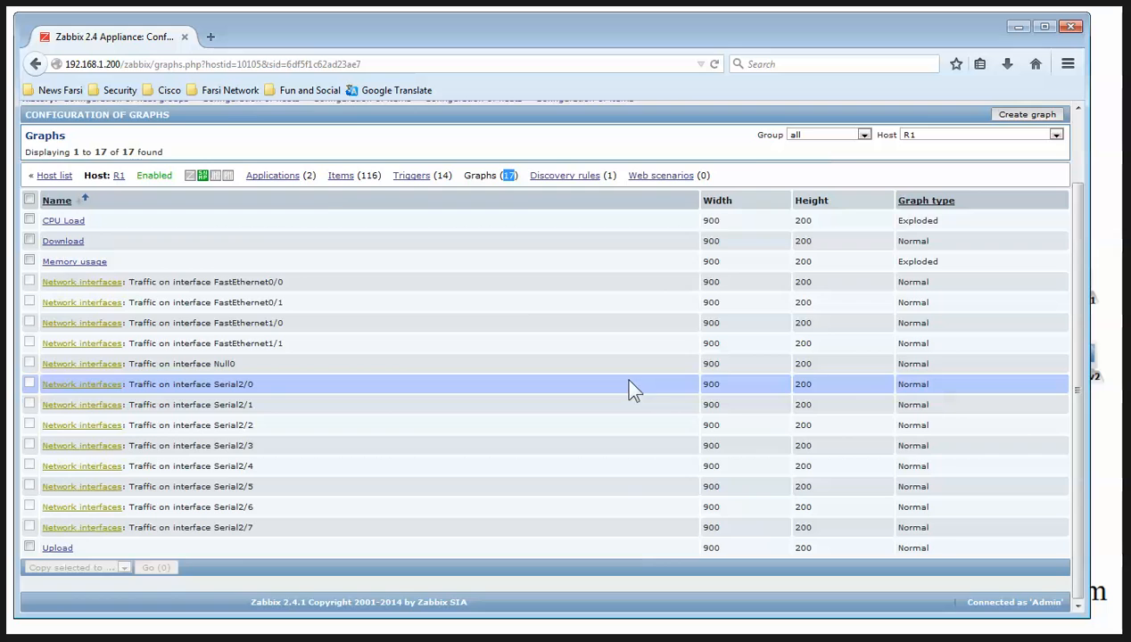
pyautogui.scroll(2, 623, 383)
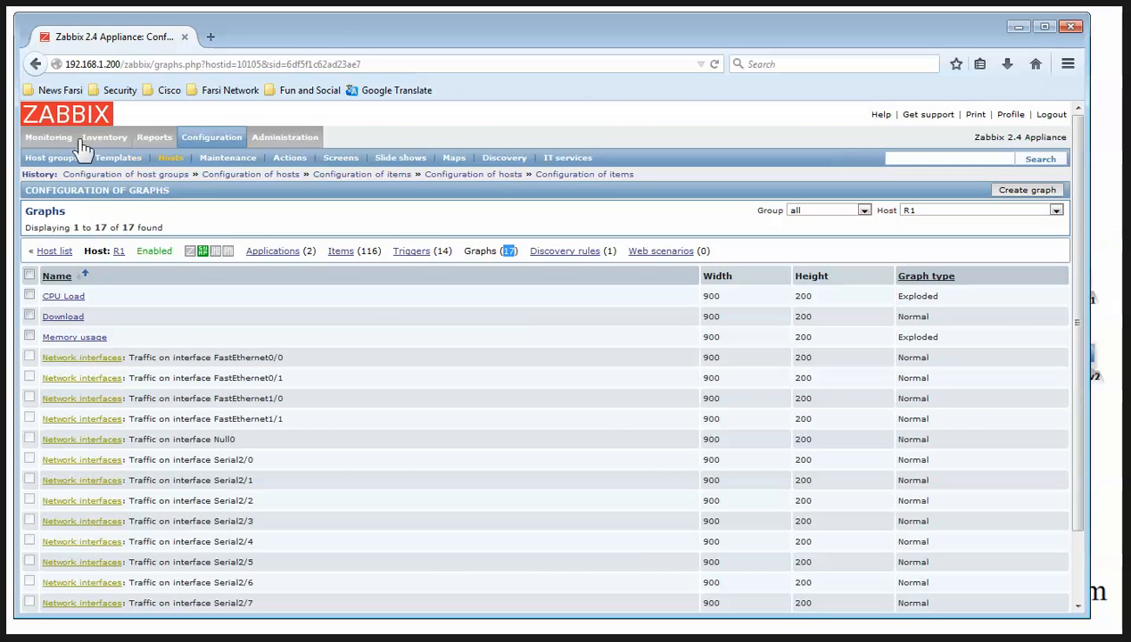
pyautogui.click(49, 137)
# In Monitoring > Graphs, show R1's empty Traffic on interface FastEthernet0/0 graph, then switch to the slide
pyautogui.click(370, 158)
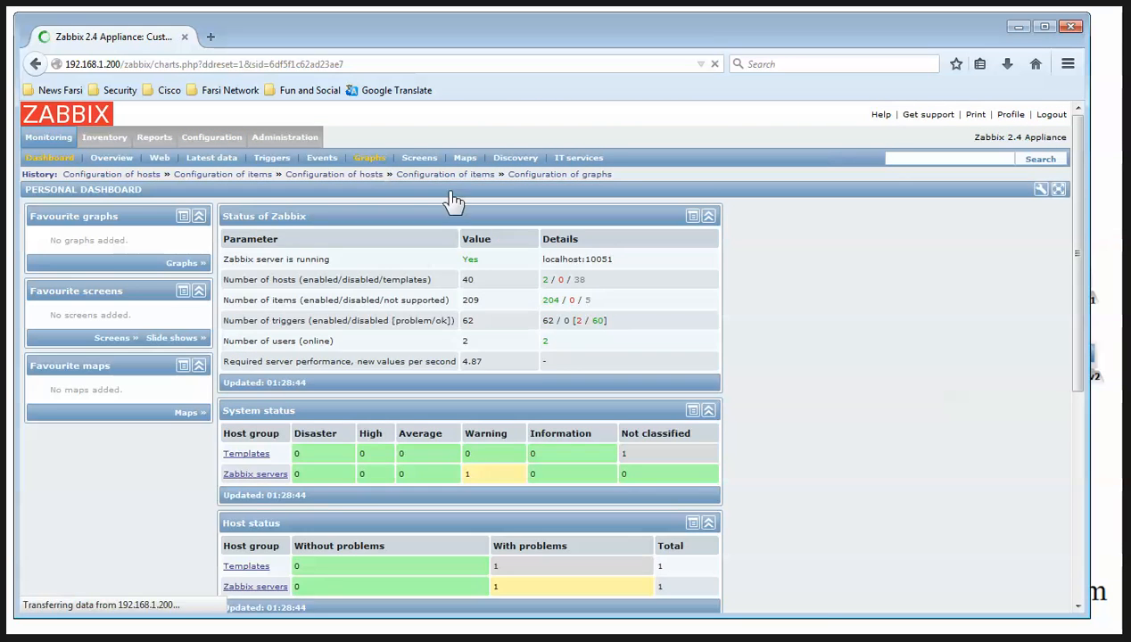
pyautogui.click(804, 210)
pyautogui.click(794, 231)
pyautogui.click(937, 211)
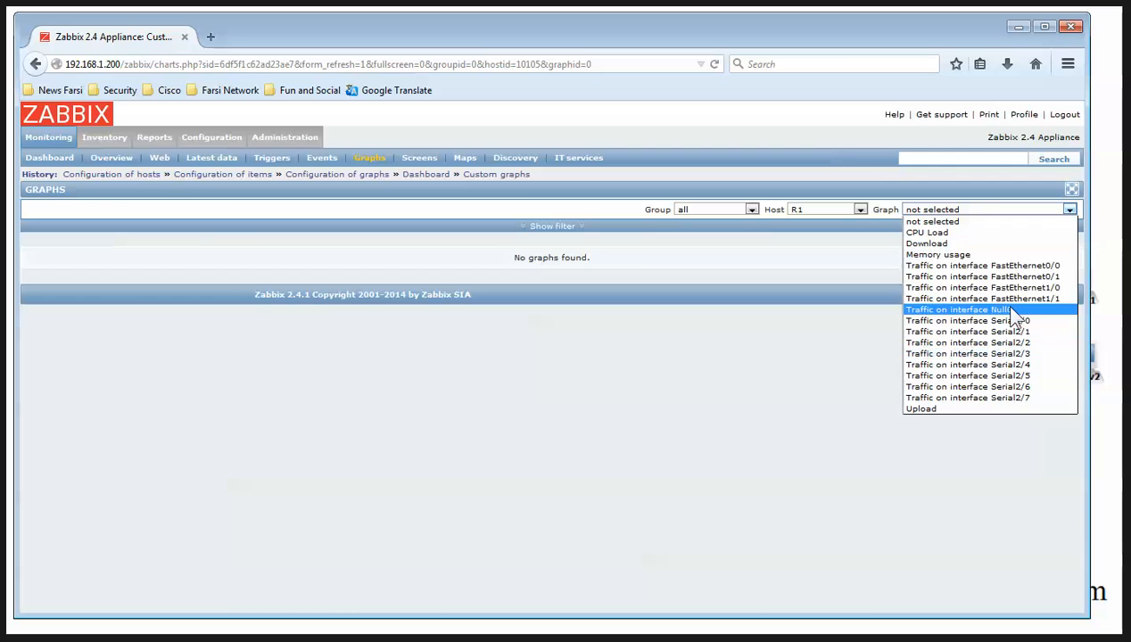
pyautogui.click(990, 265)
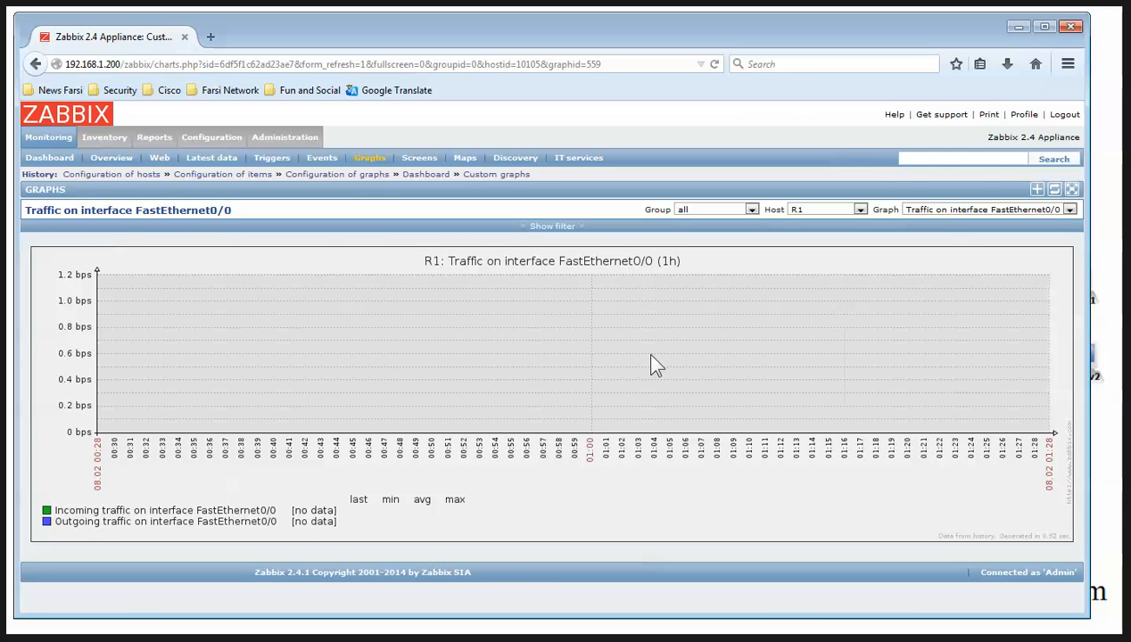
pyautogui.click(952, 212)
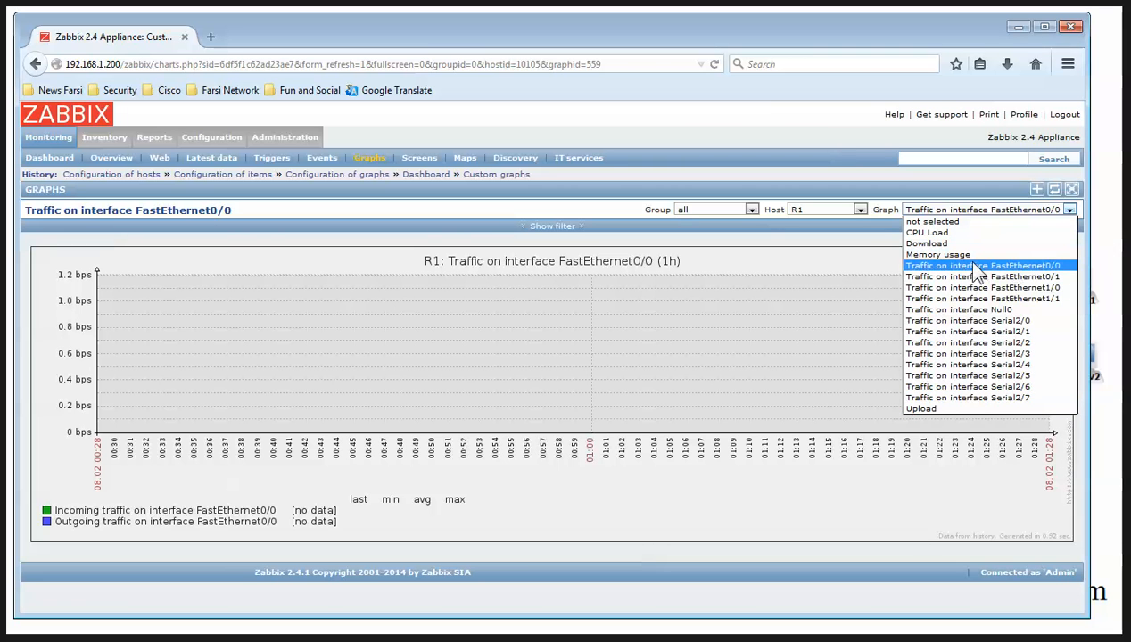
pyautogui.click(885, 567)
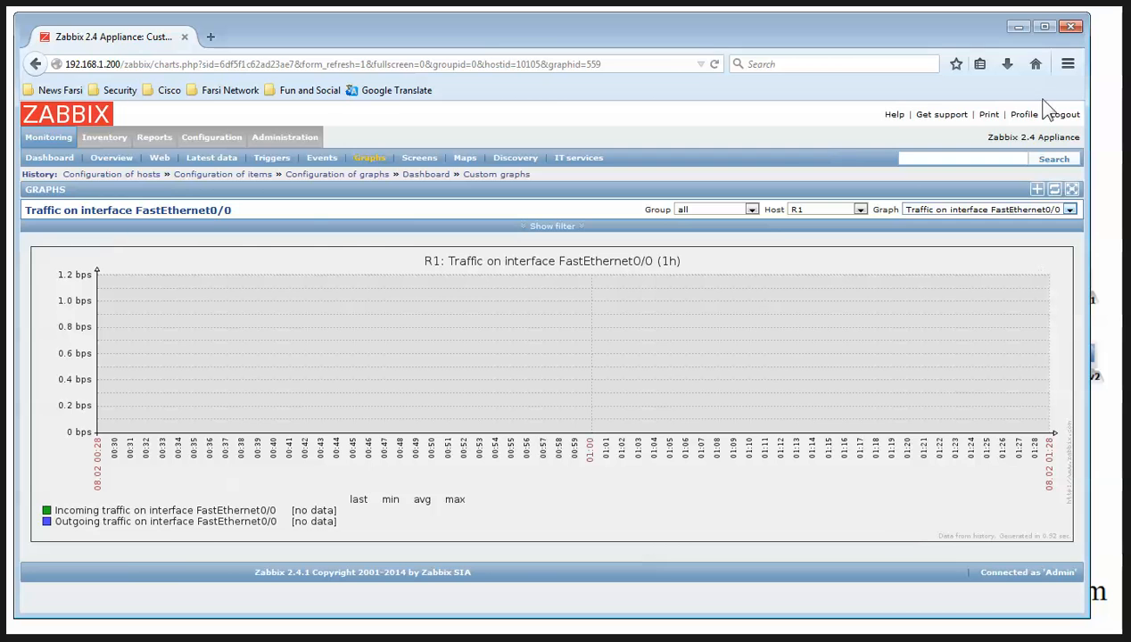
pyautogui.click(1019, 27)
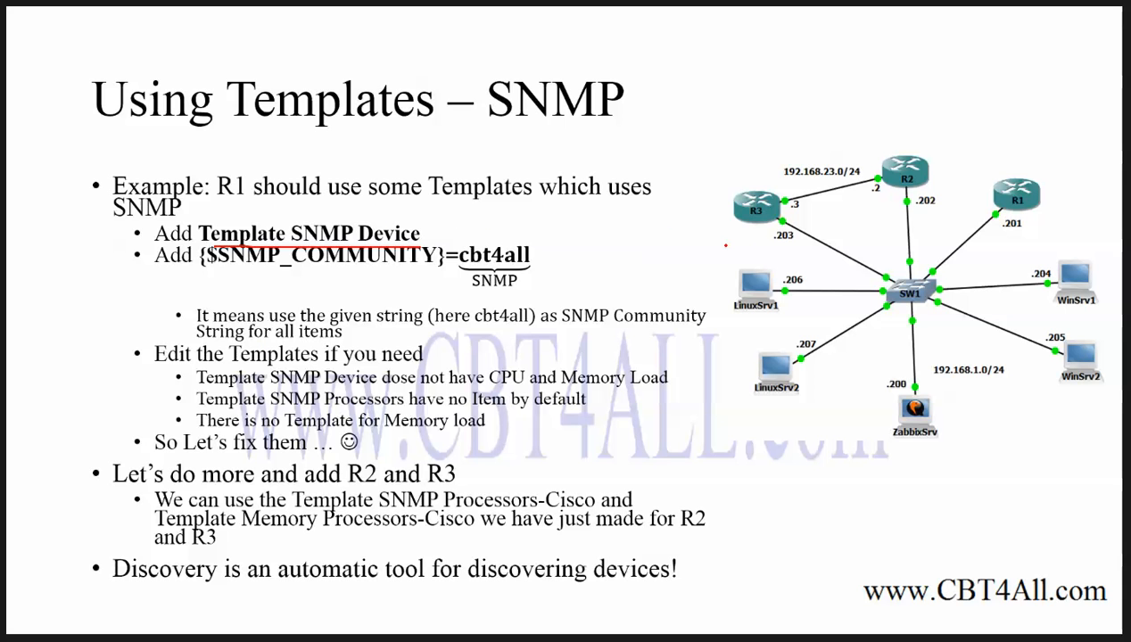
# Draw a red pen arrow pointing at Template SNMP Device on the slide
pyautogui.moveTo(512, 231)
pyautogui.mouseDown()
pyautogui.moveTo(418, 236)
pyautogui.moveTo(430, 225)
pyautogui.mouseUp()
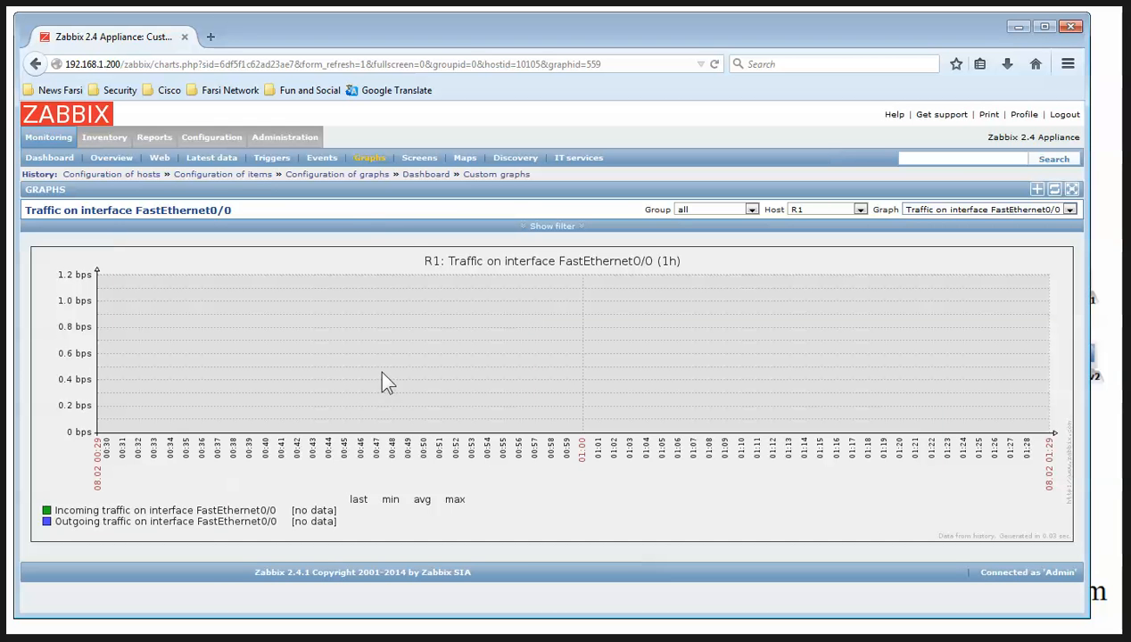
# Find Template SNMP Device in Configuration > Templates and view its six SNMP items
pyautogui.click(211, 143)
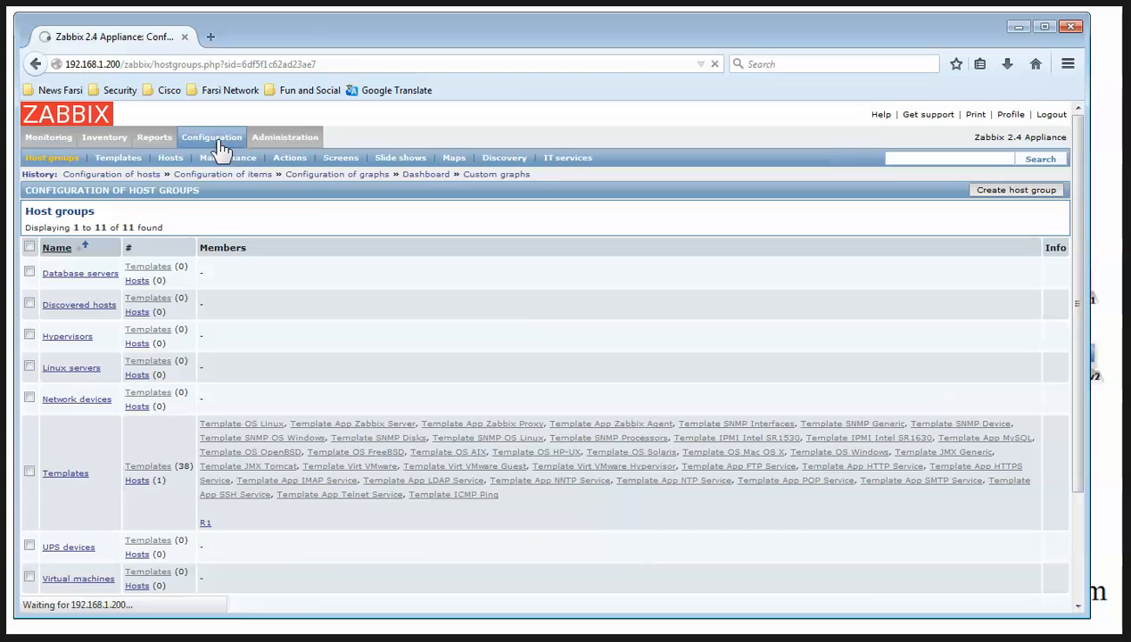
pyautogui.click(120, 149)
pyautogui.scroll(-5, 277, 359)
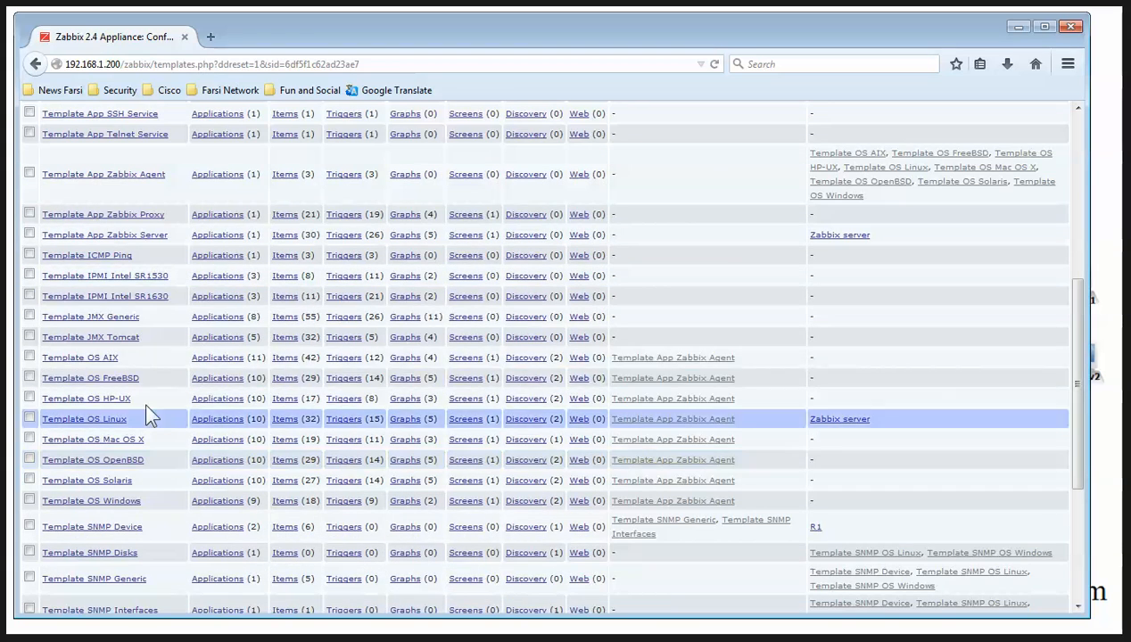
pyautogui.scroll(1, 63, 229)
pyautogui.scroll(2, 64, 234)
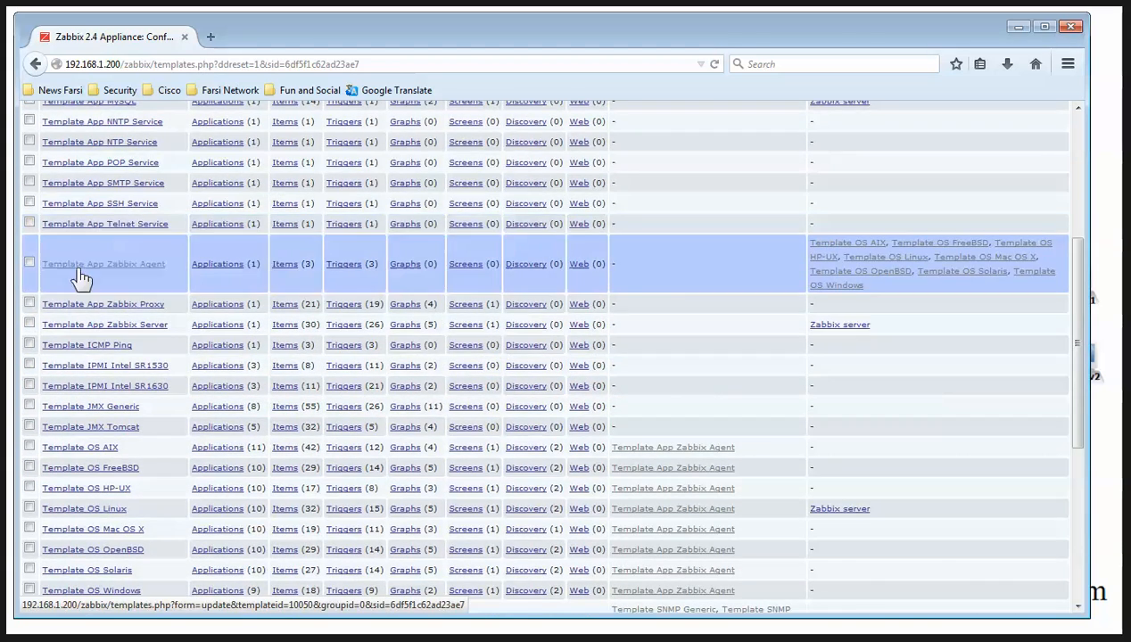
pyautogui.scroll(-4, 89, 268)
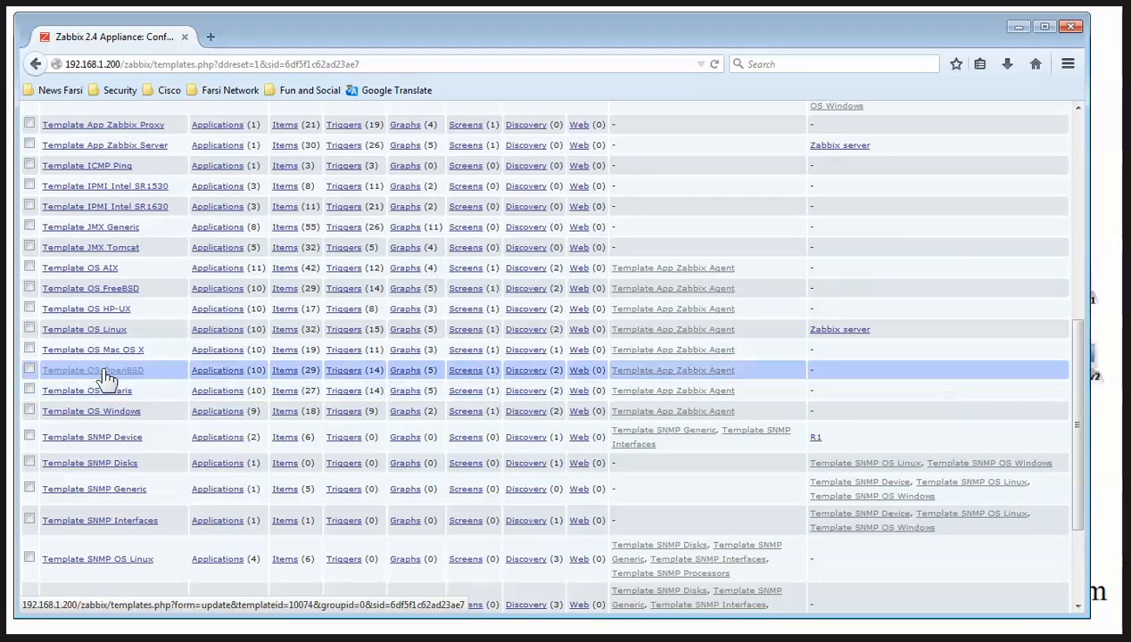
pyautogui.scroll(-3, 101, 272)
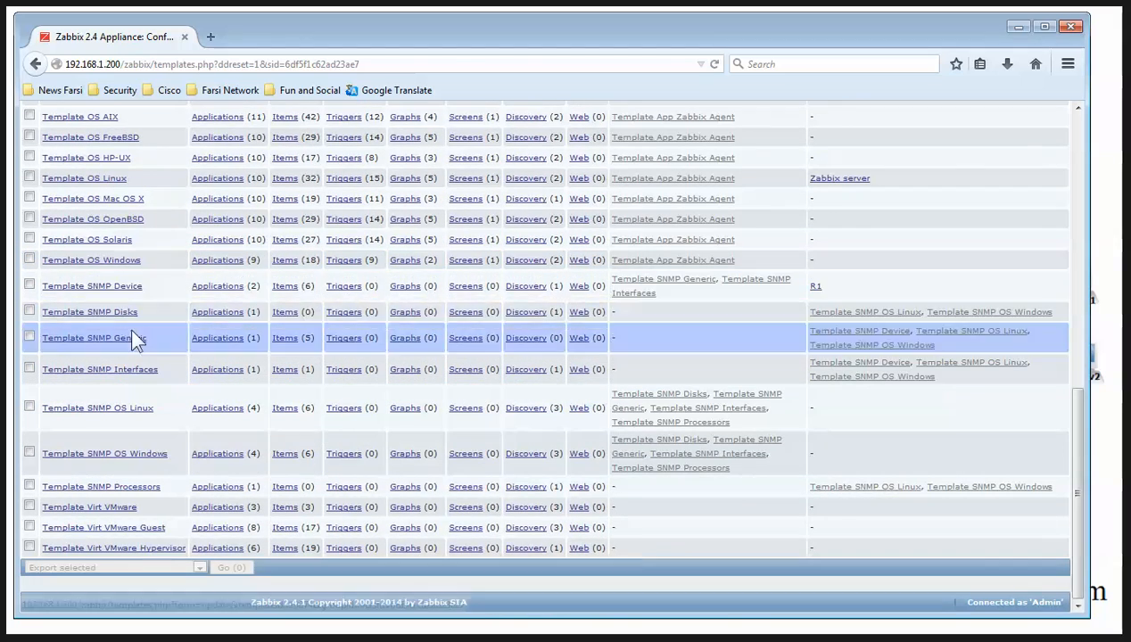
pyautogui.click(286, 289)
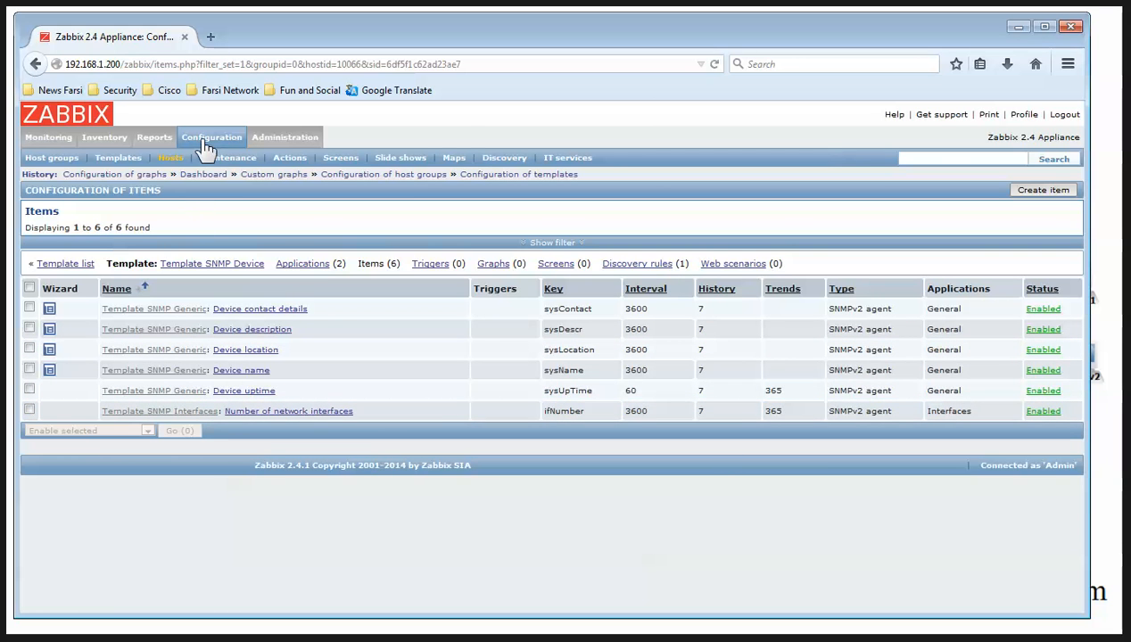
# Return to the templates list and open Template SNMP Processors' settings
pyautogui.click(107, 165)
pyautogui.scroll(-10, 320, 303)
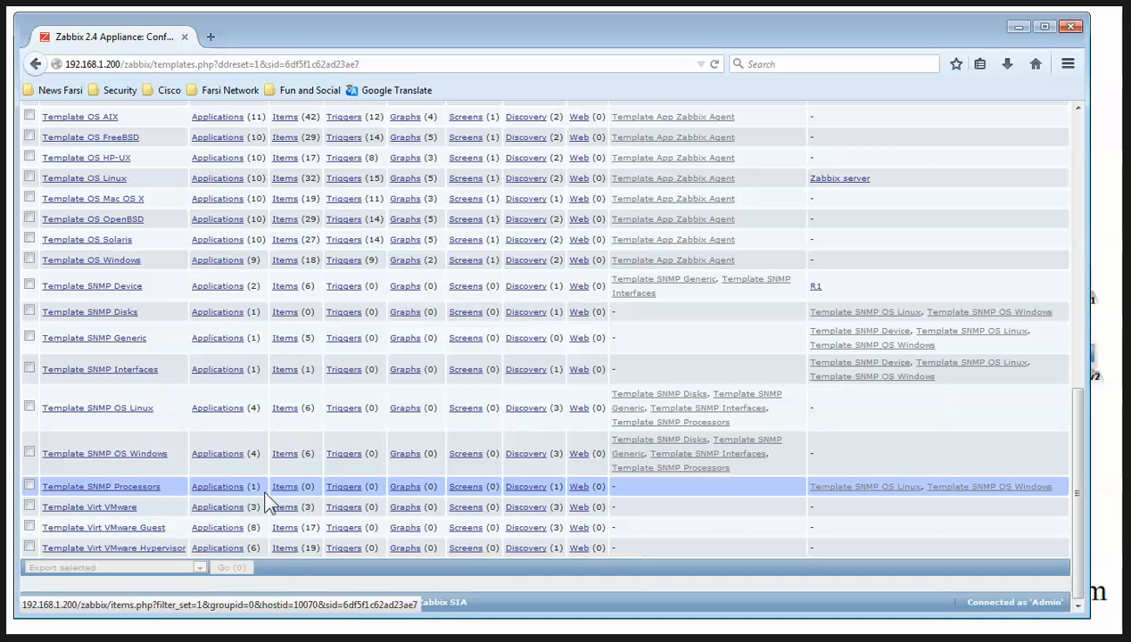
pyautogui.click(134, 487)
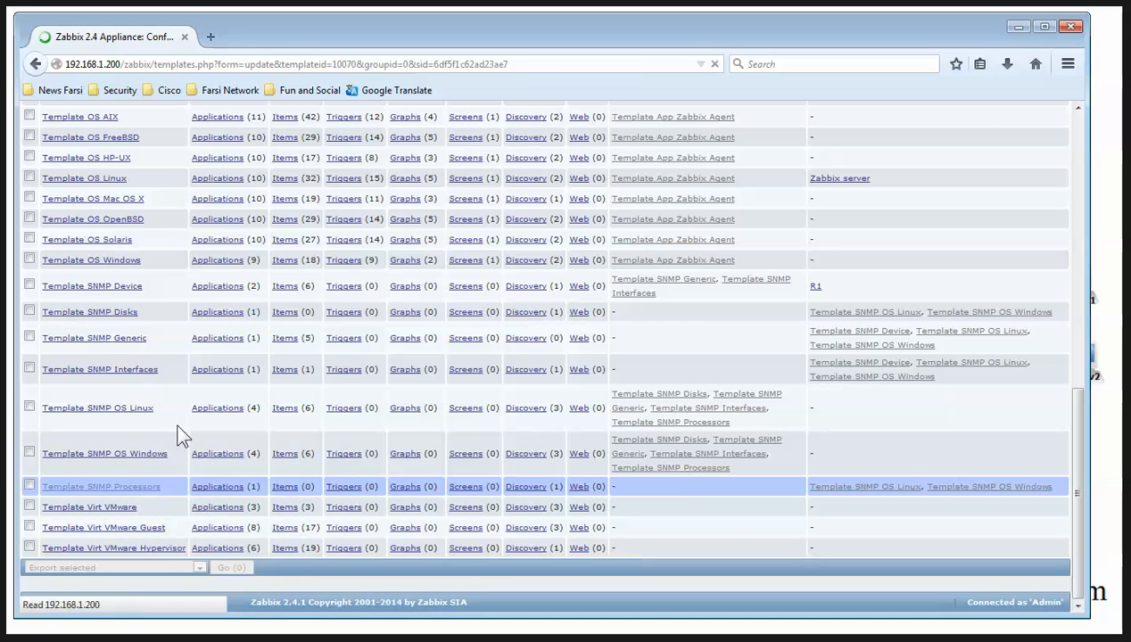
pyautogui.scroll(-5, 171, 409)
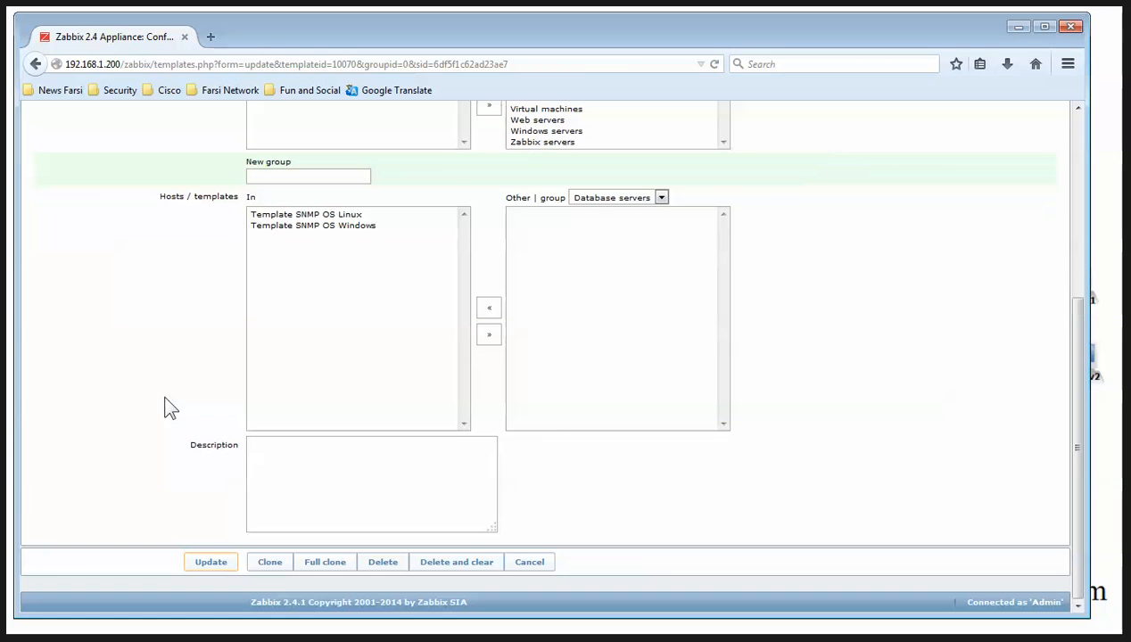
# Clone Template SNMP Processors and save the copy as Template SNMP Processors-Cisco
pyautogui.click(270, 563)
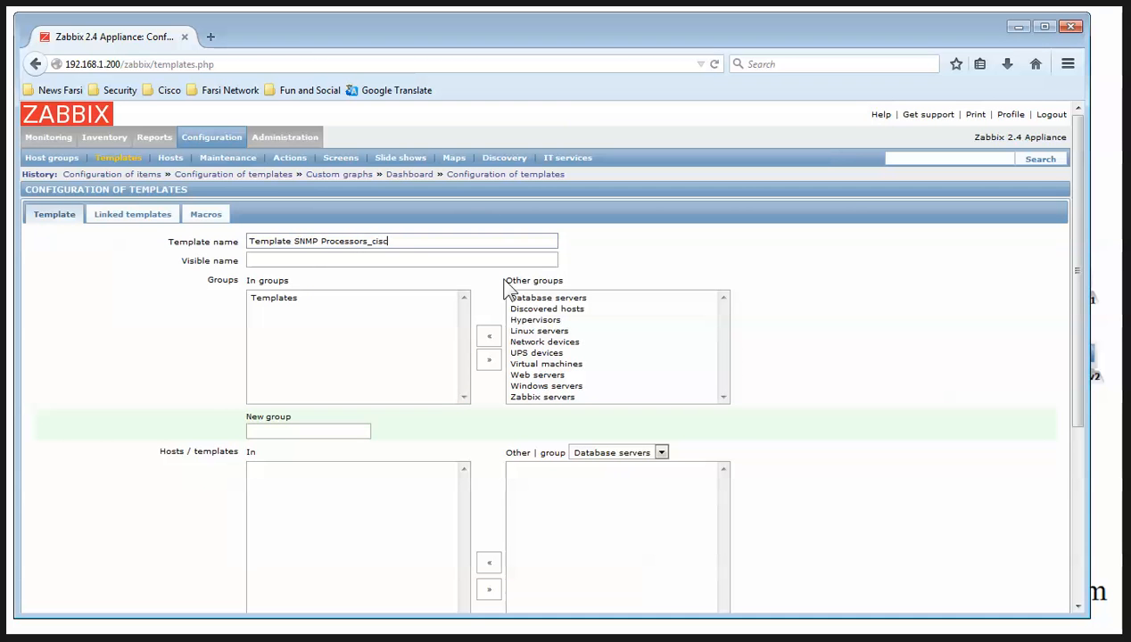
pyautogui.press('BackSpace')
pyautogui.press('BackSpace')
pyautogui.scroll(-3, 270, 413)
pyautogui.scroll(3, 241, 489)
pyautogui.scroll(-3, 240, 489)
pyautogui.click(222, 561)
# Open the new template's empty item list, then bring up the Notepad OID notes
pyautogui.scroll(-3, 285, 430)
pyautogui.scroll(-5, 212, 459)
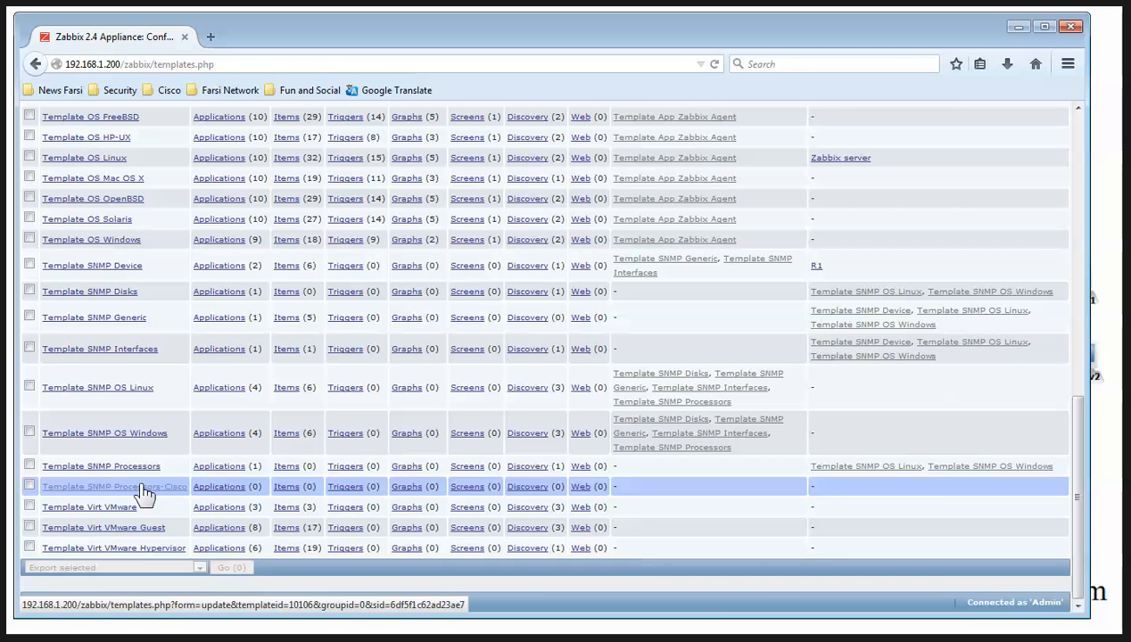
pyautogui.click(286, 487)
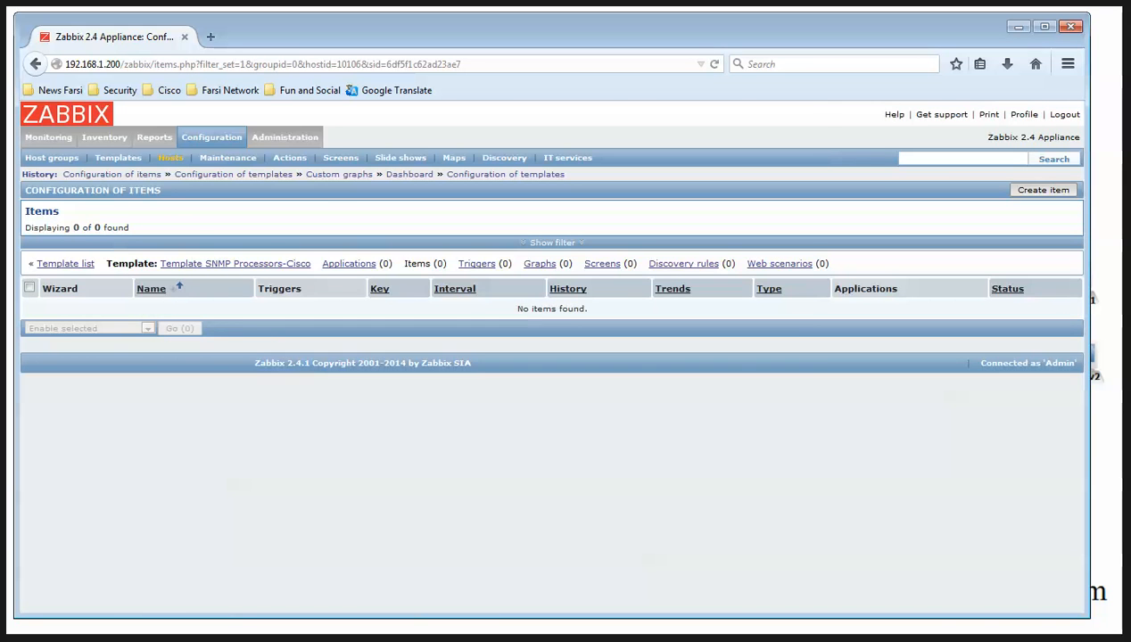
pyautogui.hotkey('alt', 'Tab')
pyautogui.scroll(-1, 449, 333)
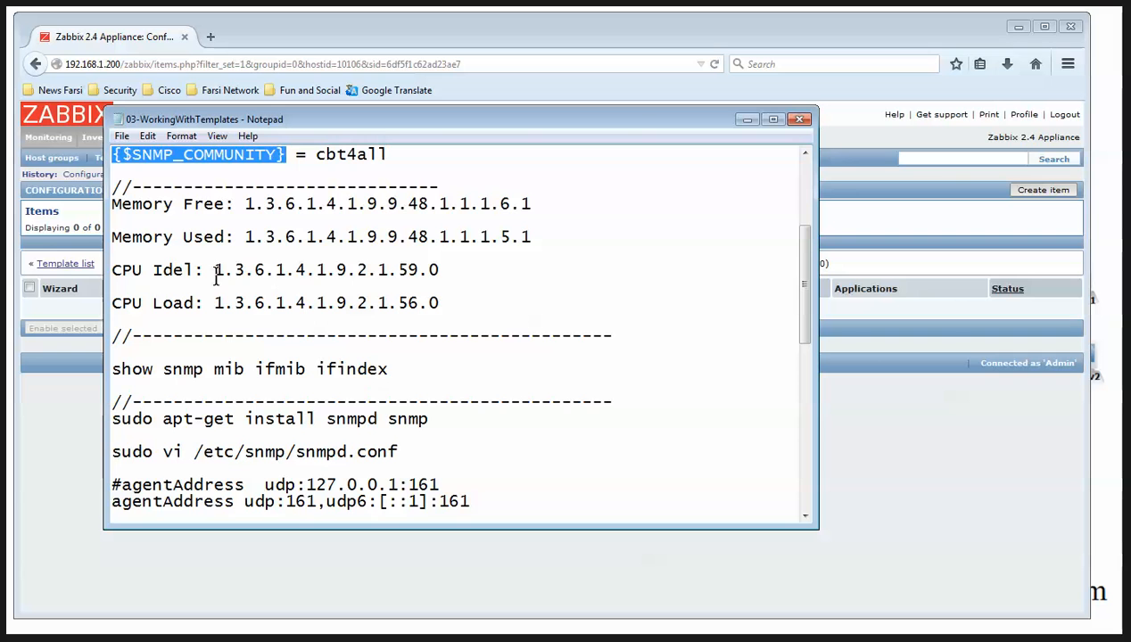
# Select the CPU idle OID 1.3.6.1.4.1.9.2.1.59.0 in the Notepad notes
pyautogui.moveTo(214, 271); pyautogui.dragTo(445, 277)
pyautogui.hotkey('ctrl', 'c')
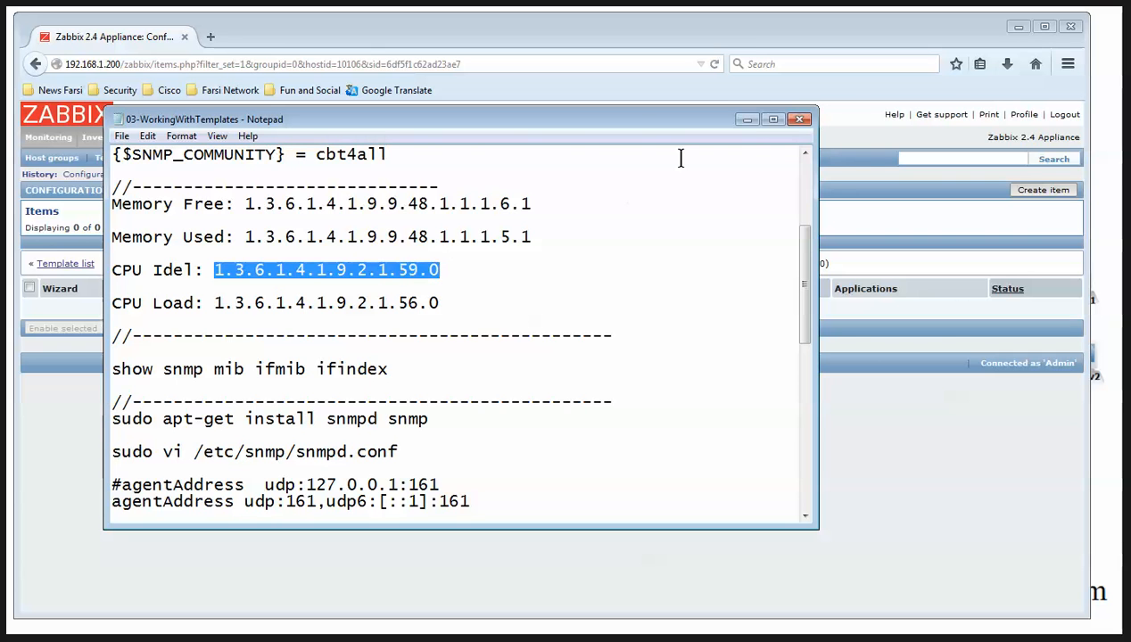
# Start a CPU Idle item as an SNMPv2 agent with the CPU idle OID and matching key
pyautogui.click(748, 119)
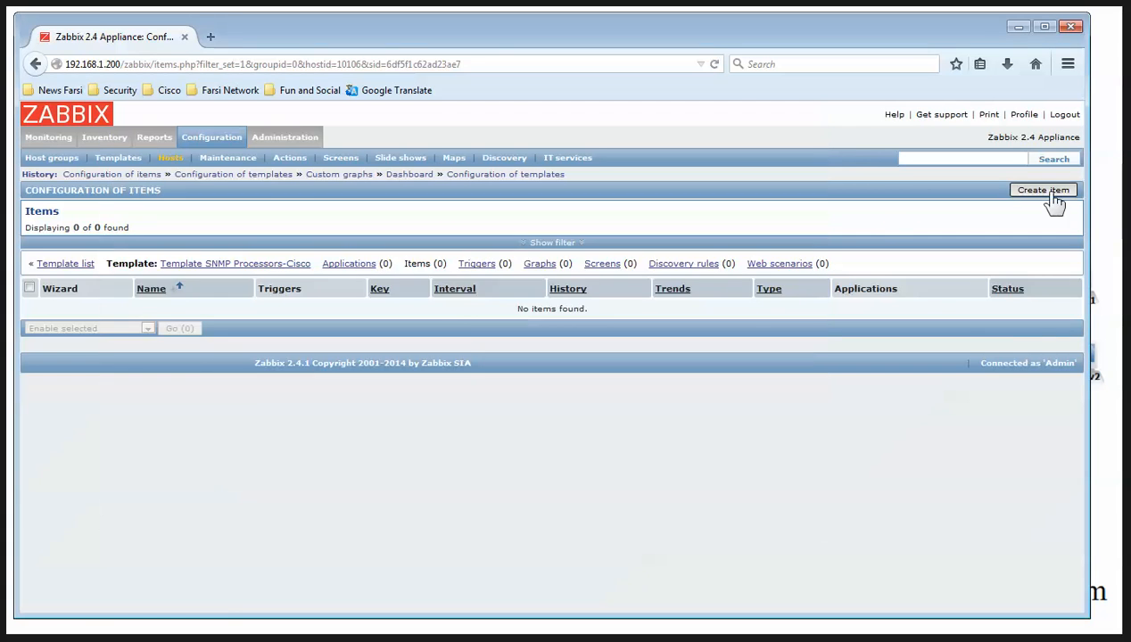
pyautogui.click(1044, 191)
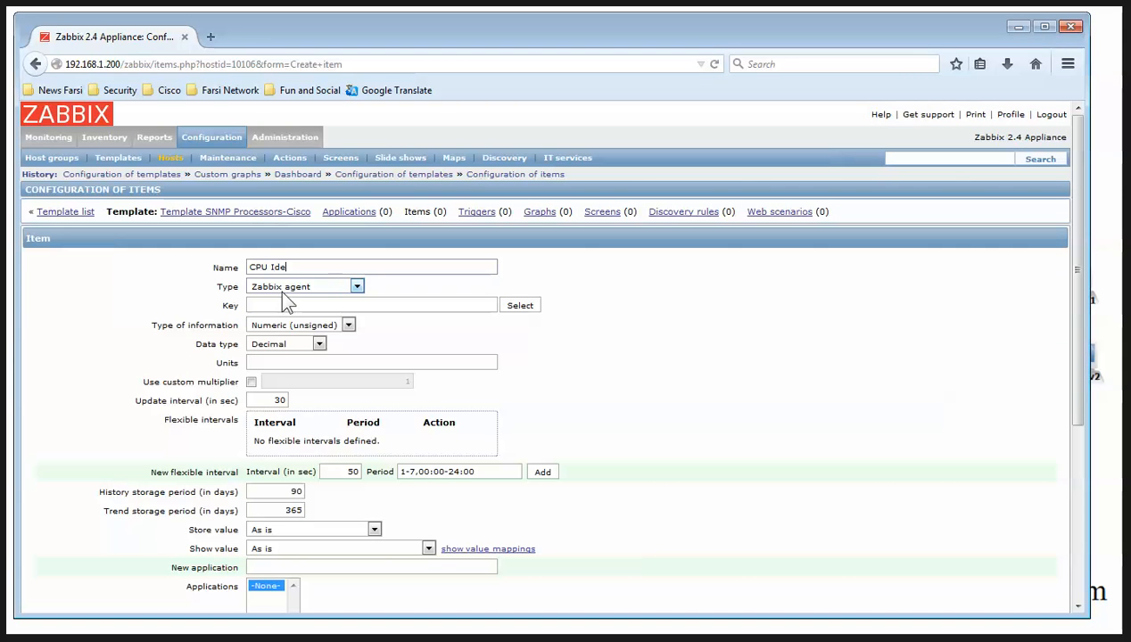
pyautogui.write('CPU Idle')
pyautogui.click(282, 290)
pyautogui.click(302, 344)
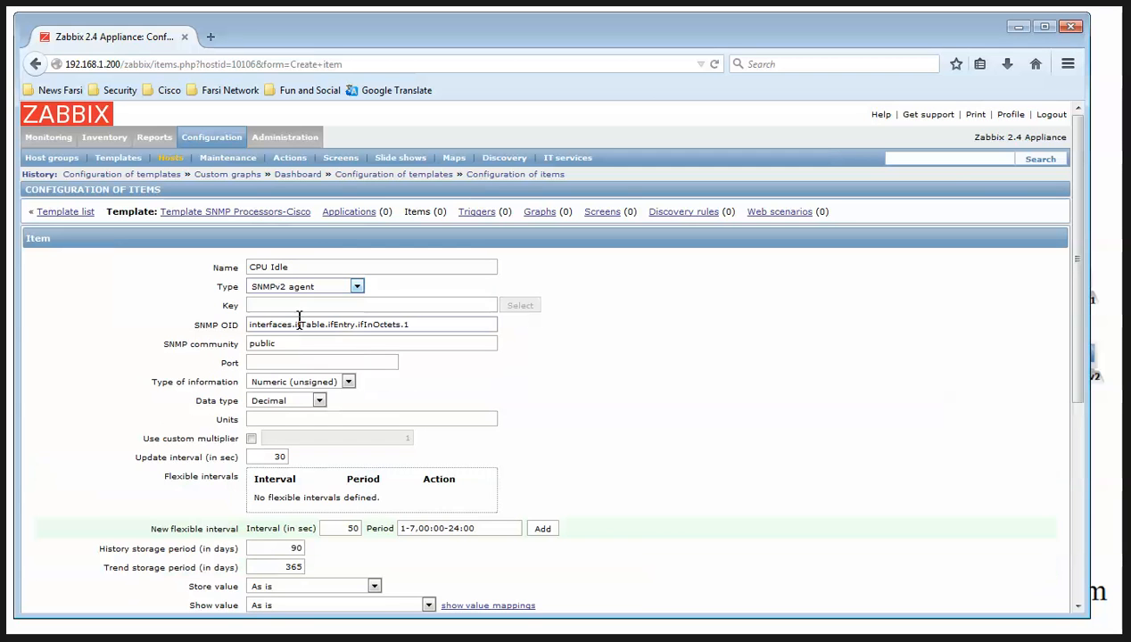
pyautogui.click(469, 307)
pyautogui.moveTo(471, 323); pyautogui.dragTo(242, 325)
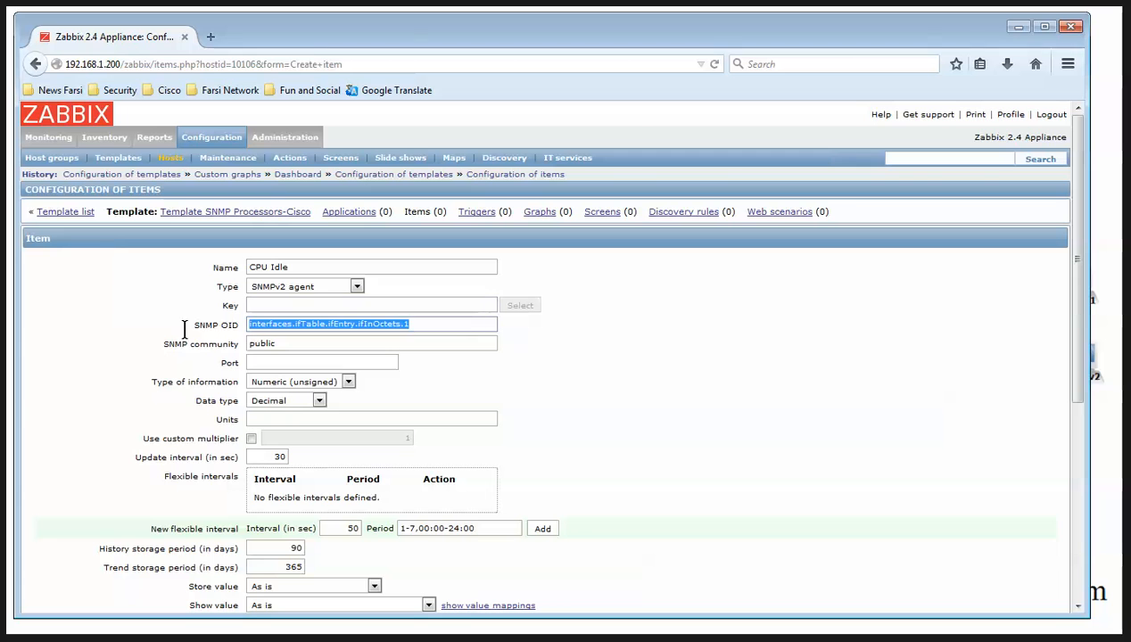
pyautogui.hotkey('ctrl', 'v')
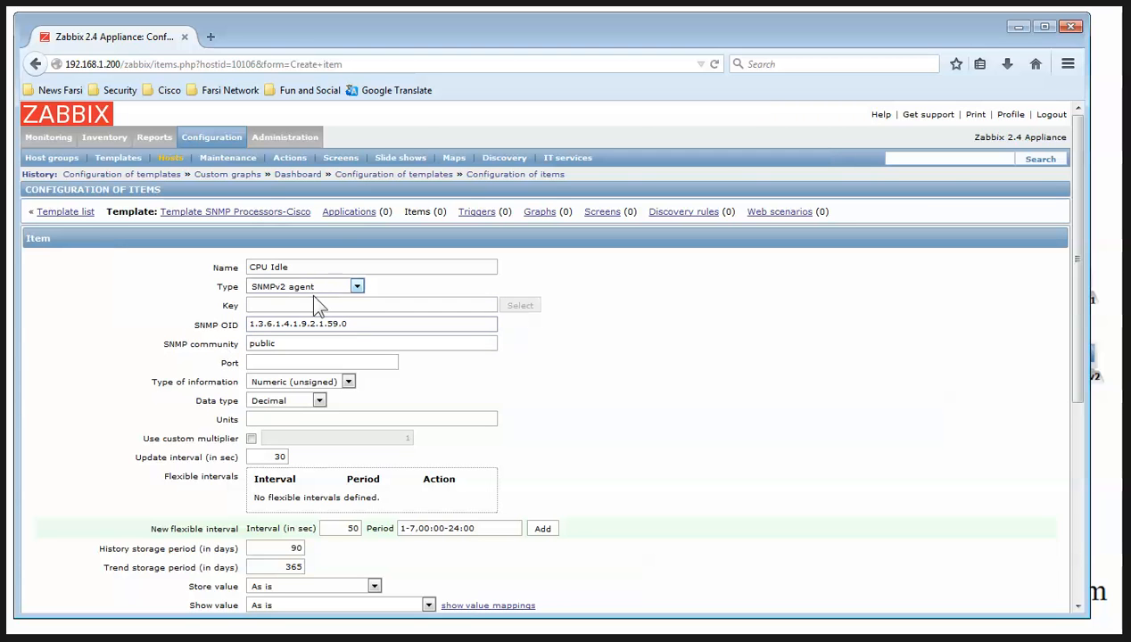
pyautogui.moveTo(303, 267); pyautogui.dragTo(185, 260)
pyautogui.hotkey('ctrl', 'c')
pyautogui.click(294, 305)
pyautogui.hotkey('ctrl', 'v')
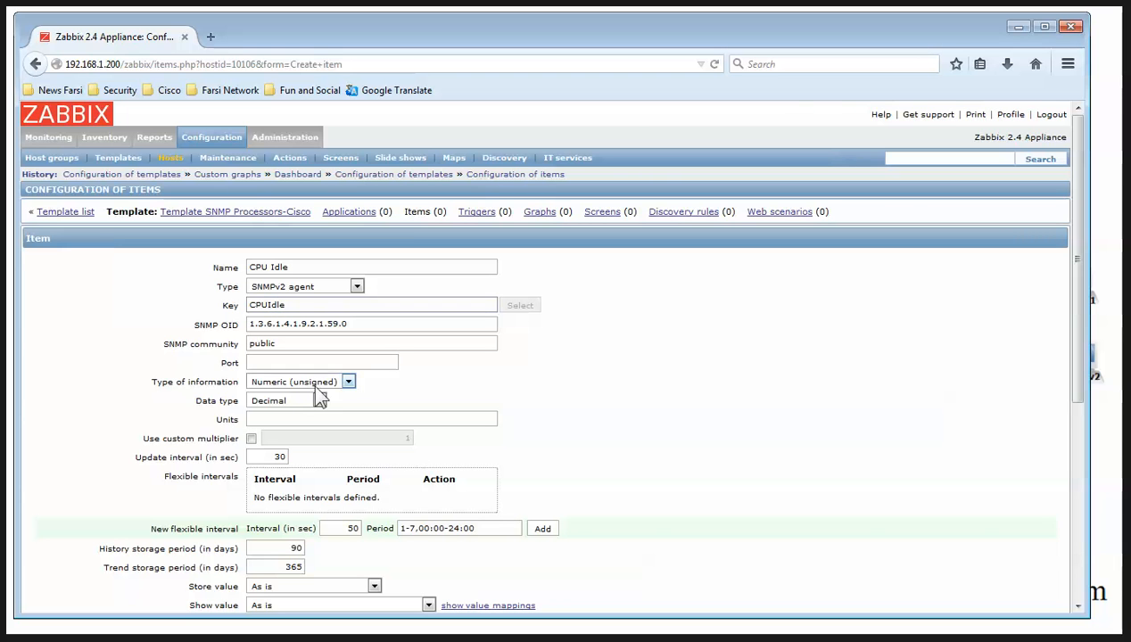
# Replace community public with {$SNMP_COMMUNITY}, set the interval to 5 seconds, and save the item
pyautogui.moveTo(289, 347); pyautogui.dragTo(233, 356)
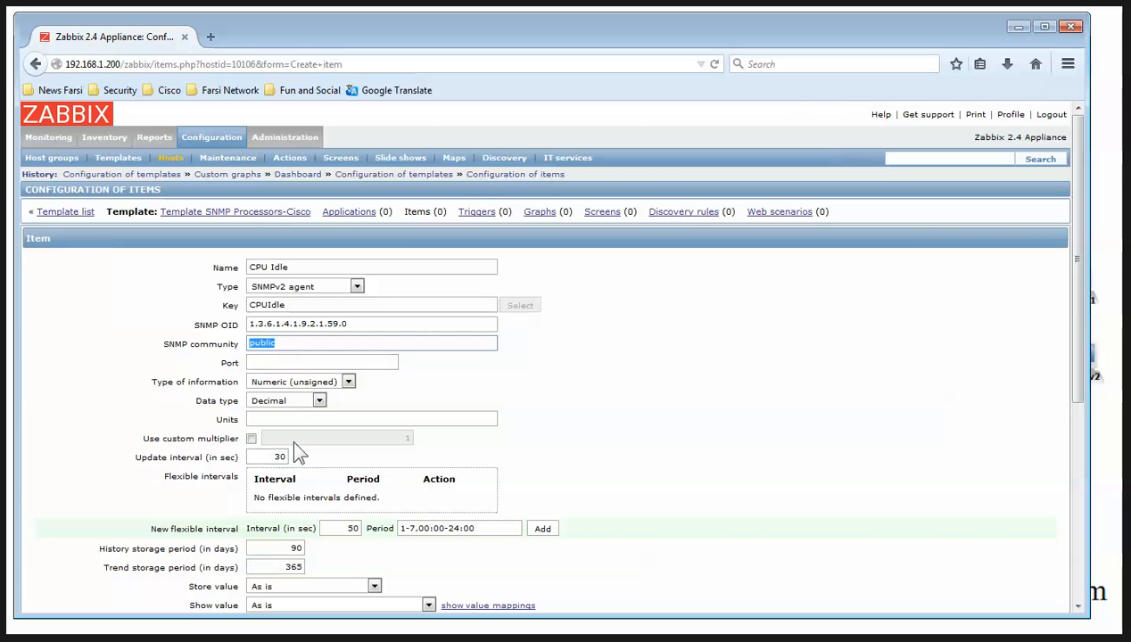
pyautogui.hotkey('alt', 'Tab')
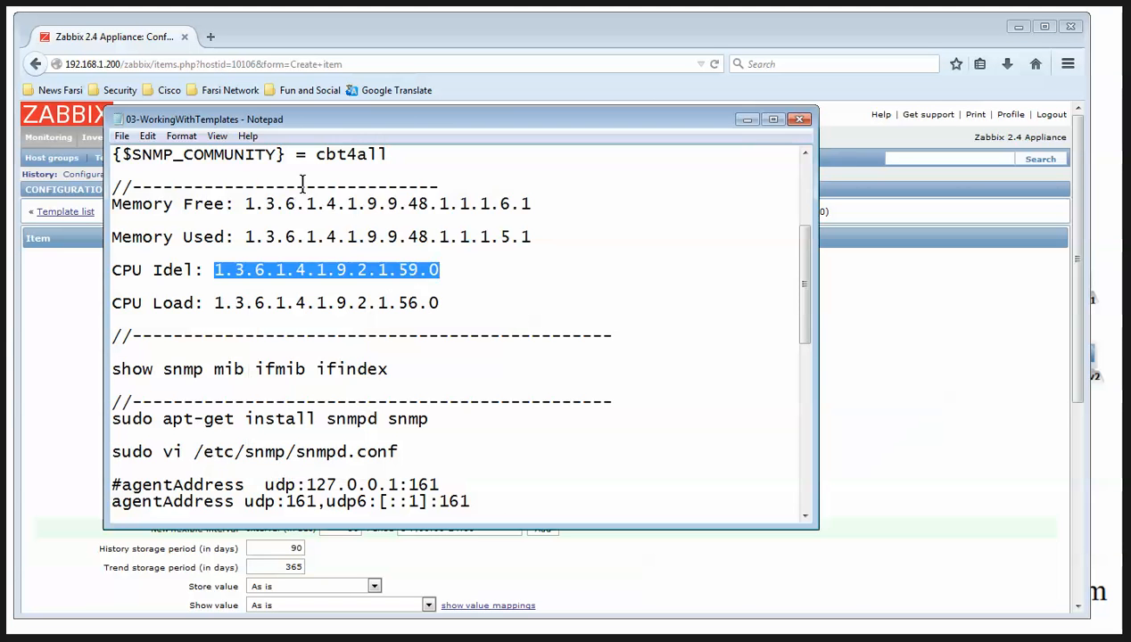
pyautogui.scroll(3, 302, 195)
pyautogui.moveTo(283, 304); pyautogui.dragTo(113, 304)
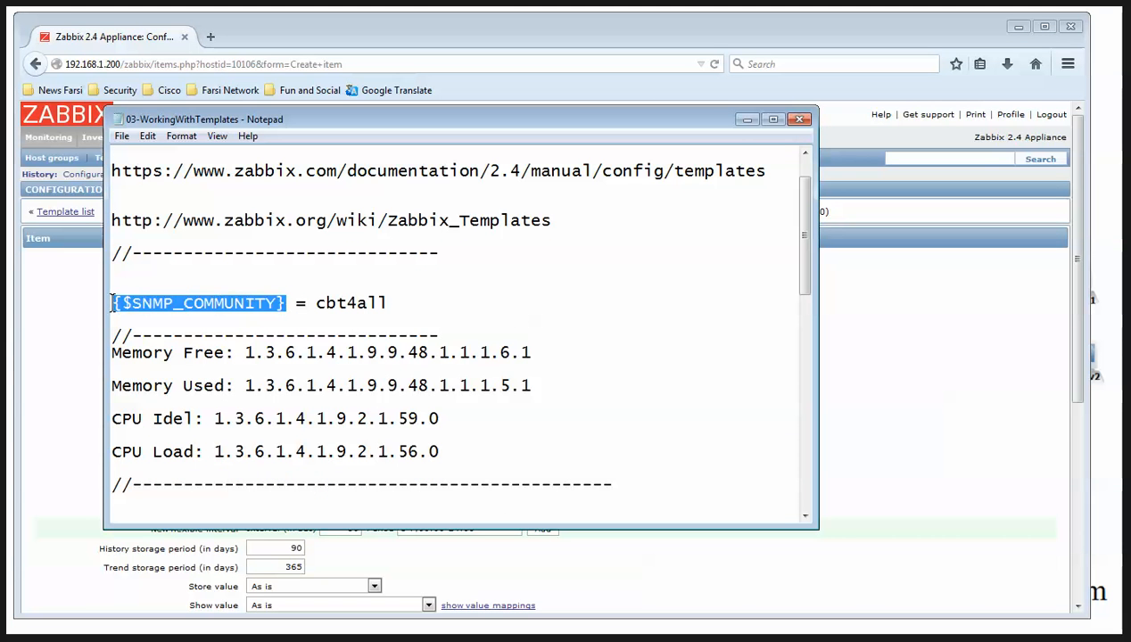
pyautogui.click(746, 120)
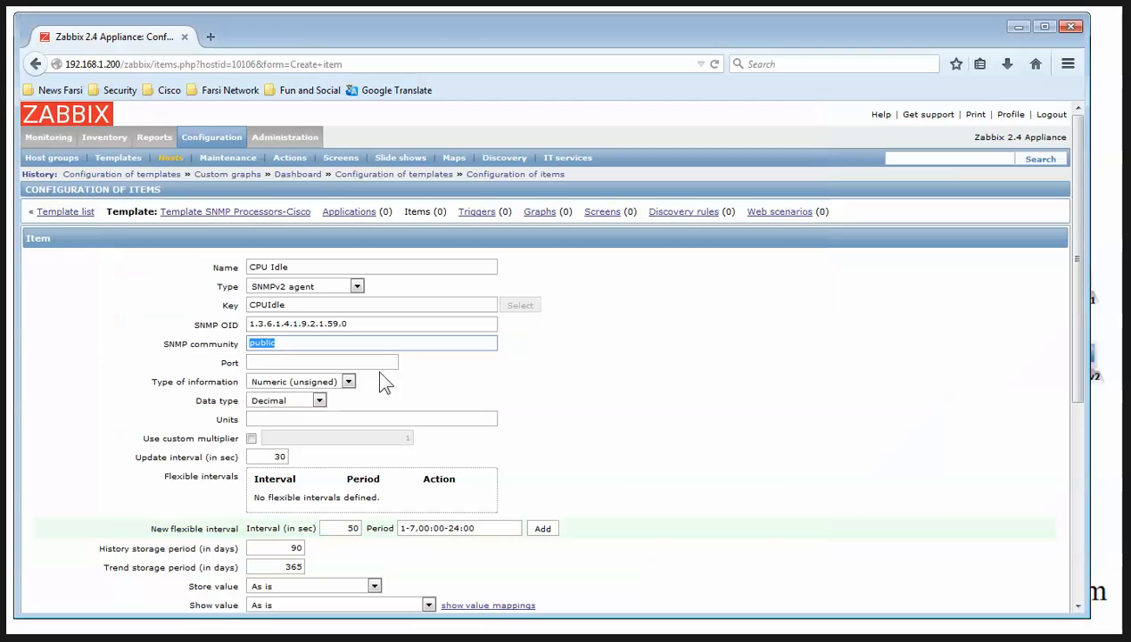
pyautogui.hotkey('ctrl', 'v')
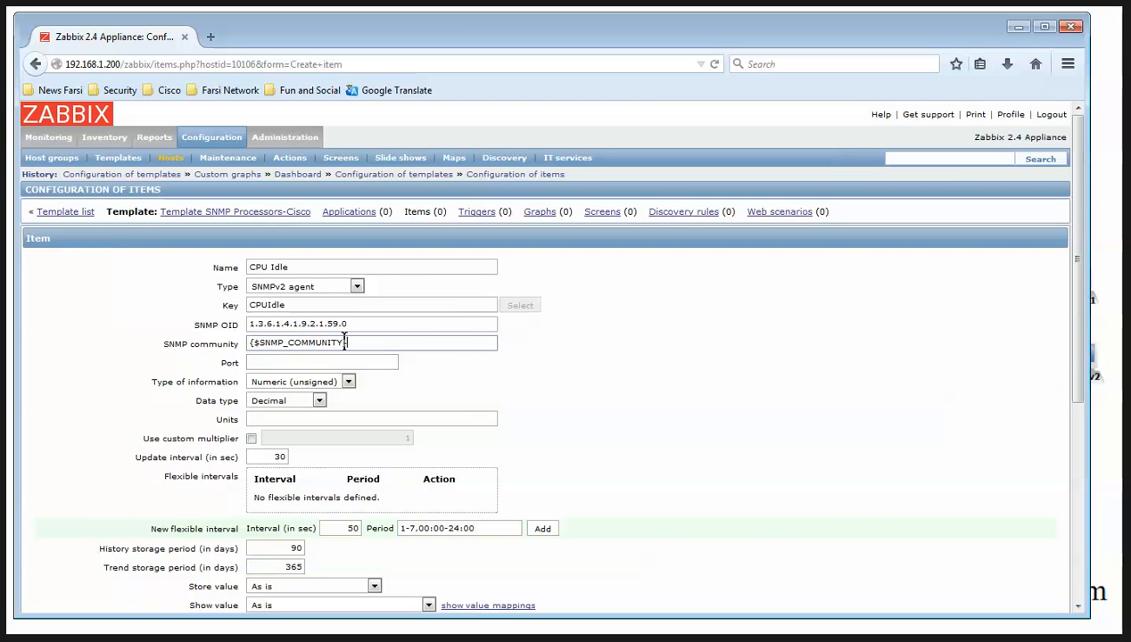
pyautogui.scroll(-5, 464, 414)
pyautogui.doubleClick(278, 142)
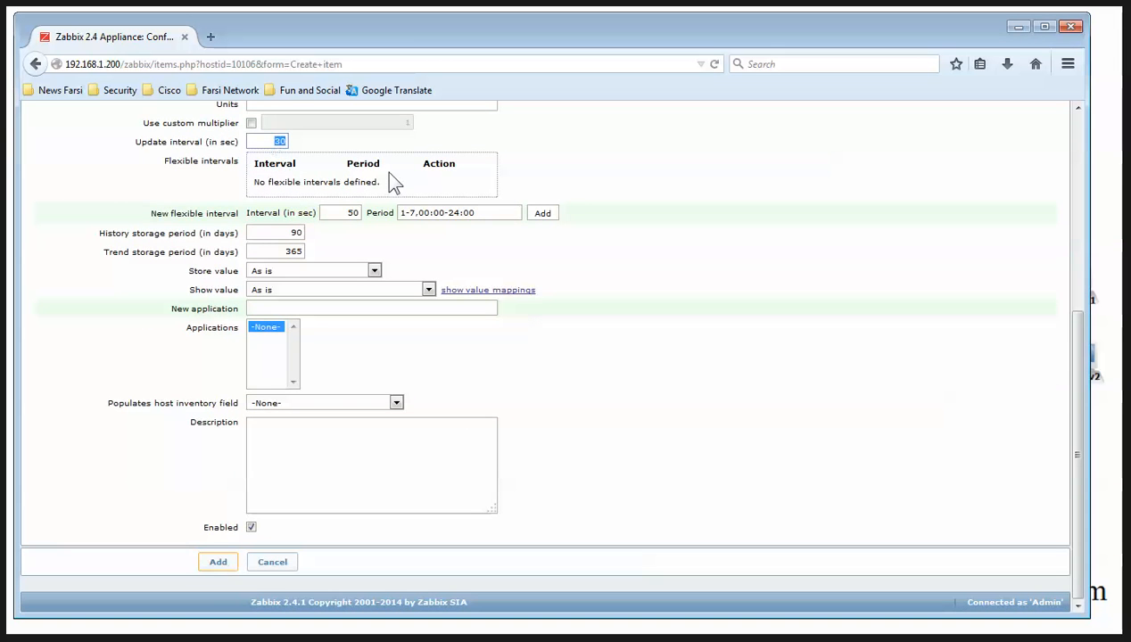
pyautogui.write('105')
pyautogui.click(217, 562)
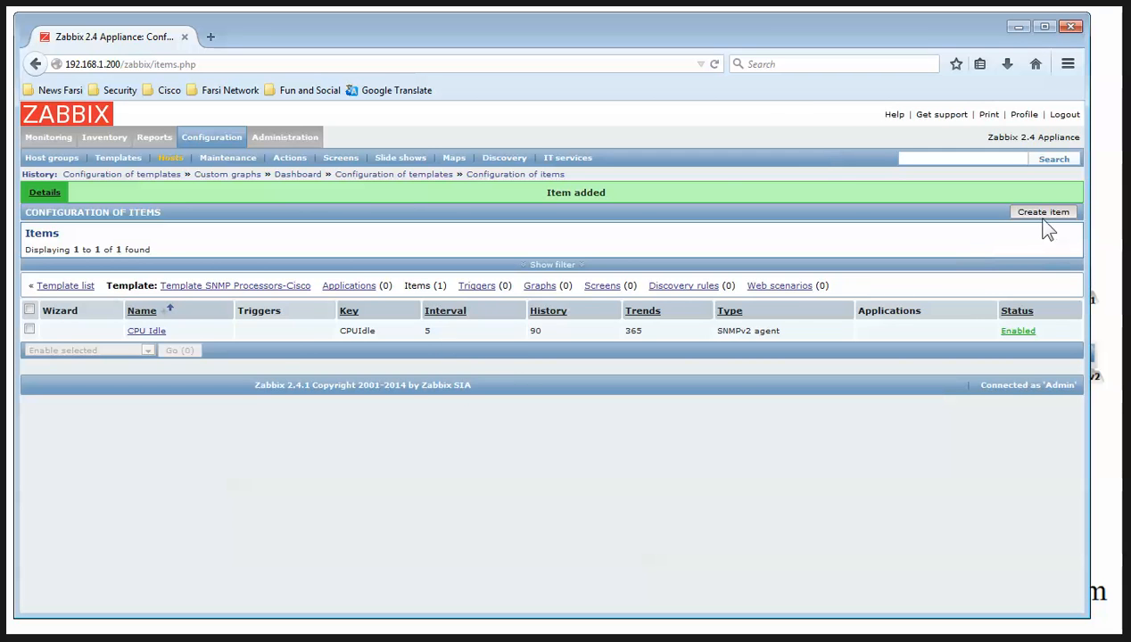
# Start a CUP Usage SNMPv2 item with OID 1.3.6.1.4.1.9.2.1.56.0 and key CUPUsage
pyautogui.click(1042, 212)
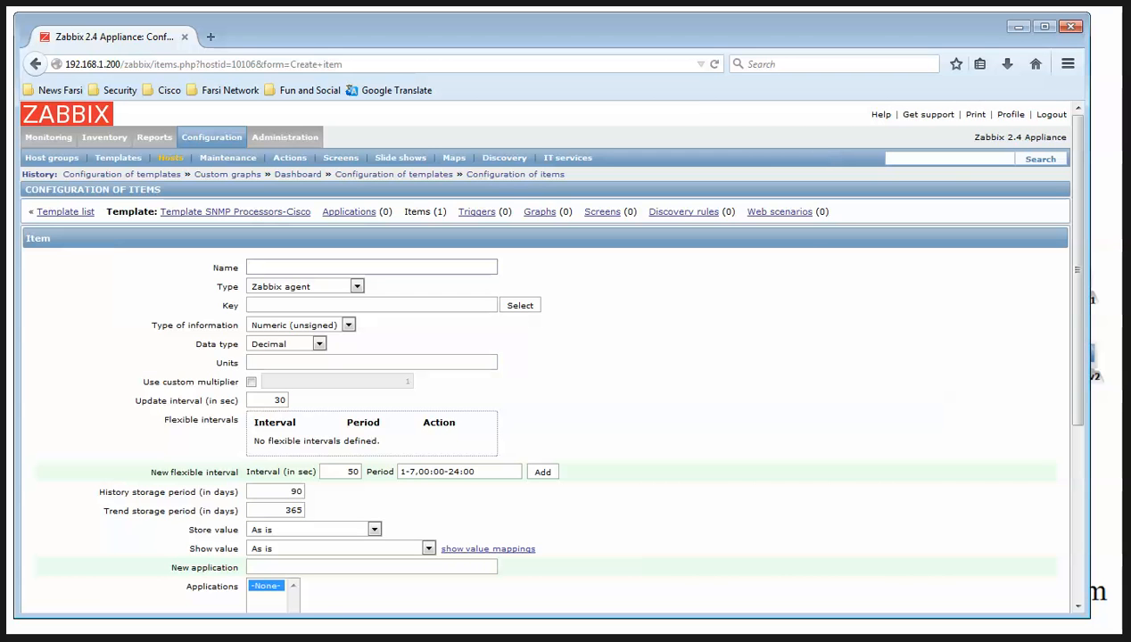
pyautogui.hotkey('alt', 'Tab')
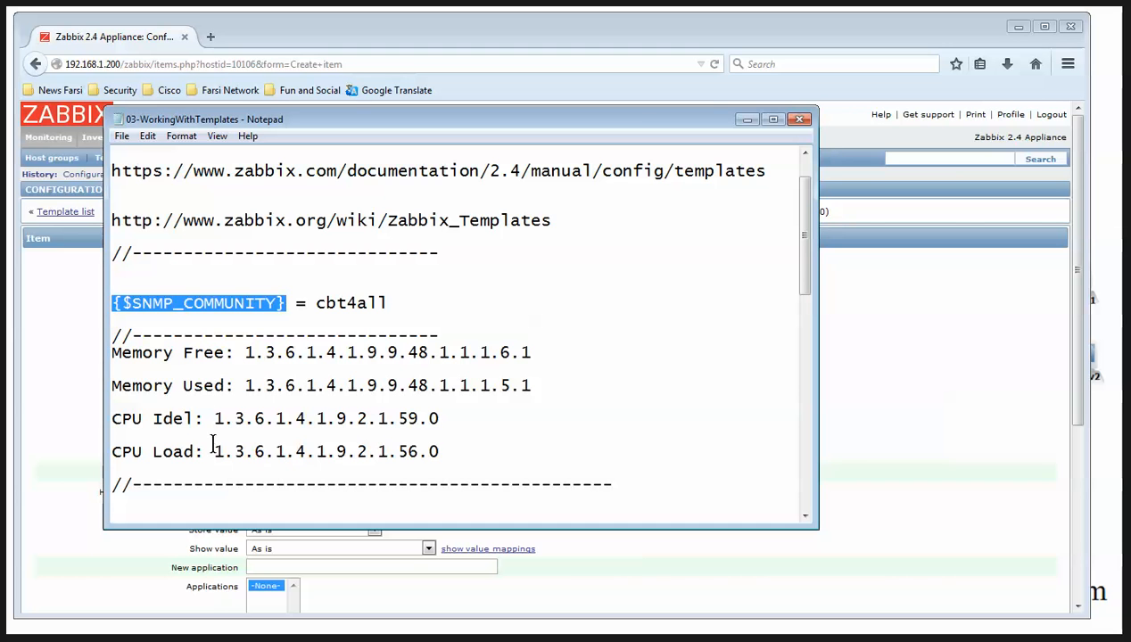
pyautogui.moveTo(214, 452); pyautogui.dragTo(441, 454)
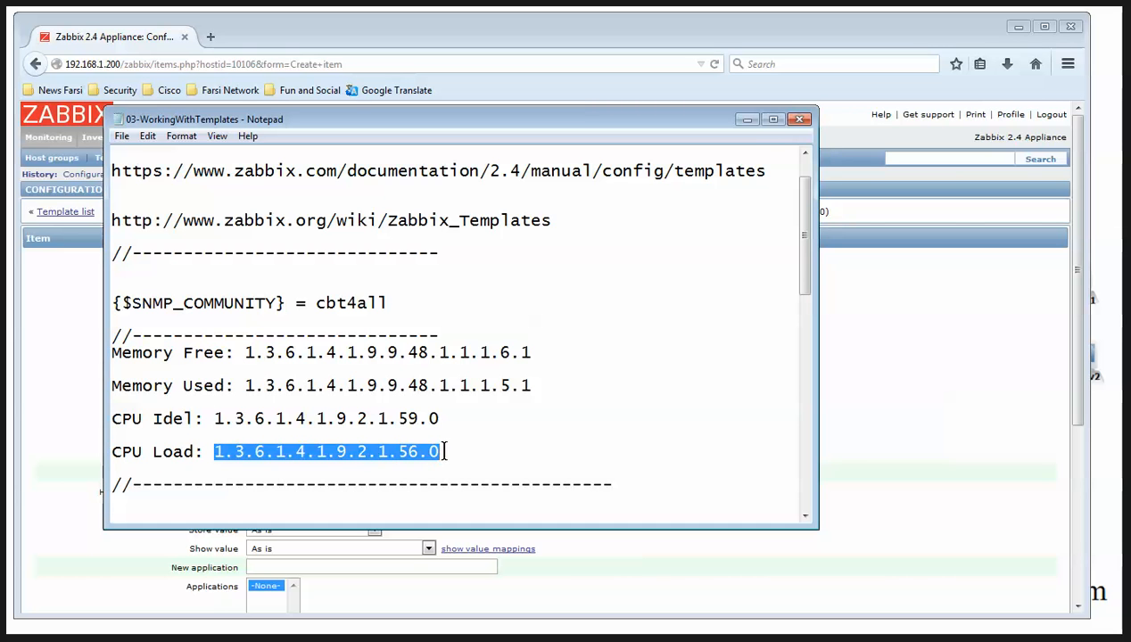
pyautogui.click(746, 121)
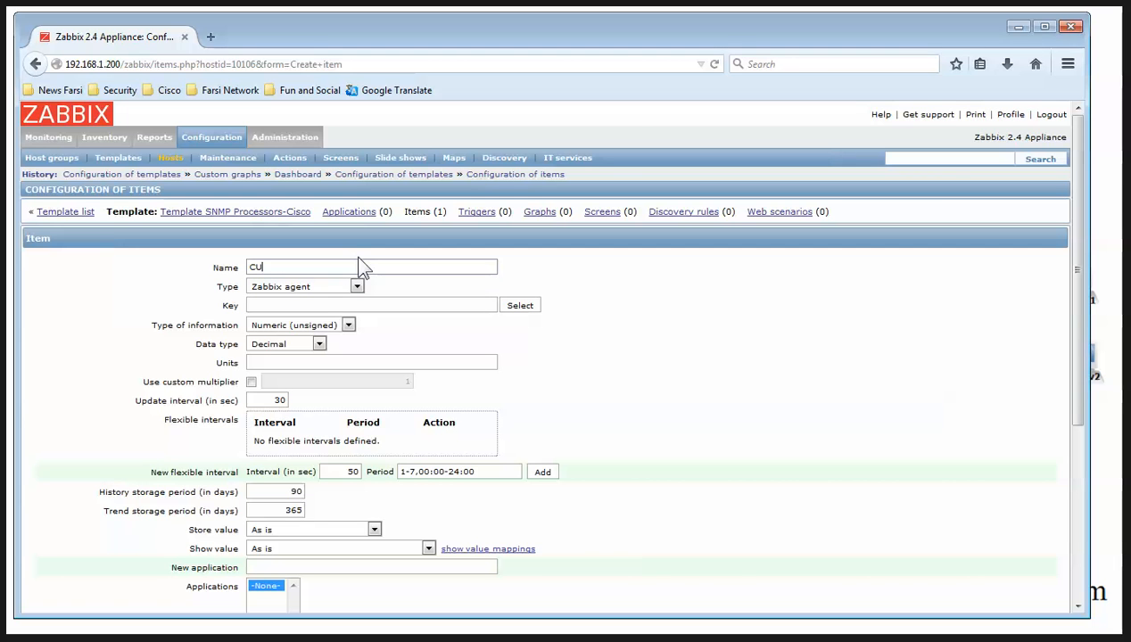
pyautogui.press('Tab')
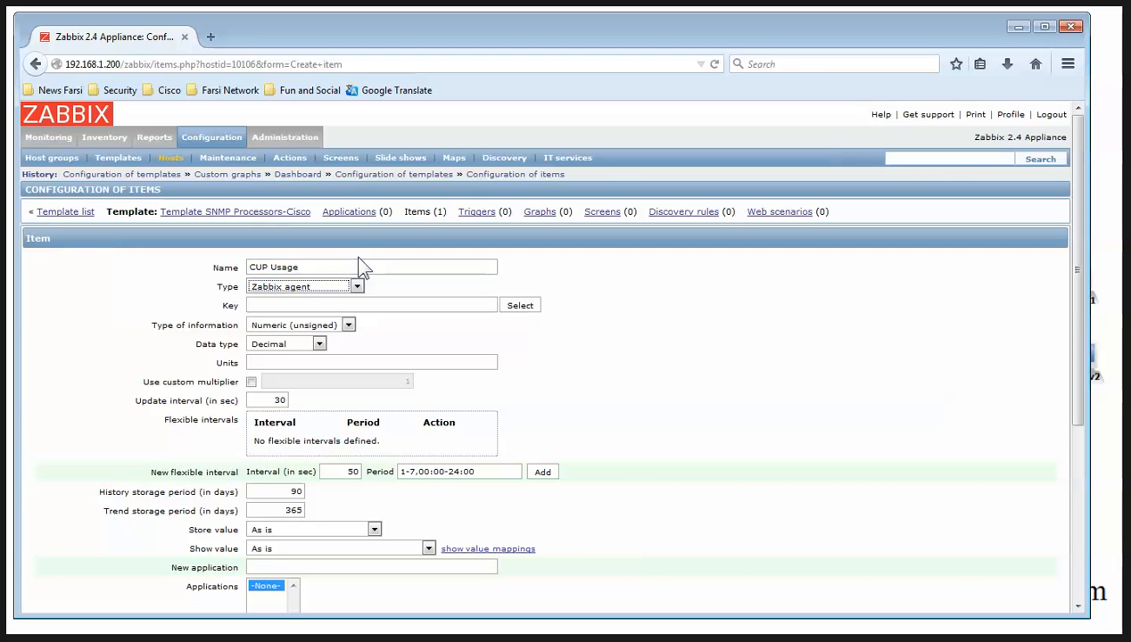
pyautogui.click(303, 287)
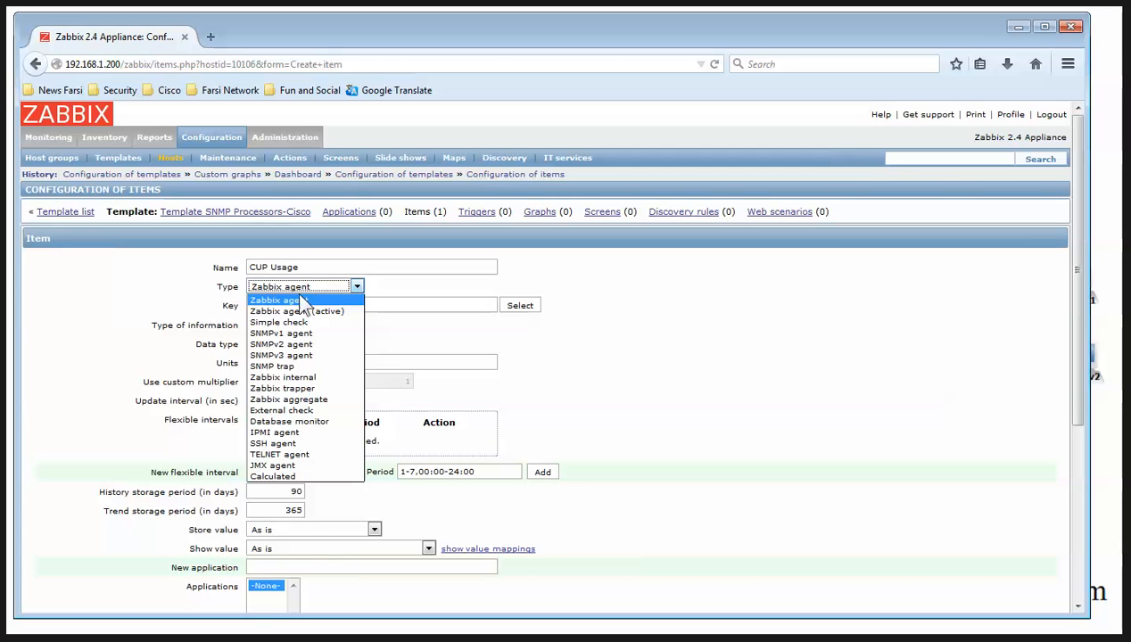
pyautogui.click(305, 343)
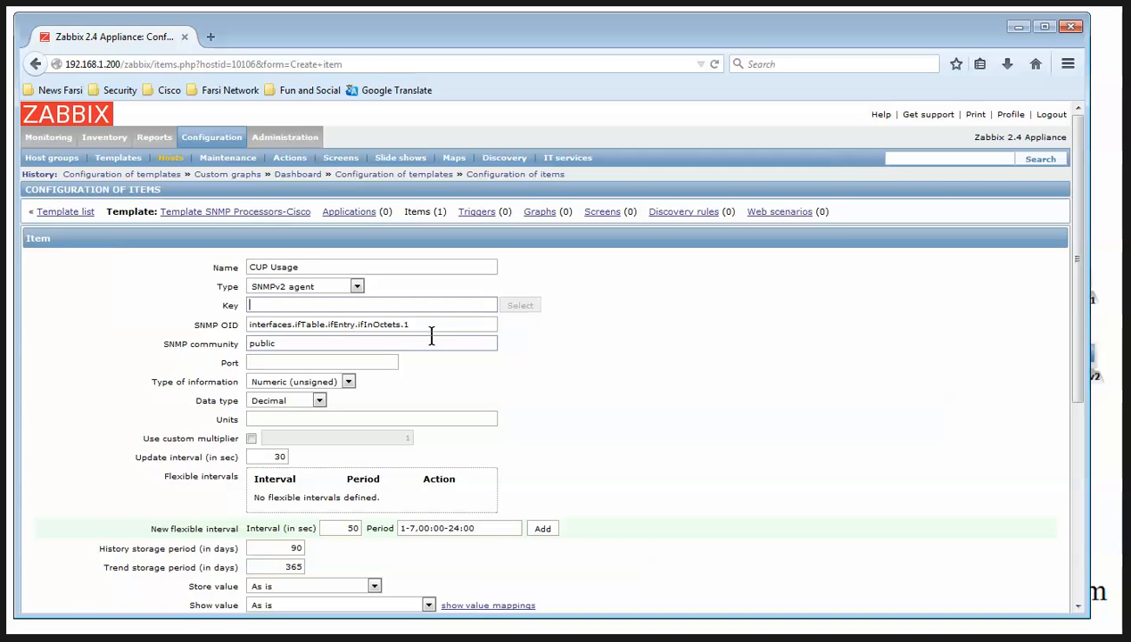
pyautogui.press('Tab')
pyautogui.press('Tab')
pyautogui.hotkey('ctrl', 'v')
pyautogui.hotkey('shift', 'Tab')
pyautogui.hotkey('shift', 'Tab')
pyautogui.hotkey('shift', 'Tab')
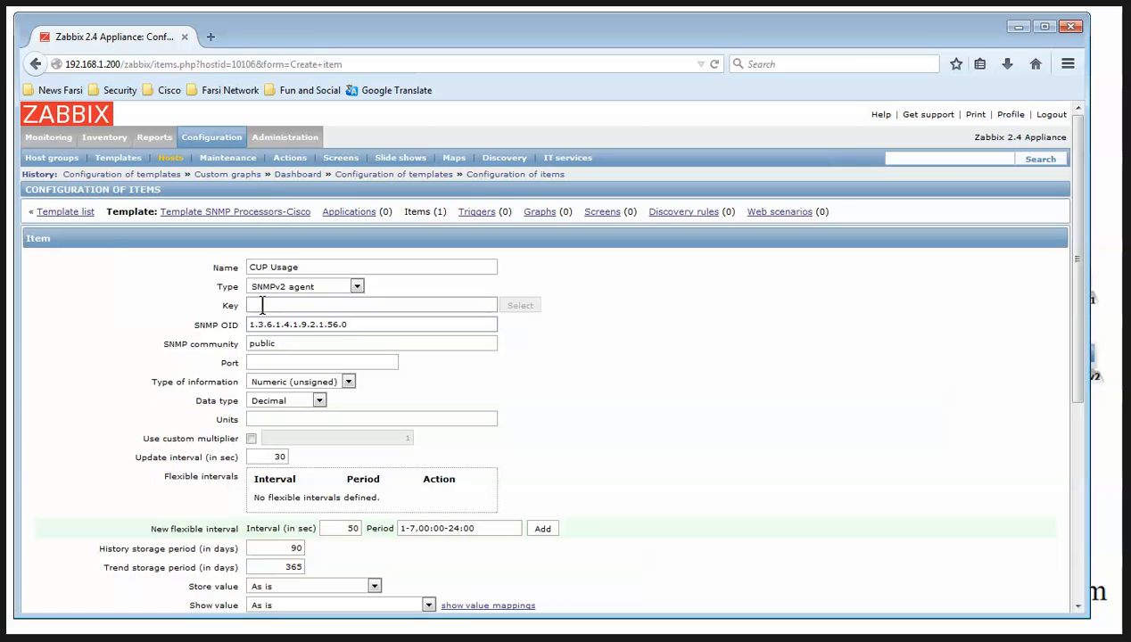
pyautogui.hotkey('ctrl', 'c')
pyautogui.click(266, 305)
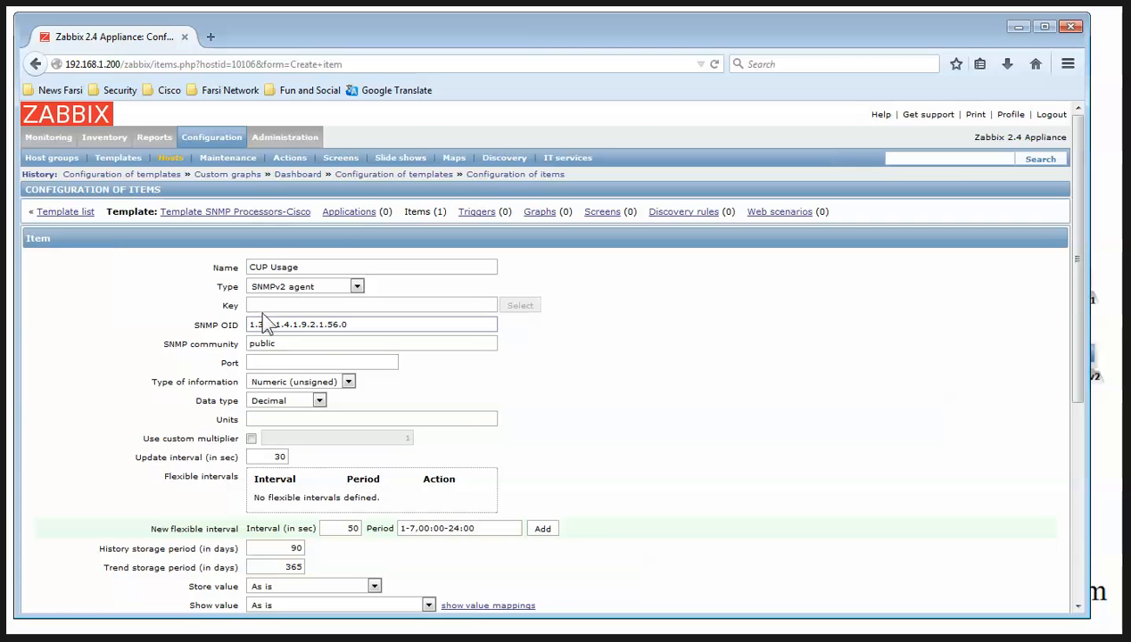
pyautogui.hotkey('ctrl', 'v')
pyautogui.click(266, 305)
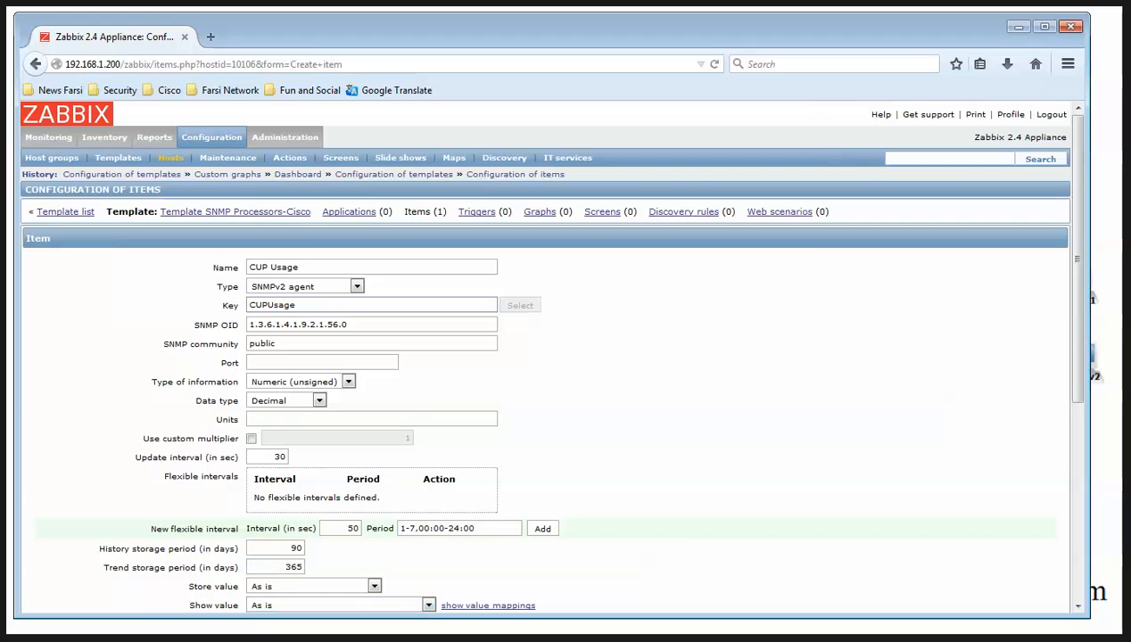
# Set its community to {$SNMP_COMMUNITY} and interval to 5 seconds, then save CUP Usage
pyautogui.hotkey('alt', 'Tab')
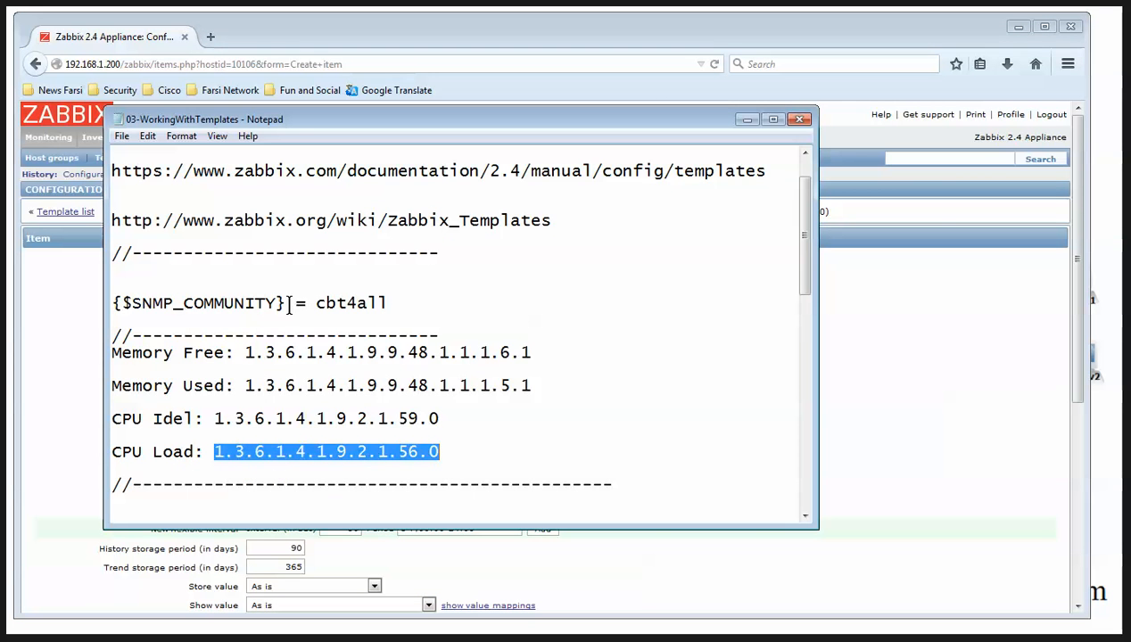
pyautogui.moveTo(287, 303); pyautogui.dragTo(90, 299)
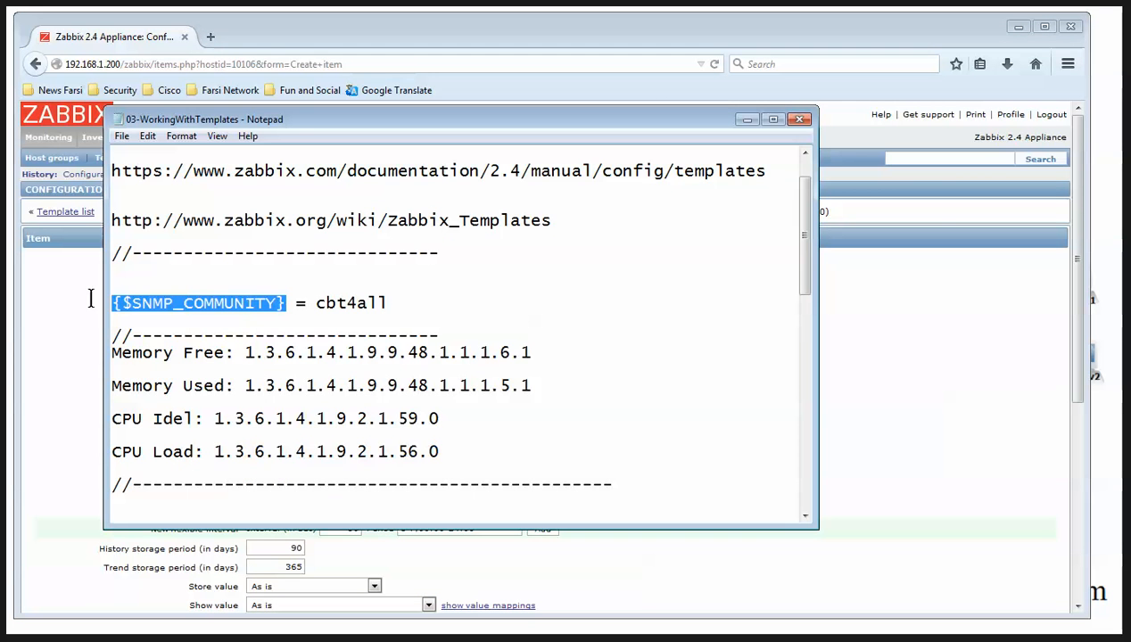
pyautogui.click(746, 120)
pyautogui.doubleClick(276, 345)
pyautogui.hotkey('ctrl', 'v')
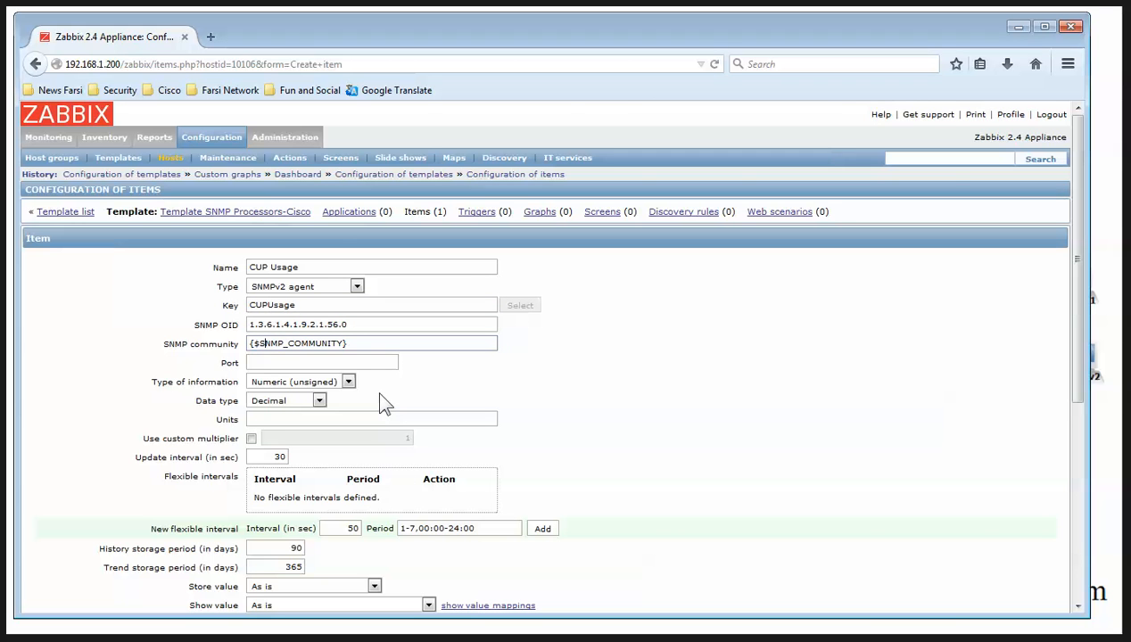
pyautogui.scroll(-6, 387, 412)
pyautogui.doubleClick(272, 139)
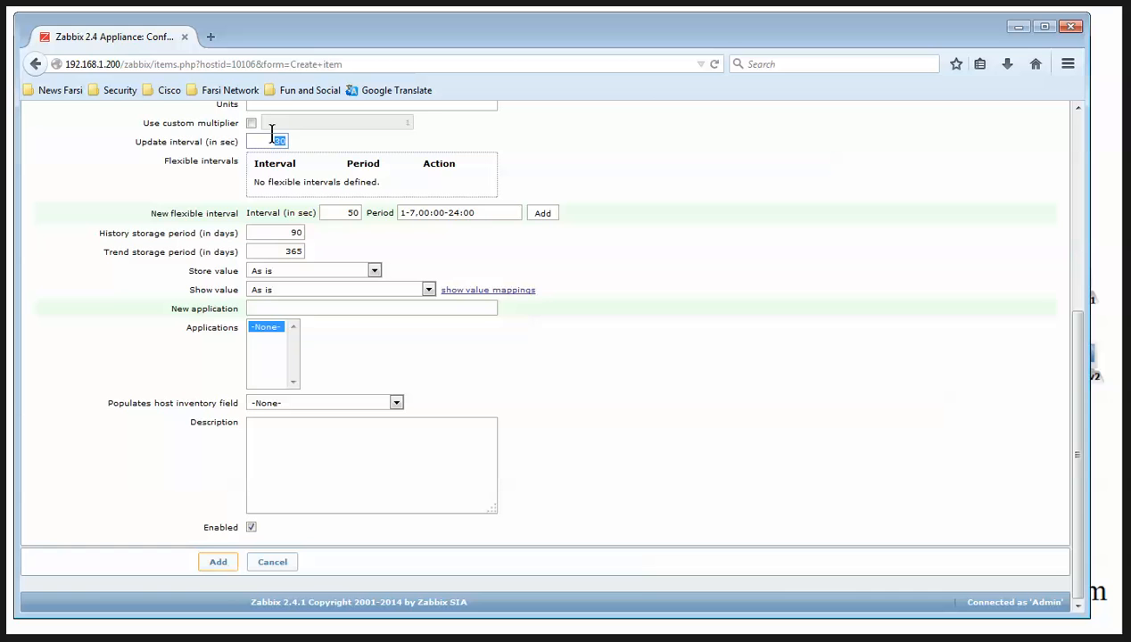
pyautogui.write('5')
pyautogui.click(219, 562)
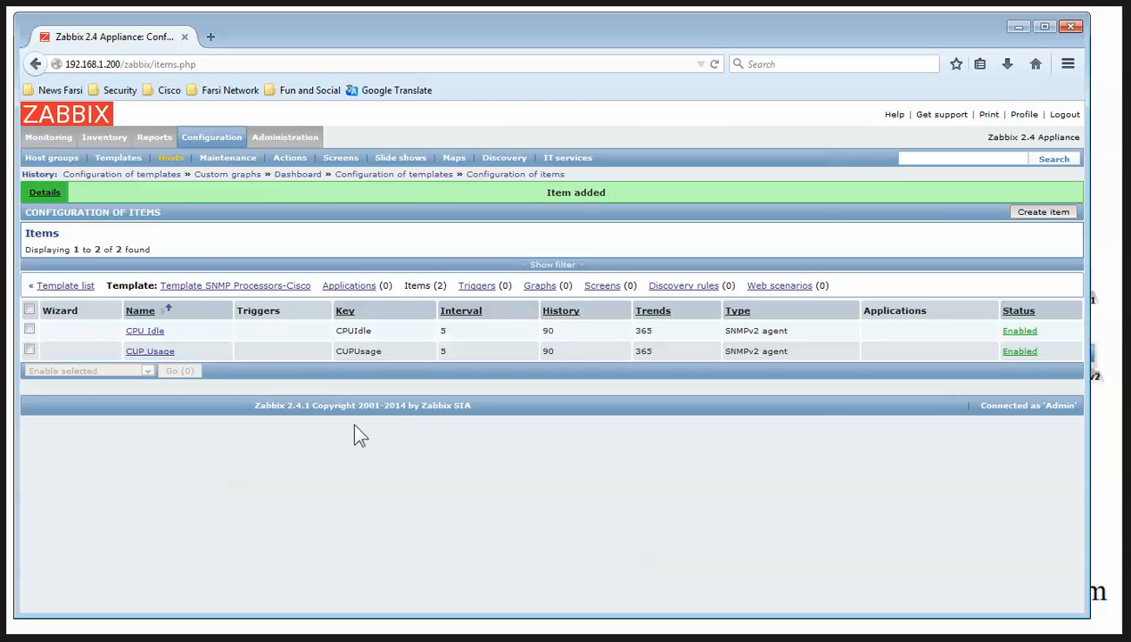
# Create an Exploded pie graph named CPU Load containing the CPU Idle and CUP Usage items
pyautogui.click(539, 287)
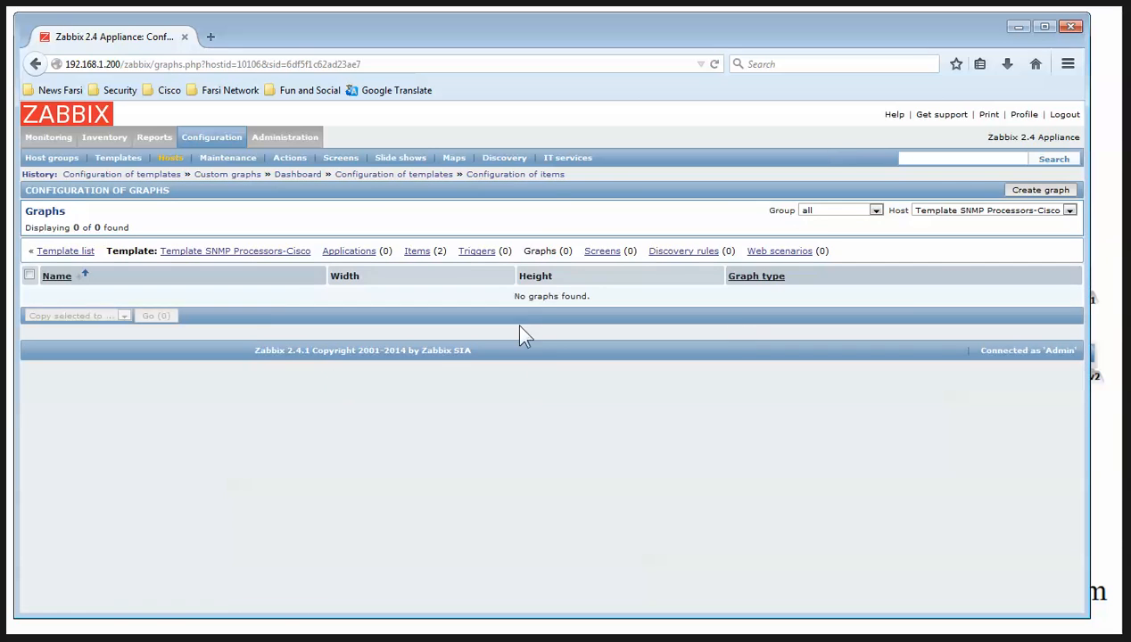
pyautogui.click(1039, 191)
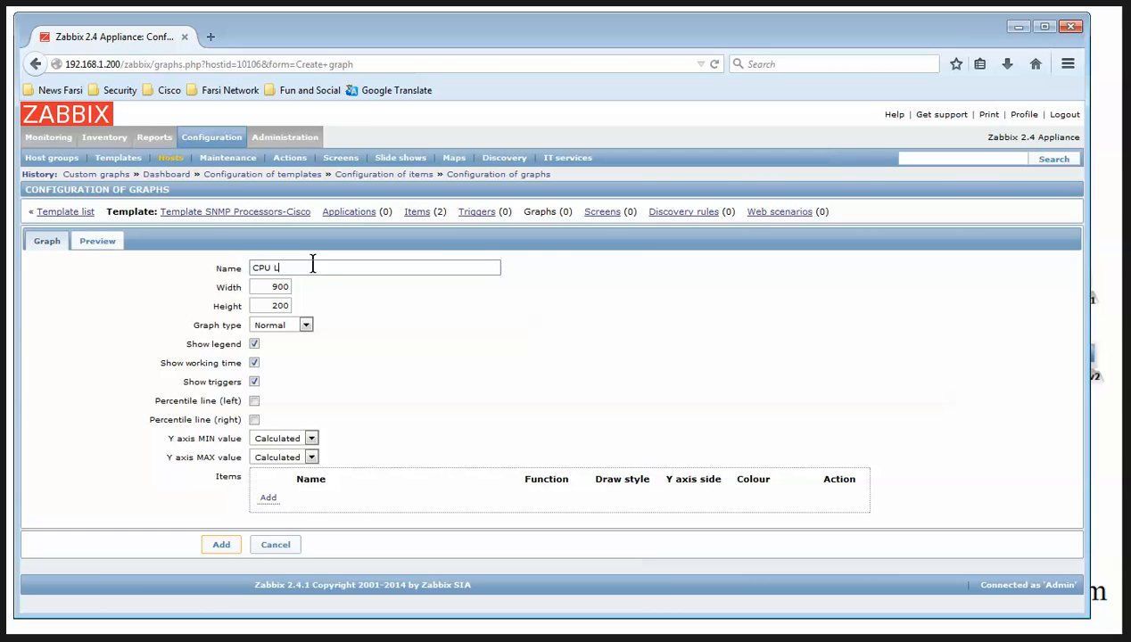
pyautogui.click(284, 325)
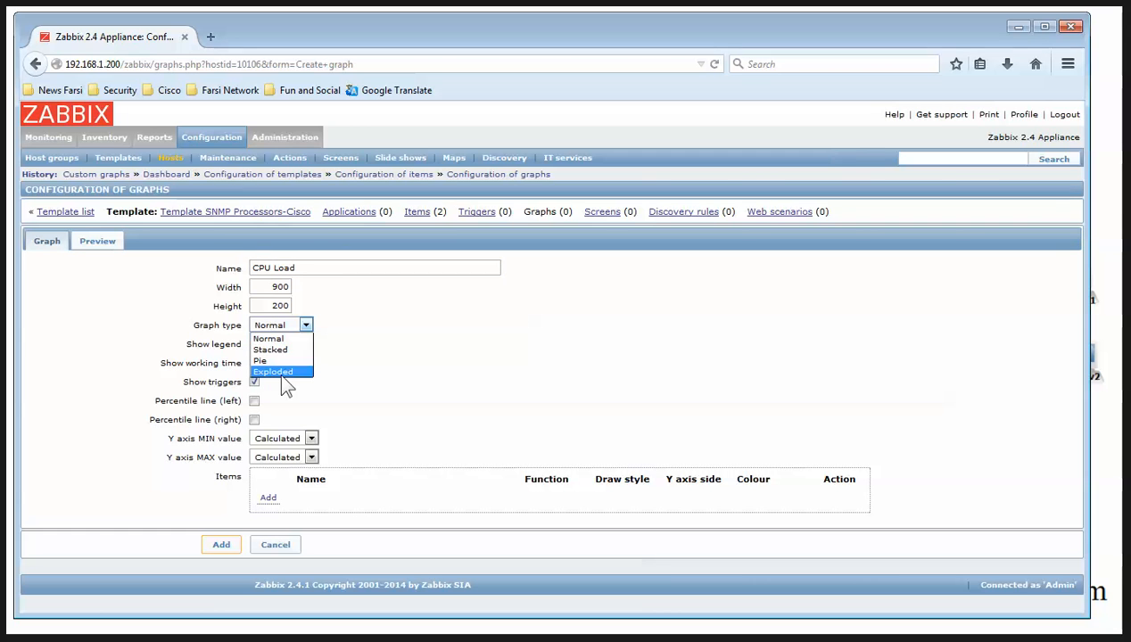
pyautogui.click(275, 371)
pyautogui.click(267, 403)
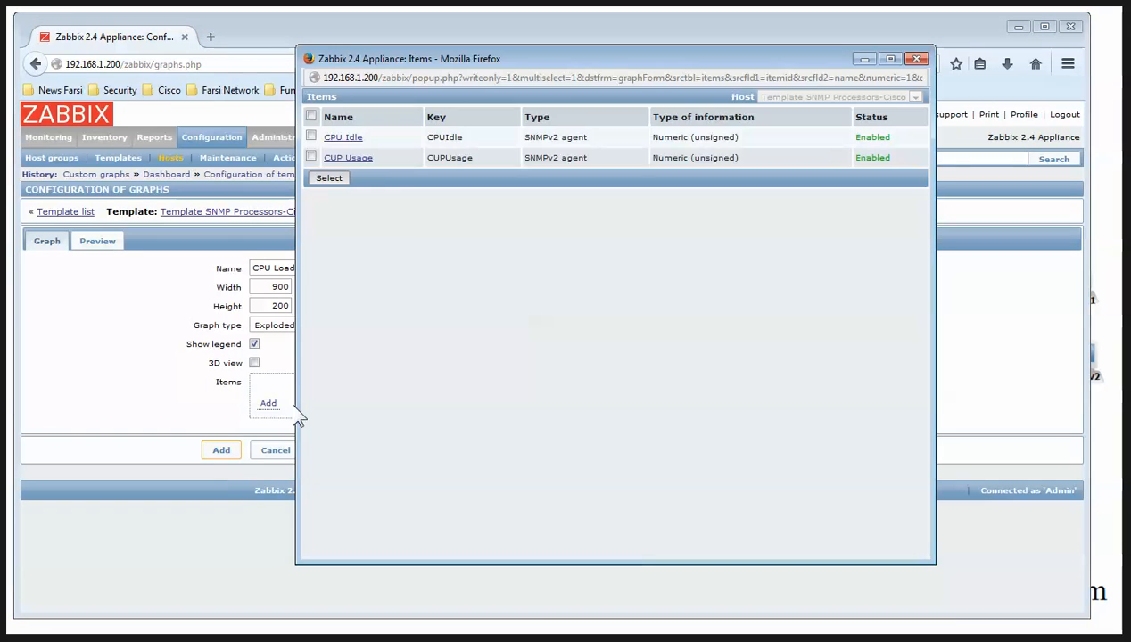
pyautogui.click(310, 116)
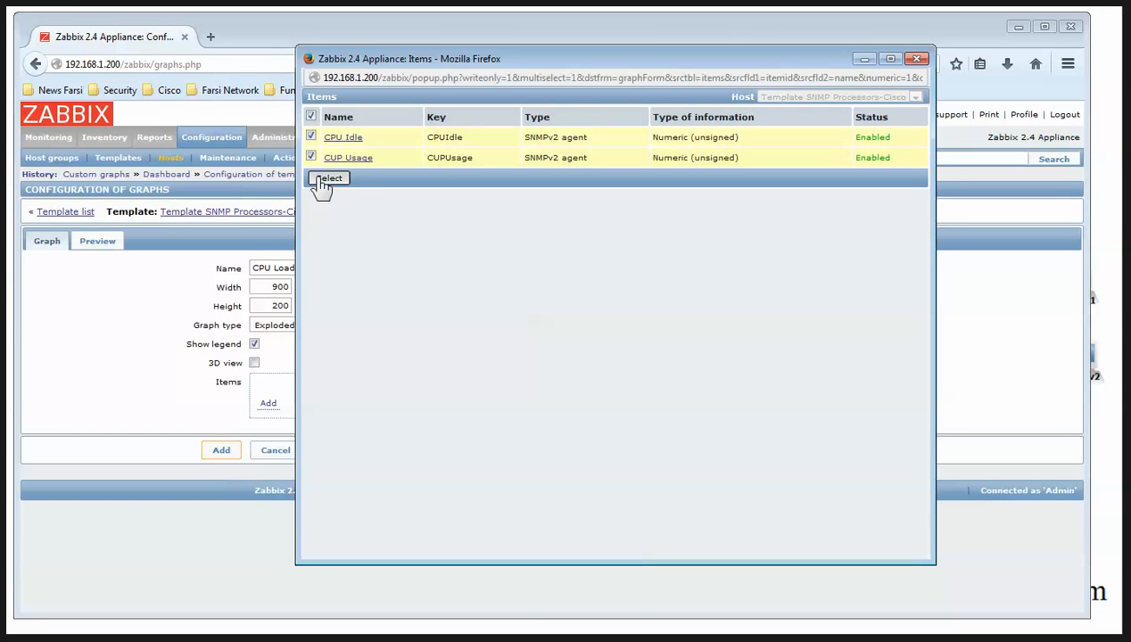
pyautogui.click(325, 178)
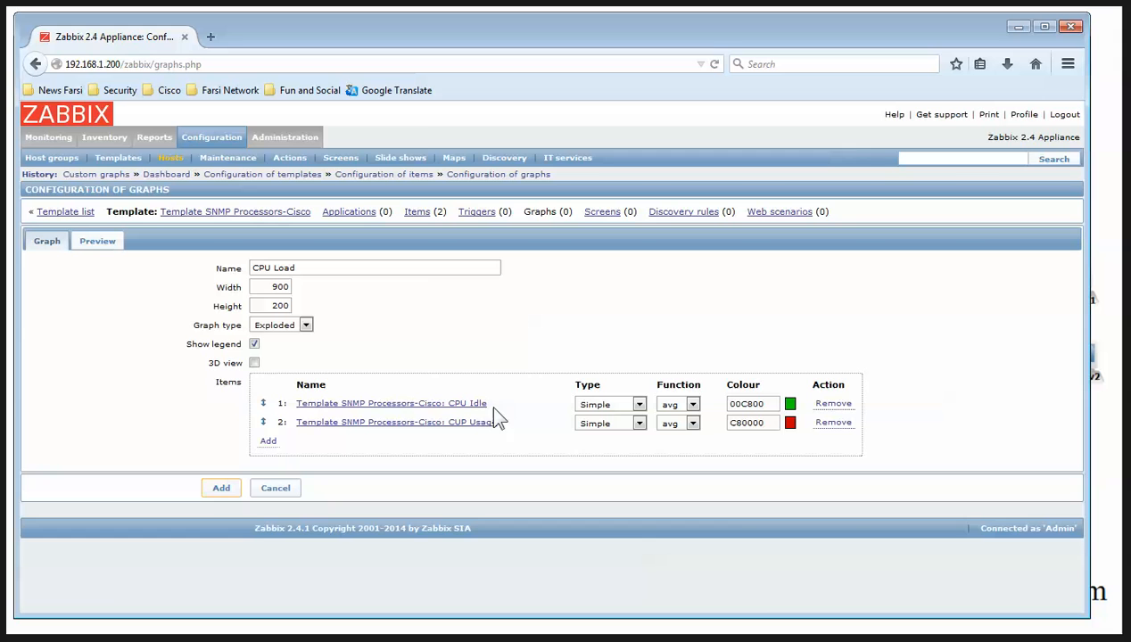
pyautogui.click(221, 488)
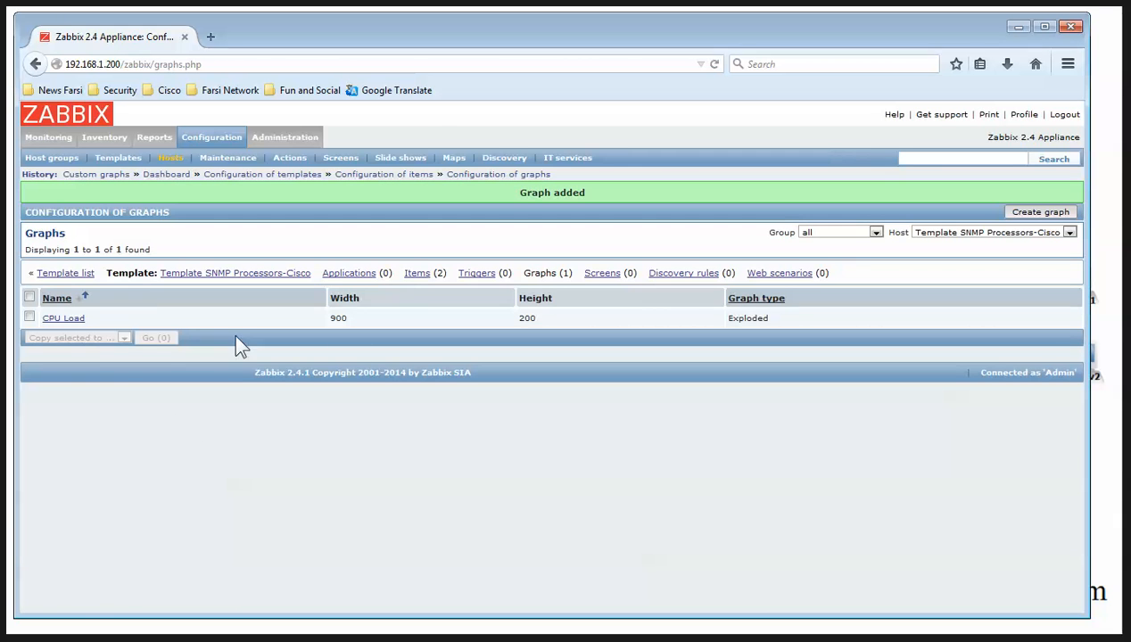
# Go from the templates list to host R1's configuration
pyautogui.click(59, 278)
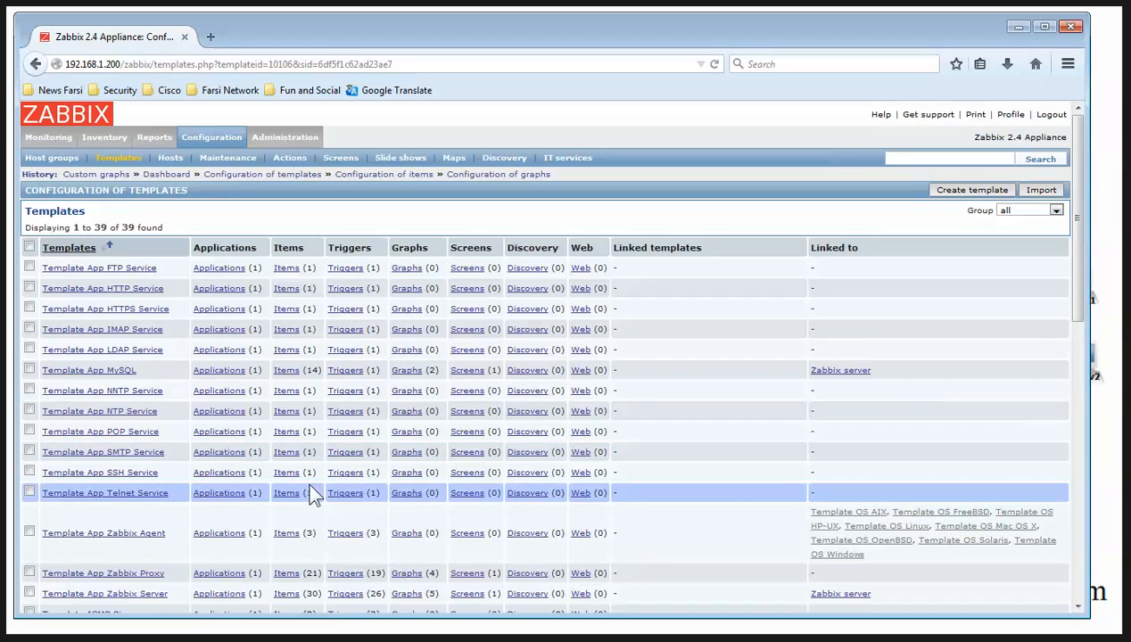
pyautogui.scroll(-10, 285, 505)
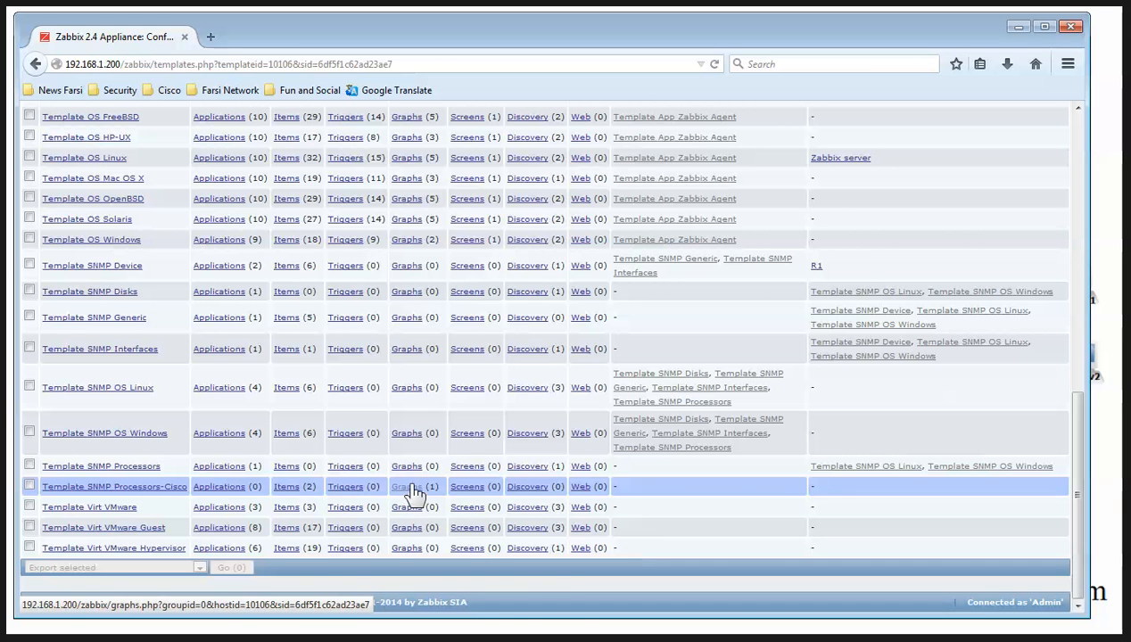
pyautogui.scroll(10, 417, 491)
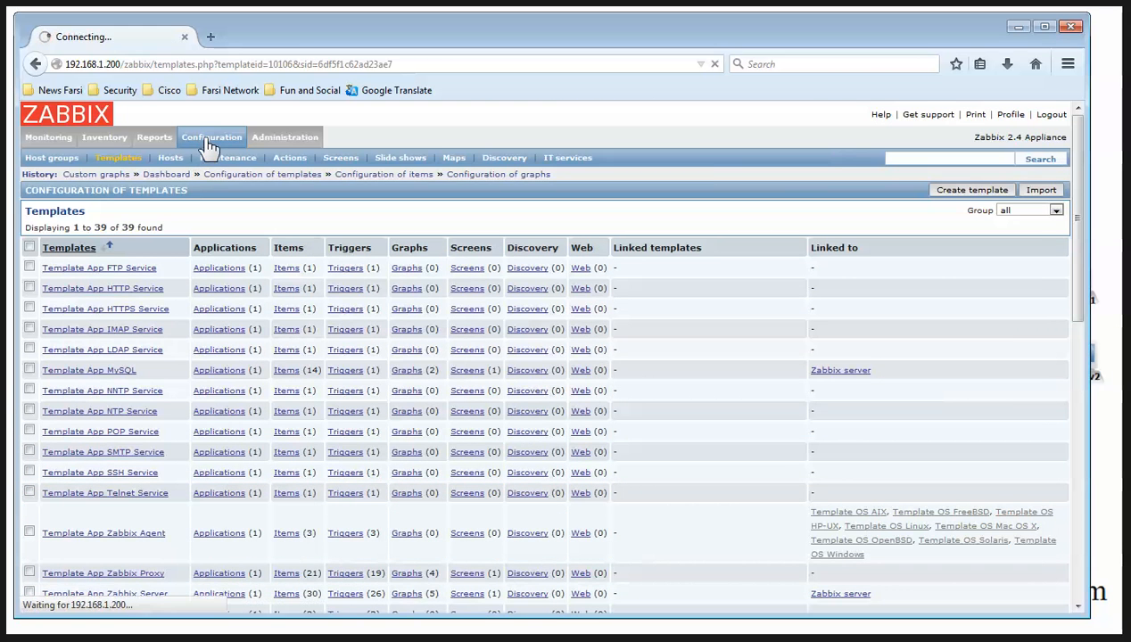
pyautogui.click(207, 142)
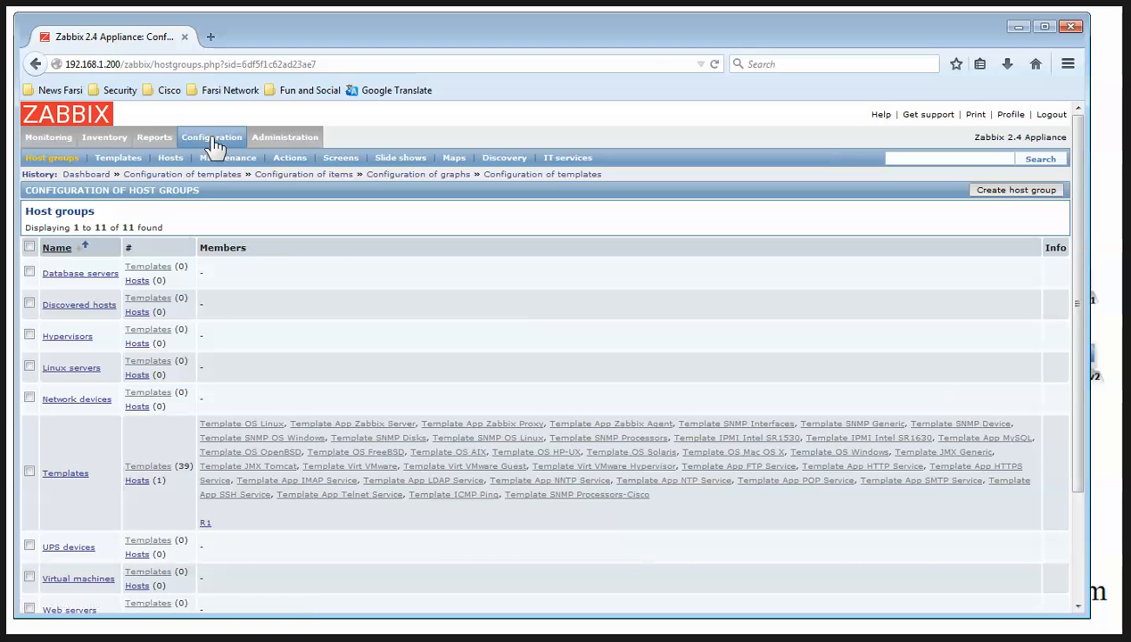
pyautogui.click(172, 158)
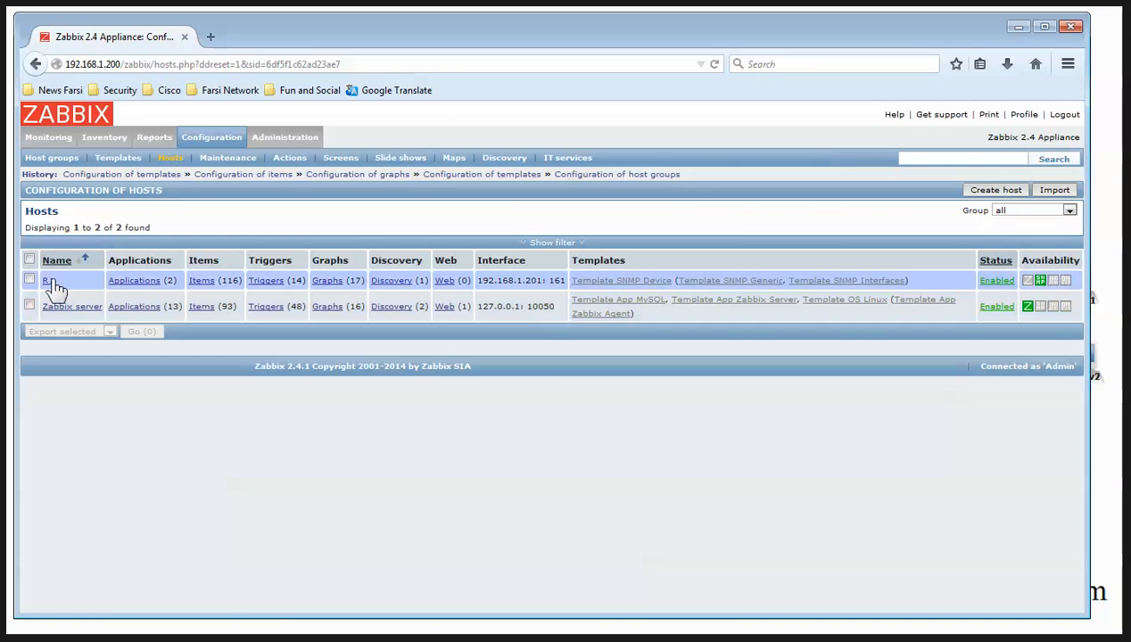
pyautogui.click(48, 281)
# Add Template SNMP Processors-Cisco to R1's templates and update the host, which fails
pyautogui.click(100, 236)
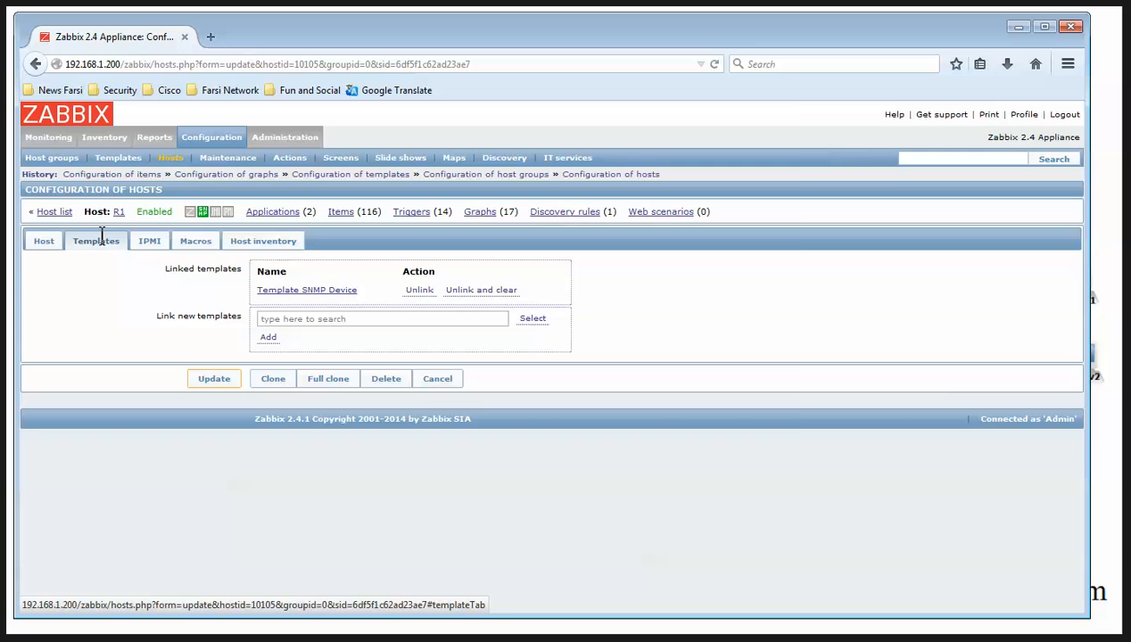
pyautogui.click(533, 318)
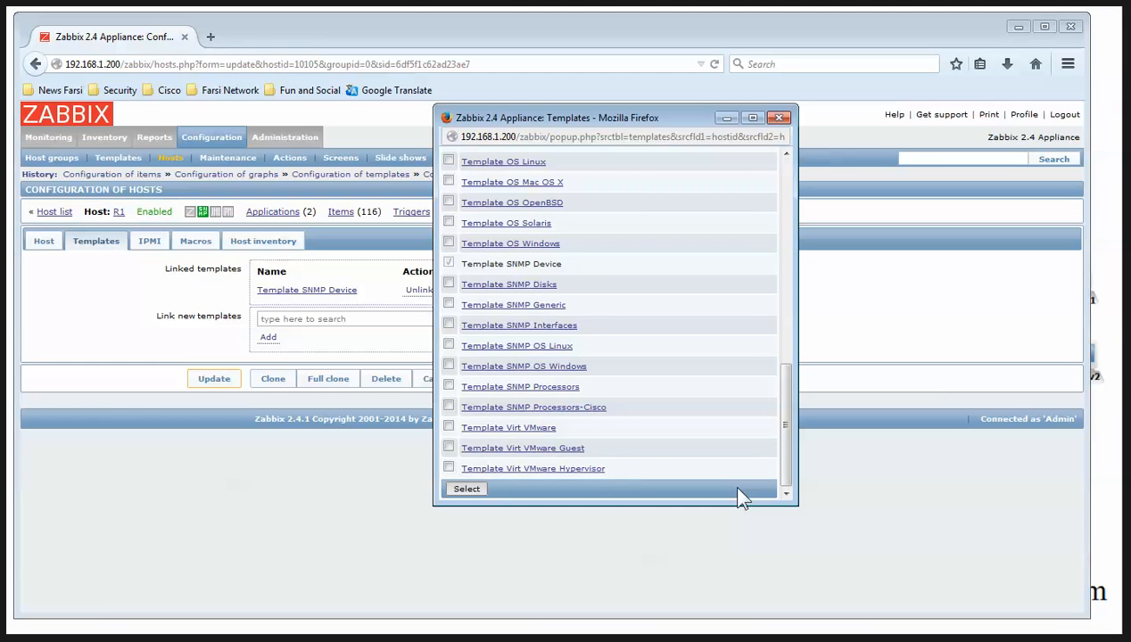
pyautogui.click(448, 405)
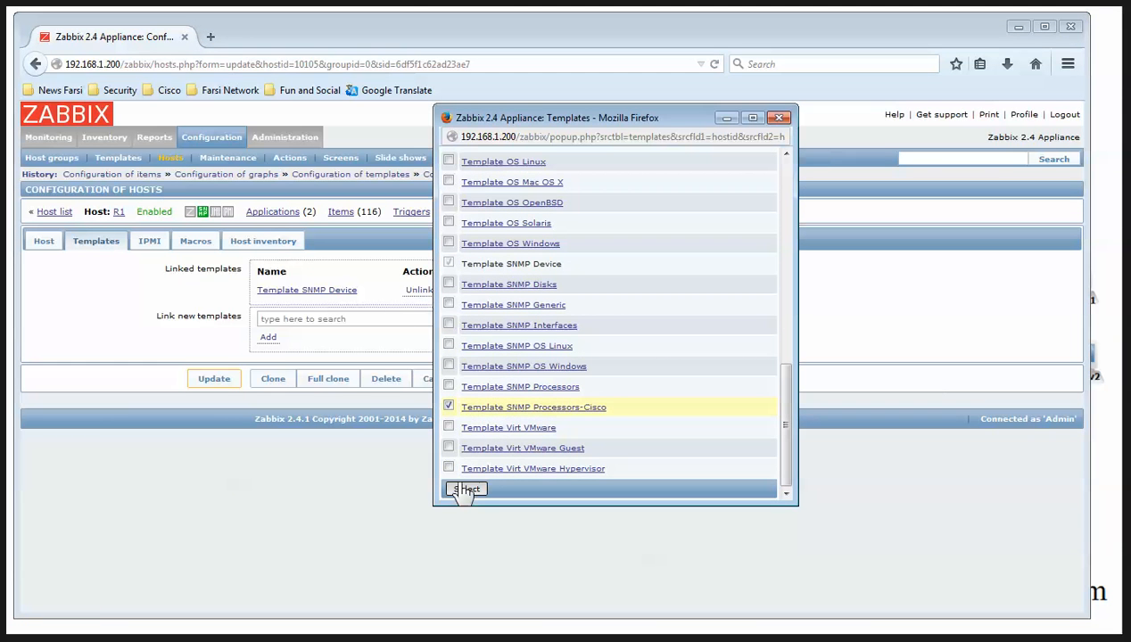
pyautogui.click(463, 490)
pyautogui.click(268, 338)
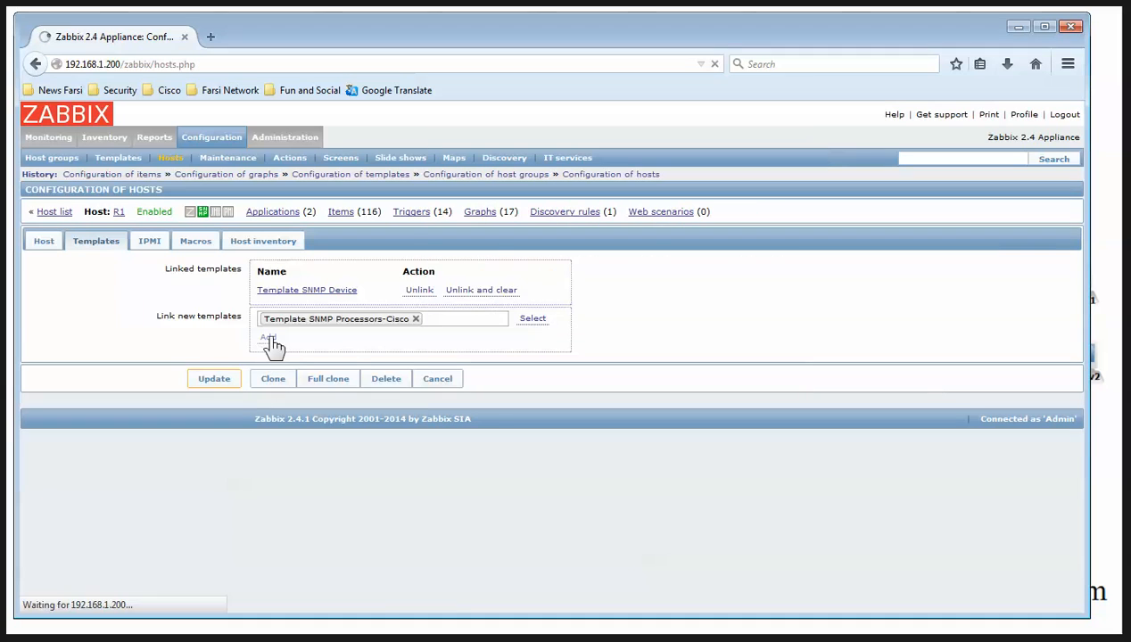
pyautogui.click(211, 401)
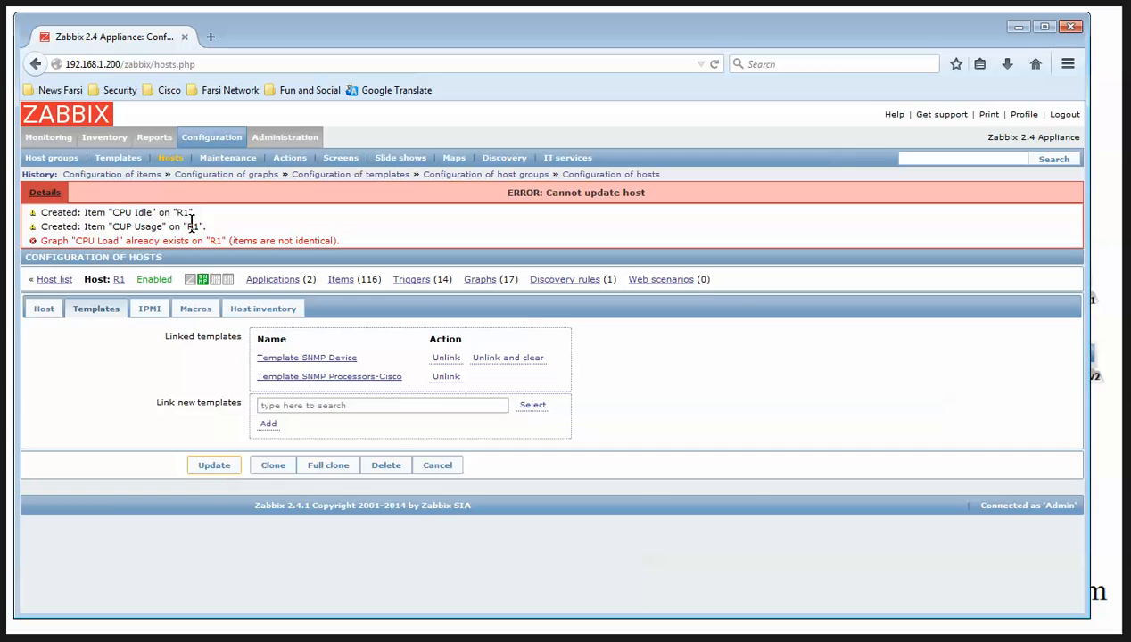
# Note the CPU Load error, then scroll through R1's 116 items
pyautogui.moveTo(71, 241); pyautogui.dragTo(282, 240)
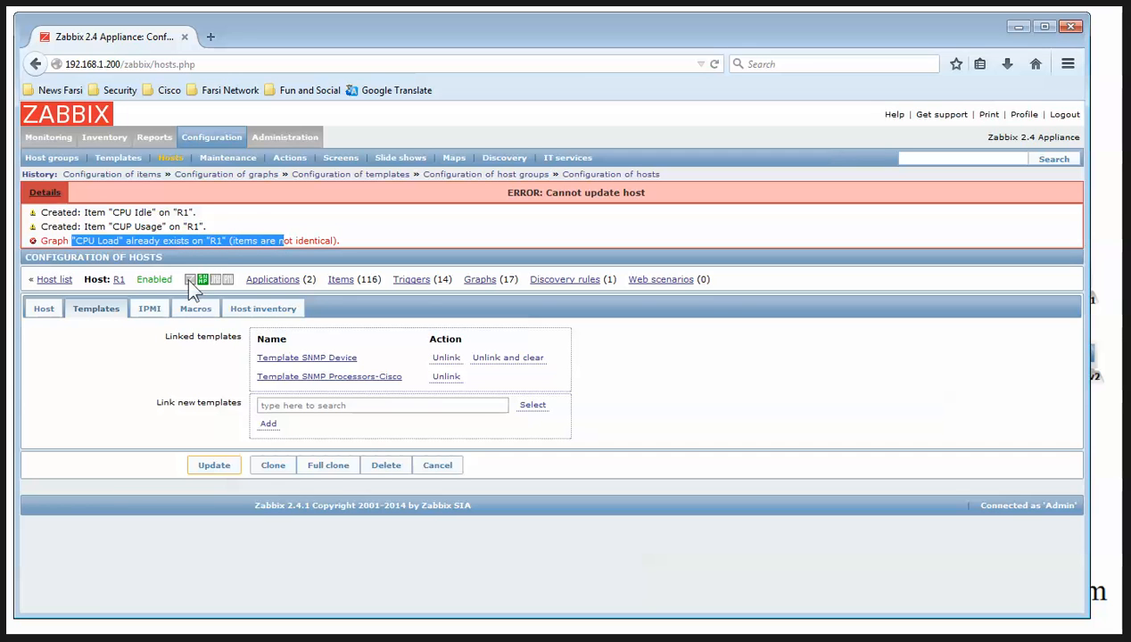
pyautogui.click(340, 280)
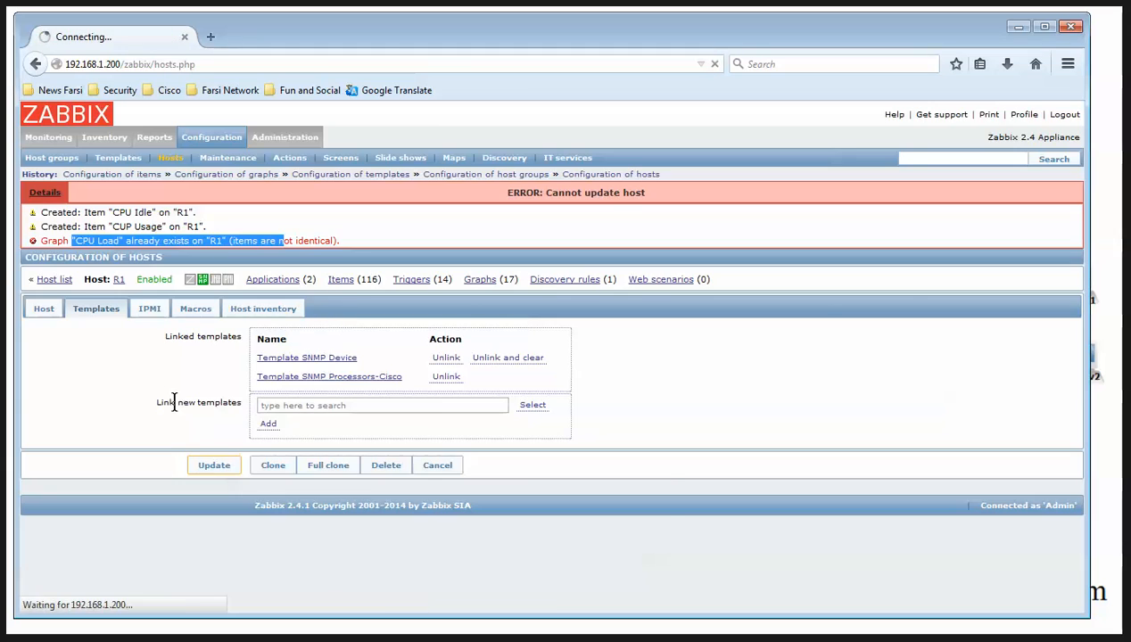
pyautogui.scroll(-10, 175, 442)
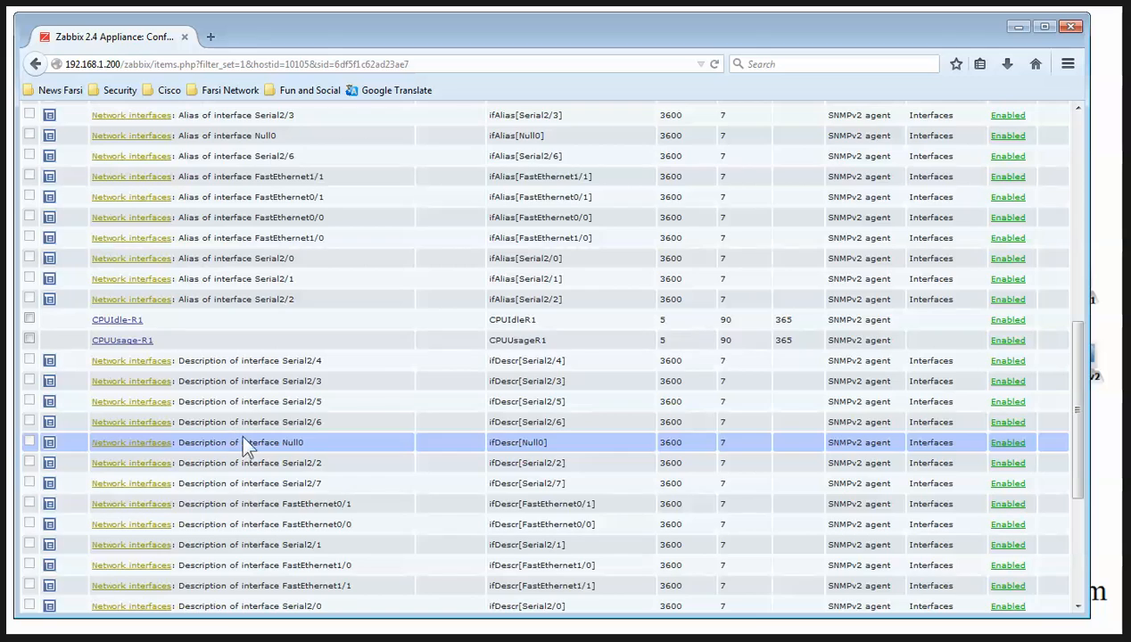
pyautogui.scroll(-5, 253, 441)
pyautogui.scroll(15, 253, 431)
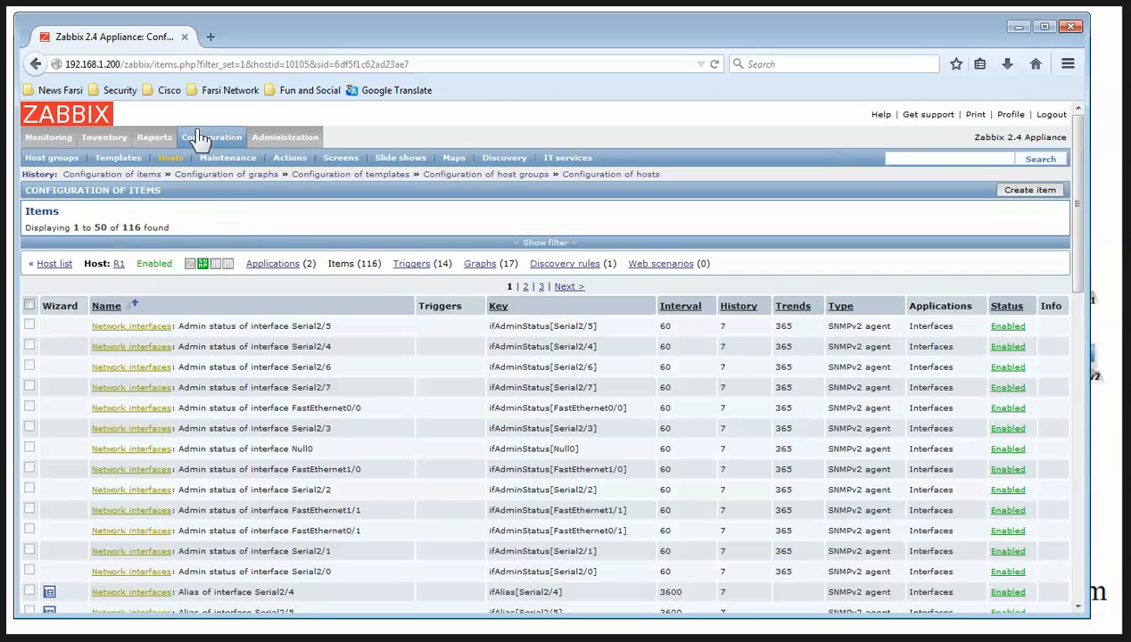
# Bring up the full templates list, down to Template SNMP Processors-Cisco
pyautogui.click(196, 139)
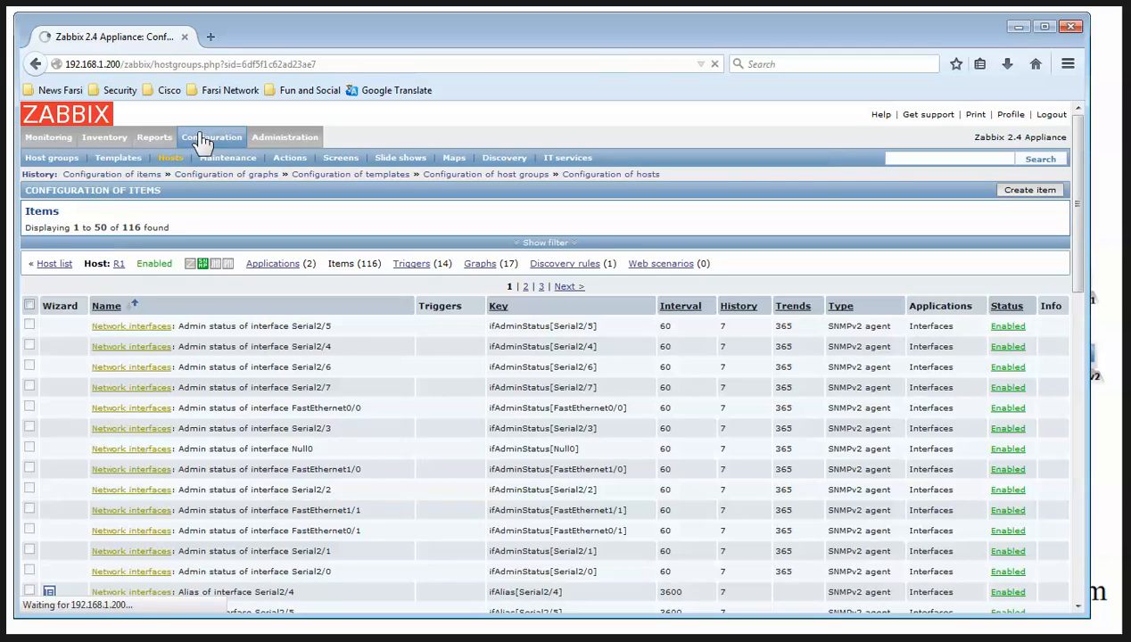
pyautogui.click(122, 157)
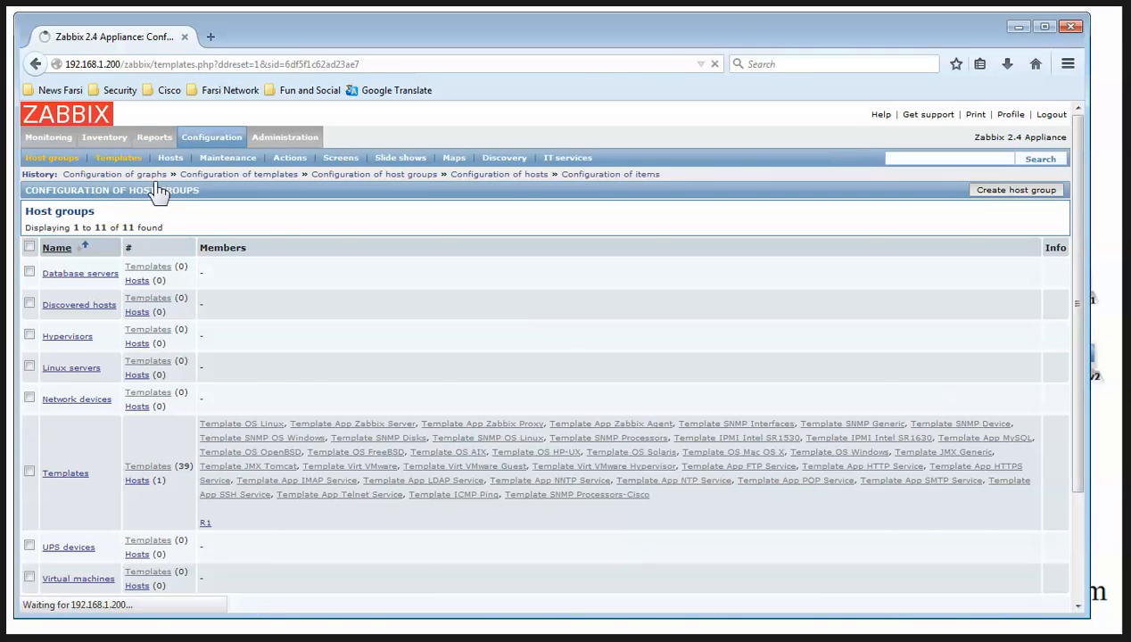
pyautogui.scroll(-5, 301, 303)
pyautogui.scroll(-7, 301, 303)
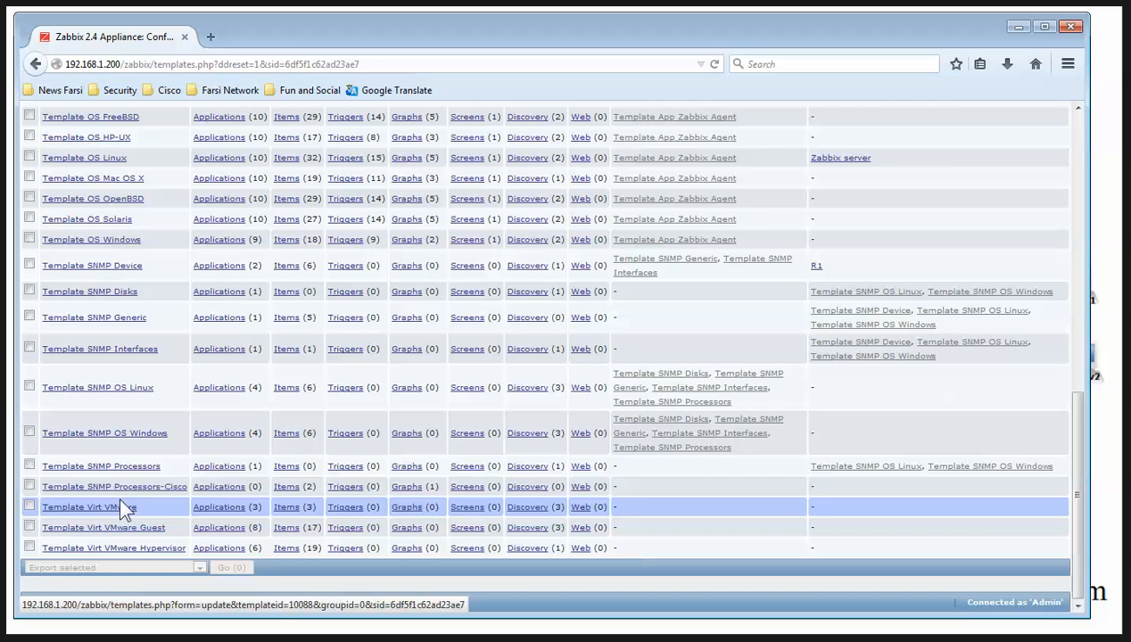
# Rename the template's CPU Idle item to CPU Idle-Temp
pyautogui.click(286, 487)
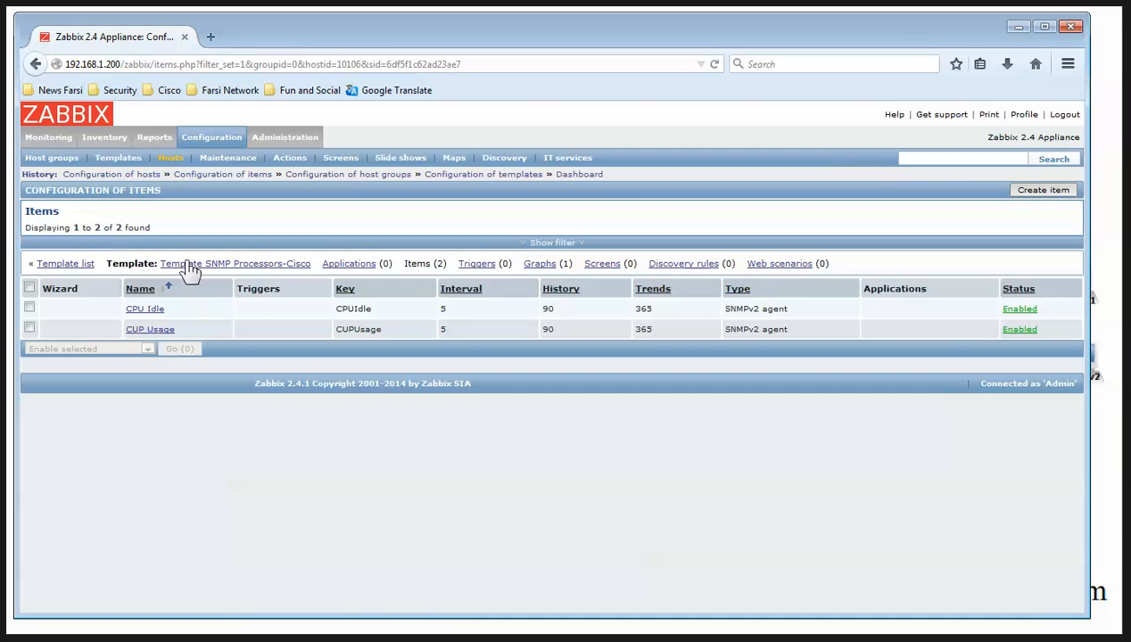
pyautogui.click(144, 308)
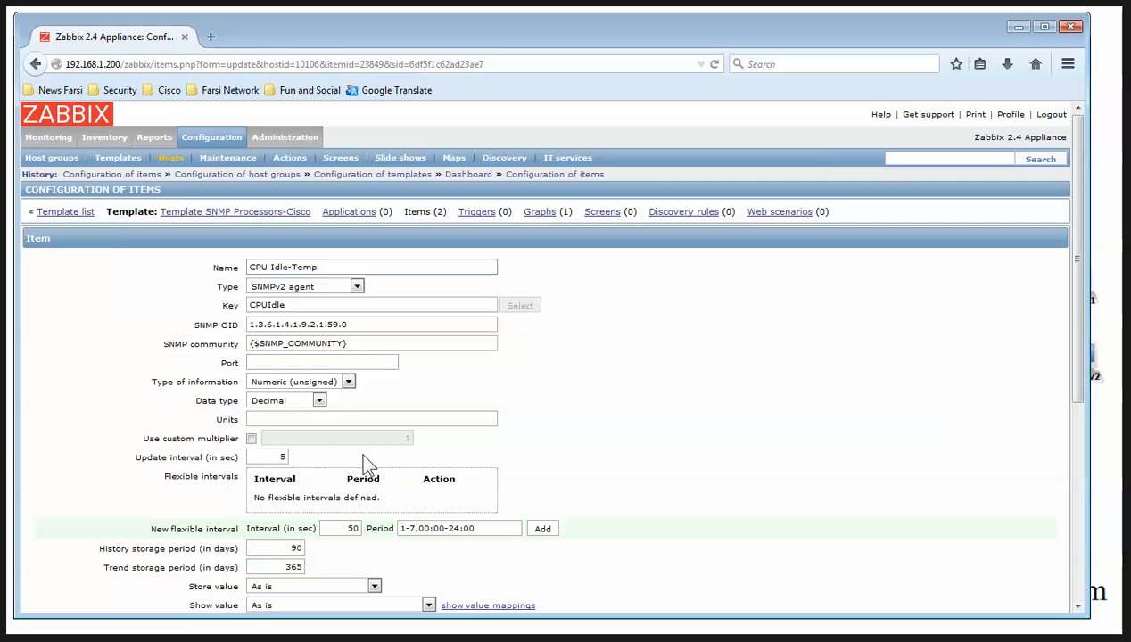
pyautogui.scroll(-7, 363, 354)
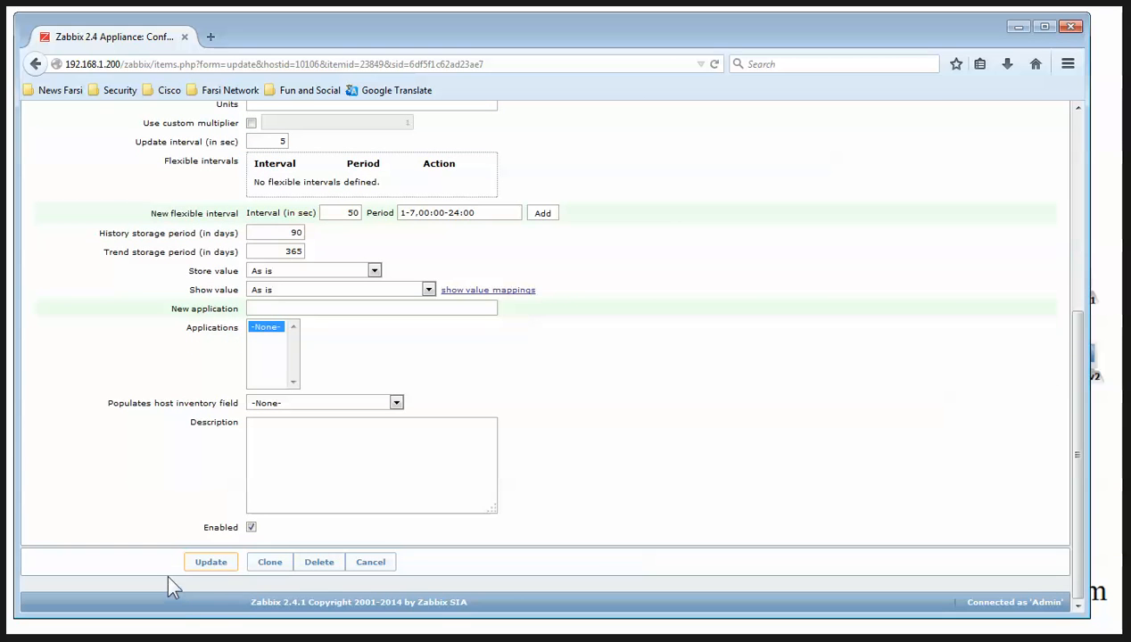
pyautogui.click(212, 563)
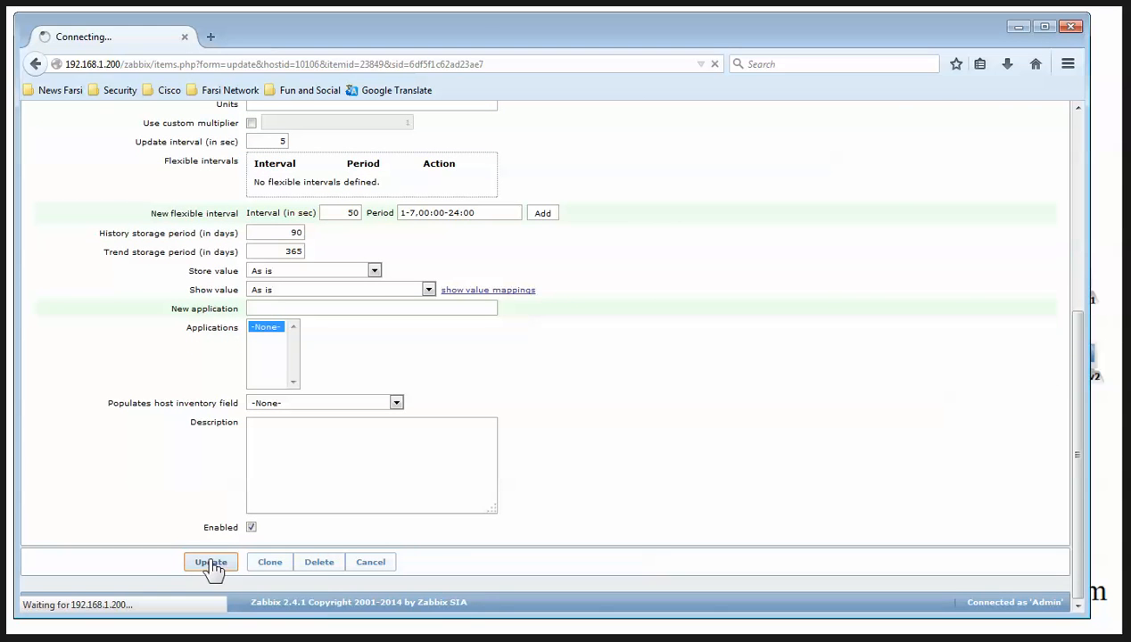
# Rename the template's CUP Usage item to CUP Usage-Temp
pyautogui.click(131, 352)
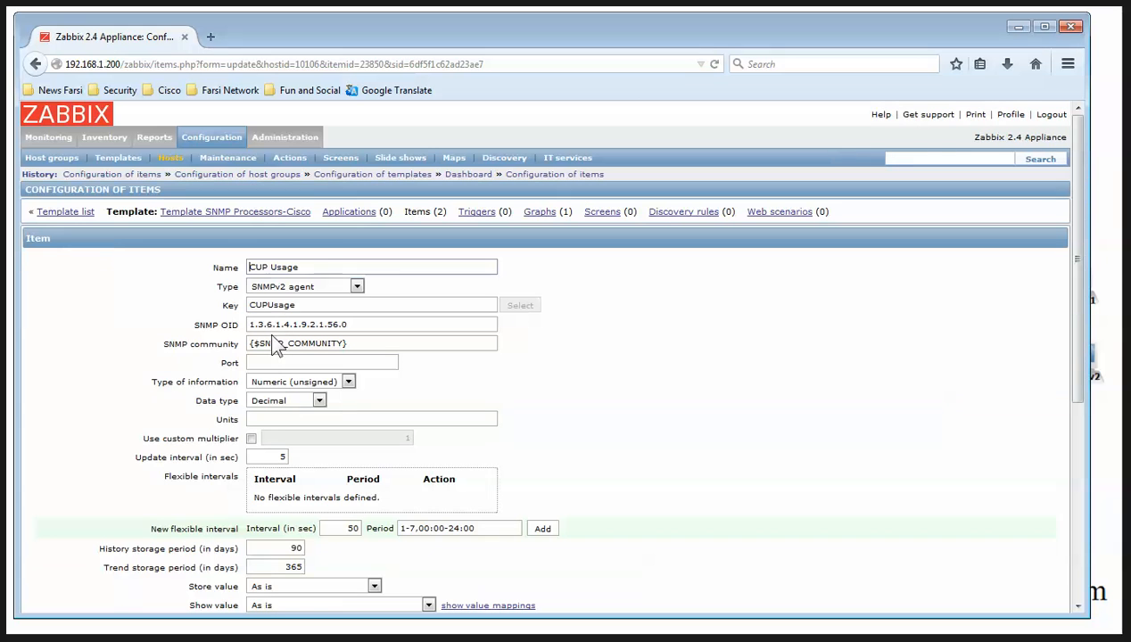
pyautogui.write('-Tempo')
pyautogui.scroll(-6, 420, 335)
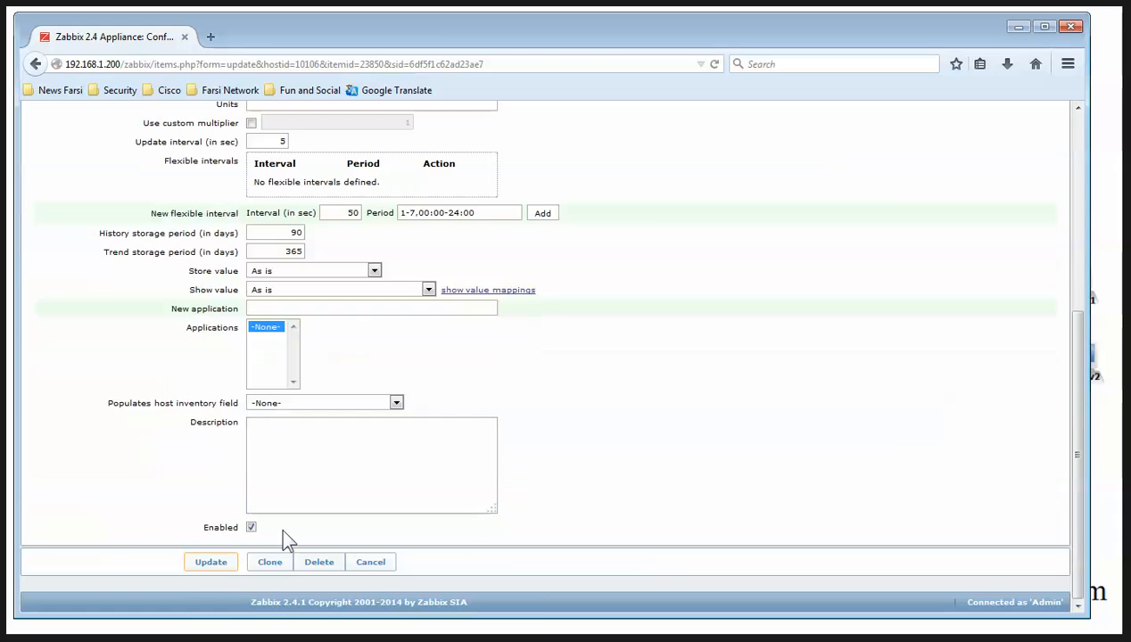
pyautogui.click(192, 568)
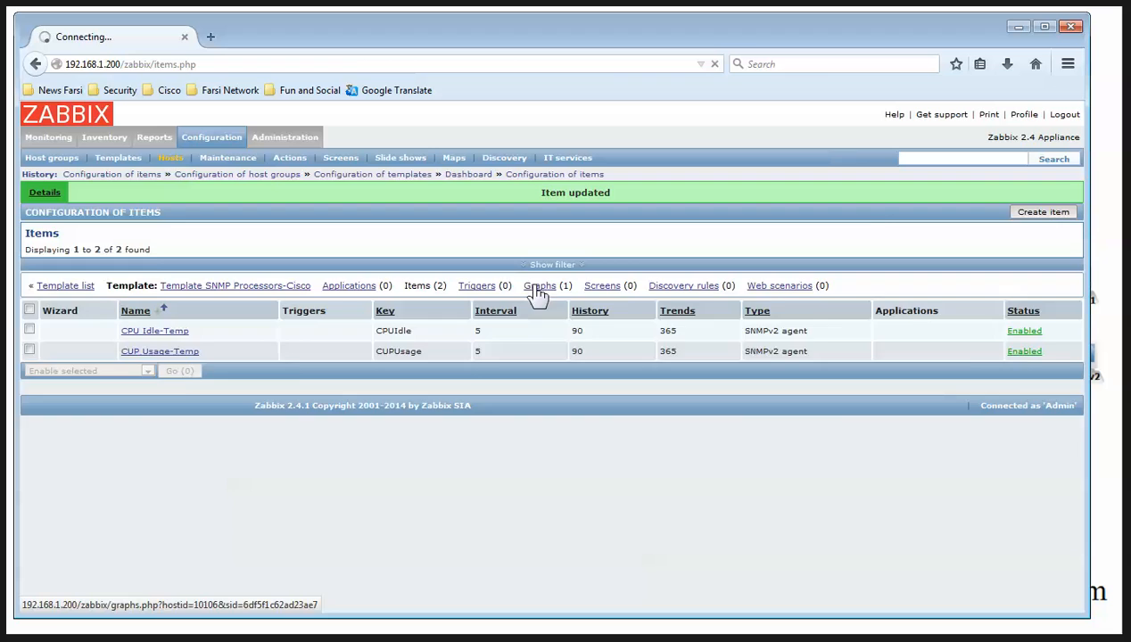
pyautogui.click(535, 288)
# Rename the template's CPU Load graph to CPU Load-Template, keeping it Exploded at 900×200
pyautogui.click(71, 297)
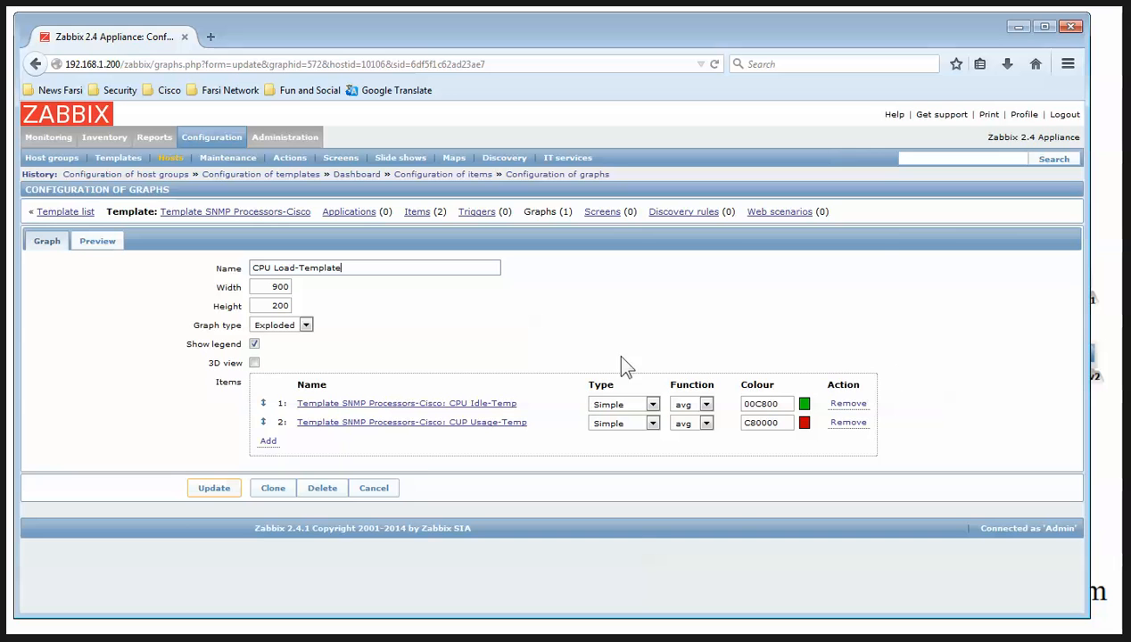
pyautogui.click(193, 490)
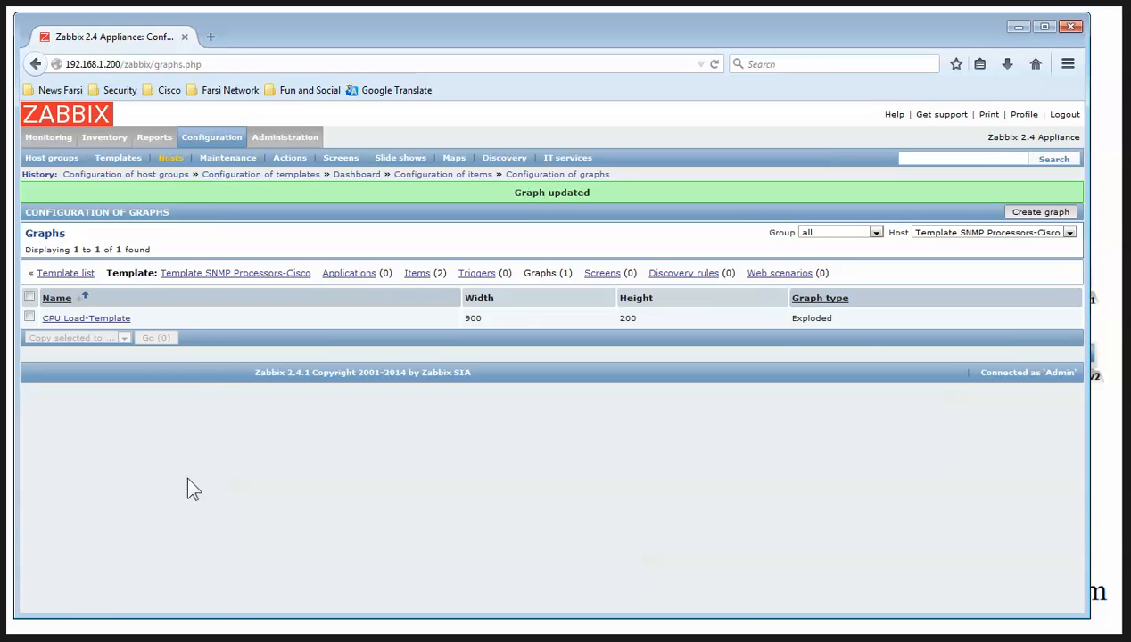
# Add Template SNMP Processors-Cisco in R1's Templates tab and update R1 to 118 items, 18 graphs
pyautogui.click(209, 139)
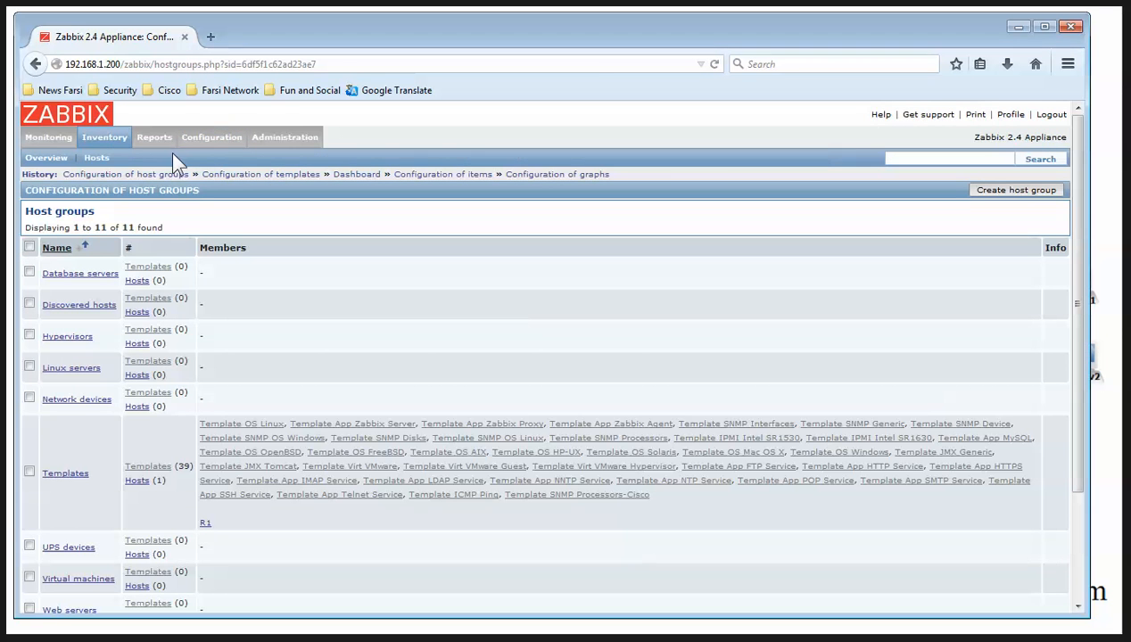
pyautogui.click(170, 158)
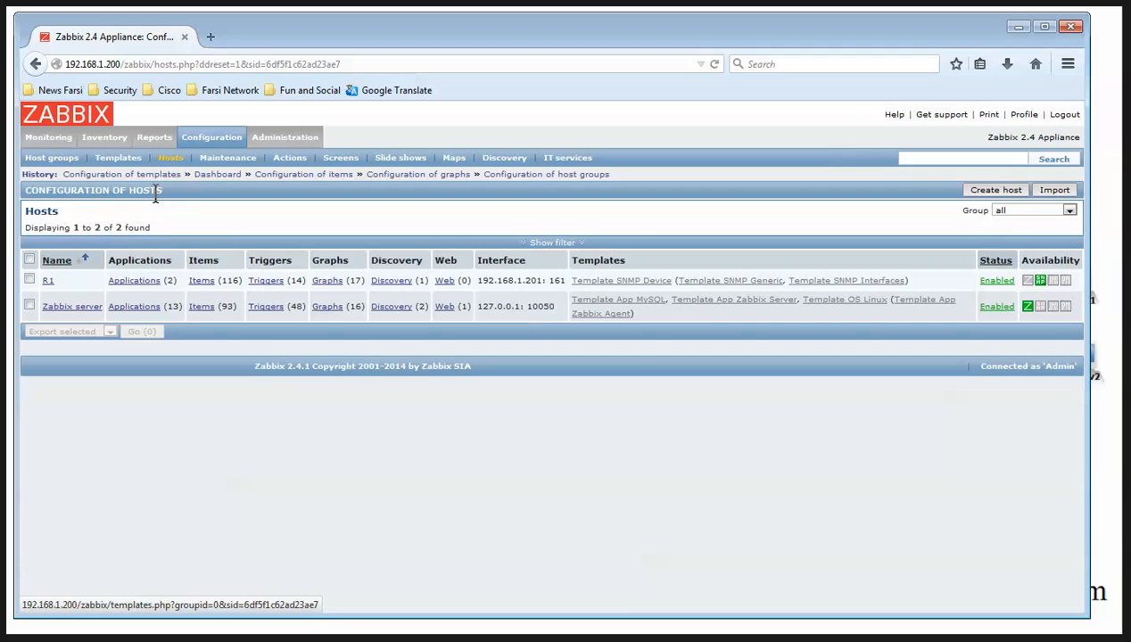
pyautogui.click(42, 280)
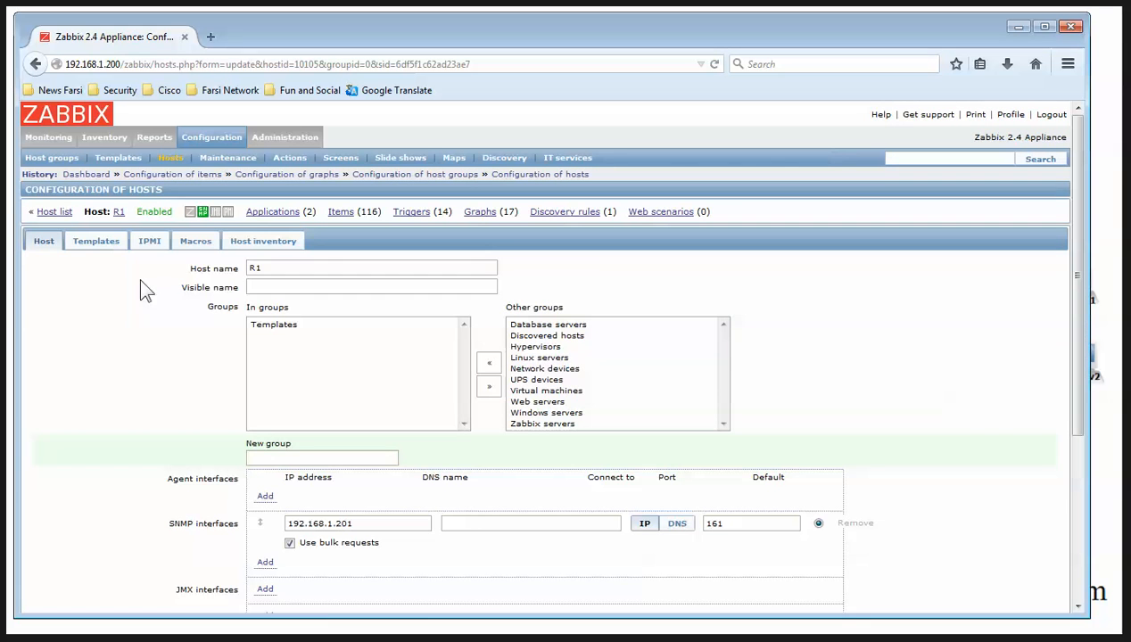
pyautogui.click(94, 237)
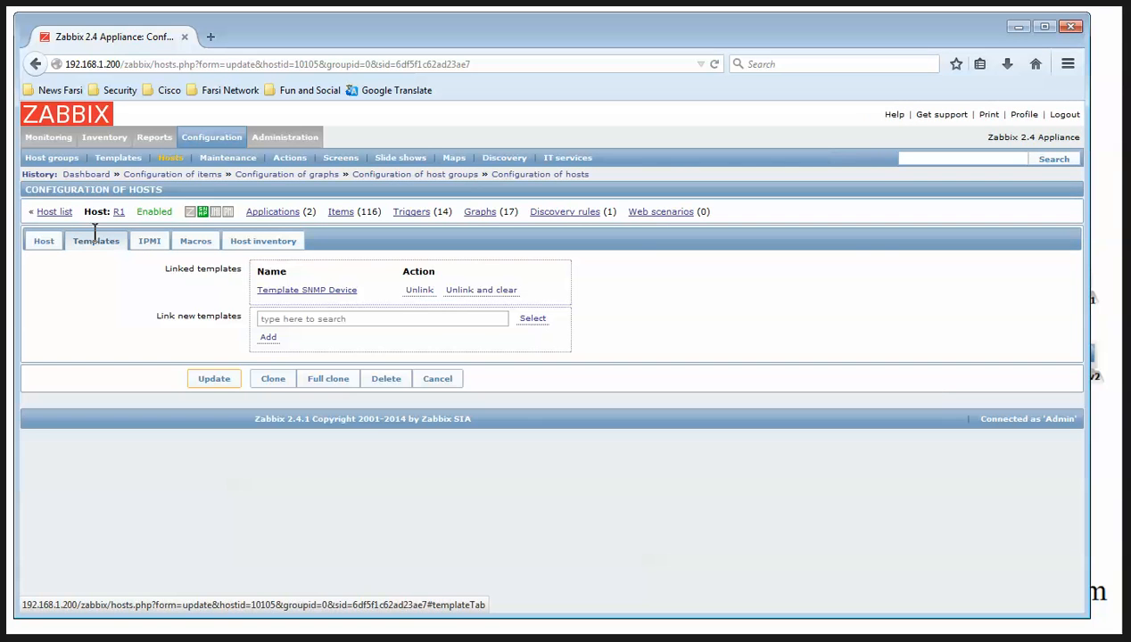
pyautogui.click(532, 318)
pyautogui.scroll(-10, 571, 357)
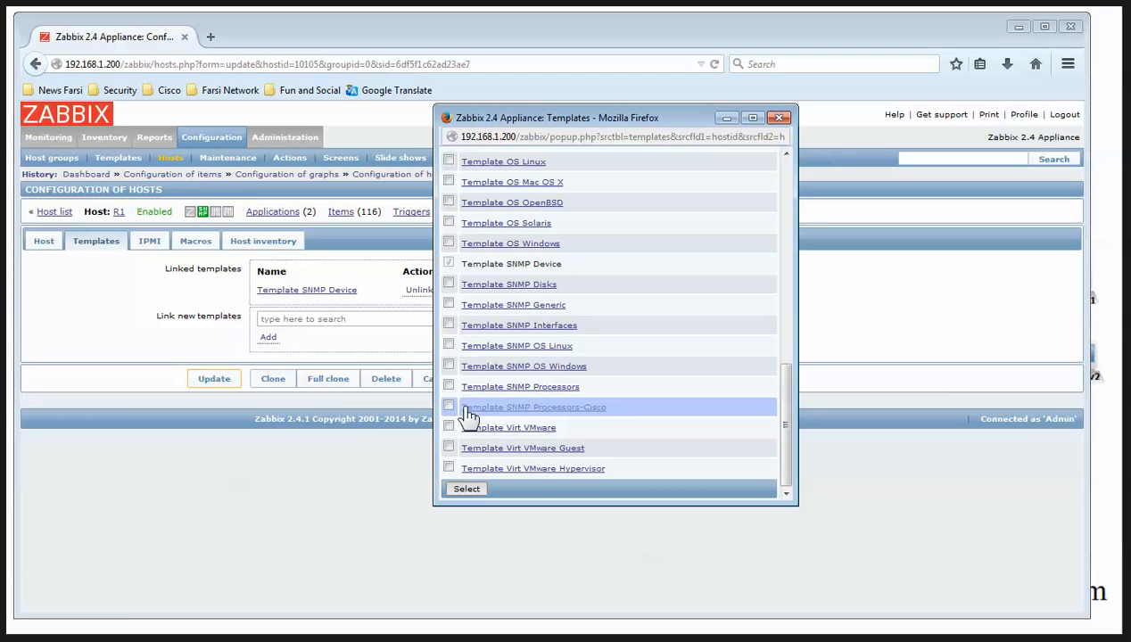
pyautogui.click(493, 409)
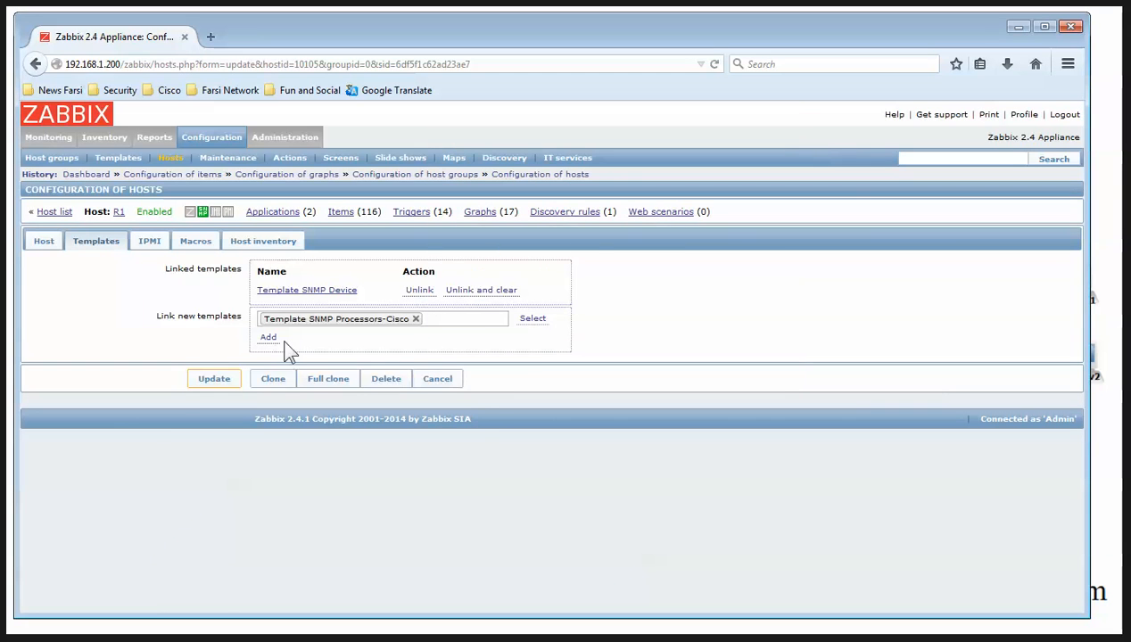
pyautogui.click(269, 339)
pyautogui.click(215, 397)
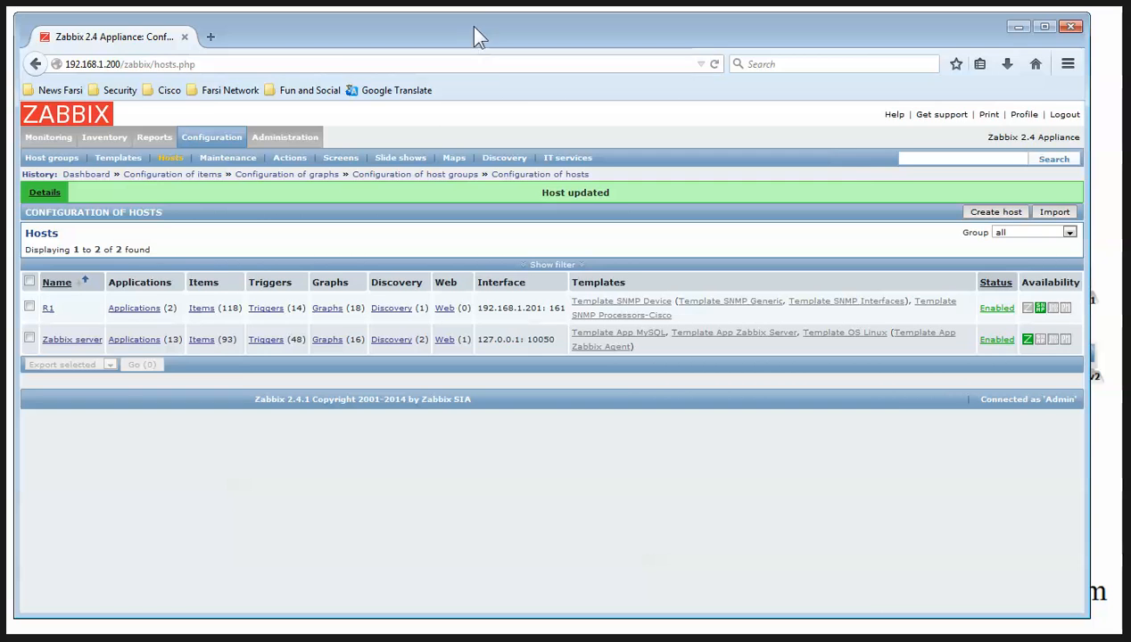
pyautogui.click(526, 9)
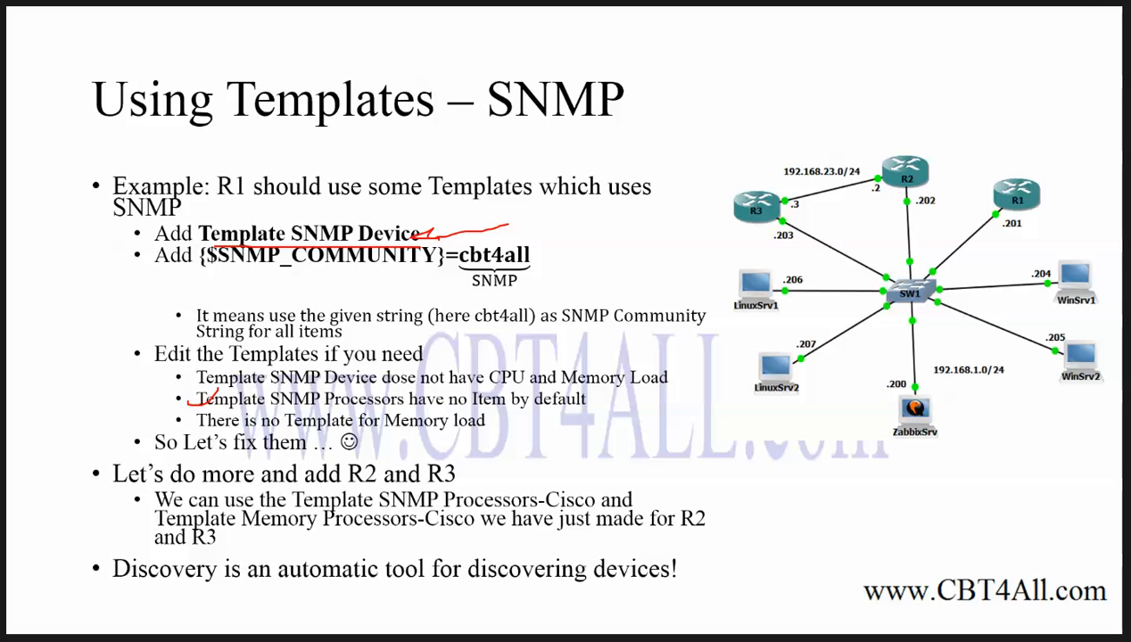
pyautogui.hotkey('alt', 'Tab')
# Open Template SNMP Processors from the templates list for editing
pyautogui.click(208, 137)
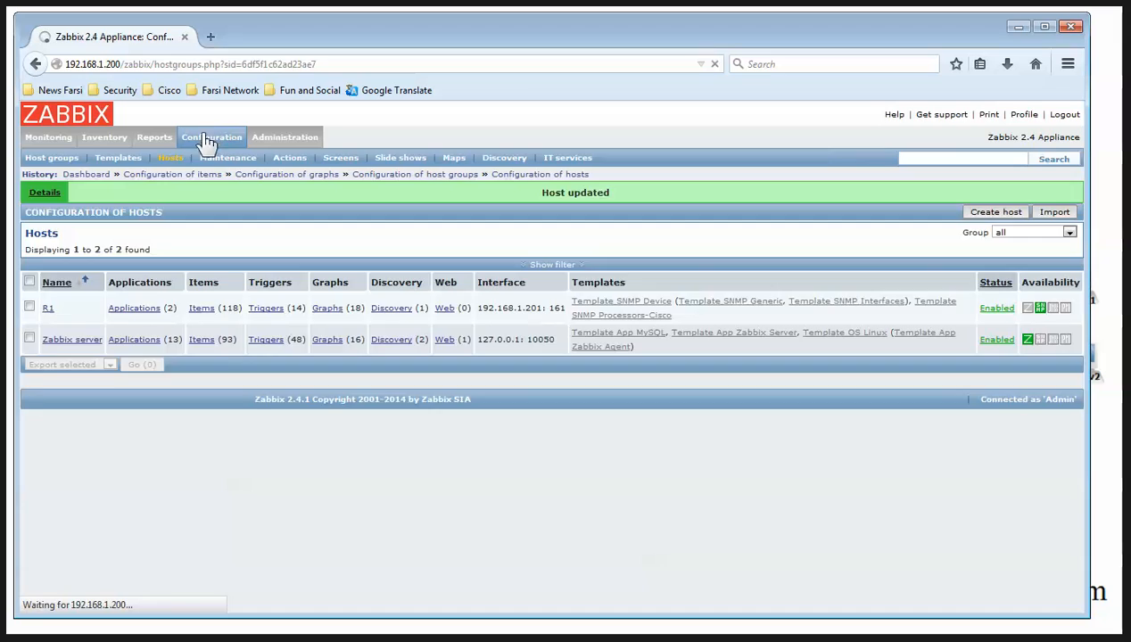
pyautogui.scroll(-10, 287, 356)
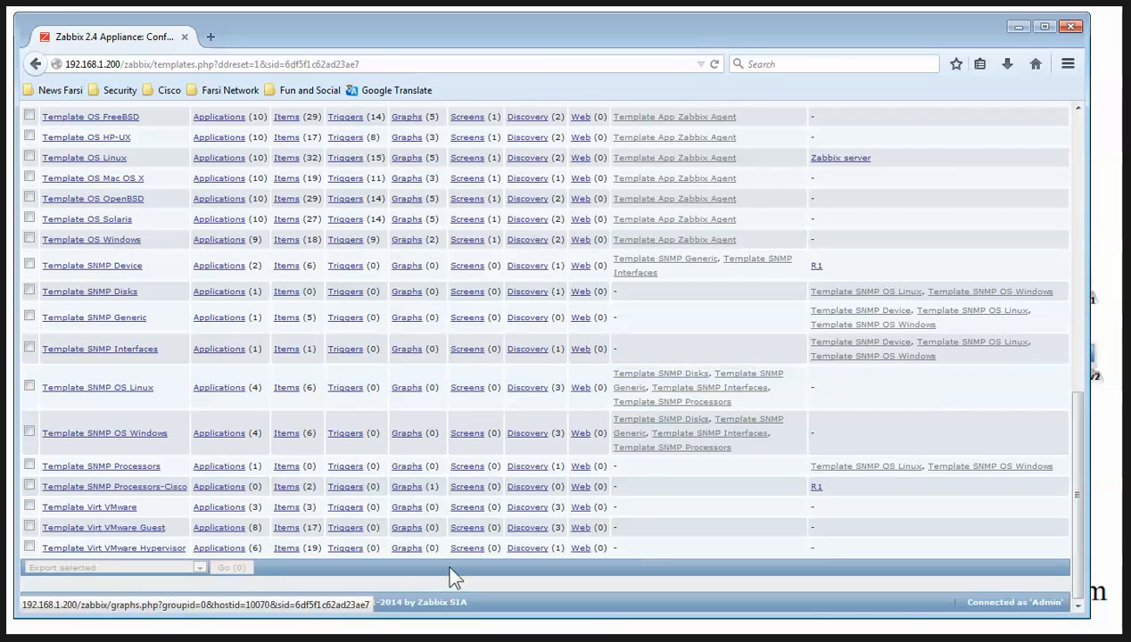
pyautogui.click(117, 466)
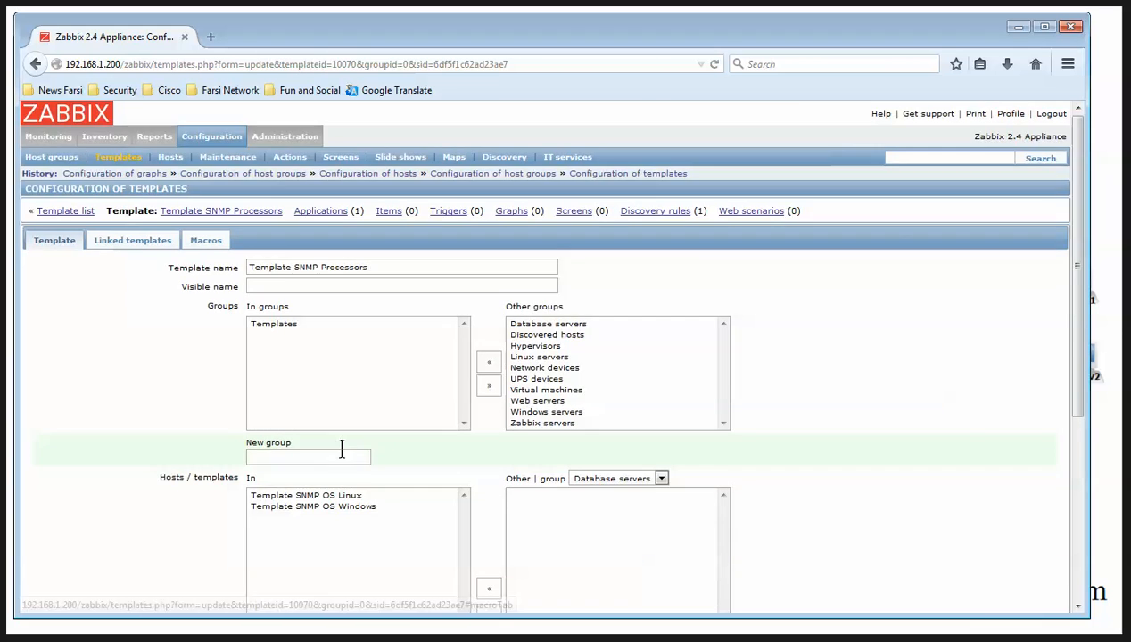
pyautogui.scroll(-5, 318, 462)
# Clone it as Template SNMP Memory-Cisco and view its empty item list
pyautogui.click(269, 562)
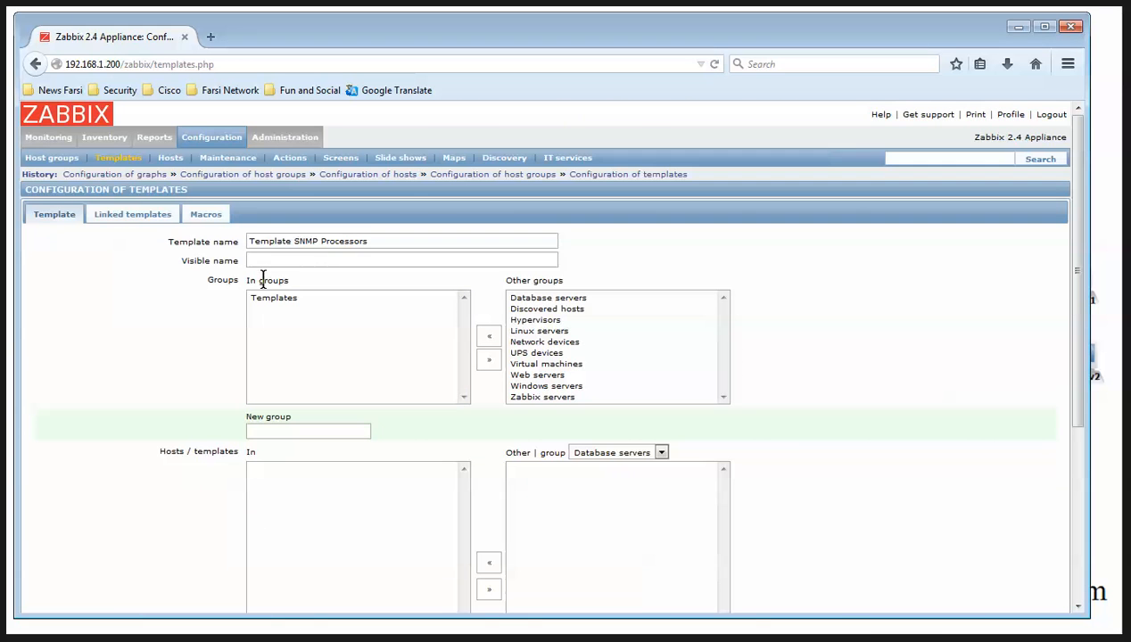
pyautogui.doubleClick(329, 241)
pyautogui.write('Memory')
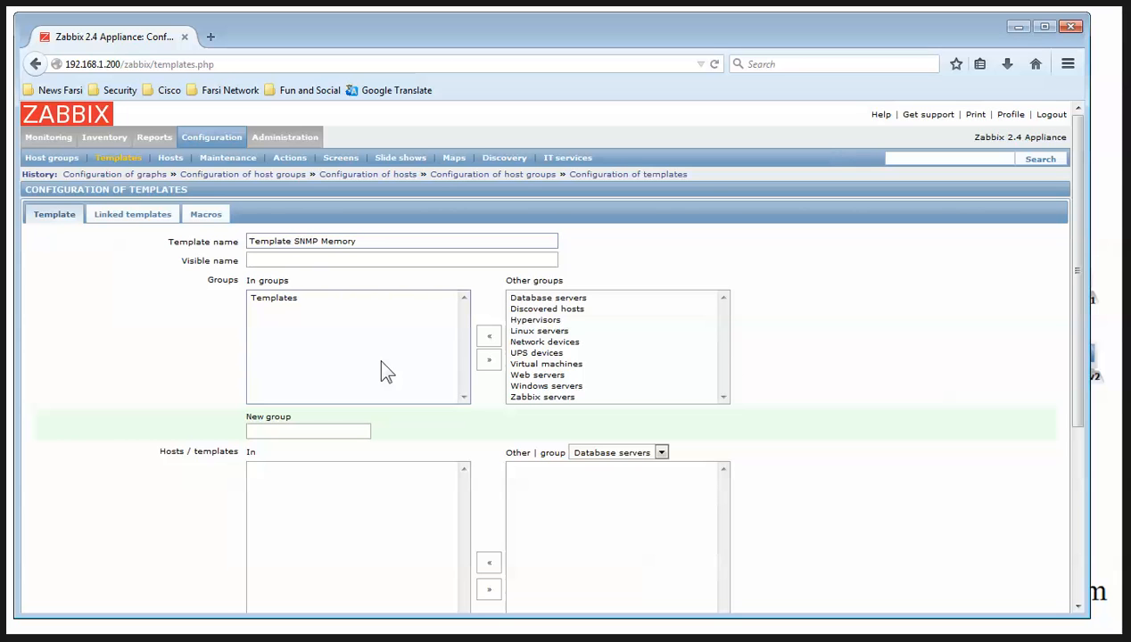
pyautogui.write('-Cisco')
pyautogui.scroll(-5, 334, 535)
pyautogui.click(218, 562)
pyautogui.scroll(-7, 156, 419)
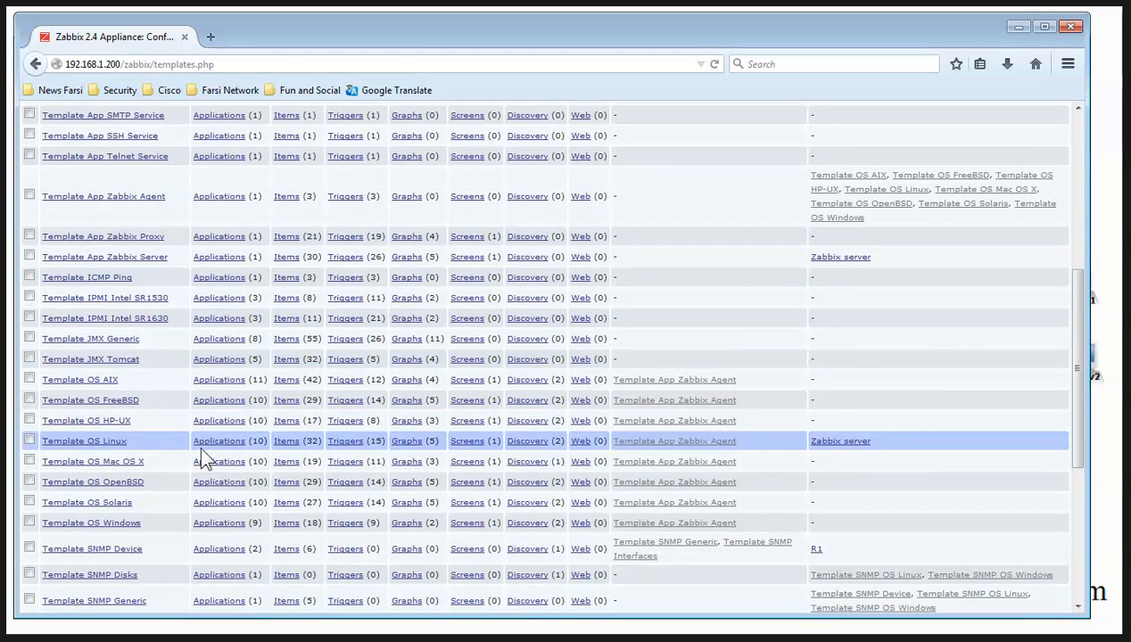
pyautogui.scroll(-5, 147, 464)
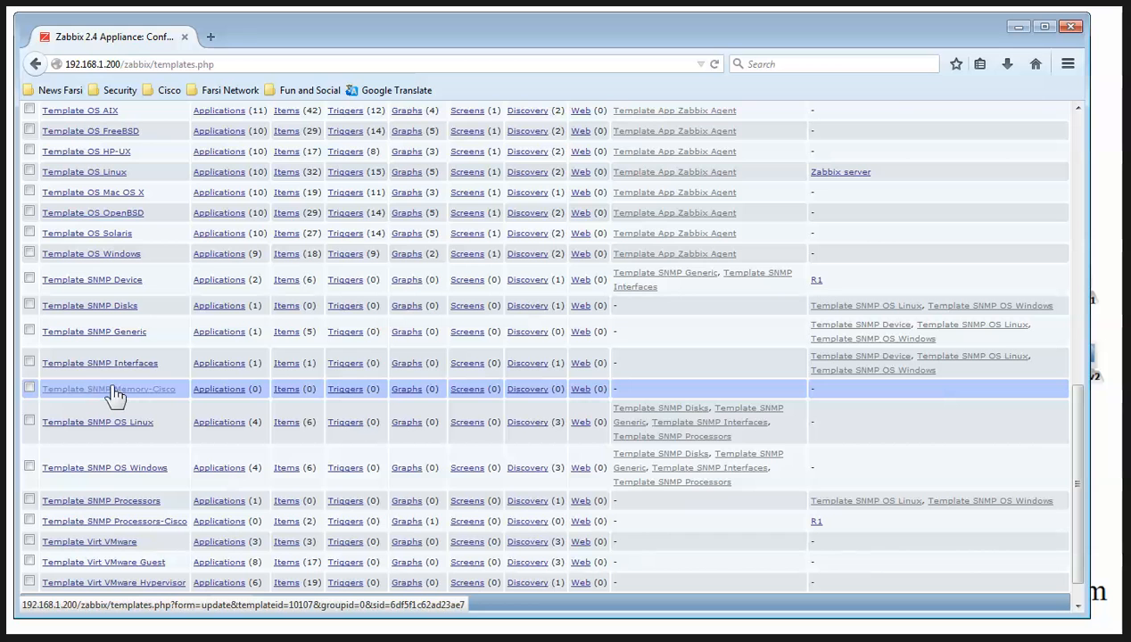
pyautogui.click(292, 390)
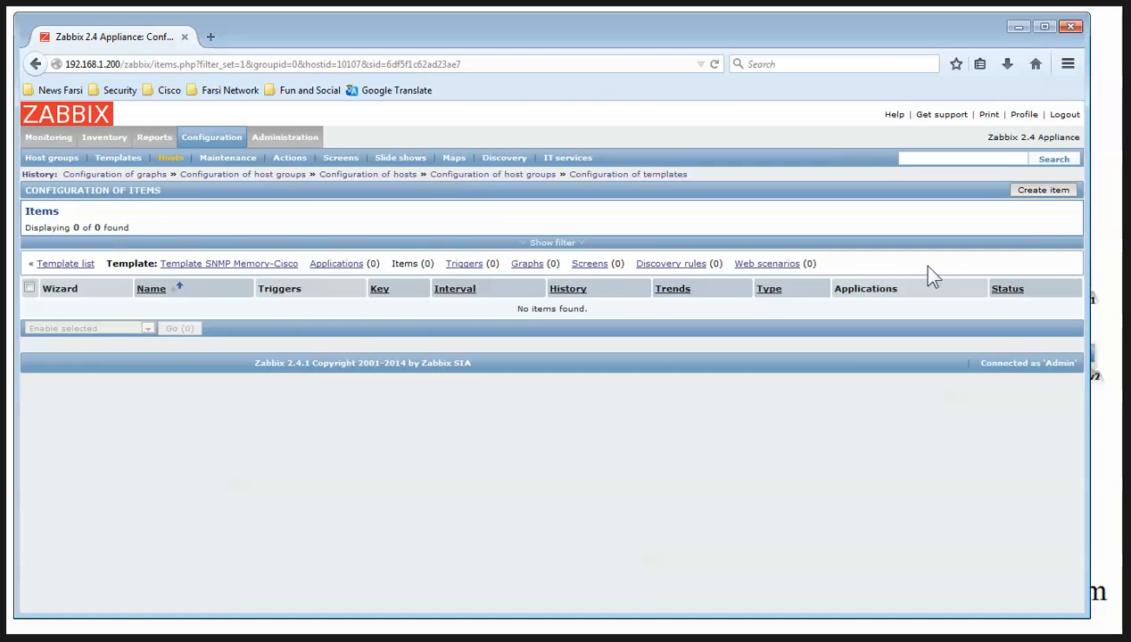
# Start a Mamory Free-Temp item as an SNMPv2 agent with OID 1.3.6.1.4.1.9.9.48.1.1.1.6.1
pyautogui.click(1041, 189)
pyautogui.hotkey('alt', 'Tab')
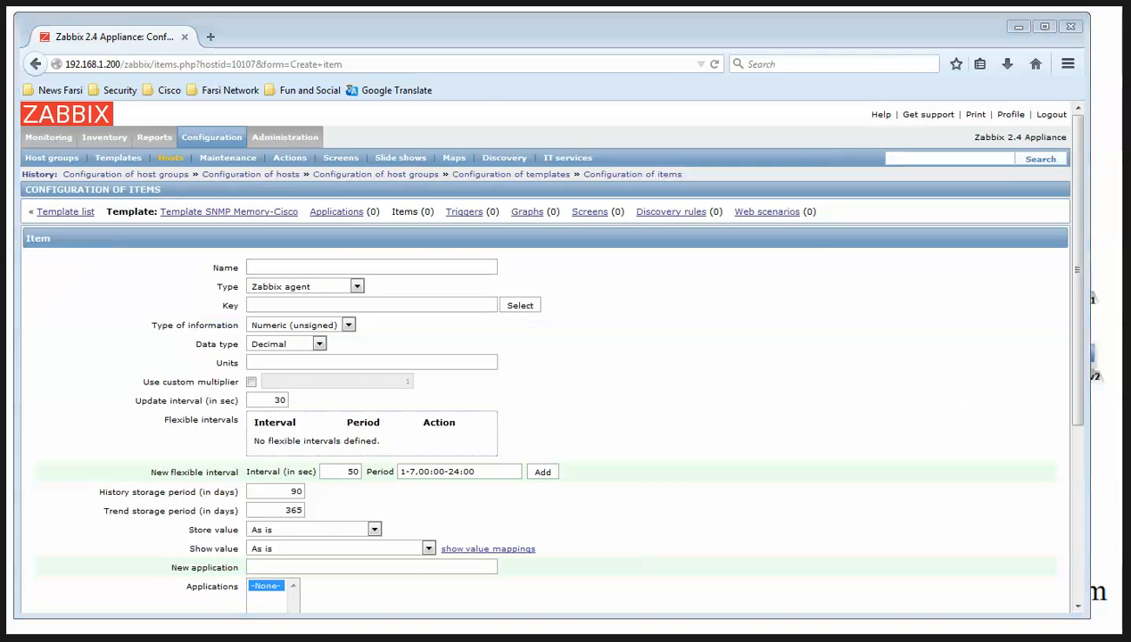
pyautogui.moveTo(244, 352); pyautogui.dragTo(533, 354)
pyautogui.hotkey('ctrl', 'c')
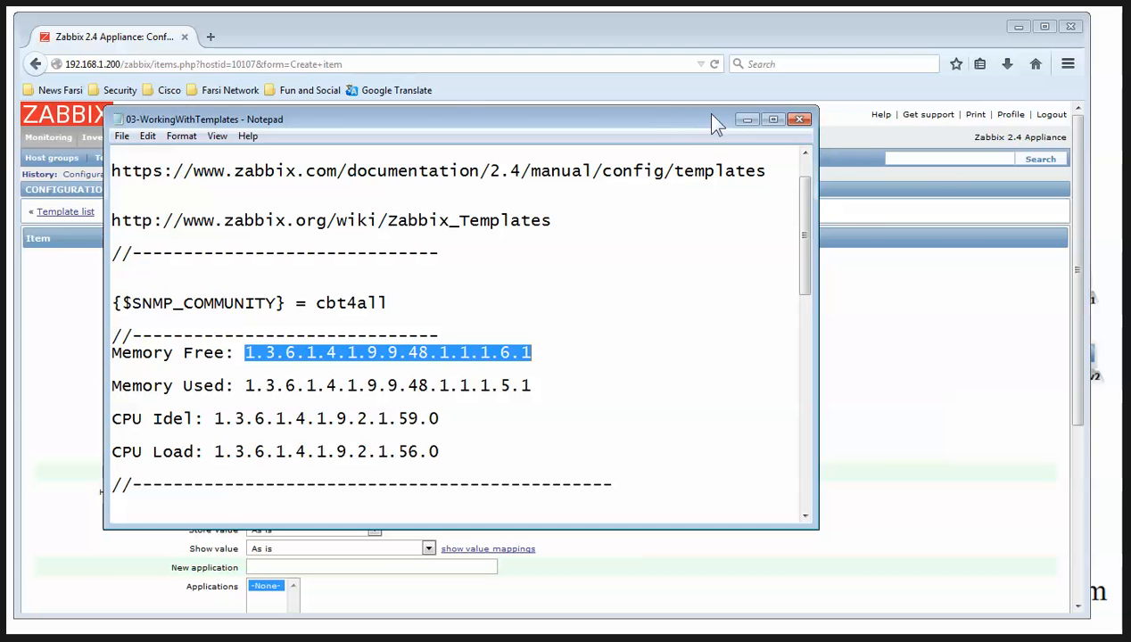
pyautogui.click(747, 119)
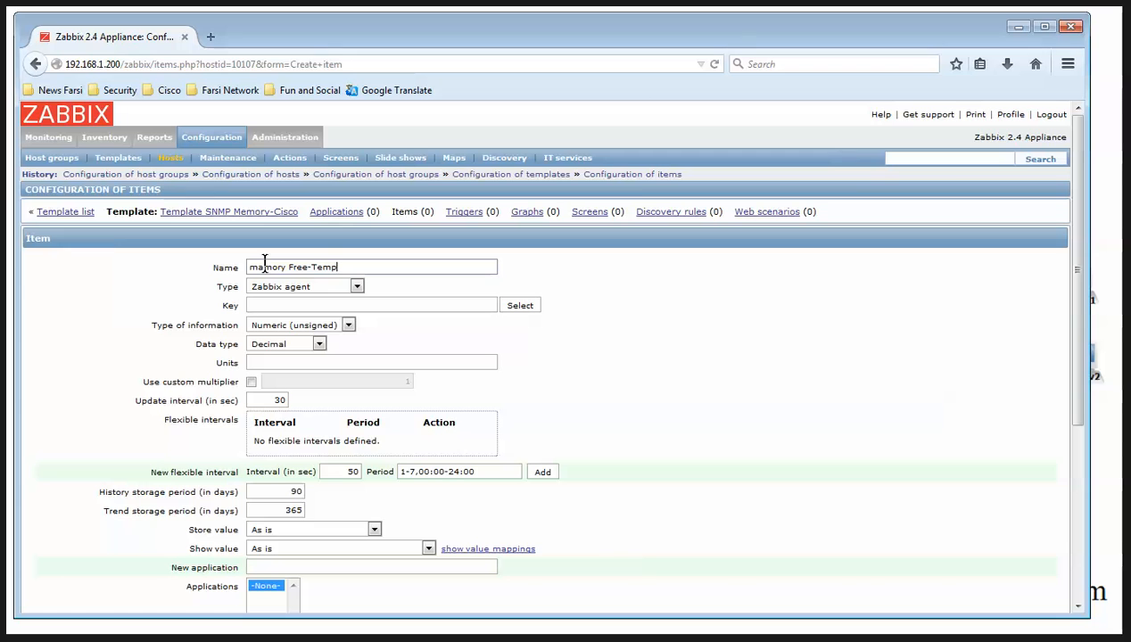
pyautogui.moveTo(256, 261); pyautogui.dragTo(237, 259)
pyautogui.write('M')
pyautogui.click(279, 296)
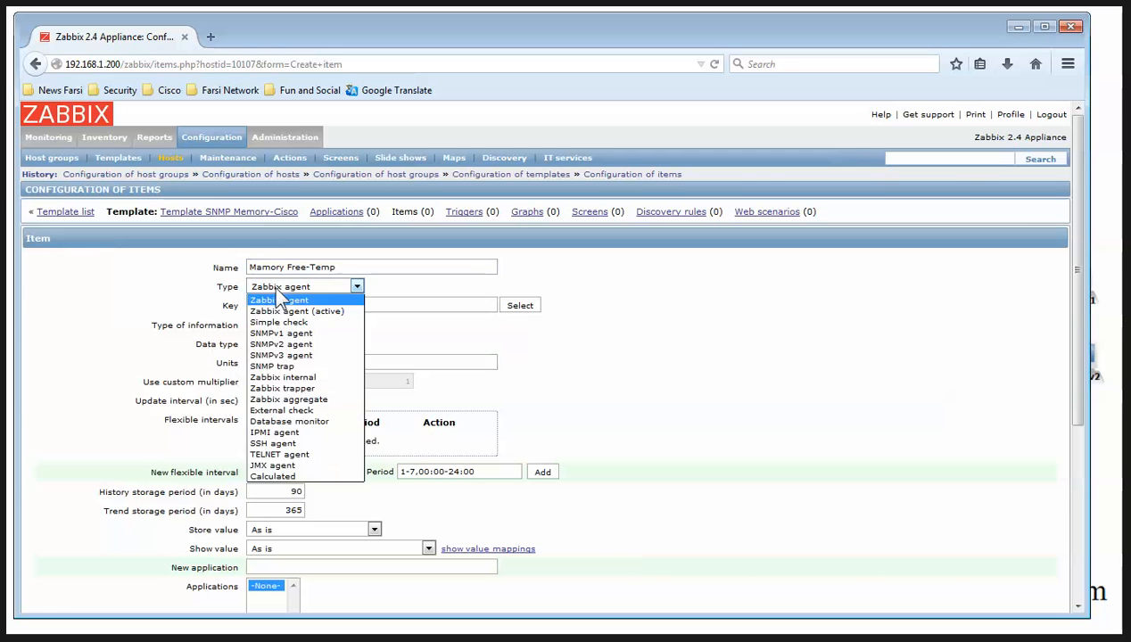
pyautogui.click(301, 355)
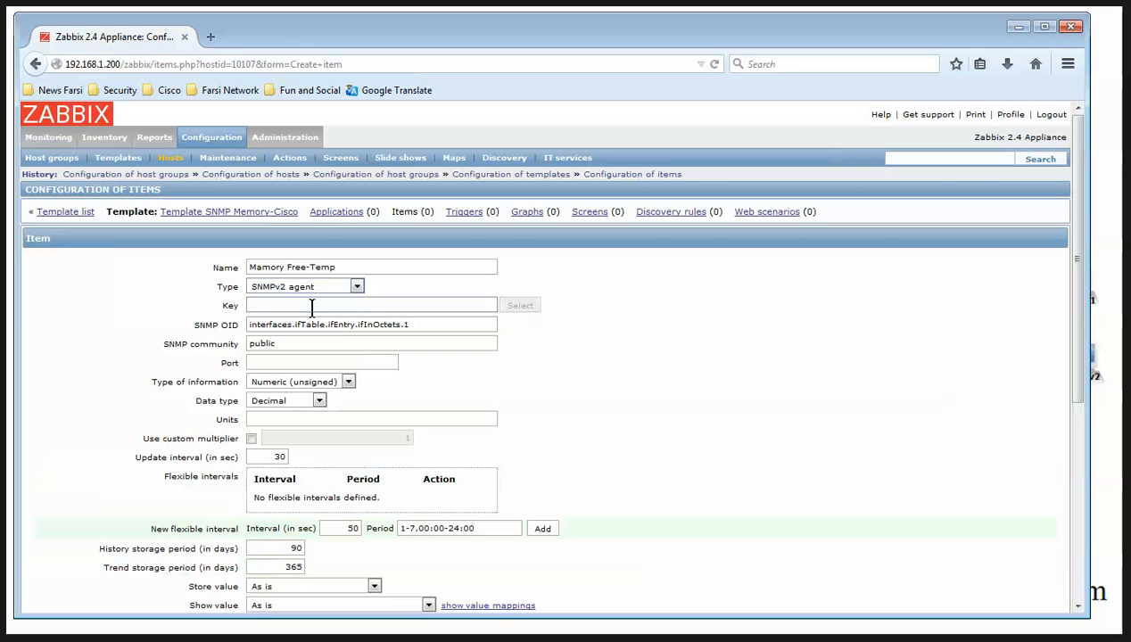
pyautogui.moveTo(410, 325); pyautogui.dragTo(184, 316)
pyautogui.hotkey('ctrl', 'v')
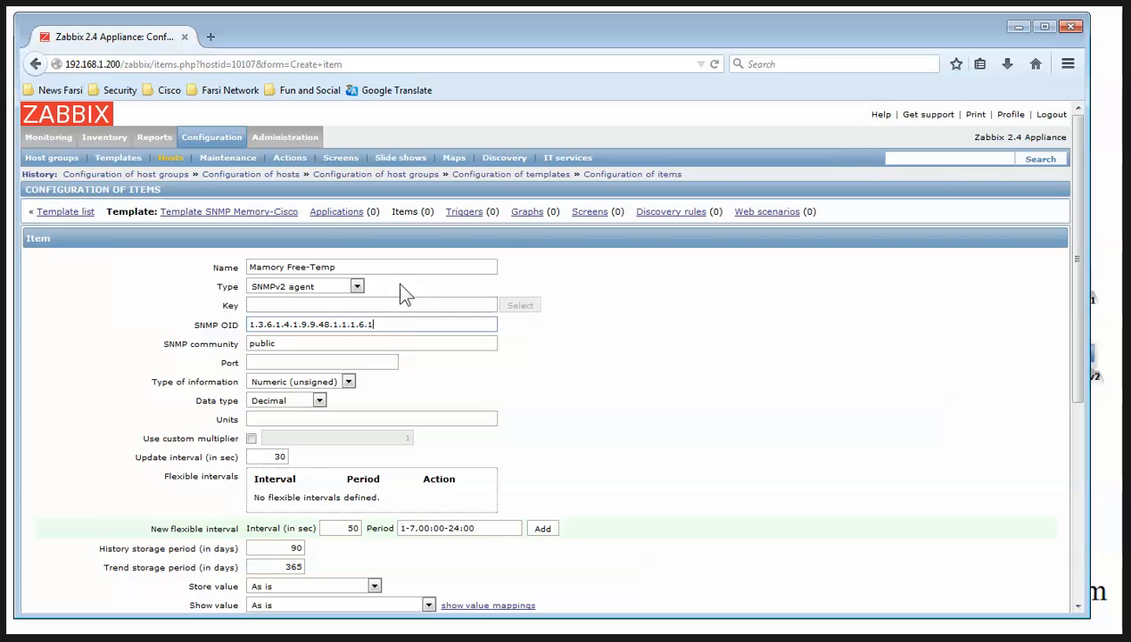
# Set the item key to MamoryFreeTemp, derived from the item name
pyautogui.moveTo(378, 268); pyautogui.dragTo(159, 270)
pyautogui.hotkey('ctrl', 'c')
pyautogui.click(261, 304)
pyautogui.hotkey('ctrl', 'v')
pyautogui.press('Delete')
pyautogui.click(306, 305)
pyautogui.press('Delete')
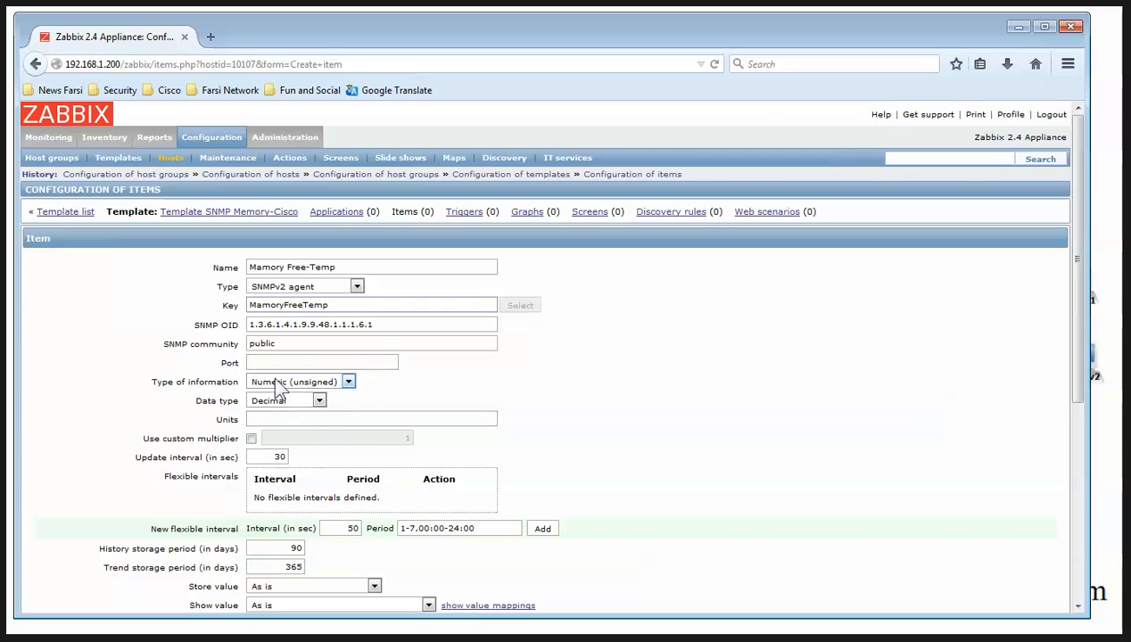
# Use {$SNMP_COMMUNITY} as the community and a 5-second interval, then add the item
pyautogui.hotkey('alt', 'Tab')
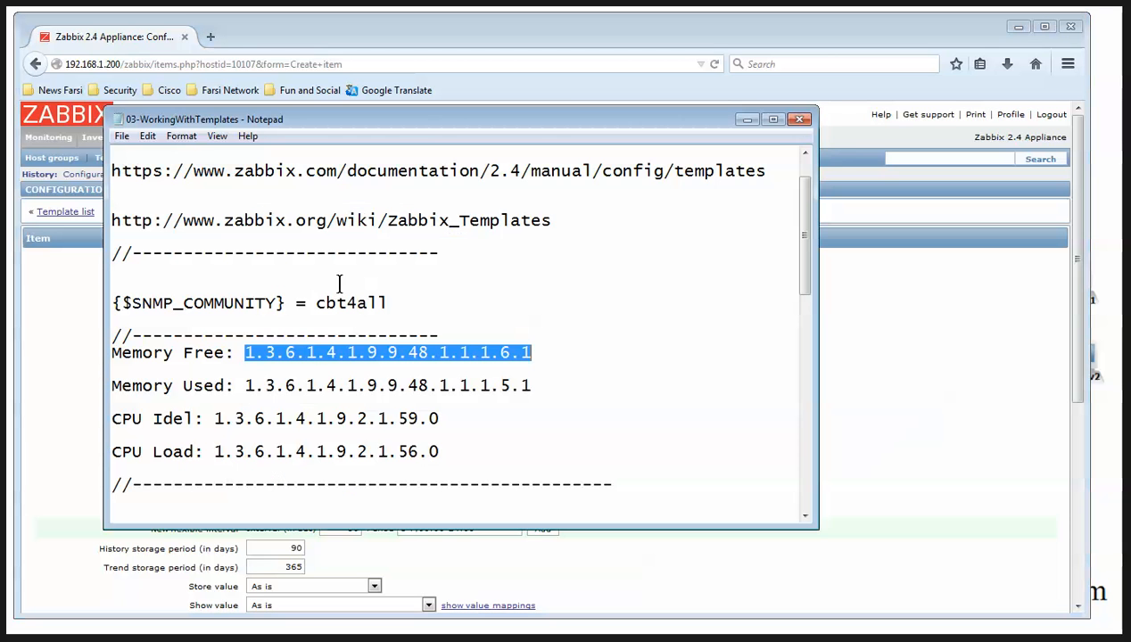
pyautogui.moveTo(286, 303); pyautogui.dragTo(114, 298)
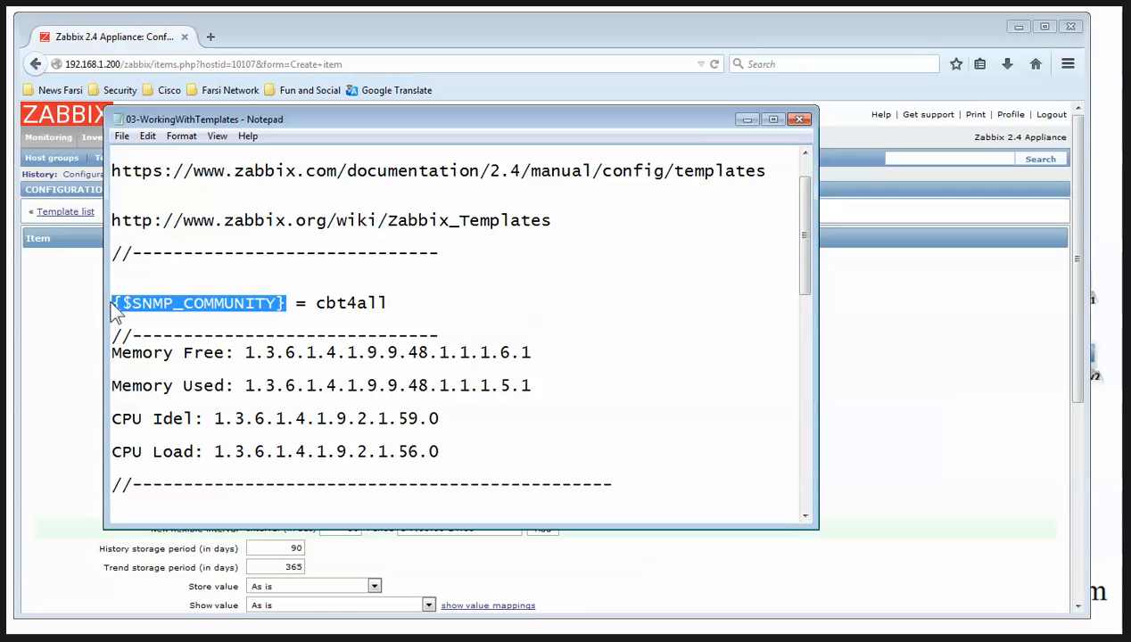
pyautogui.click(747, 119)
pyautogui.doubleClick(263, 344)
pyautogui.hotkey('ctrl', 'v')
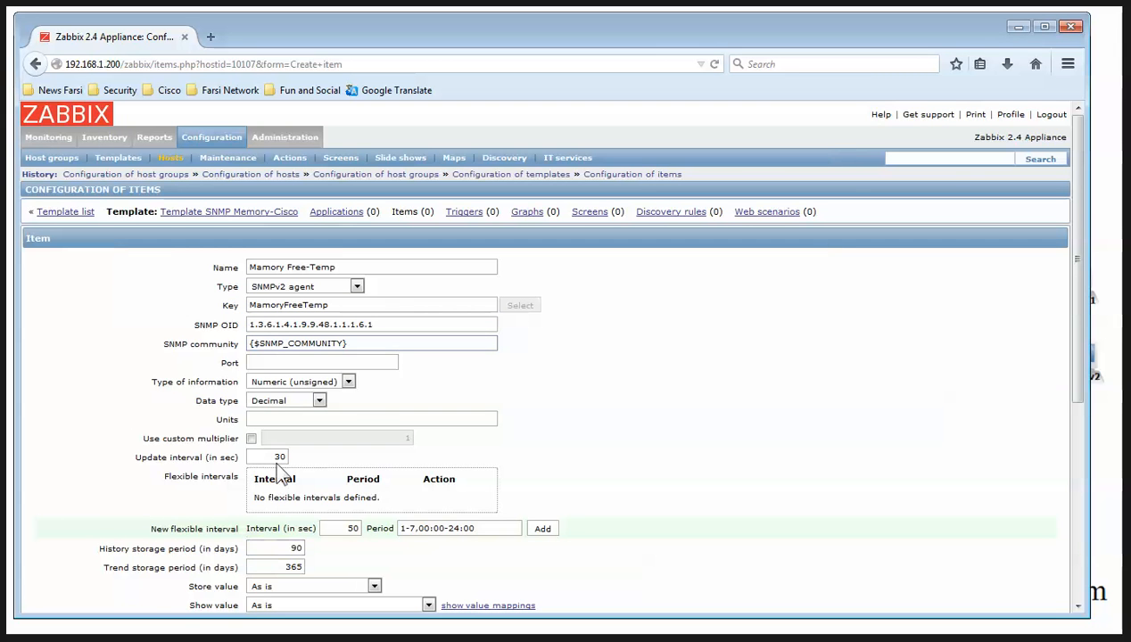
pyautogui.write('5')
pyautogui.scroll(-5, 475, 497)
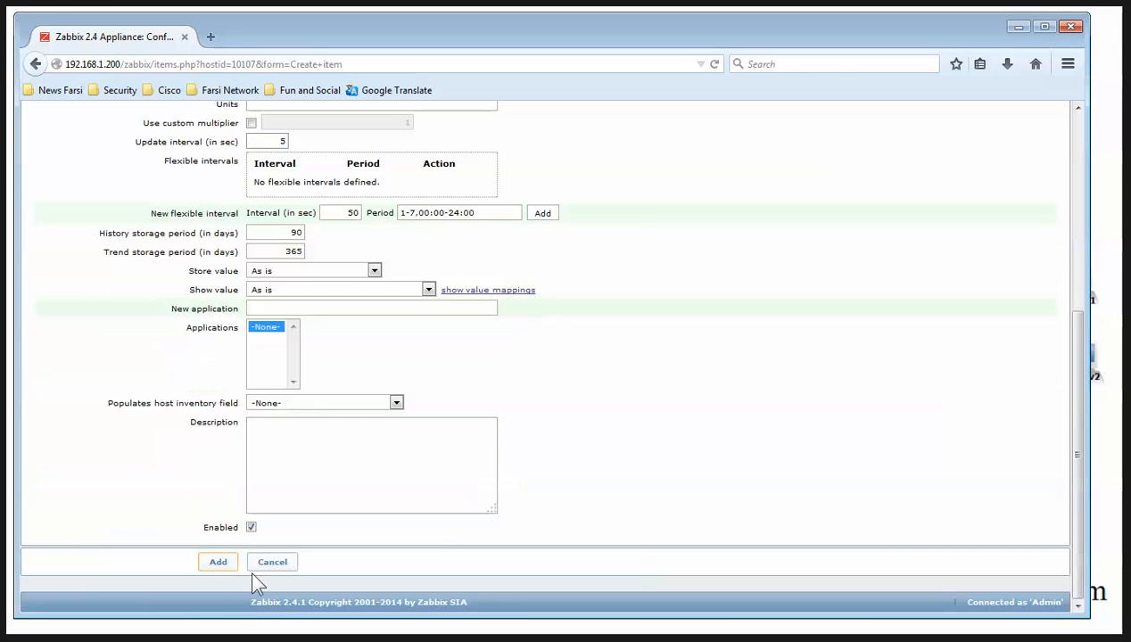
pyautogui.click(219, 561)
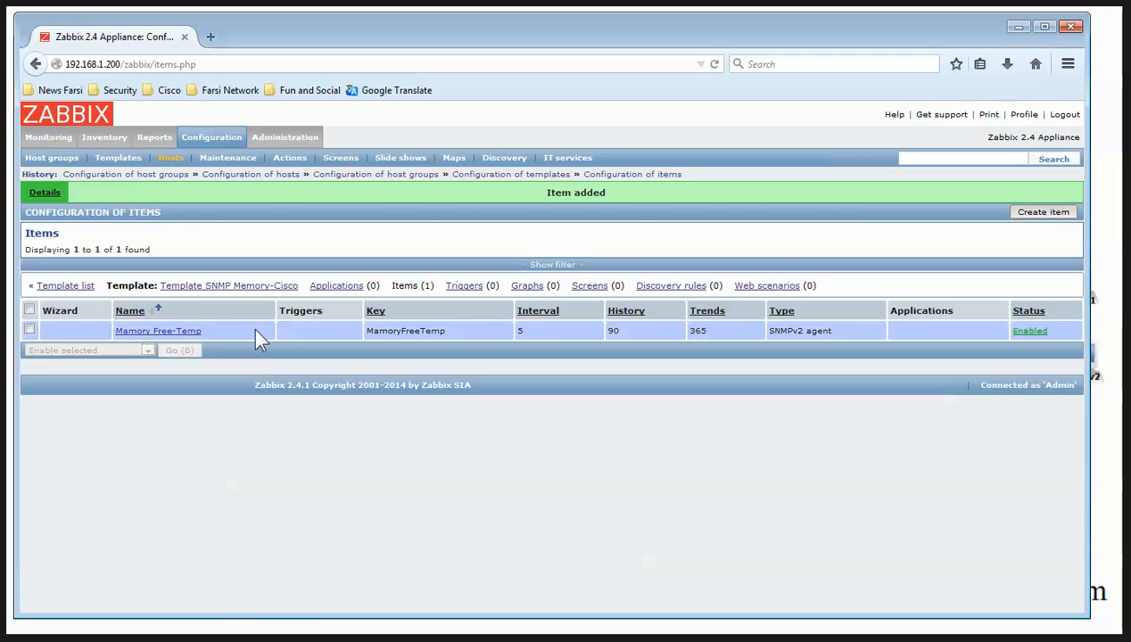
# Start a Memory Usage-Temp item as an SNMPv2 agent with OID 1.3.6.1.4.1.9.9.48.1.1.1.5.1
pyautogui.click(1044, 212)
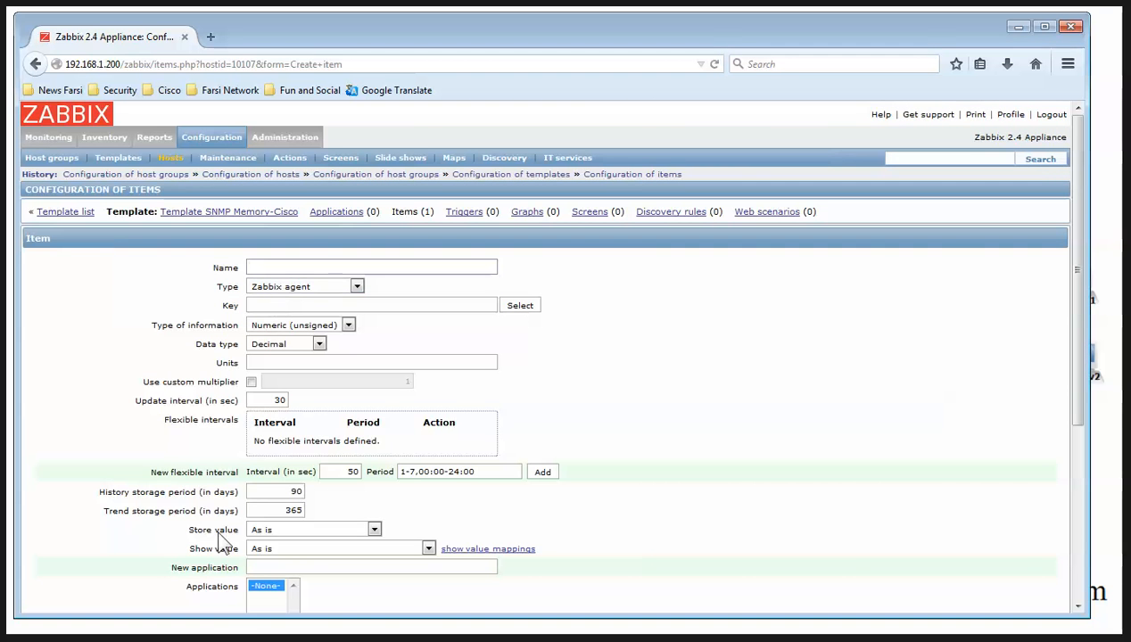
pyautogui.write('Memory Usage-Temp')
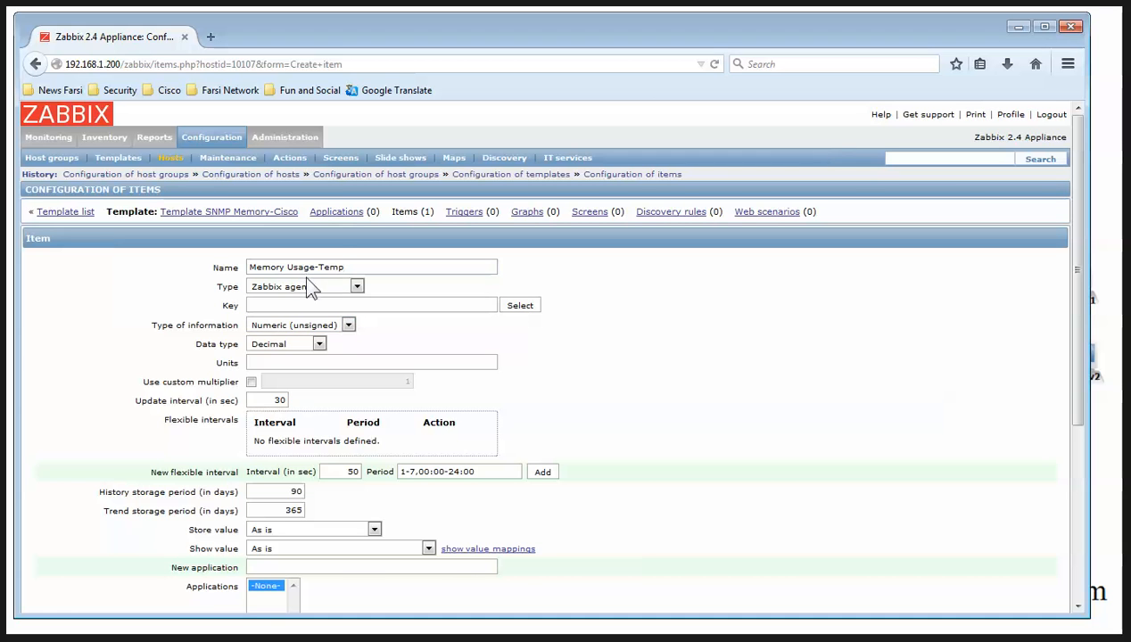
pyautogui.click(355, 286)
pyautogui.click(301, 345)
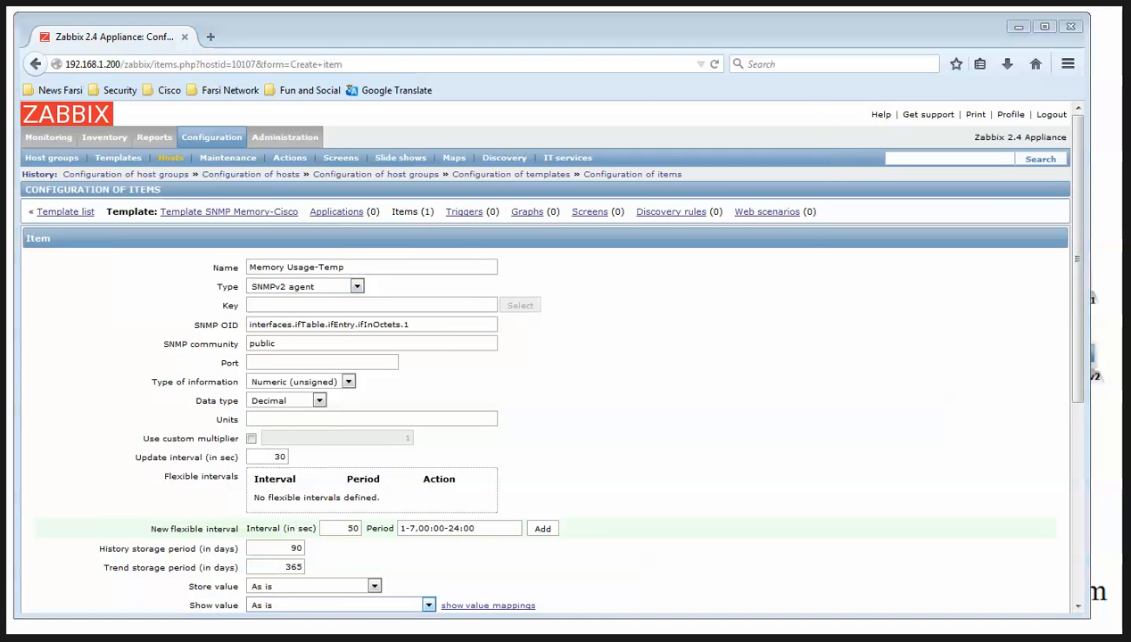
pyautogui.hotkey('alt', 'Tab')
pyautogui.moveTo(243, 385); pyautogui.dragTo(547, 385)
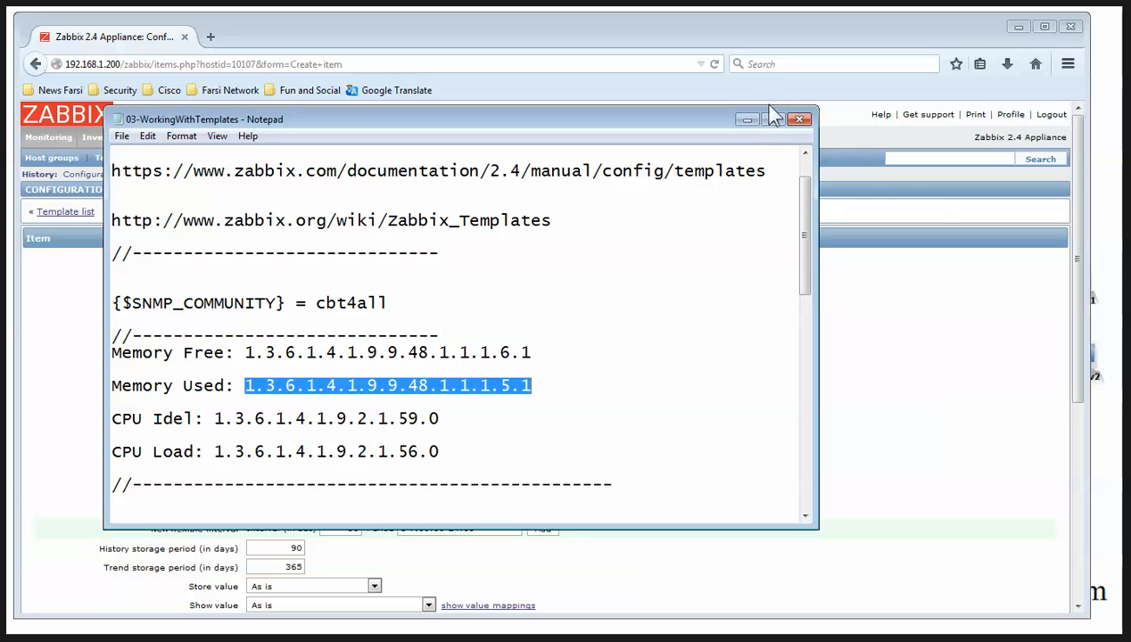
pyautogui.hotkey('alt', 'Tab')
pyautogui.moveTo(425, 325); pyautogui.dragTo(207, 326)
pyautogui.hotkey('ctrl', 'v')
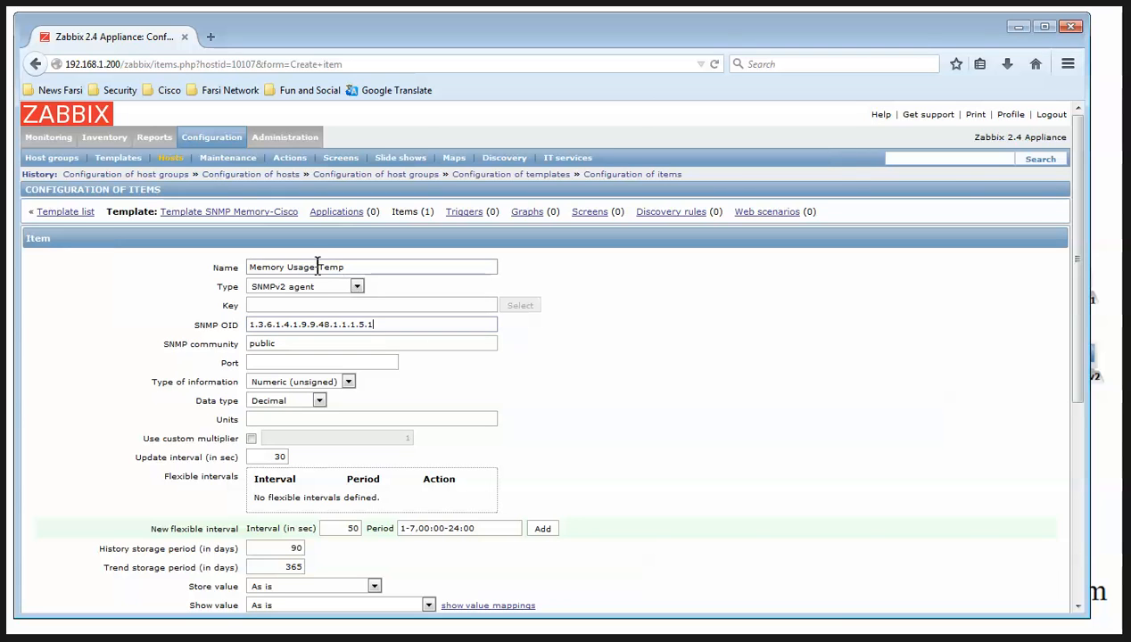
# Set the item key to MemoryUsage, copied from the item name
pyautogui.moveTo(315, 267); pyautogui.dragTo(162, 259)
pyautogui.hotkey('ctrl', 'c')
pyautogui.click(264, 305)
pyautogui.hotkey('ctrl', 'v')
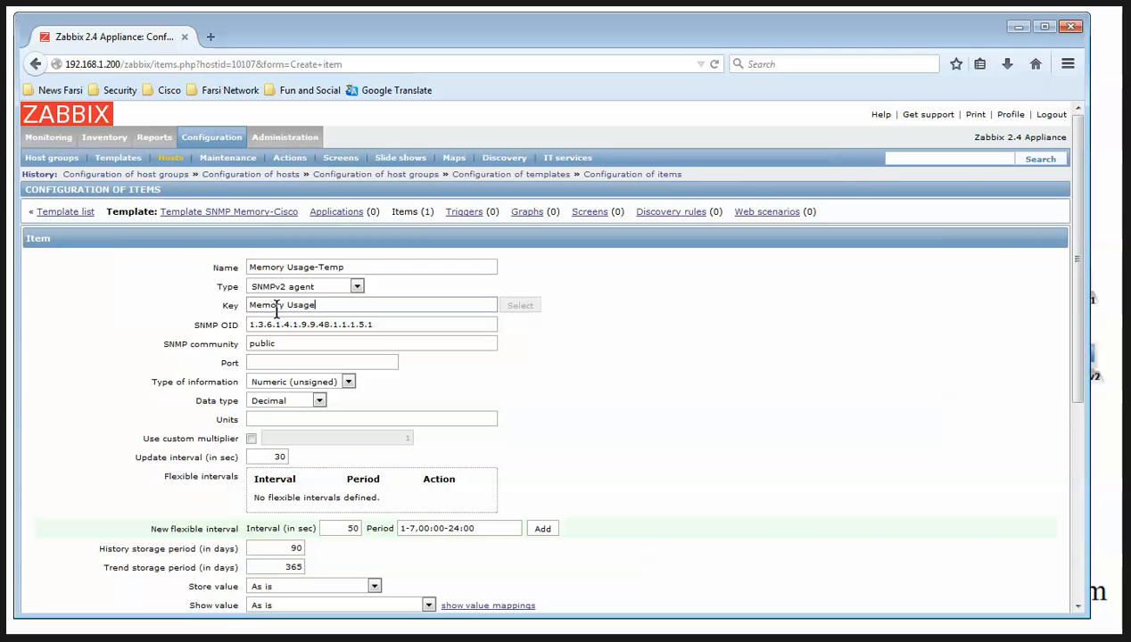
pyautogui.click(285, 304)
# Replace community 'public' with {$SNMP_COMMUNITY}, set a 5-second interval, and add the item
pyautogui.hotkey('alt', 'Tab')
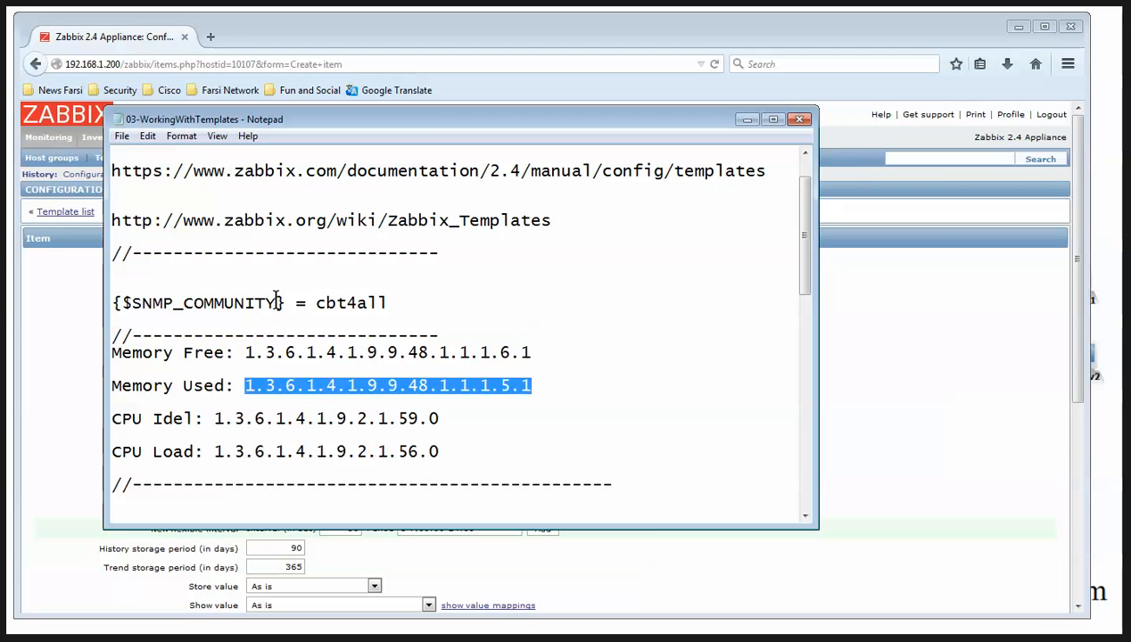
pyautogui.moveTo(284, 303); pyautogui.dragTo(93, 303)
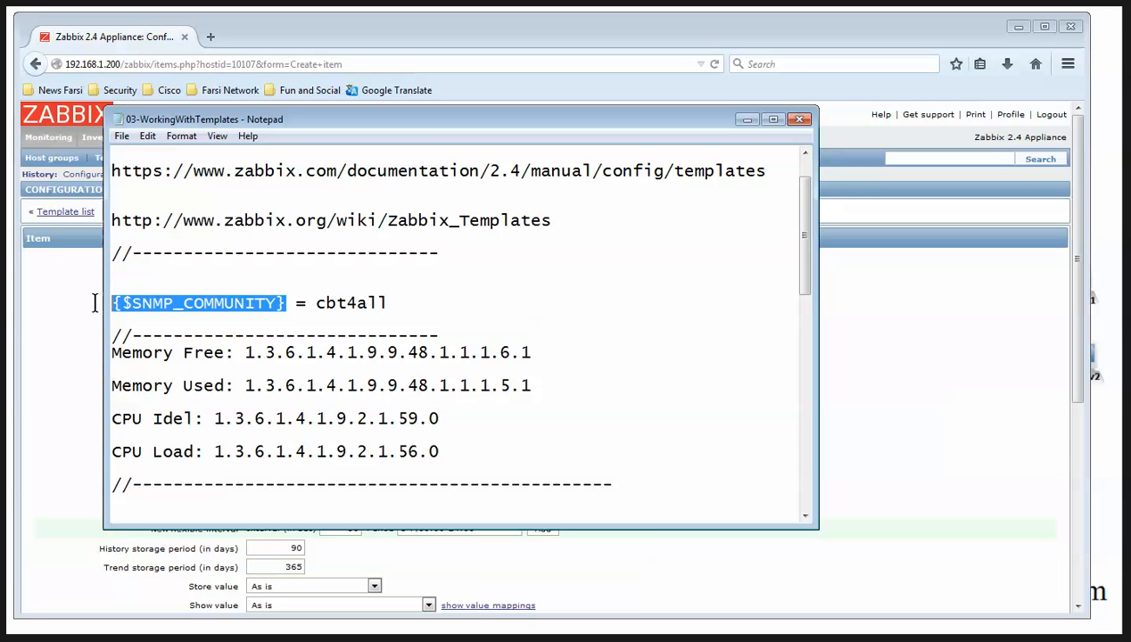
pyautogui.click(747, 118)
pyautogui.moveTo(280, 333); pyautogui.dragTo(179, 344)
pyautogui.doubleClick(262, 344)
pyautogui.hotkey('ctrl', 'v')
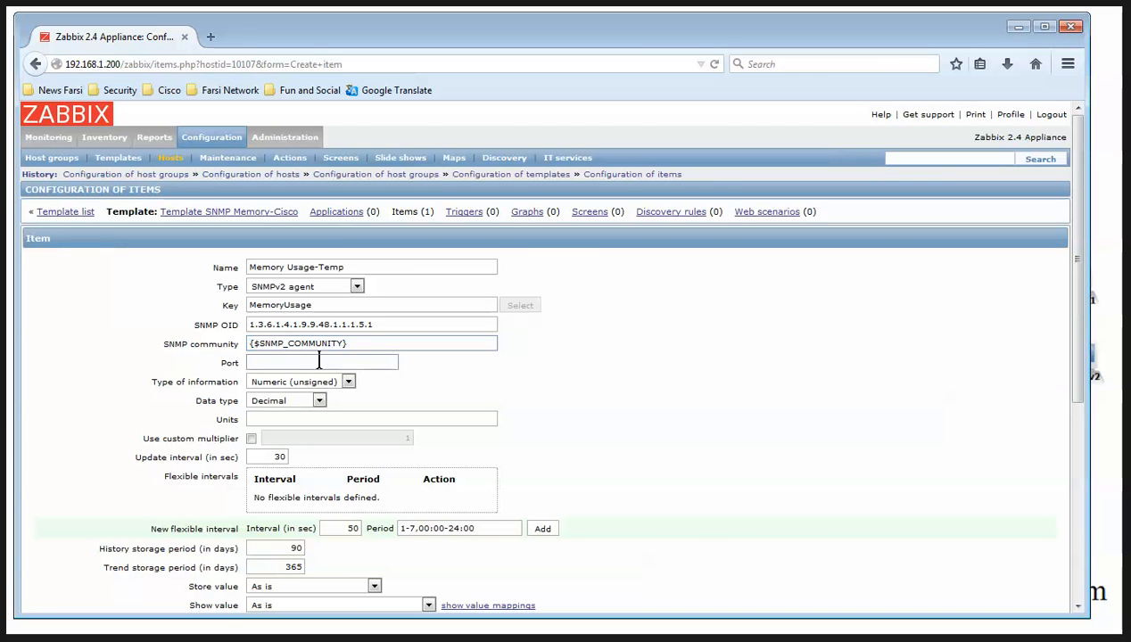
pyautogui.doubleClick(280, 455)
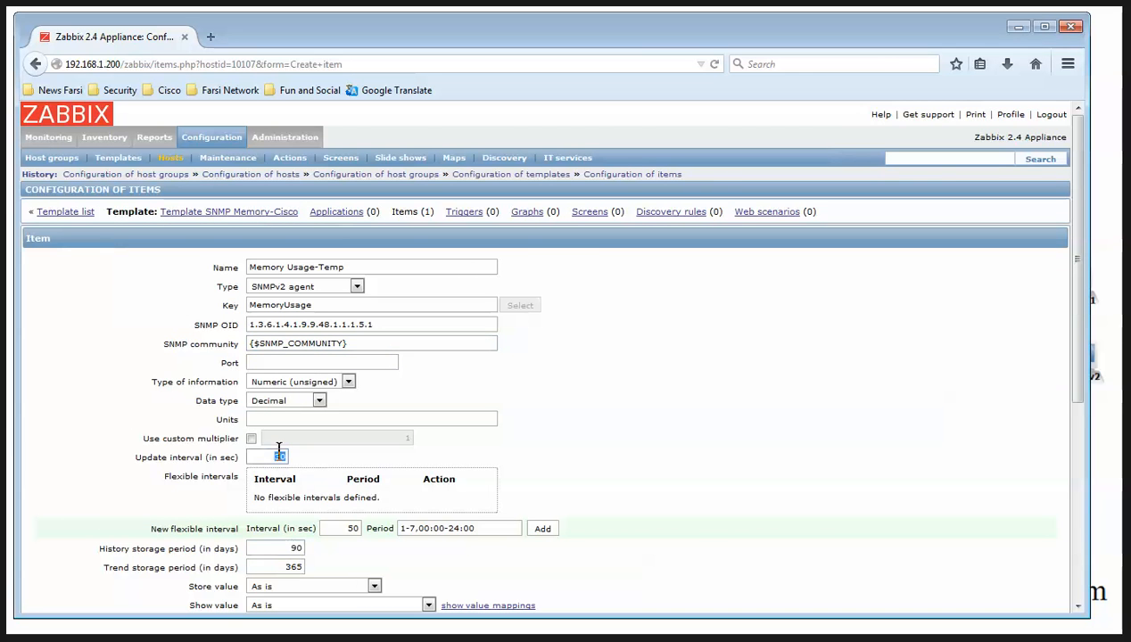
pyautogui.write('5')
pyautogui.scroll(-5, 704, 508)
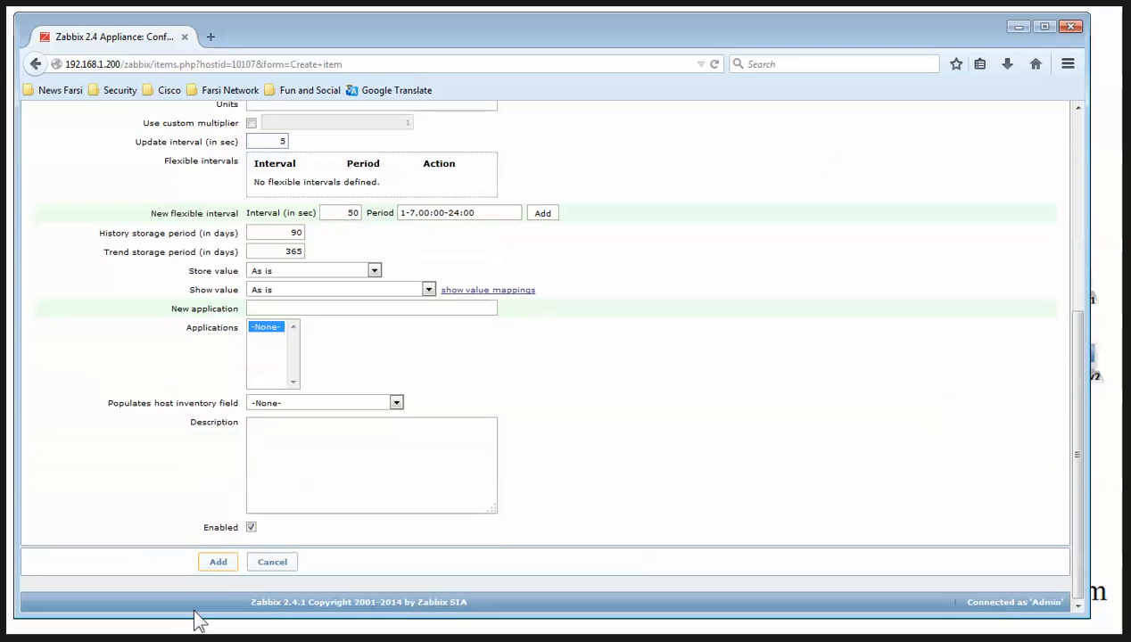
pyautogui.click(218, 562)
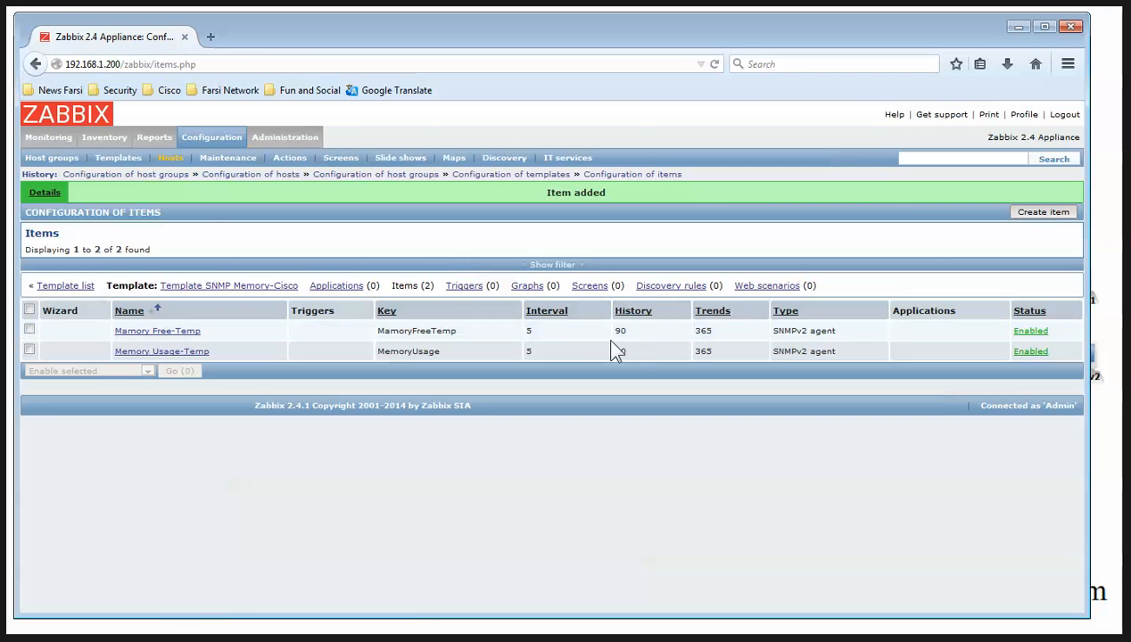
# Start a new template graph named Memory Load-Template with graph type Exploded
pyautogui.click(526, 287)
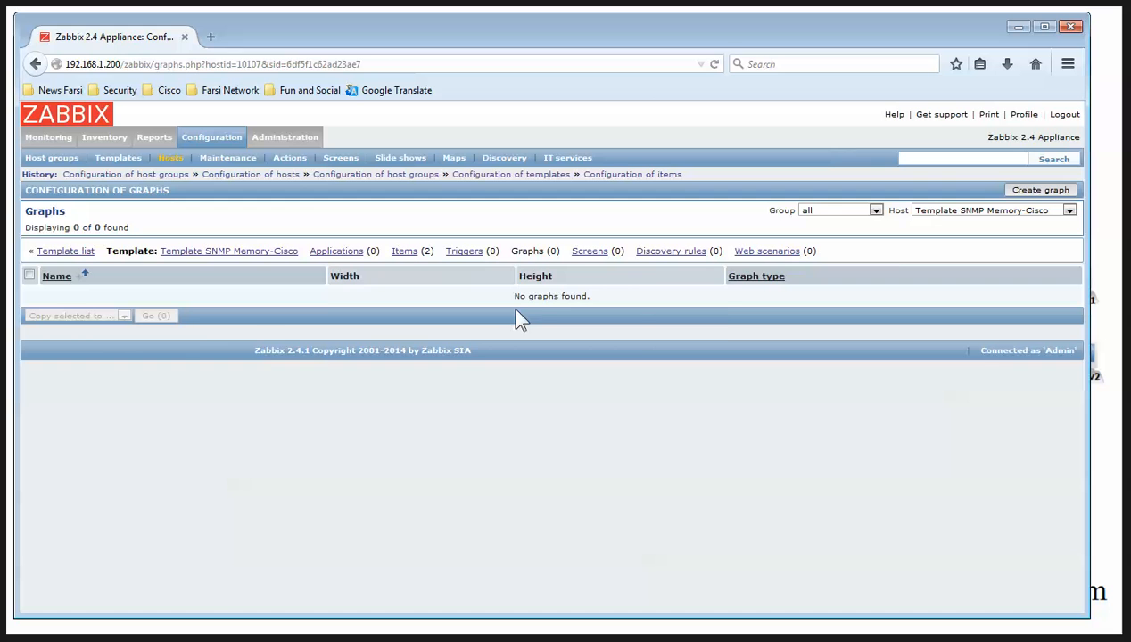
pyautogui.click(1021, 194)
pyautogui.click(263, 269)
pyautogui.write('Memory')
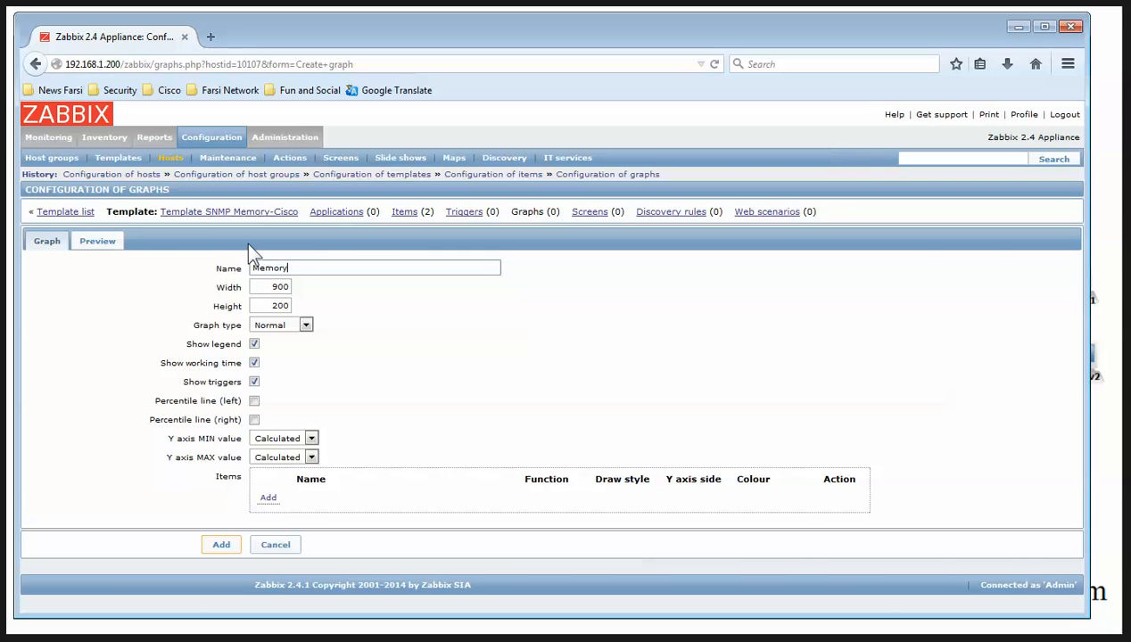
pyautogui.write(' Load-Template')
pyautogui.click(305, 327)
pyautogui.click(279, 378)
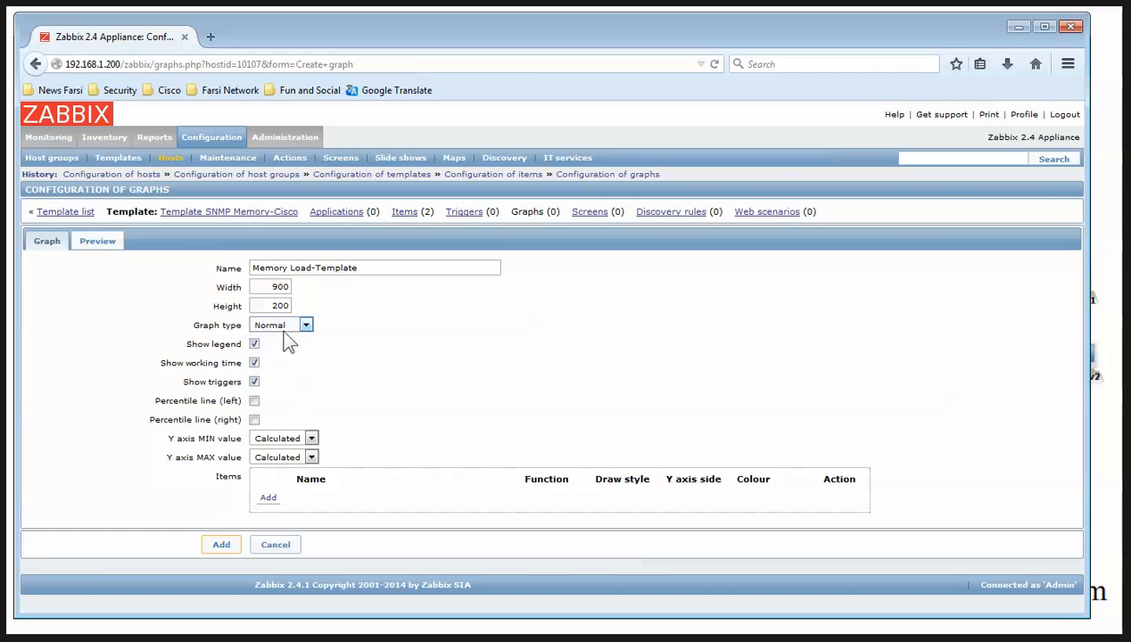
pyautogui.click(284, 329)
pyautogui.click(286, 371)
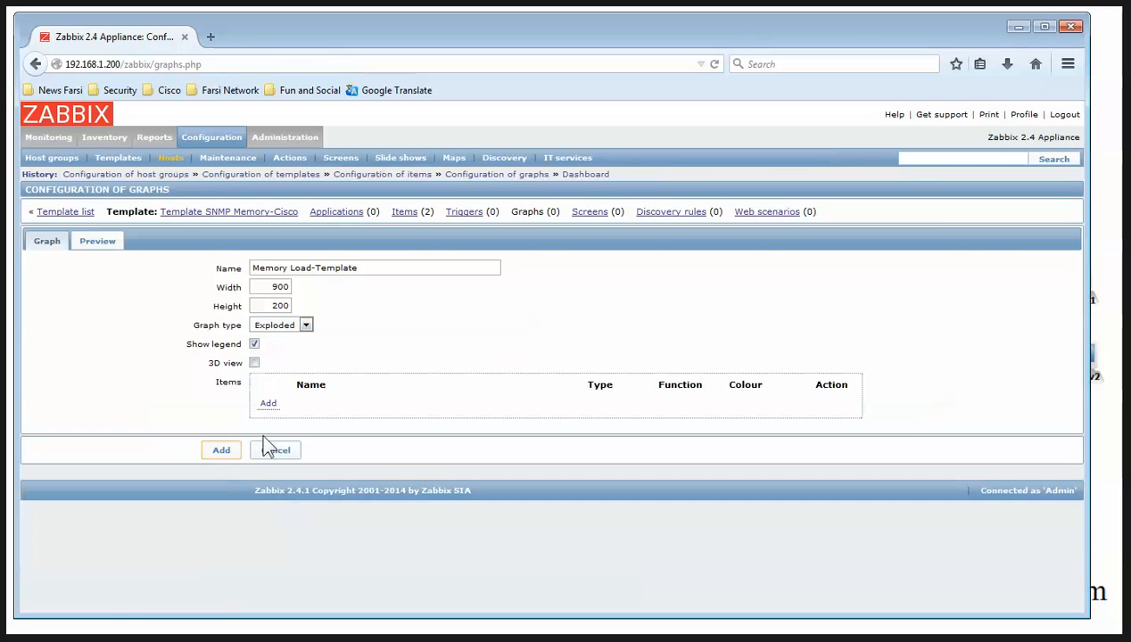
# Plot Memory Free-Temp and Memory Usage-Temp in the graph and add it
pyautogui.click(267, 403)
pyautogui.click(311, 116)
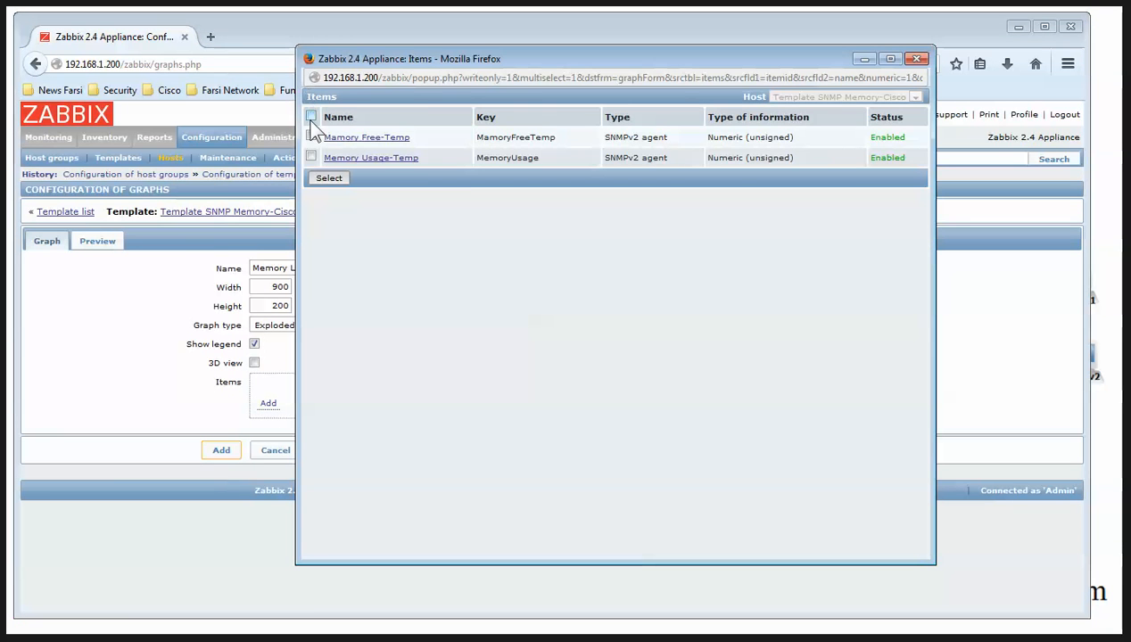
pyautogui.click(328, 180)
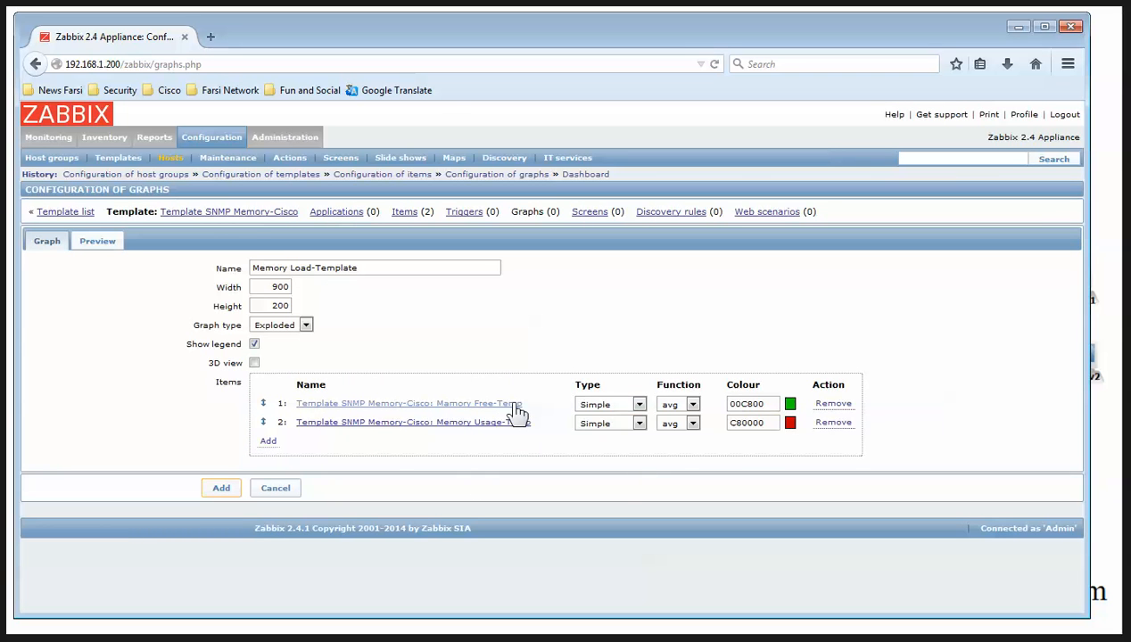
pyautogui.click(239, 498)
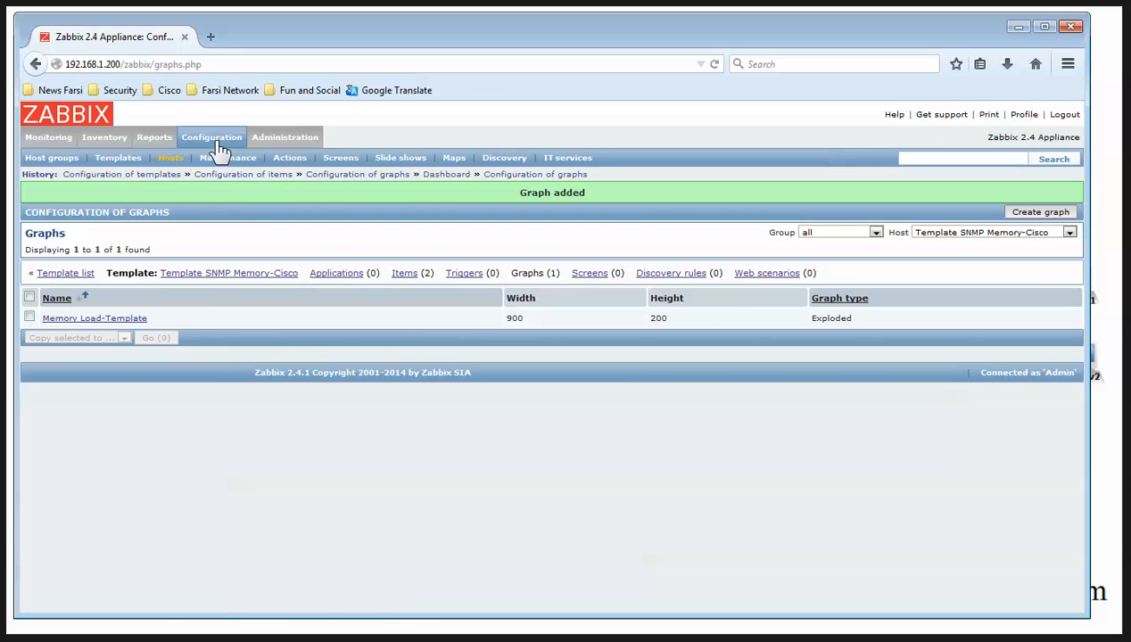
pyautogui.click(212, 139)
# Add Template SNMP Memory-Cisco in R1's Templates tab and update R1 to 120 items, 19 graphs
pyautogui.click(169, 158)
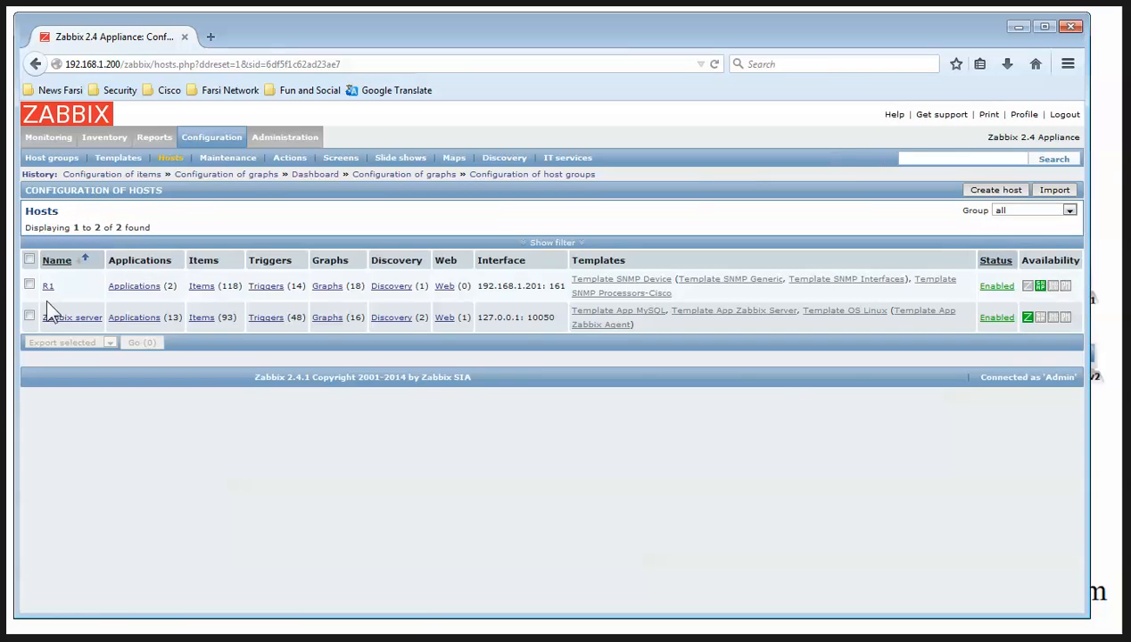
pyautogui.click(47, 287)
pyautogui.click(96, 240)
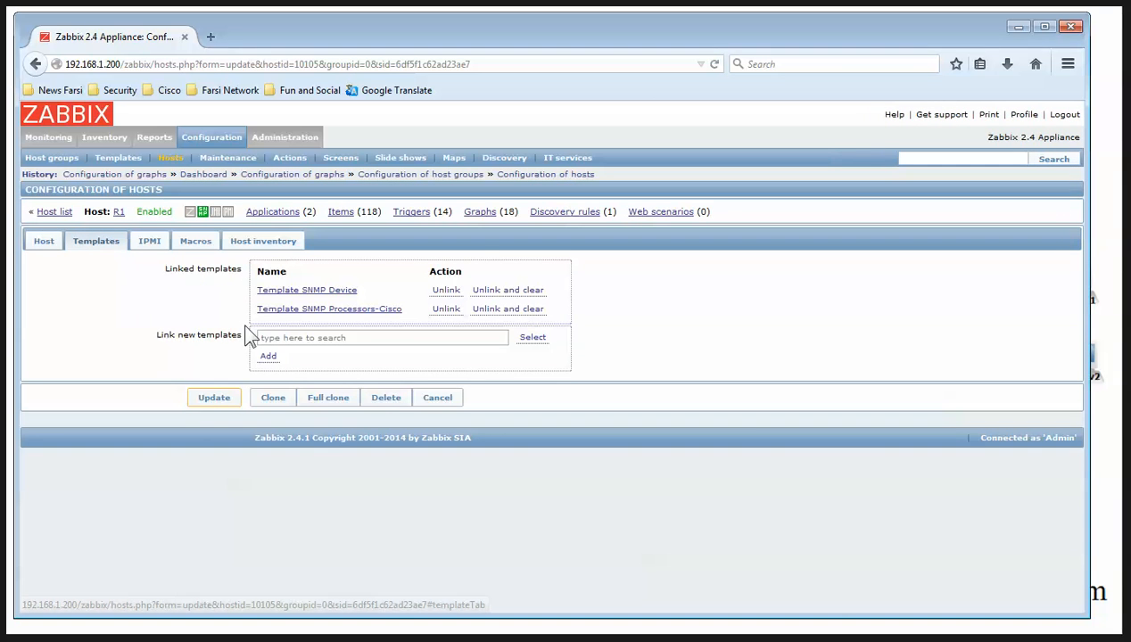
pyautogui.click(532, 337)
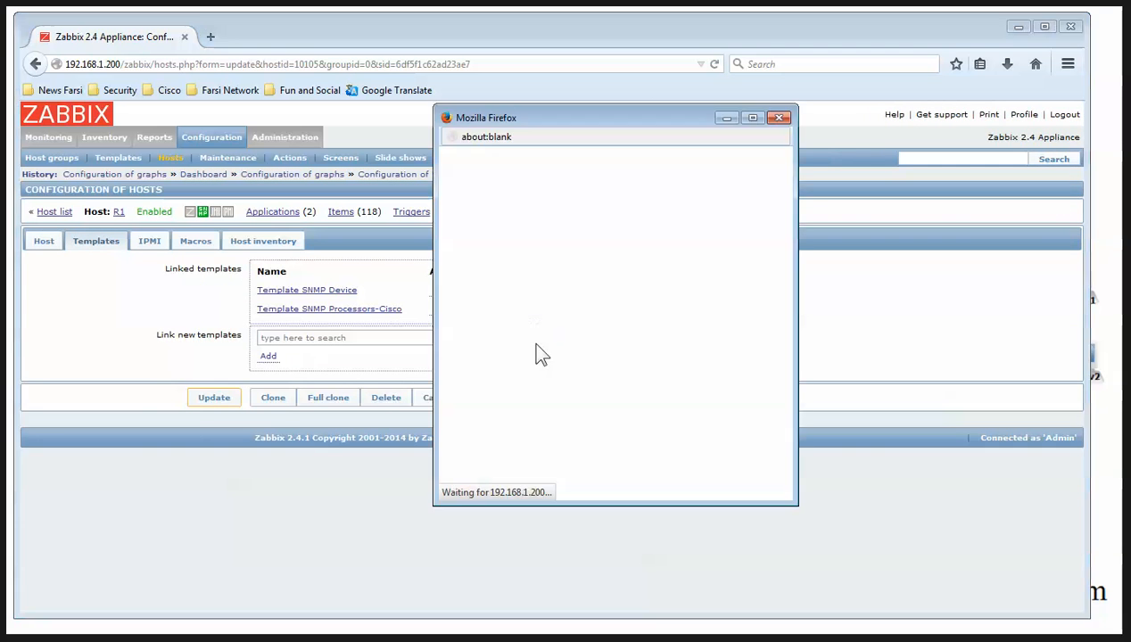
pyautogui.scroll(-10, 566, 383)
pyautogui.click(578, 331)
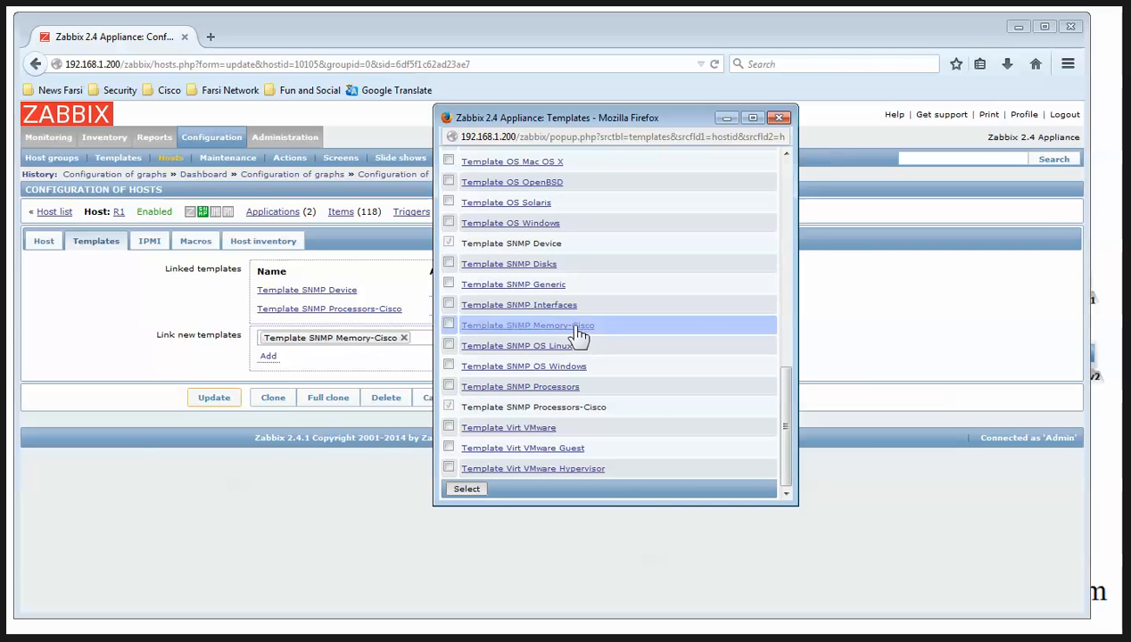
pyautogui.click(270, 357)
pyautogui.click(214, 416)
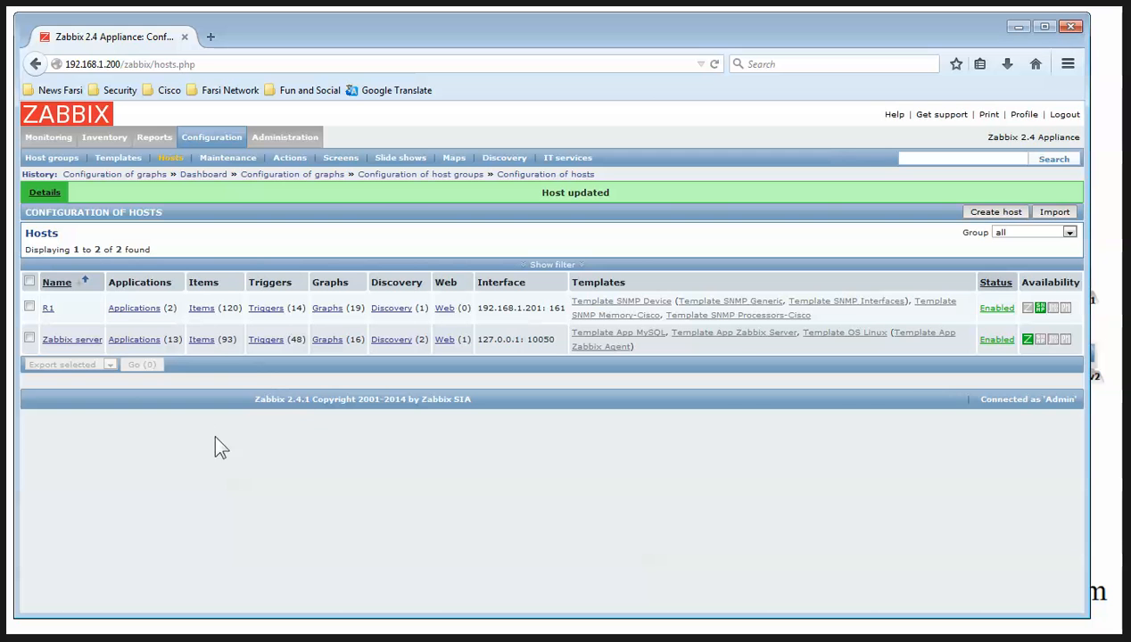
pyautogui.click(200, 141)
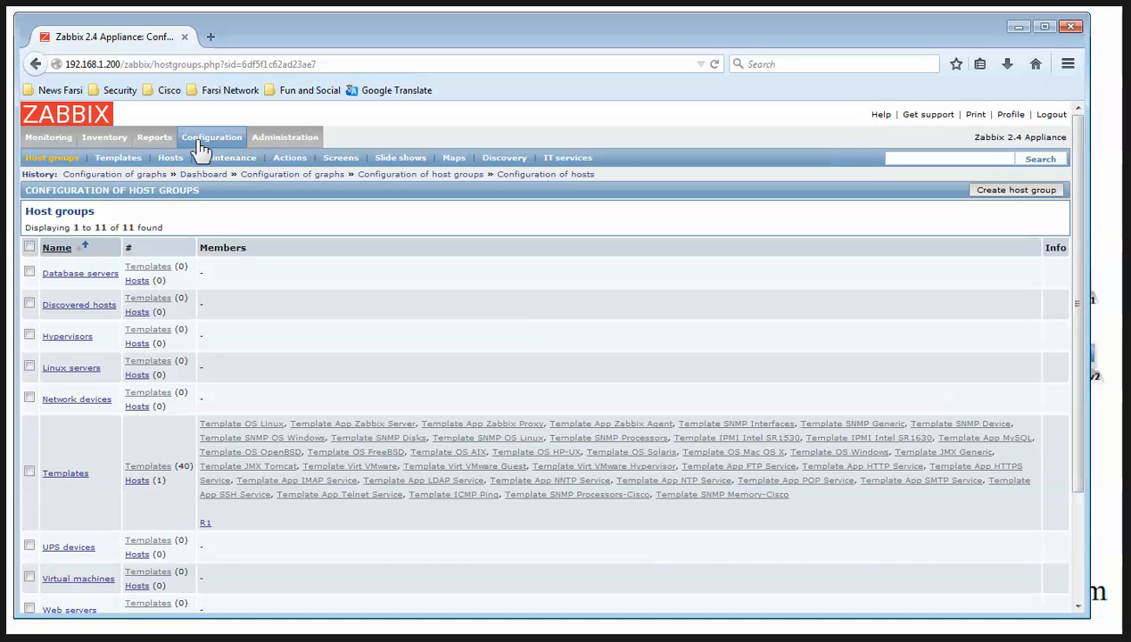
pyautogui.click(40, 137)
# View R1's CPU Load-Template and CPU Load pie graphs
pyautogui.click(371, 159)
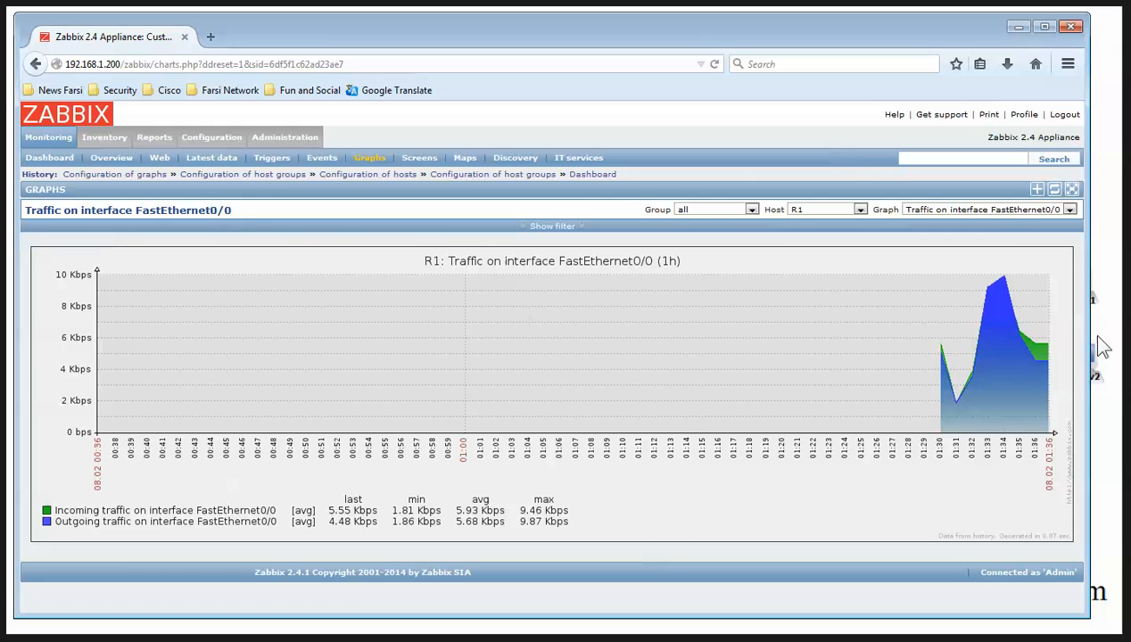
pyautogui.click(1031, 214)
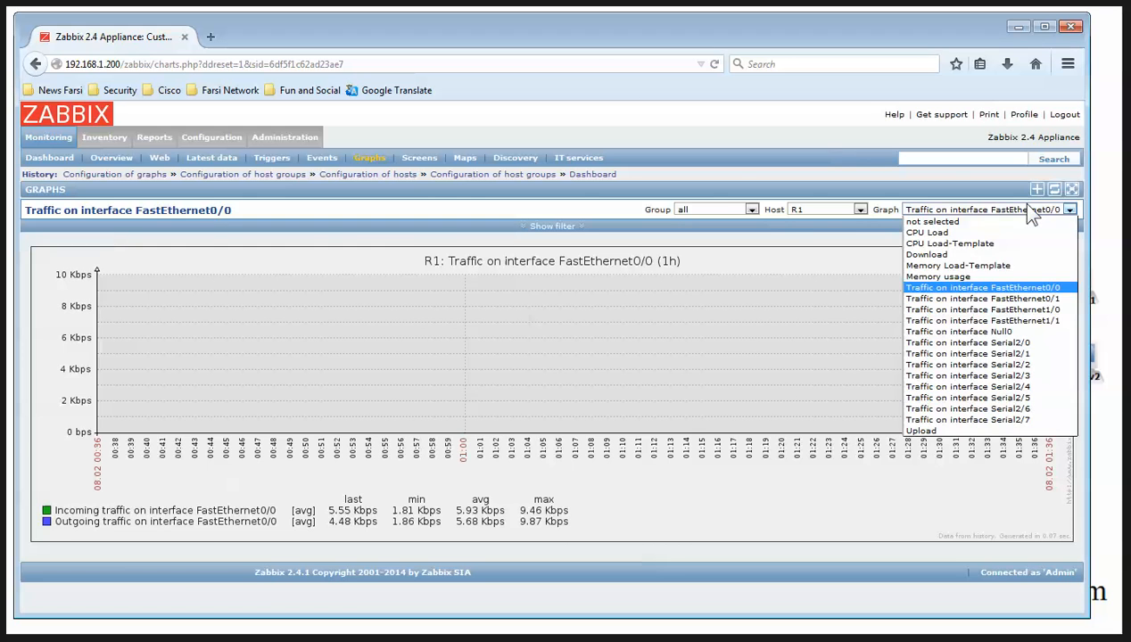
pyautogui.click(983, 242)
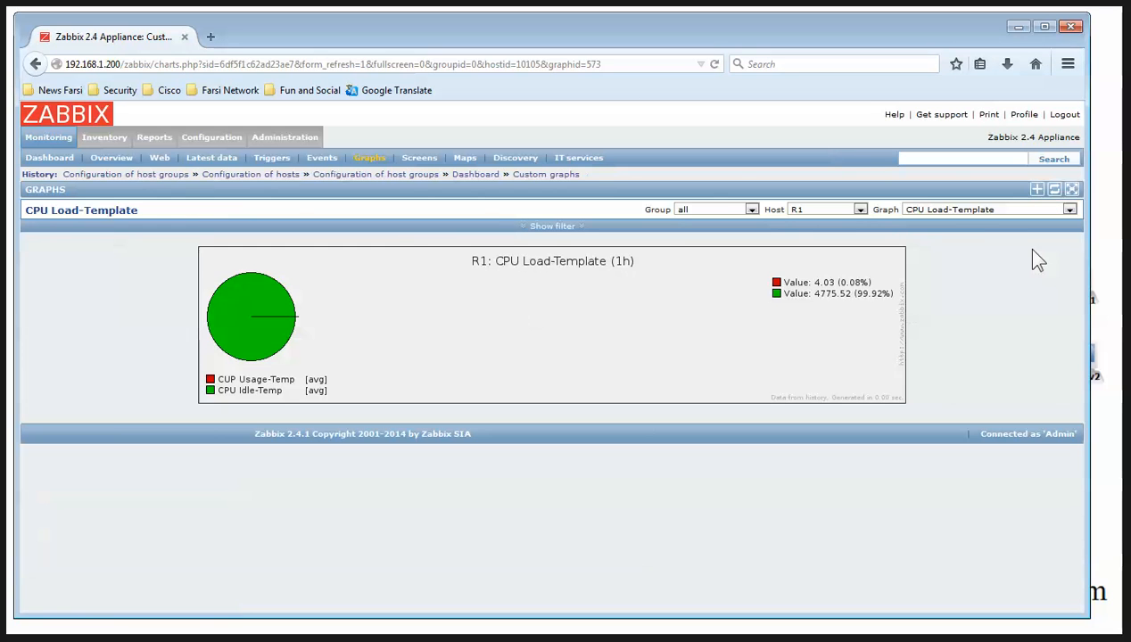
pyautogui.click(972, 211)
pyautogui.click(951, 232)
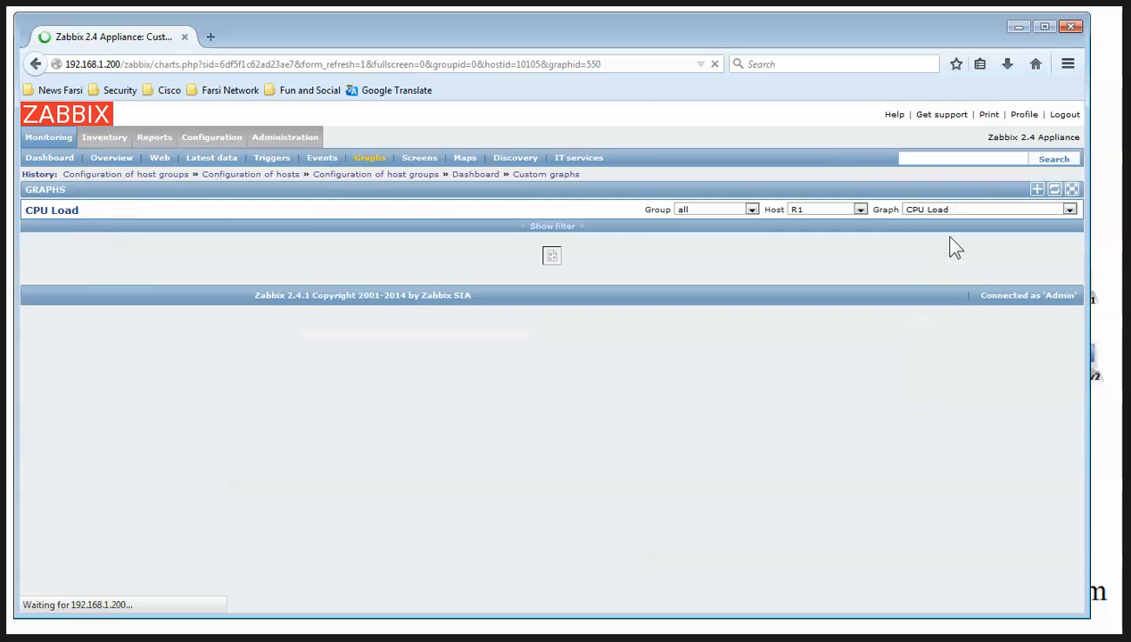
# Compare the empty Memory Load-Template graph with Memory usage, then minimize Firefox
pyautogui.click(974, 211)
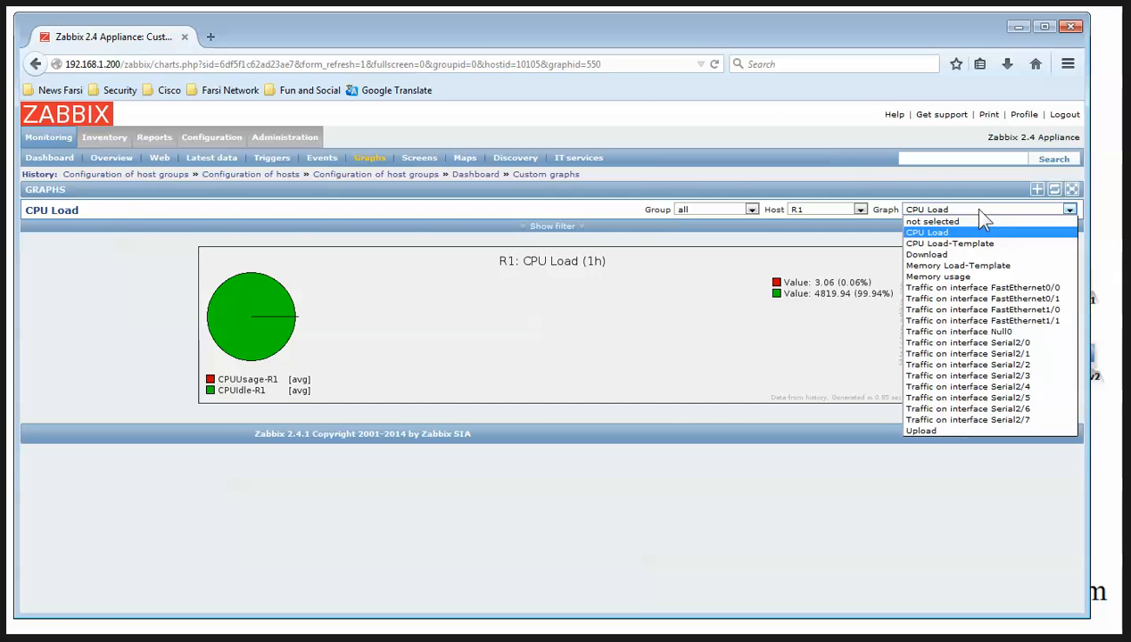
pyautogui.click(986, 262)
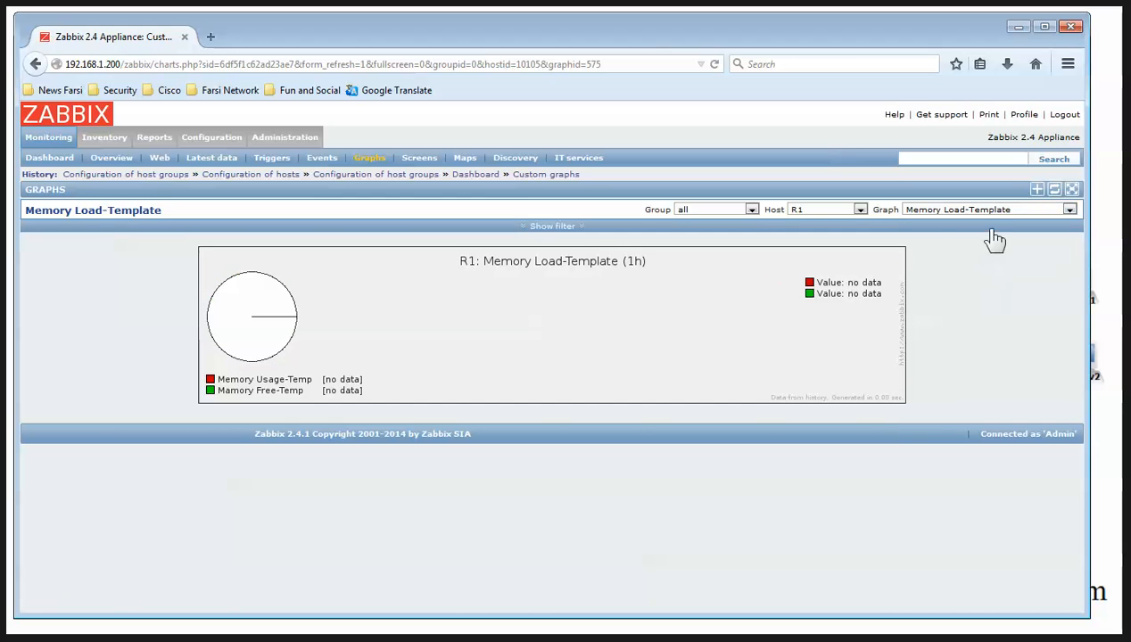
pyautogui.click(991, 214)
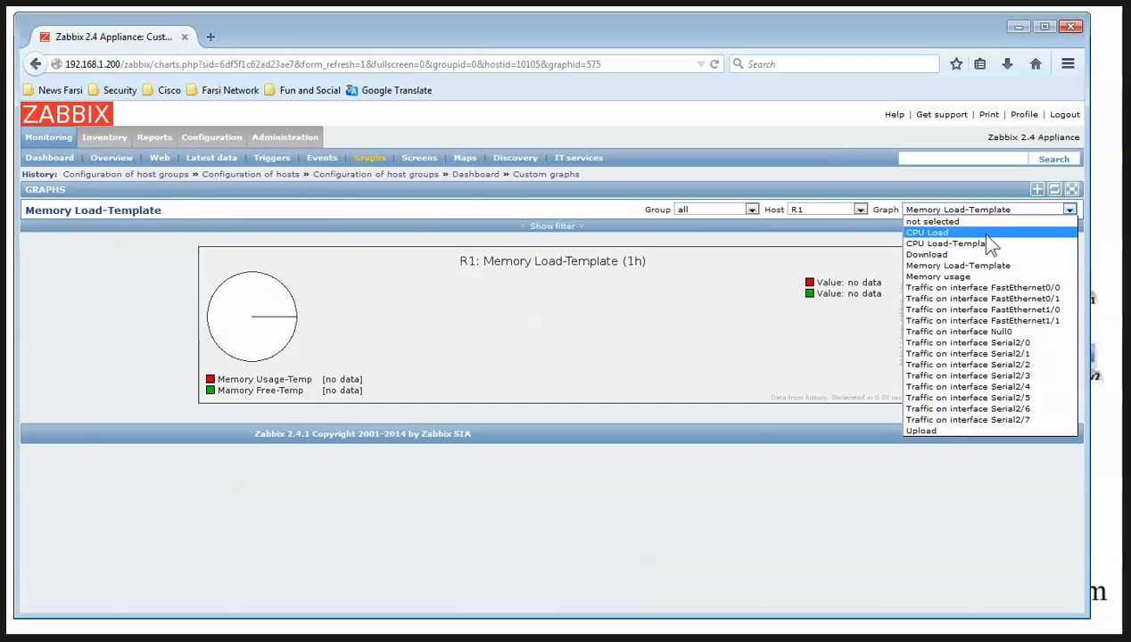
pyautogui.click(982, 278)
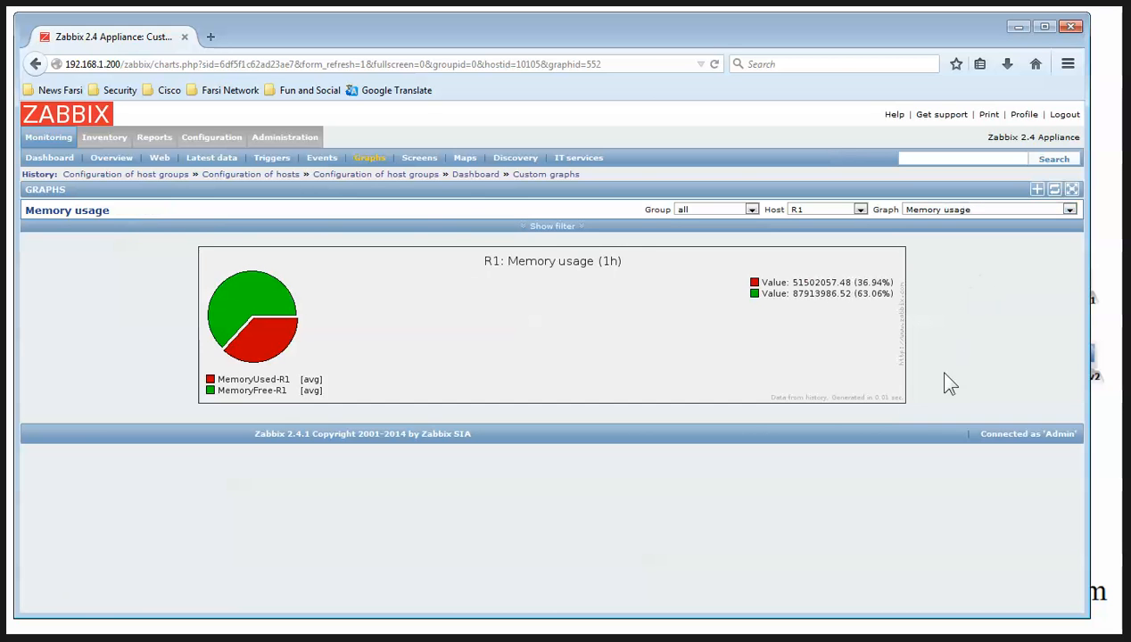
pyautogui.click(992, 212)
pyautogui.click(959, 270)
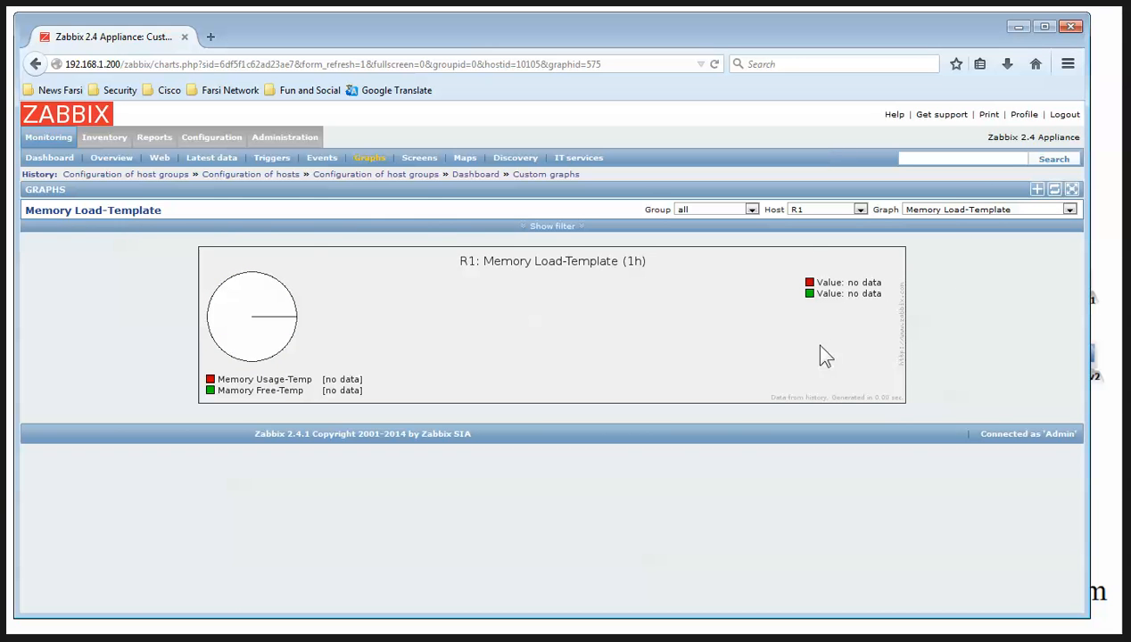
pyautogui.click(1017, 28)
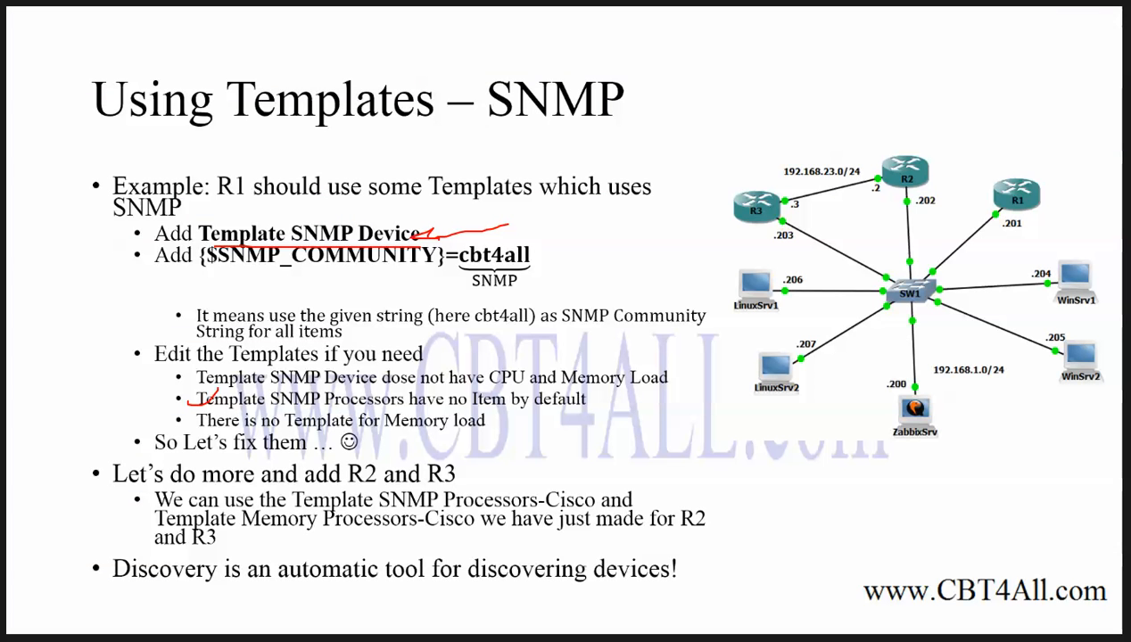
# Draw a red check beside 'So Let's fix them' and switch back to the Zabbix browser
pyautogui.moveTo(117, 438); pyautogui.dragTo(144, 412)
pyautogui.hotkey('alt', 'Tab')
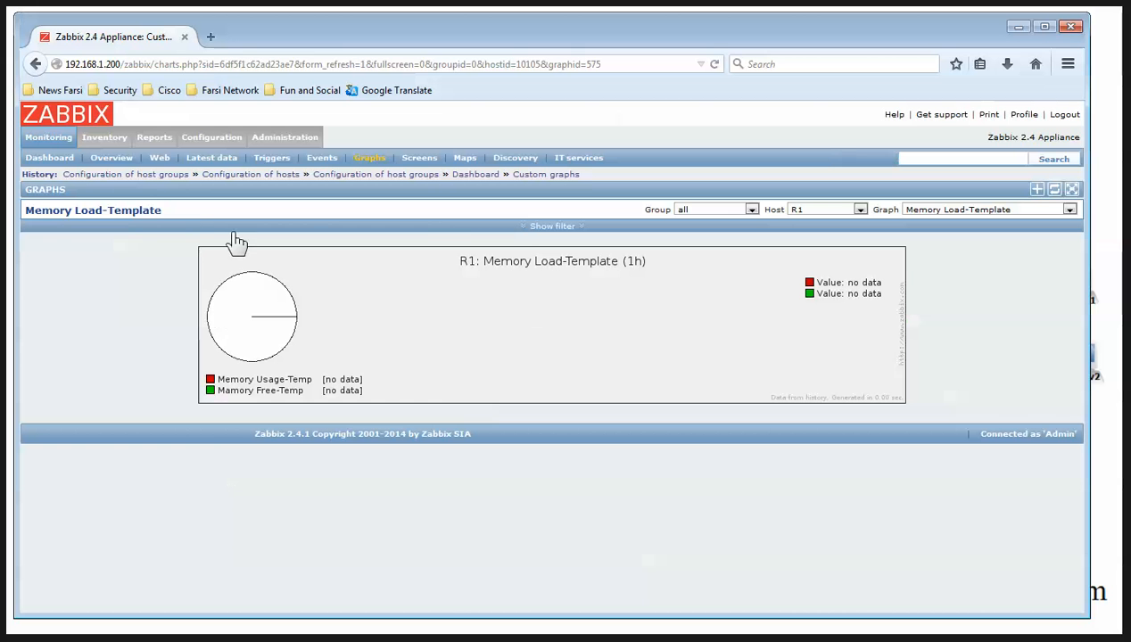
# Start a new host in Configuration > Hosts and name it R2
pyautogui.click(198, 140)
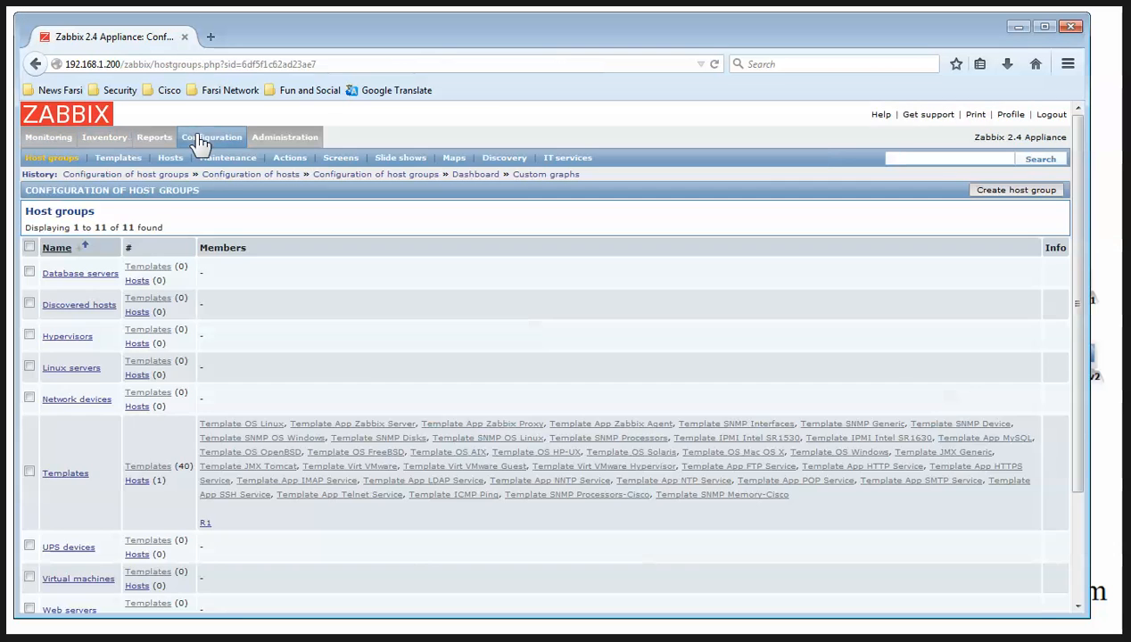
pyautogui.click(171, 158)
pyautogui.click(995, 191)
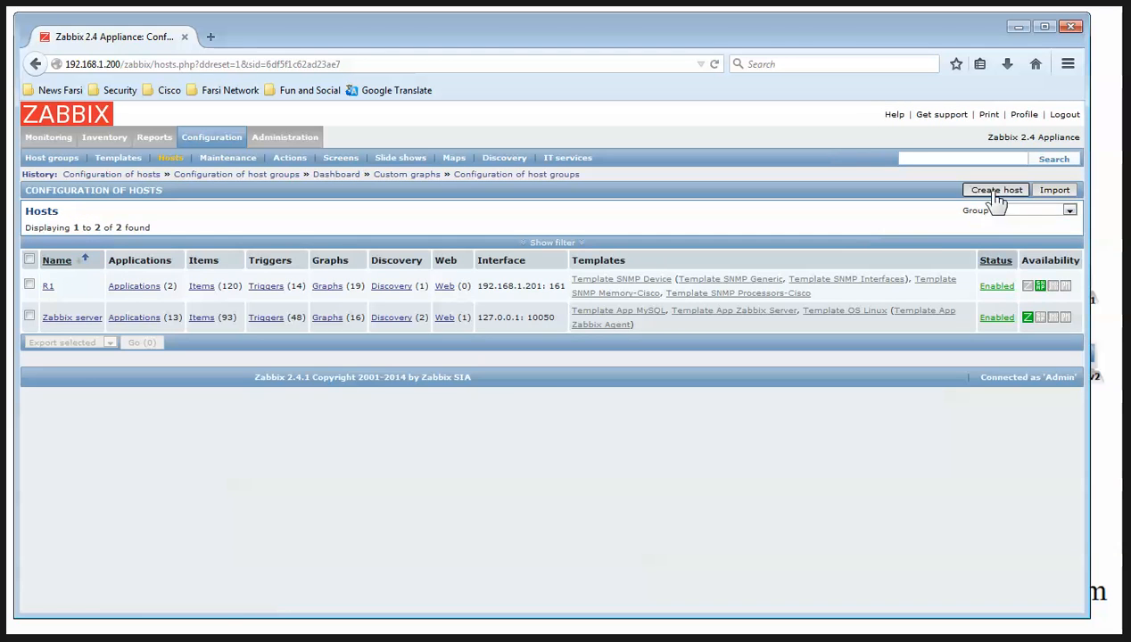
pyautogui.click(289, 241)
pyautogui.write('R2')
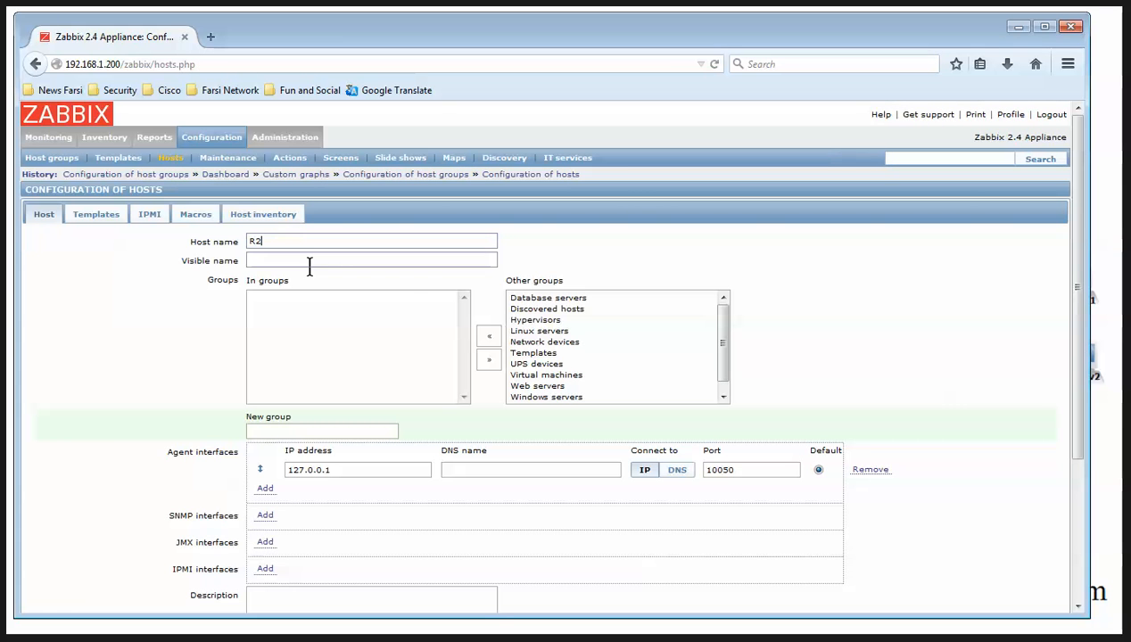
# Put R2 in the Templates group with an SNMP interface 192.168.1.202:161 and add it
pyautogui.click(541, 354)
pyautogui.click(489, 336)
pyautogui.click(872, 471)
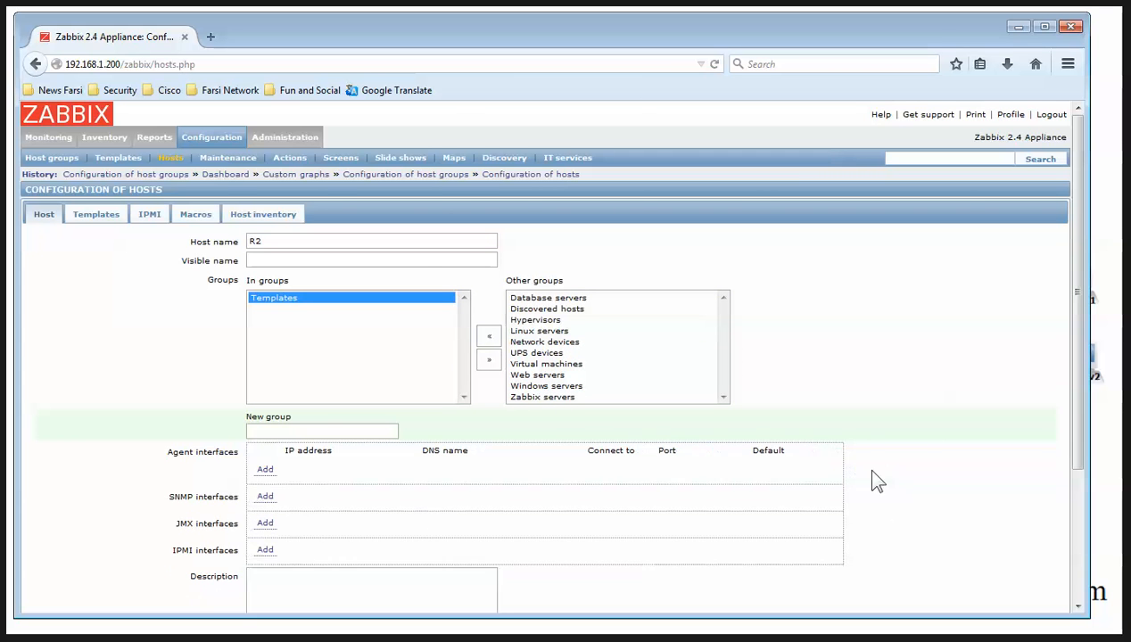
pyautogui.click(265, 496)
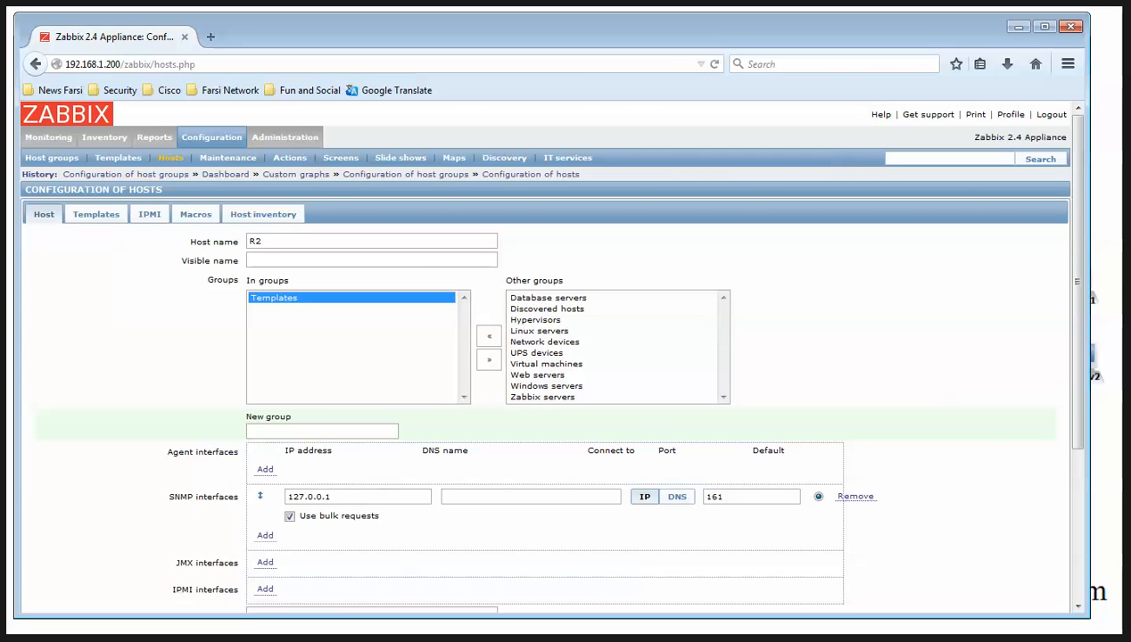
pyautogui.hotkey('alt', 'Tab')
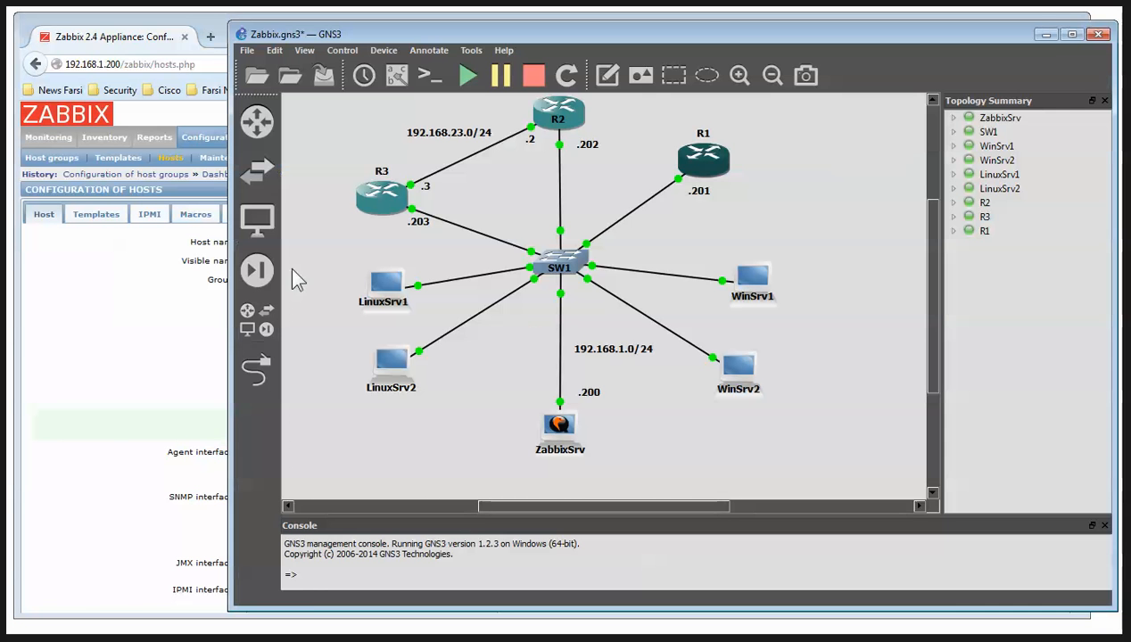
pyautogui.click(1046, 36)
pyautogui.write('192.168.1.202')
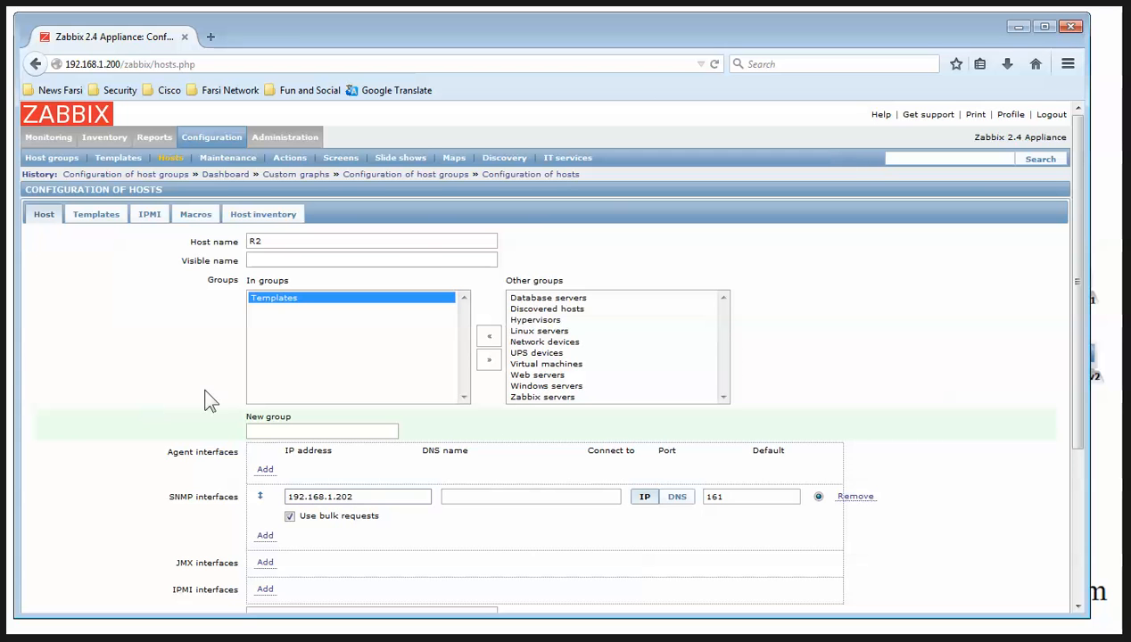
pyautogui.scroll(-4, 357, 464)
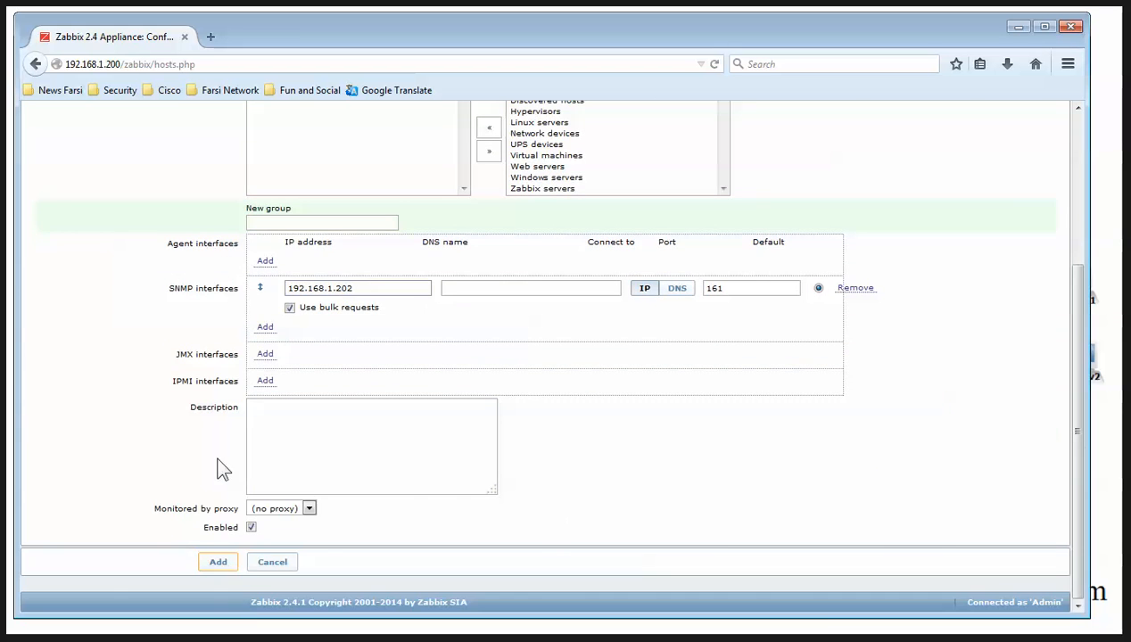
pyautogui.click(218, 562)
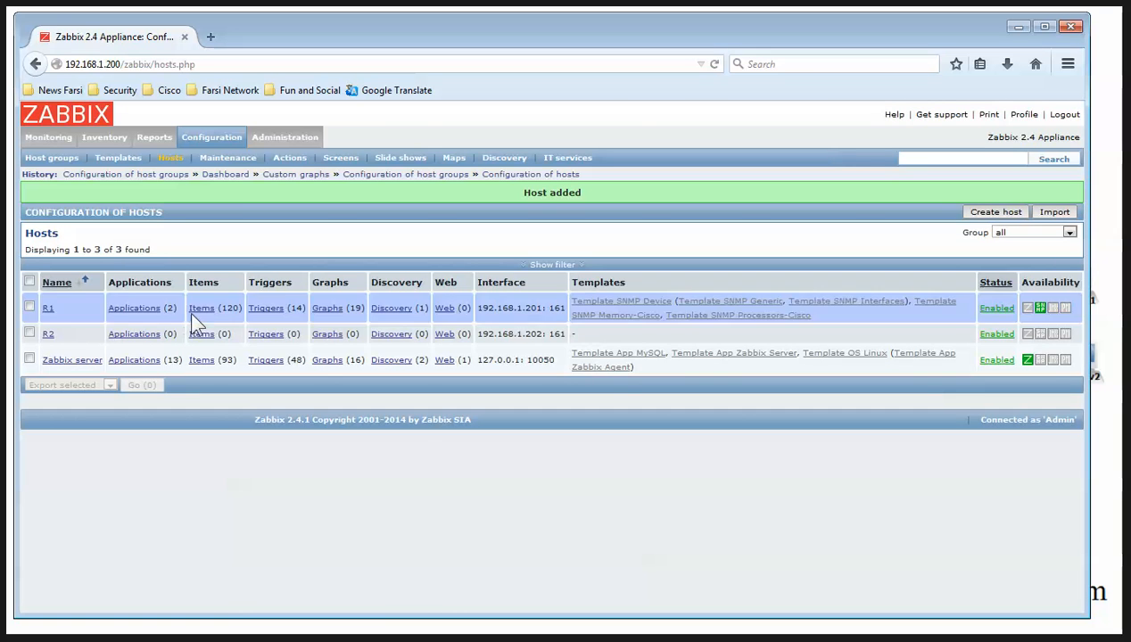
# Add Template SNMP Device, SNMP Memory-Cisco and SNMP Processors-Cisco to R2, then open its Macros tab
pyautogui.click(49, 335)
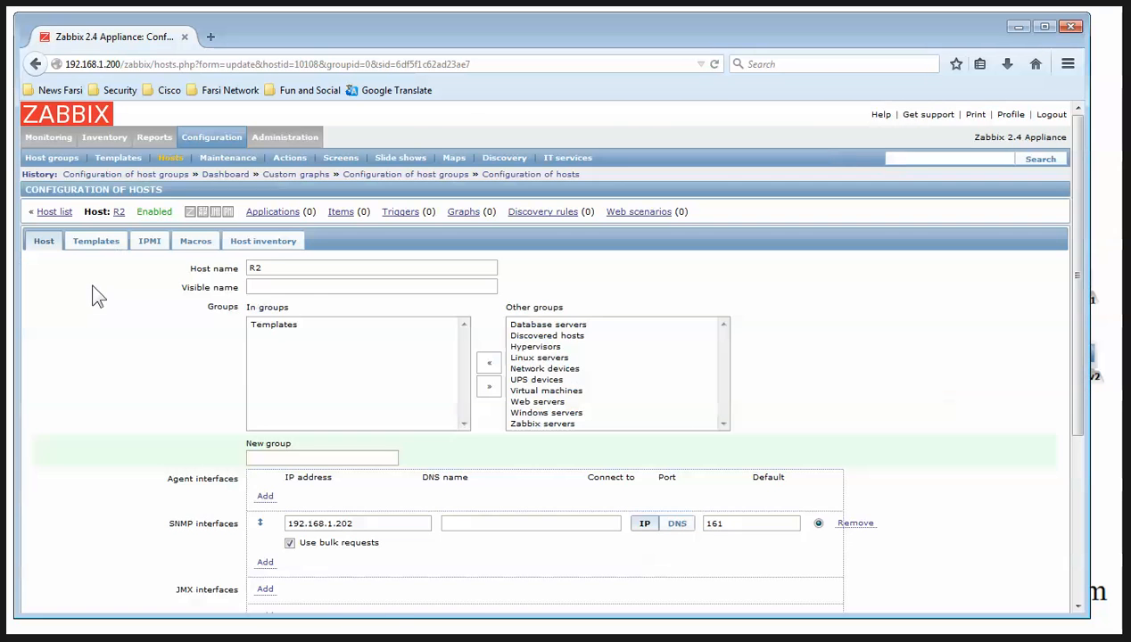
pyautogui.click(97, 242)
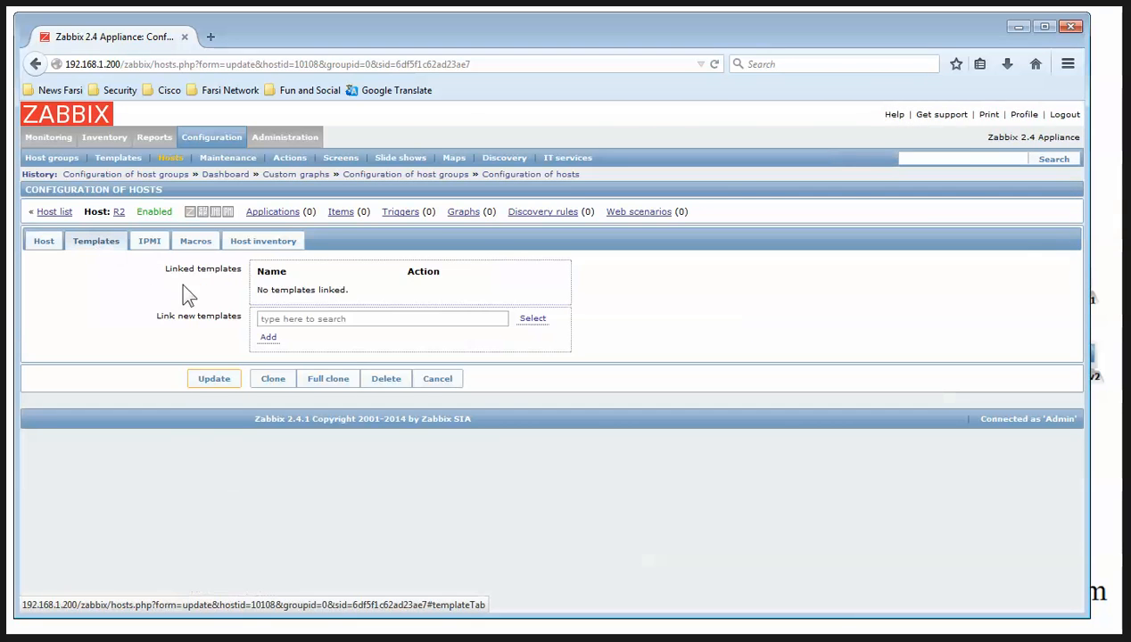
pyautogui.click(533, 321)
pyautogui.scroll(-8, 638, 339)
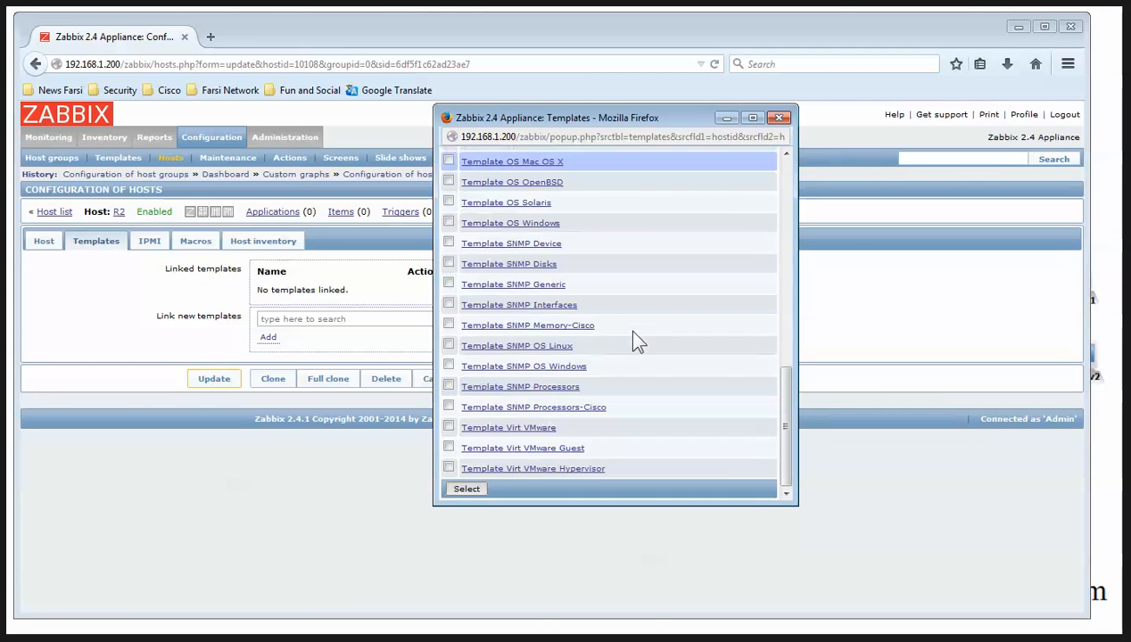
pyautogui.click(449, 325)
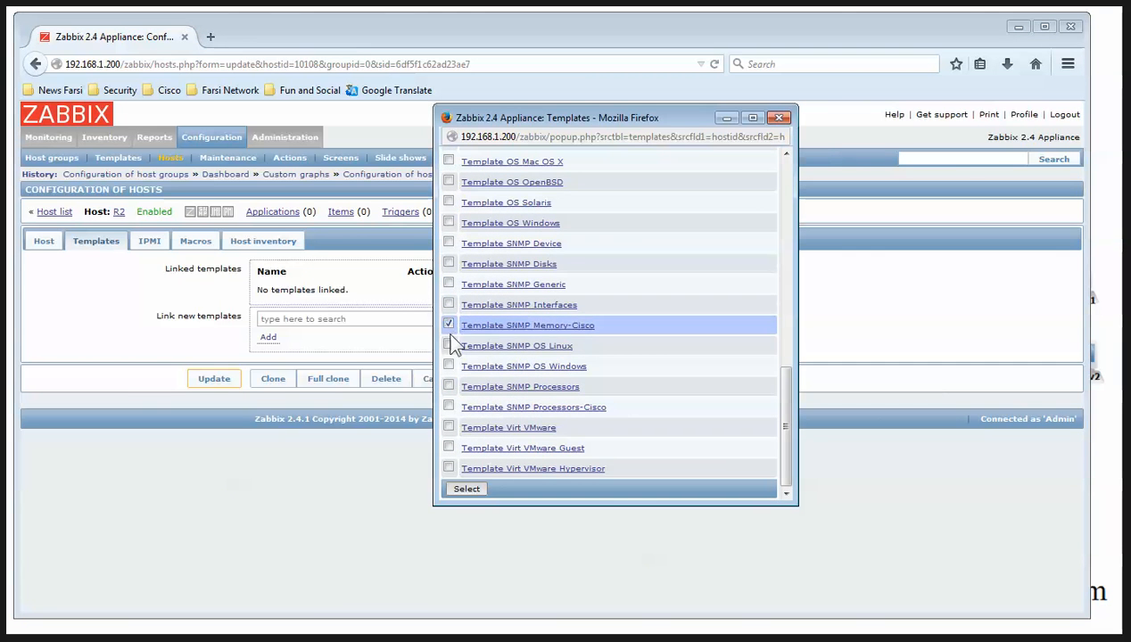
pyautogui.click(448, 406)
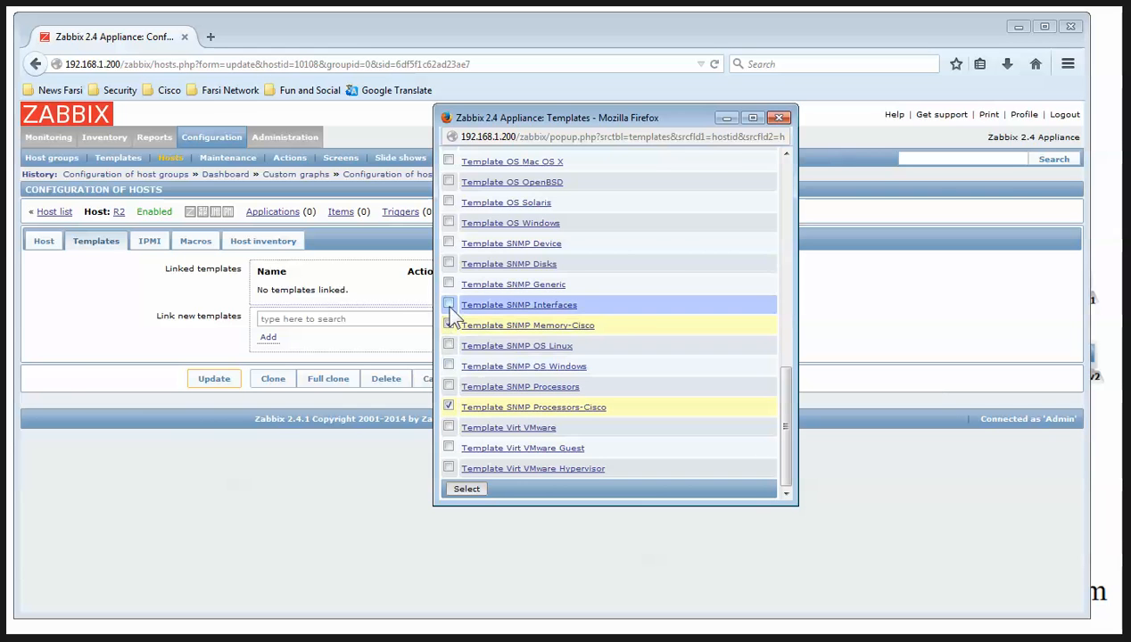
pyautogui.click(447, 242)
pyautogui.click(468, 489)
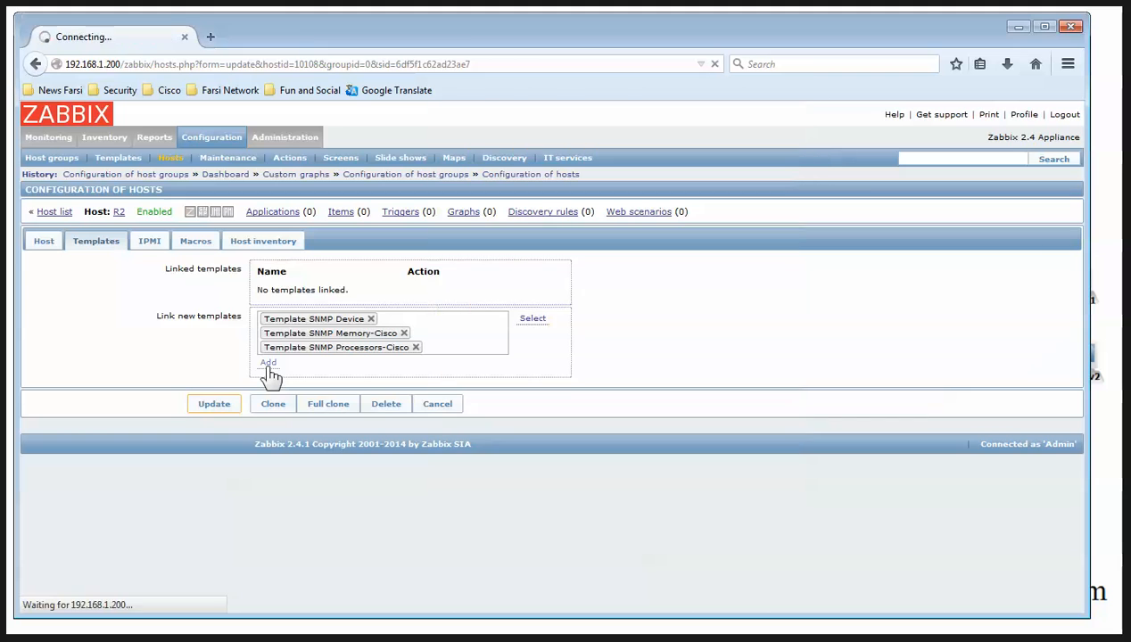
pyautogui.click(269, 376)
pyautogui.click(195, 241)
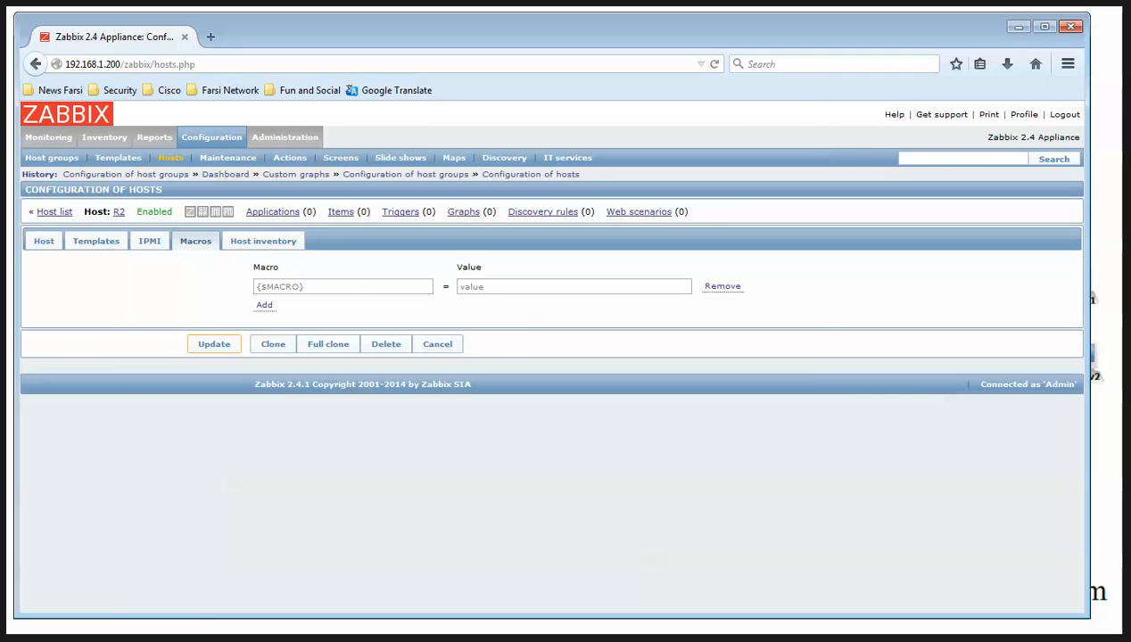
pyautogui.hotkey('alt', 'Tab')
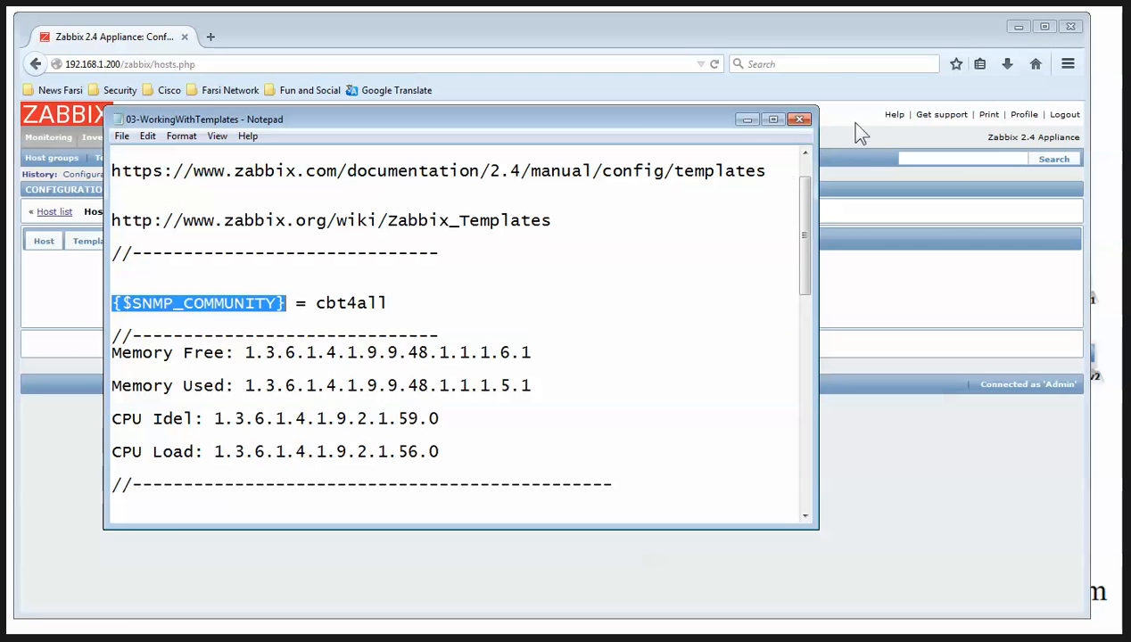
# Paste {$SNMP_COMMUNITY} as the name of R2's macro
pyautogui.click(747, 120)
pyautogui.click(290, 287)
pyautogui.write('{$SNMP_COMMUNITY}')
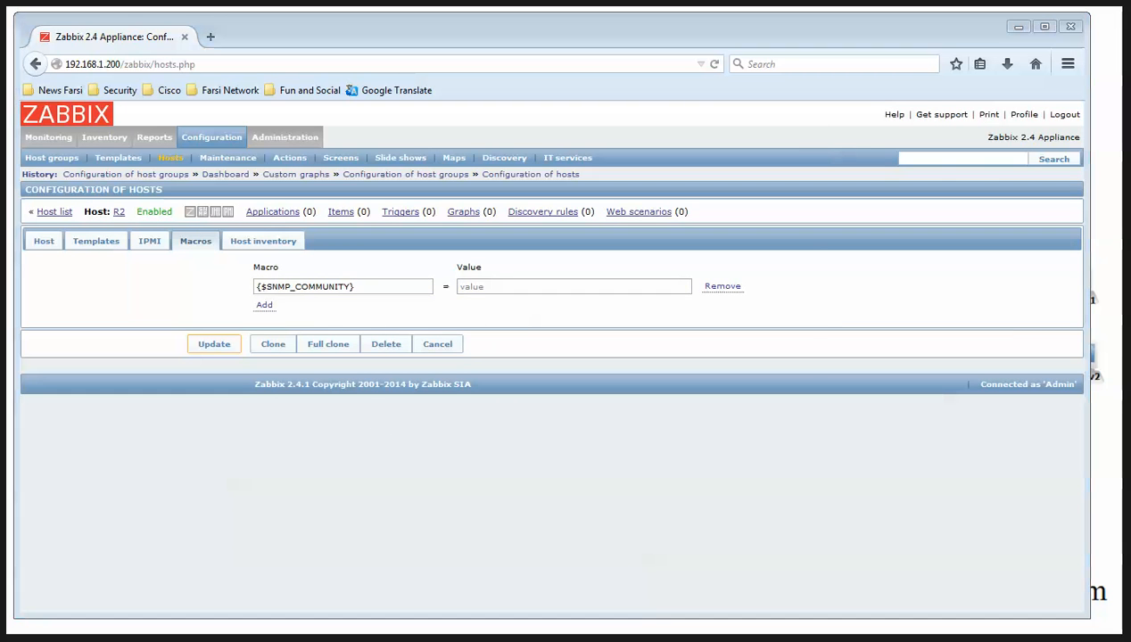
# Close R1's terminal session and switch to the GNS3 network topology
pyautogui.hotkey('alt', 'Tab')
pyautogui.click(798, 109)
pyautogui.hotkey('alt', 'Tab')
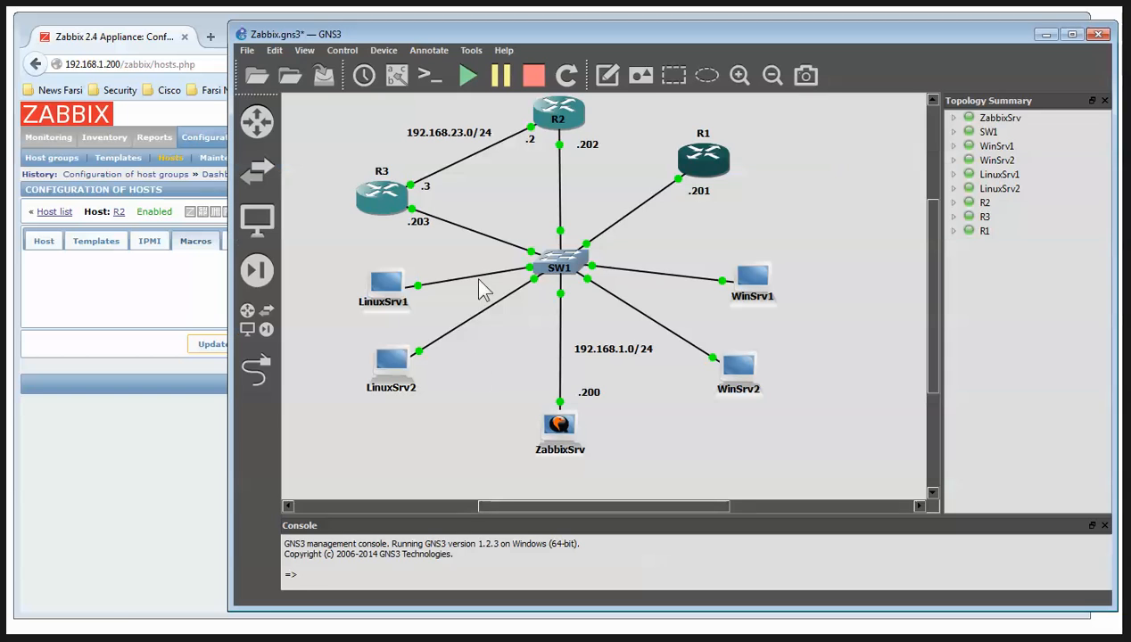
# Open R2's console, run 'sh run | s snmp', and copy the read-only community string
pyautogui.rightClick(573, 122)
pyautogui.click(614, 180)
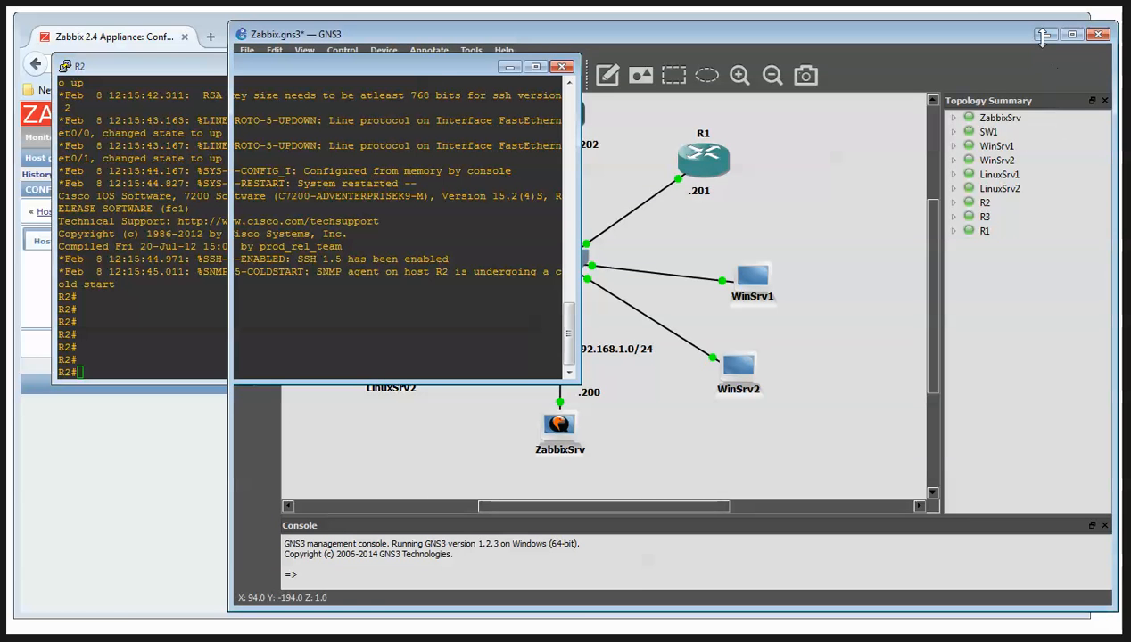
pyautogui.press('Return')
pyautogui.press('Return')
pyautogui.press('Return')
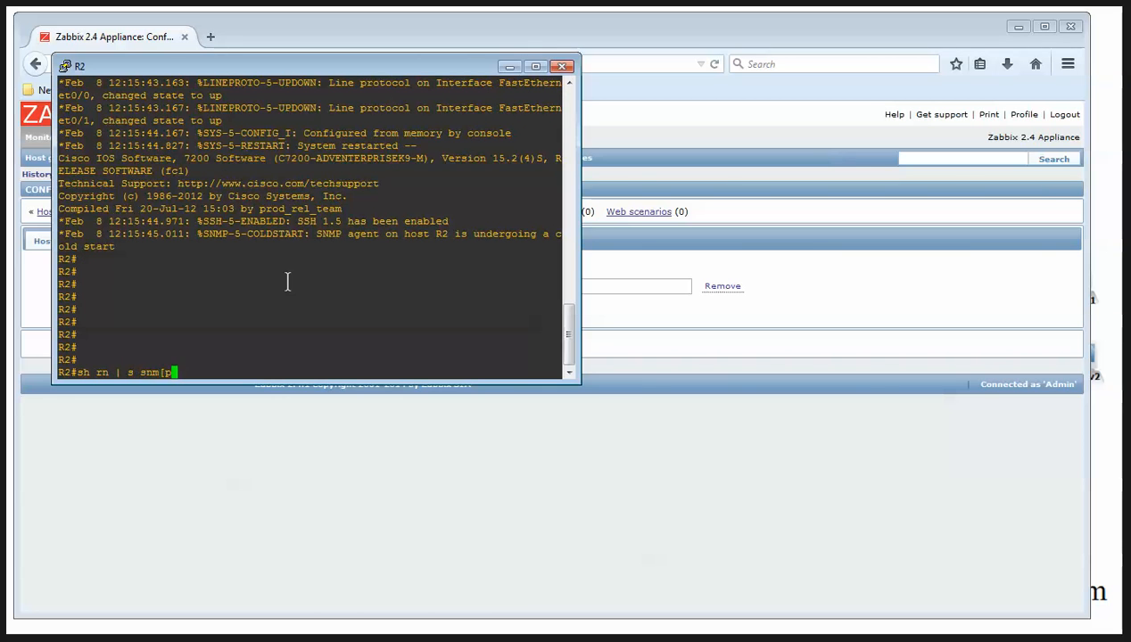
pyautogui.write('sh rn | s snmp')
pyautogui.press('Return')
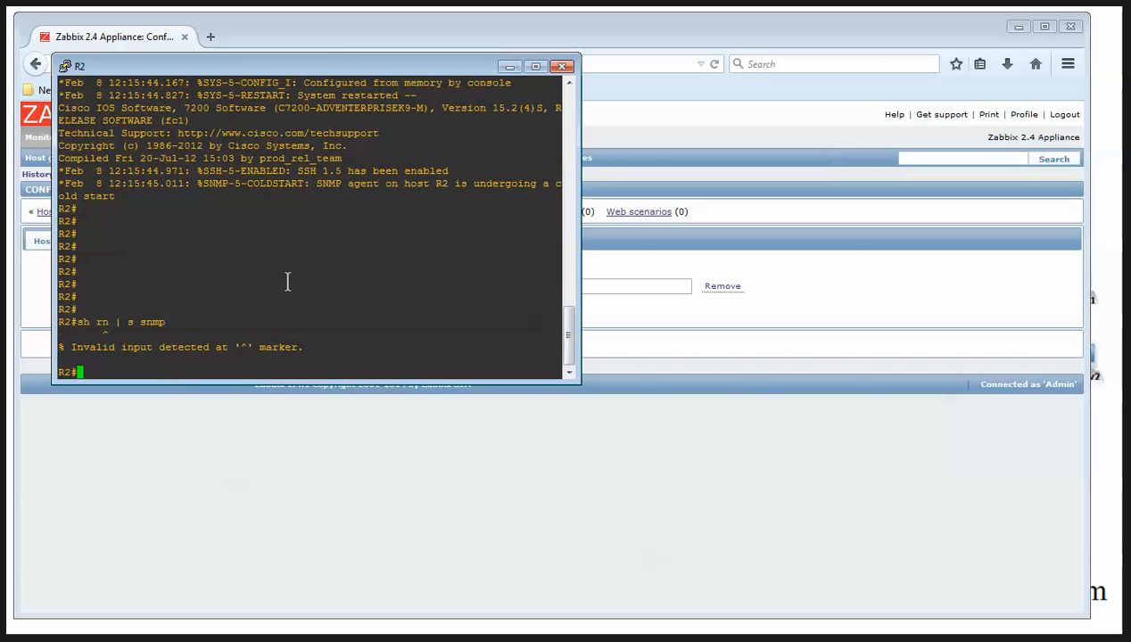
pyautogui.press('Up')
pyautogui.write('u')
pyautogui.press('Return')
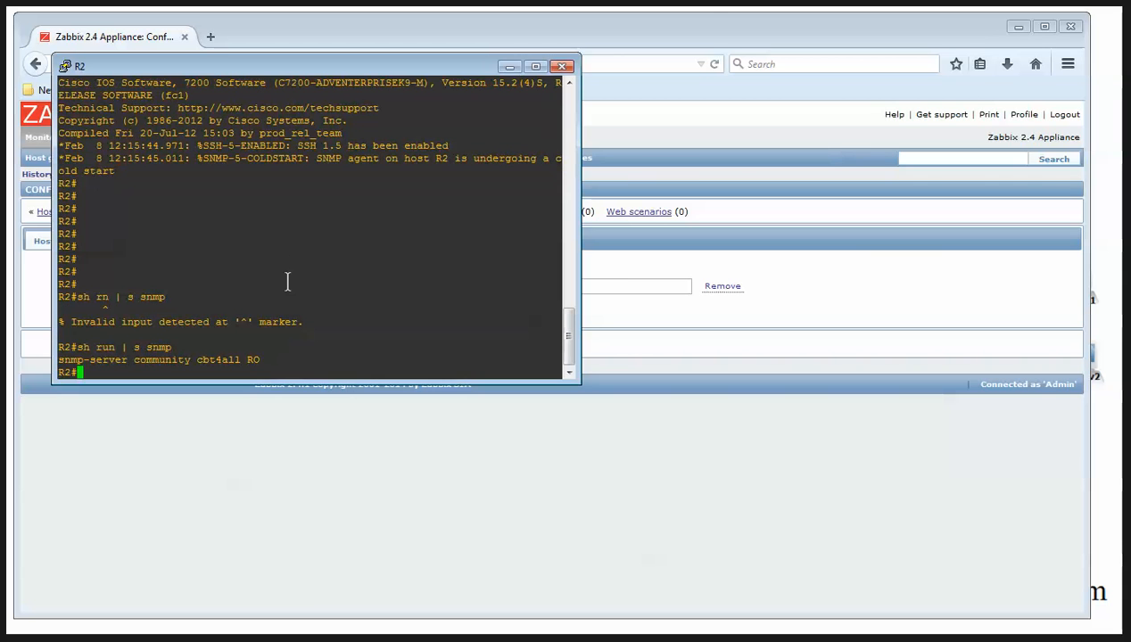
pyautogui.doubleClick(223, 359)
pyautogui.click(673, 294)
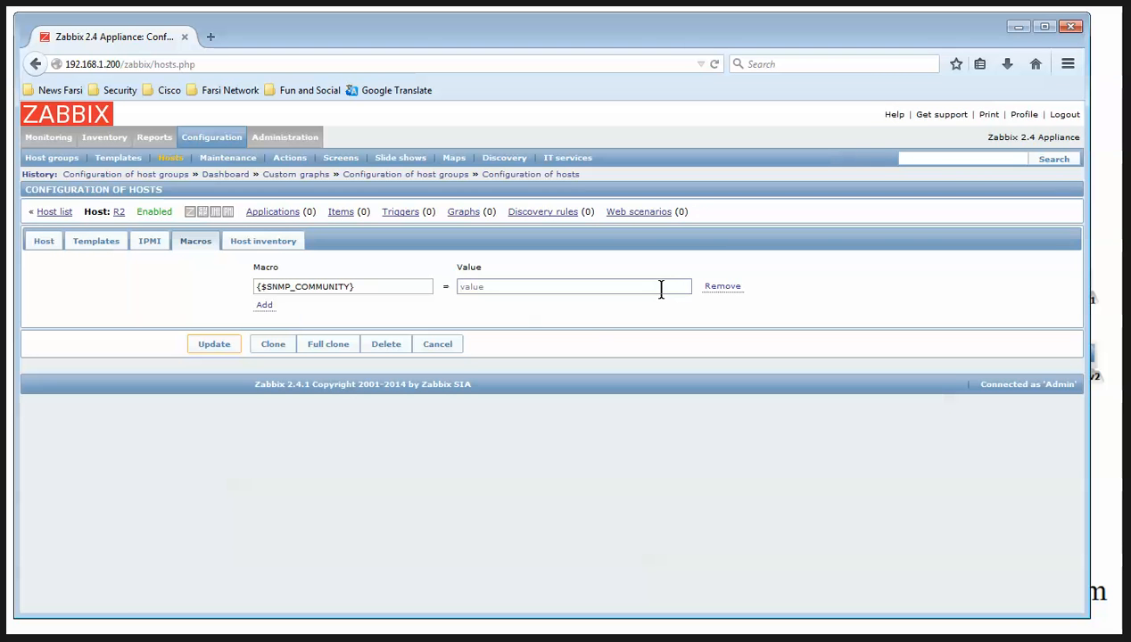
# Save the copied community string as R2's macro value, then start a new host R3
pyautogui.write('cbt4all')
pyautogui.click(221, 348)
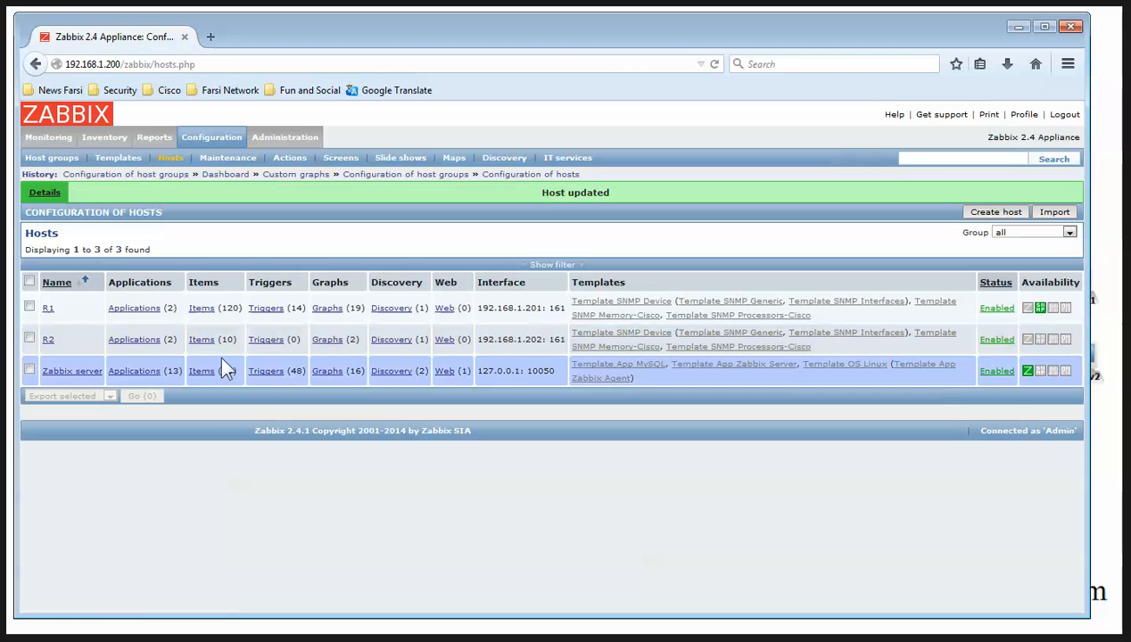
pyautogui.click(996, 211)
pyautogui.click(270, 242)
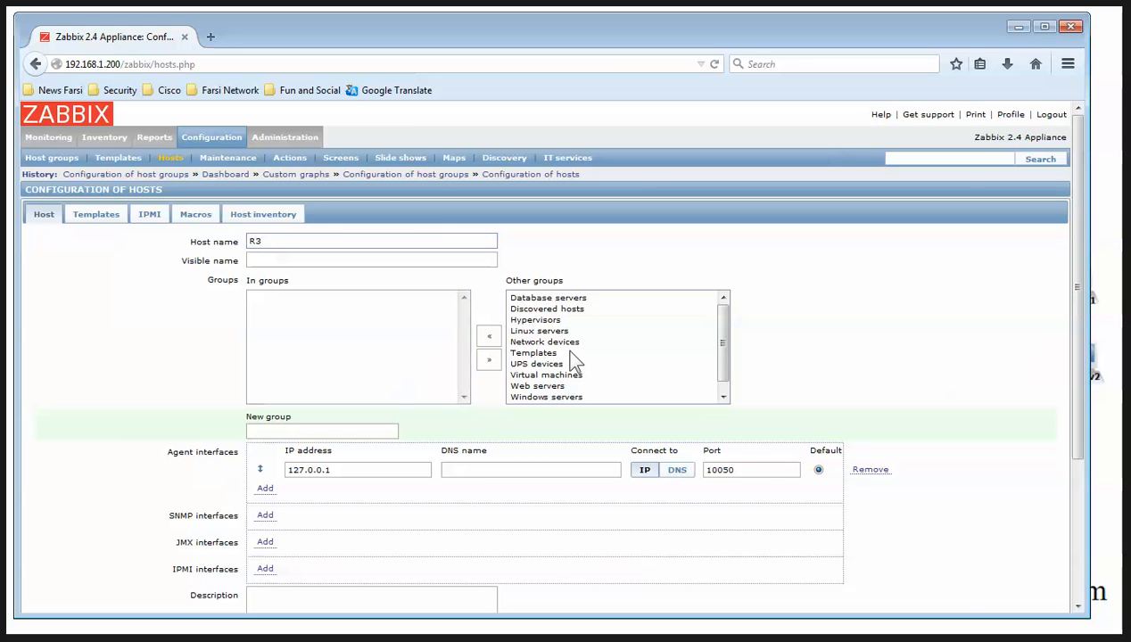
# Put R3 in the Templates group with an SNMP interface at 192.168.1.203 replacing the agent interface
pyautogui.click(539, 354)
pyautogui.click(489, 336)
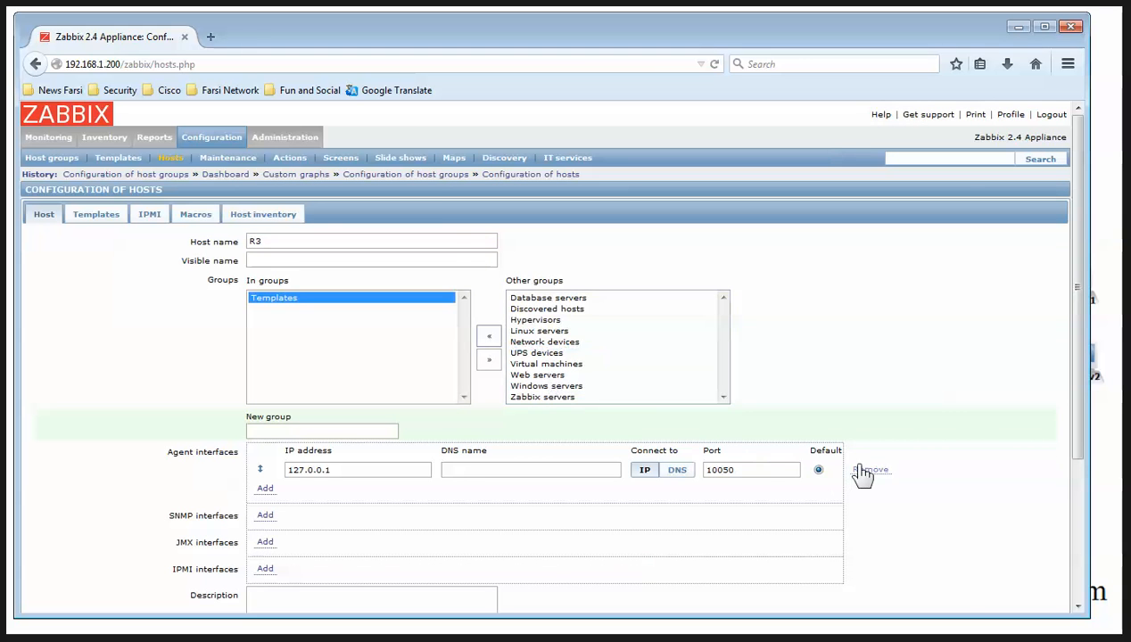
pyautogui.click(870, 470)
pyautogui.click(265, 496)
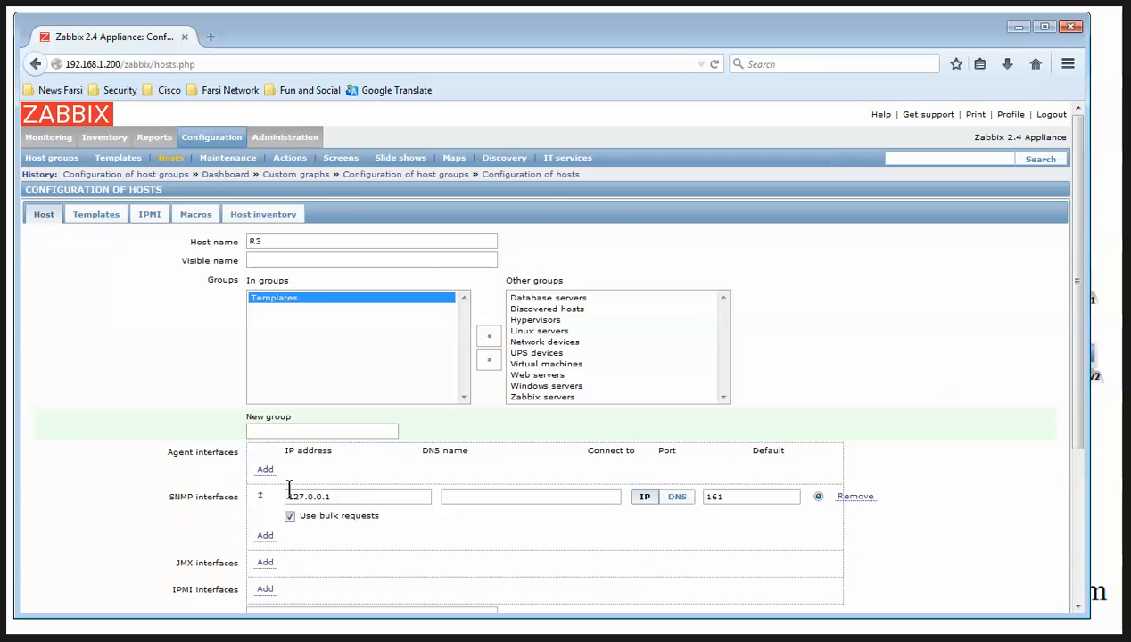
pyautogui.moveTo(328, 497); pyautogui.dragTo(271, 475)
pyautogui.write('192.168.1.203')
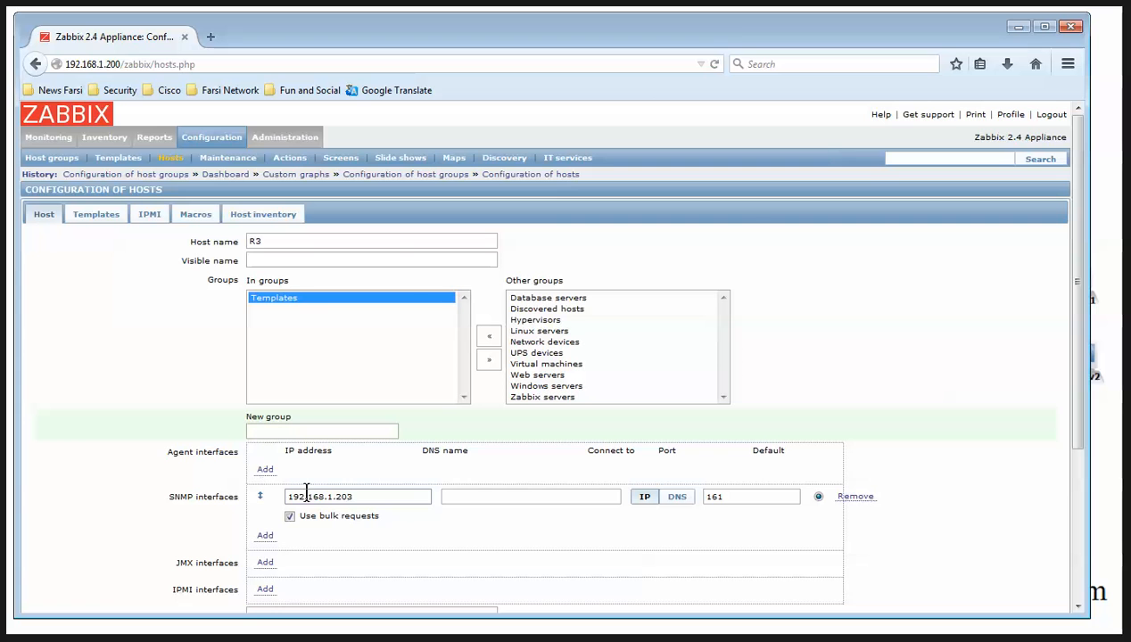
pyautogui.hotkey('alt', 'Tab')
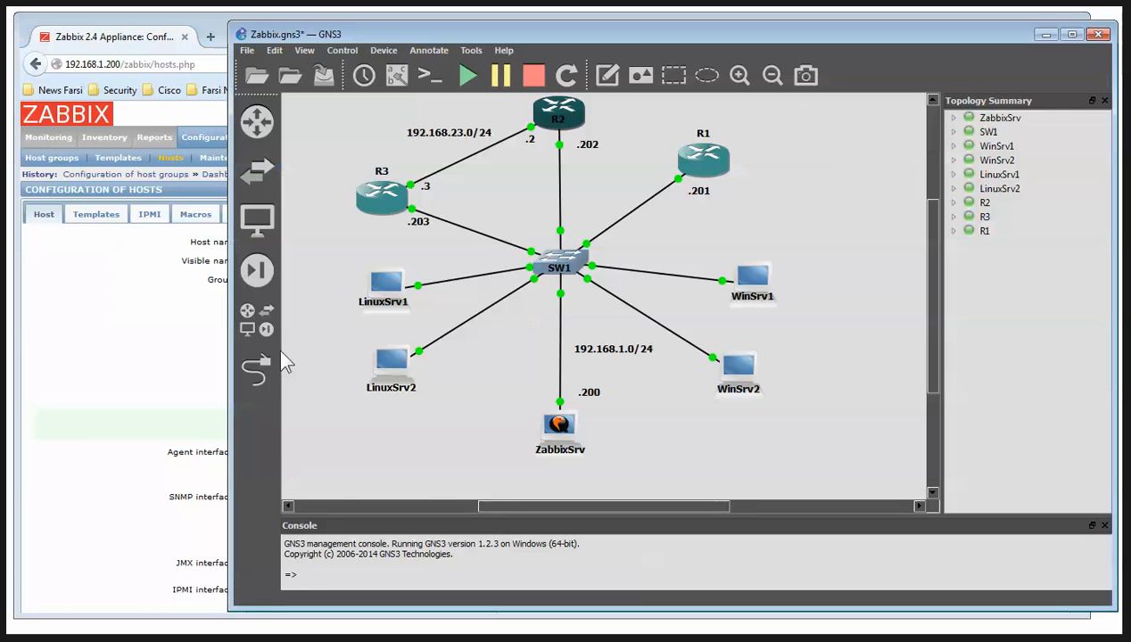
pyautogui.hotkey('alt', 'Tab')
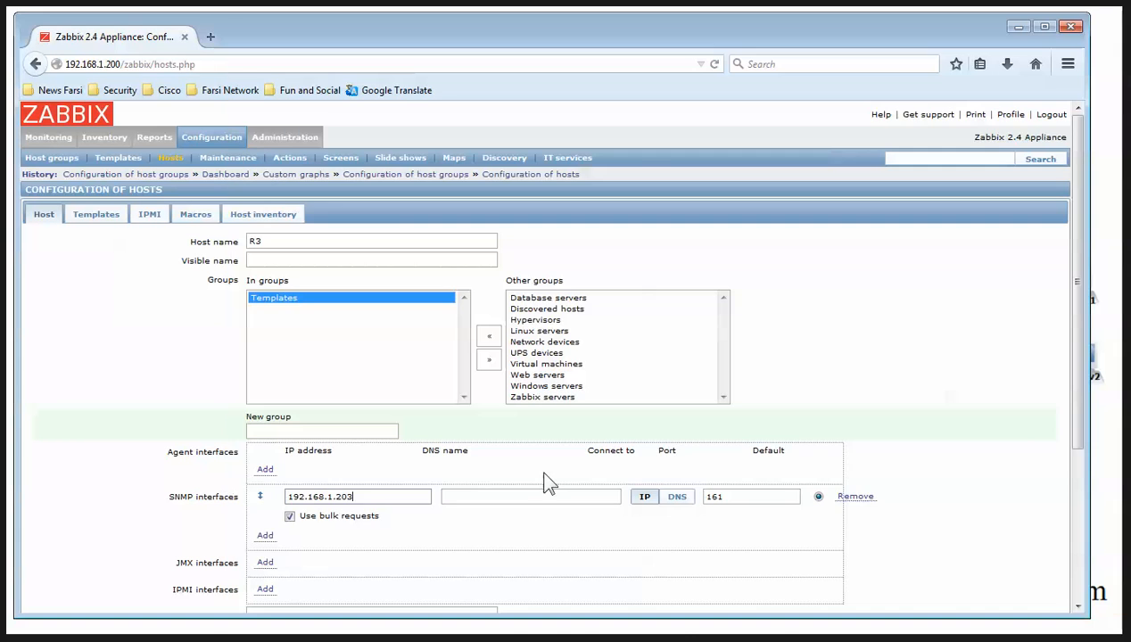
pyautogui.scroll(-5, 329, 409)
pyautogui.scroll(5, 222, 303)
pyautogui.click(98, 221)
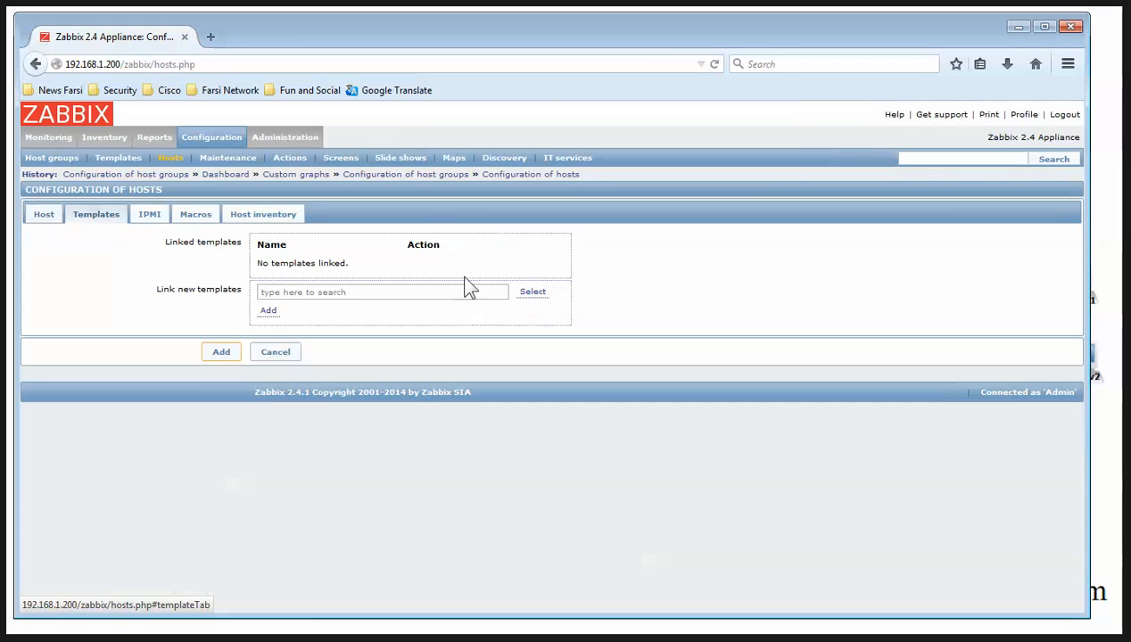
# Select Template SNMP Memory-Cisco, SNMP Device and SNMP Processors-Cisco for linking to R3
pyautogui.click(532, 294)
pyautogui.scroll(-5, 608, 367)
pyautogui.scroll(2, 585, 377)
pyautogui.scroll(-3, 600, 371)
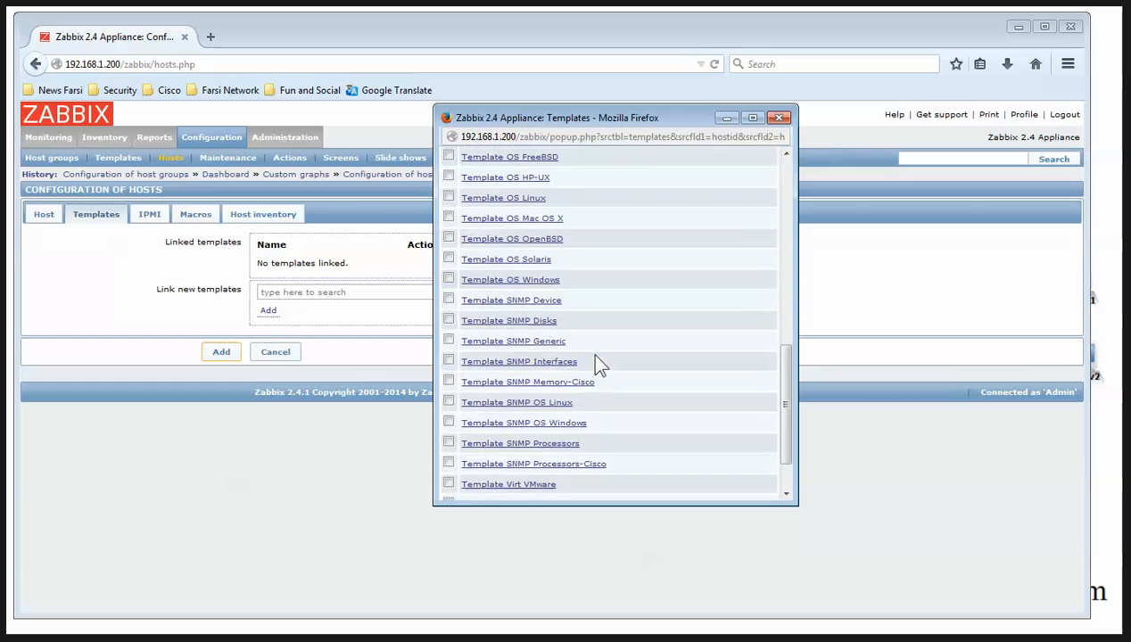
pyautogui.scroll(-2, 600, 366)
pyautogui.click(449, 324)
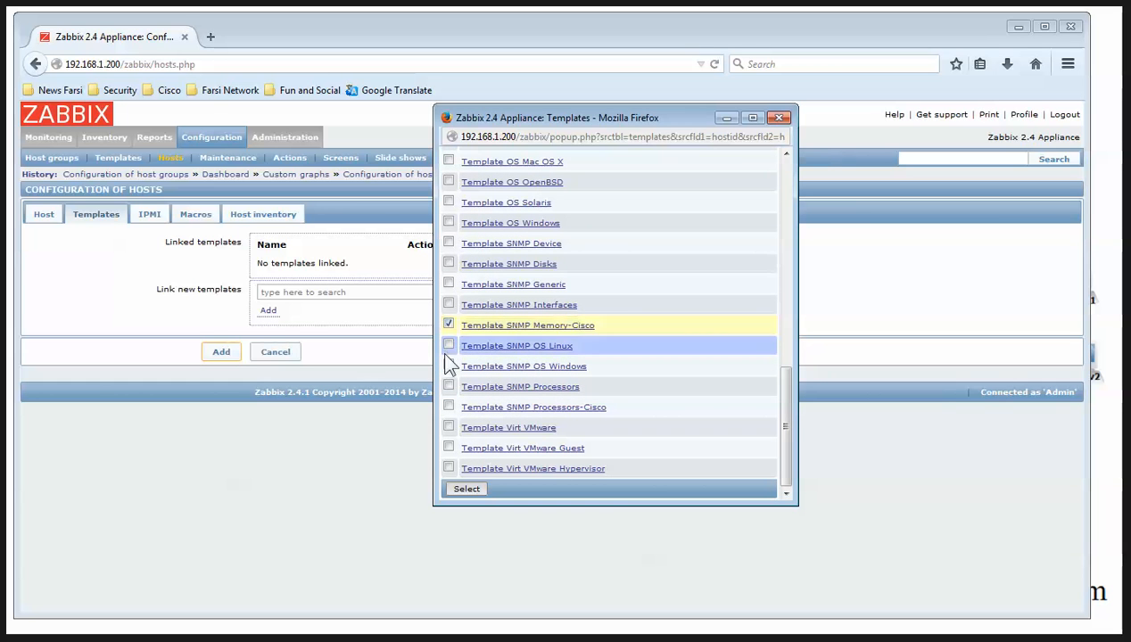
pyautogui.click(449, 244)
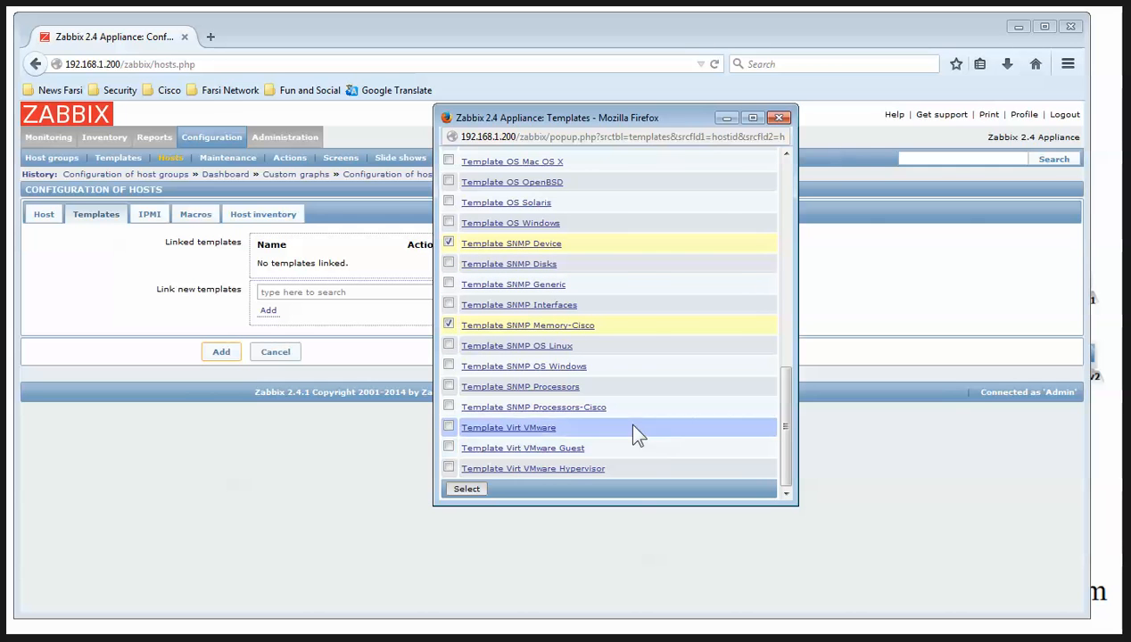
pyautogui.click(449, 407)
pyautogui.click(468, 490)
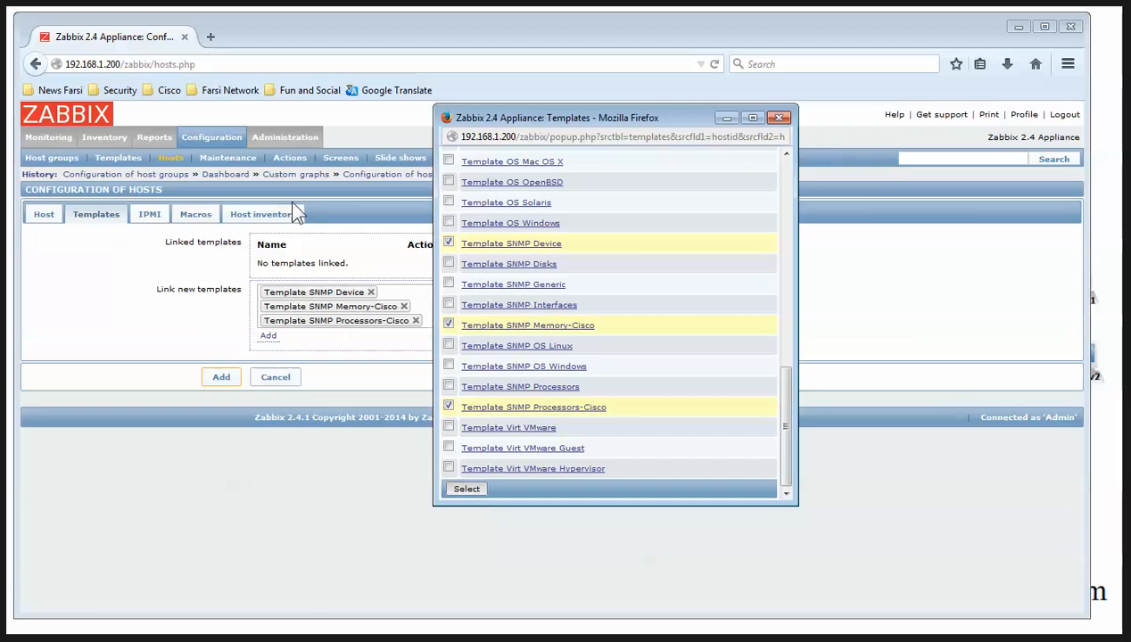
# Add the {$SNMP_COMMUNITY} macro with the community string value and save host R3
pyautogui.click(194, 216)
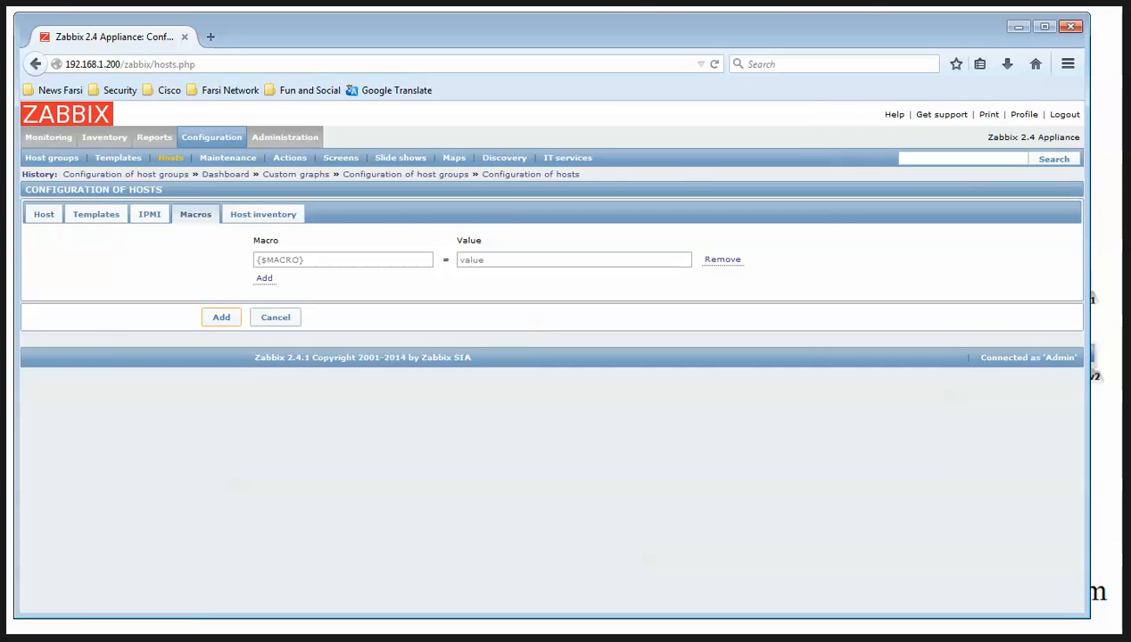
pyautogui.hotkey('alt', 'Tab')
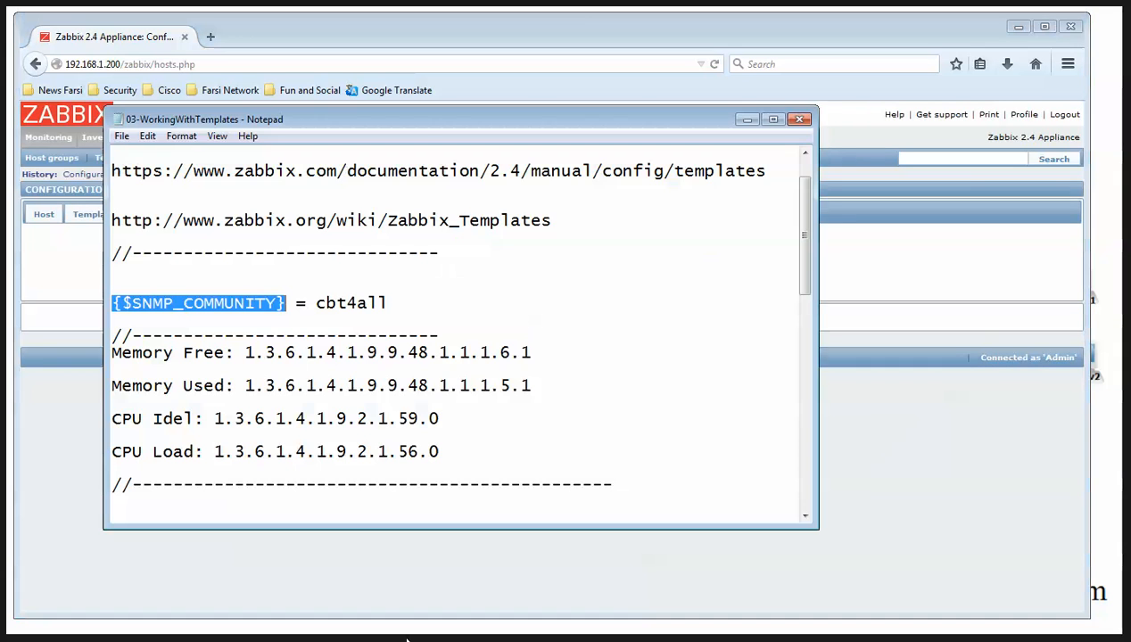
pyautogui.click(745, 121)
pyautogui.click(344, 260)
pyautogui.write('{$SNMP_COMMUNITY}')
pyautogui.click(549, 259)
pyautogui.write('cbt')
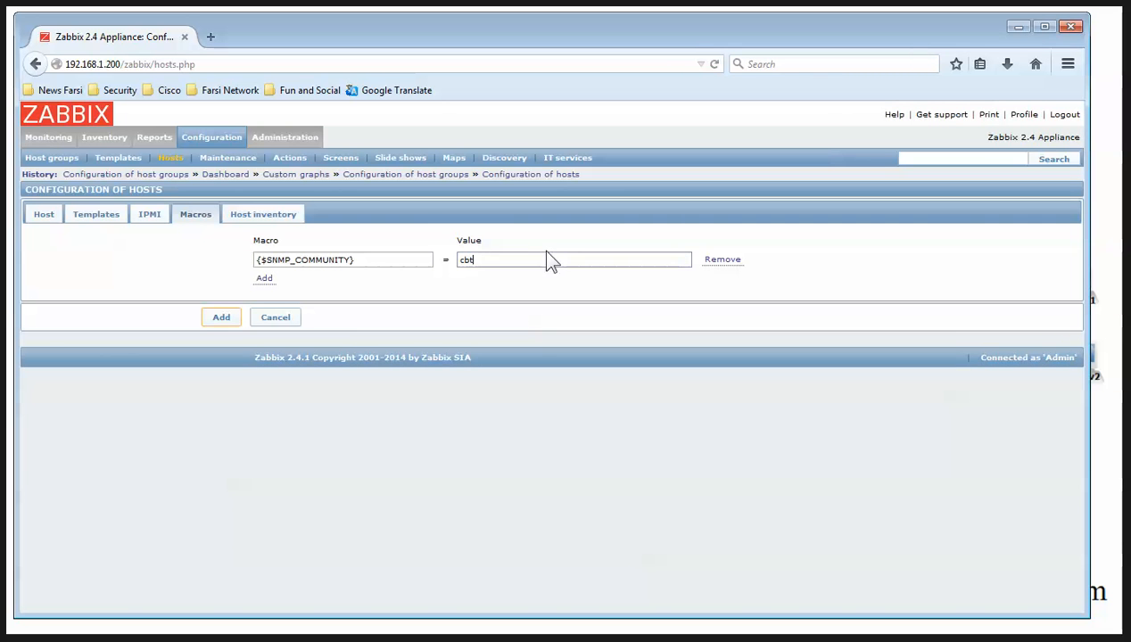
pyautogui.write('4all')
pyautogui.click(220, 319)
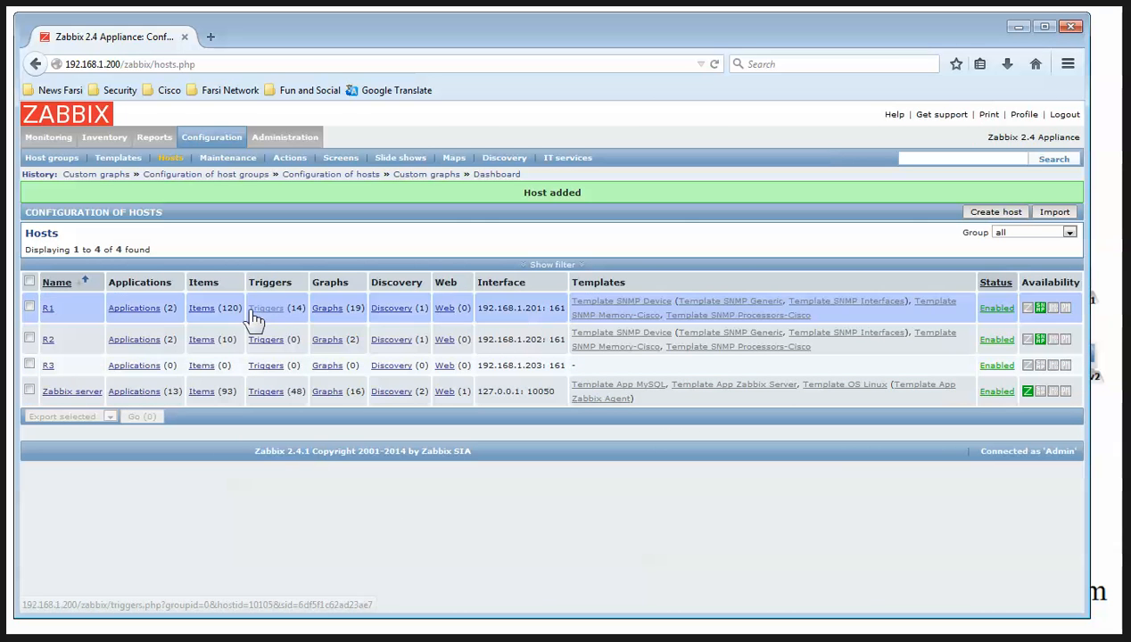
# Open R1's Network interfaces discovery rule, save it, and return to the hosts list
pyautogui.click(392, 308)
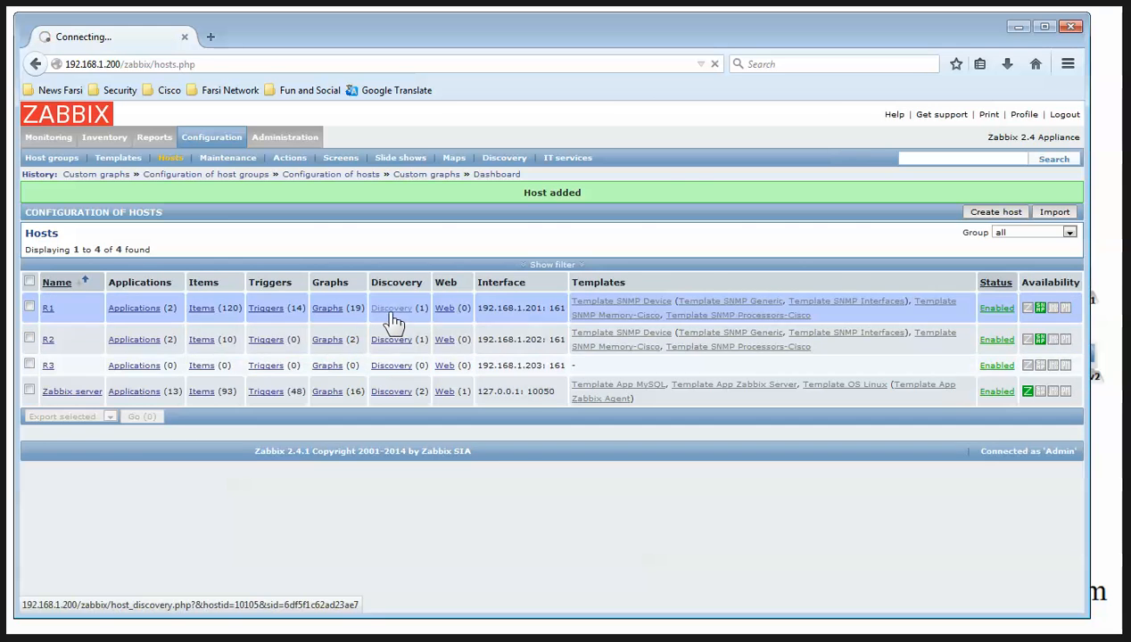
pyautogui.click(210, 297)
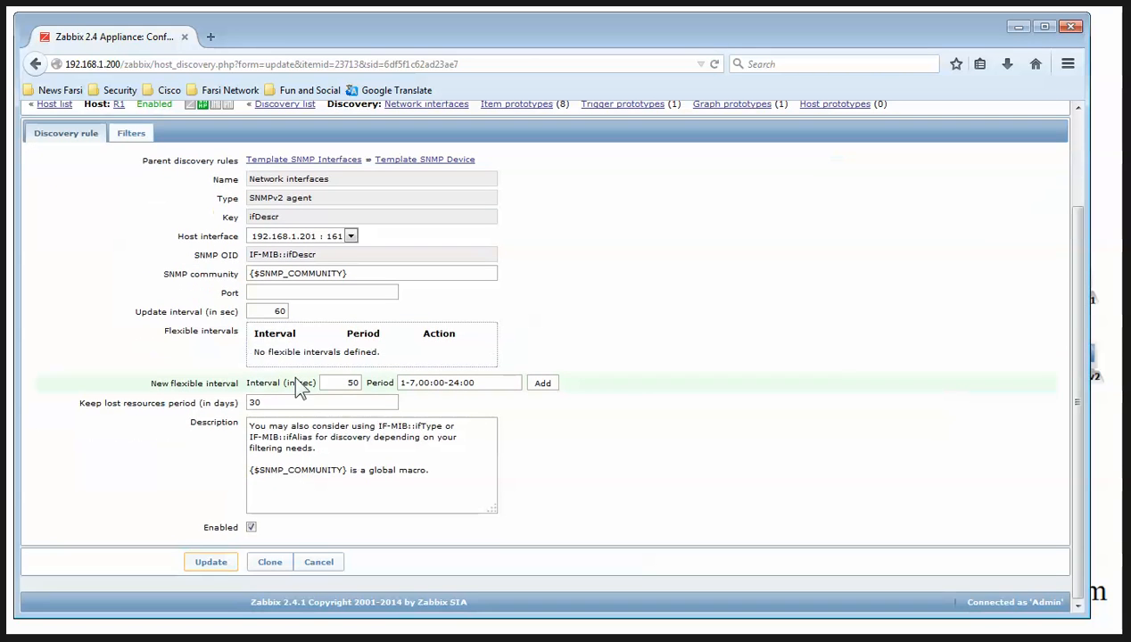
pyautogui.click(214, 561)
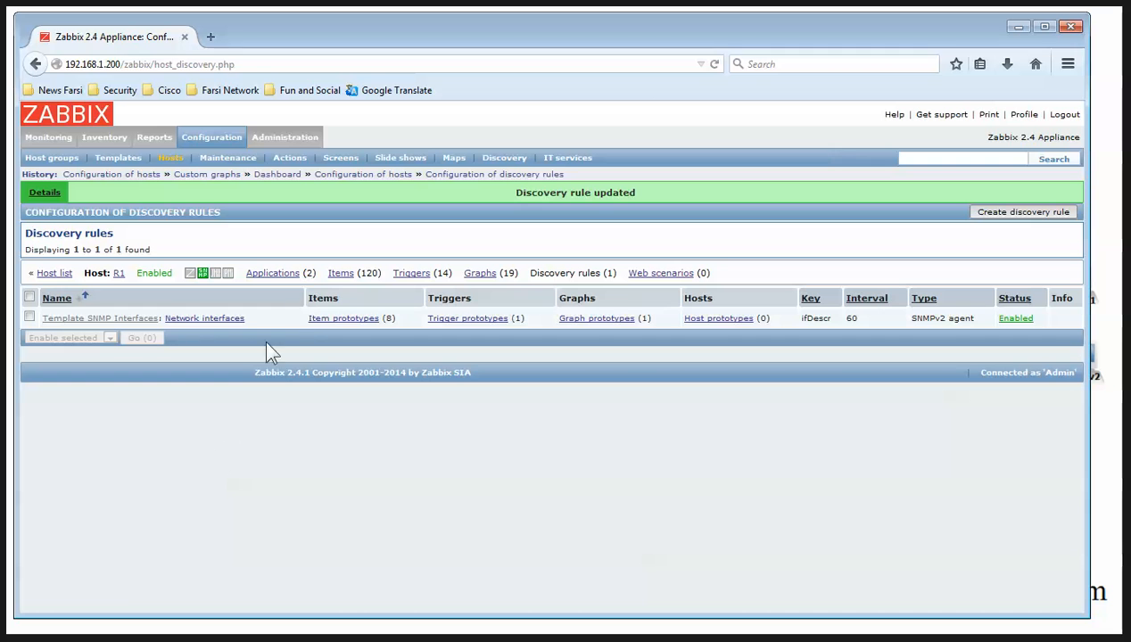
pyautogui.click(55, 273)
# Change R2's Network interfaces discovery update interval from 3600 to 60 seconds and save
pyautogui.click(392, 318)
pyautogui.click(227, 297)
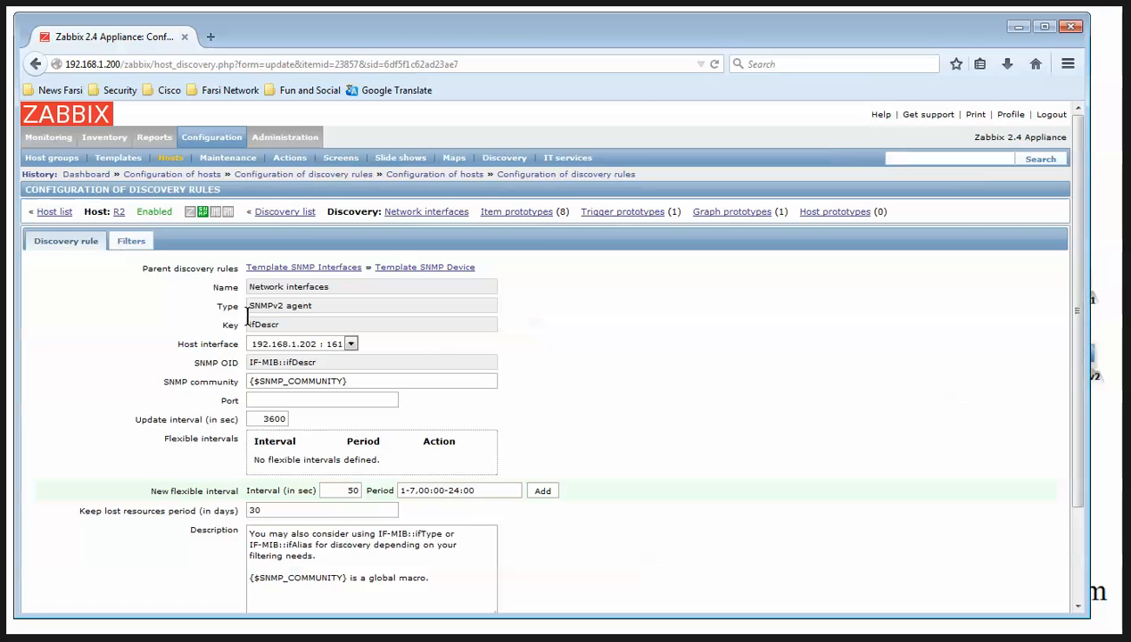
pyautogui.doubleClick(276, 419)
pyautogui.scroll(-3, 307, 437)
pyautogui.click(215, 560)
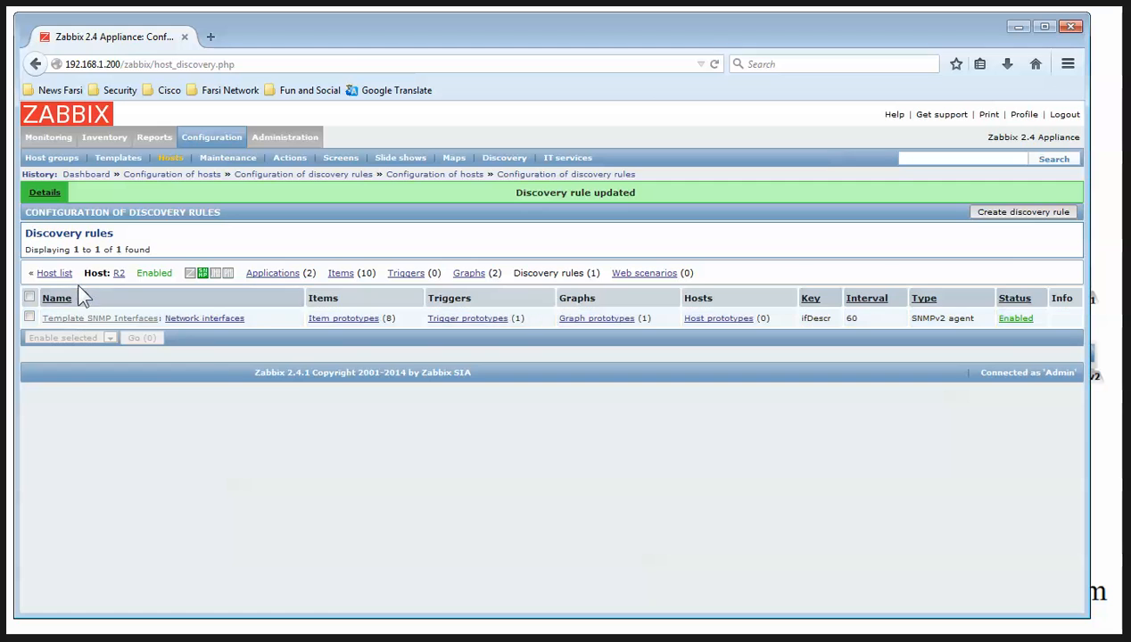
pyautogui.click(53, 273)
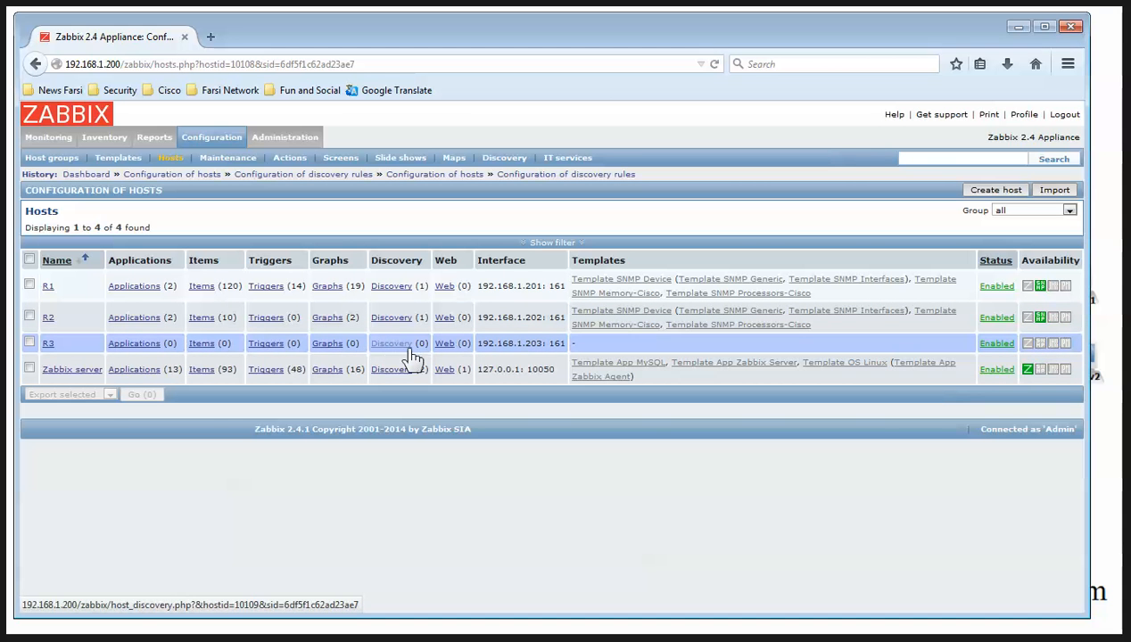
pyautogui.click(214, 141)
pyautogui.click(55, 143)
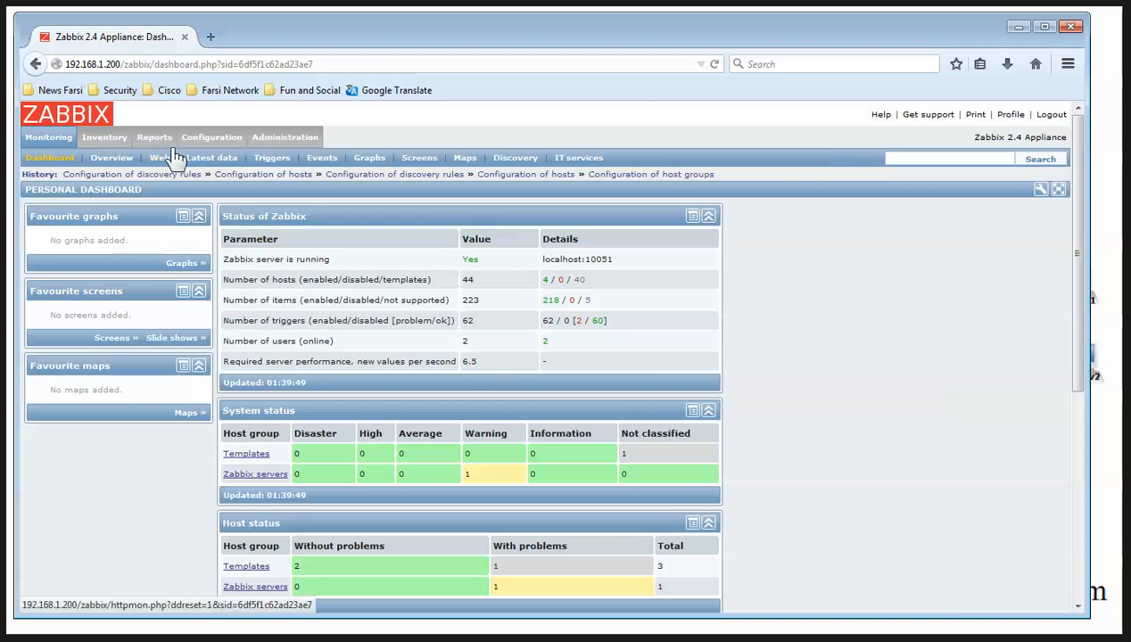
pyautogui.click(384, 161)
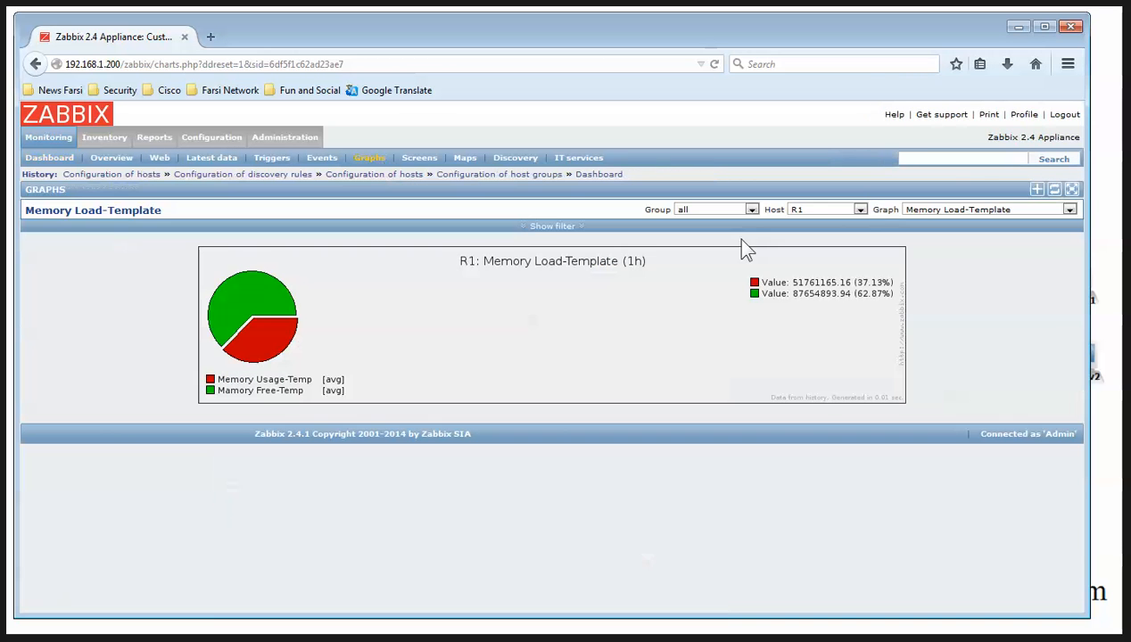
pyautogui.click(972, 208)
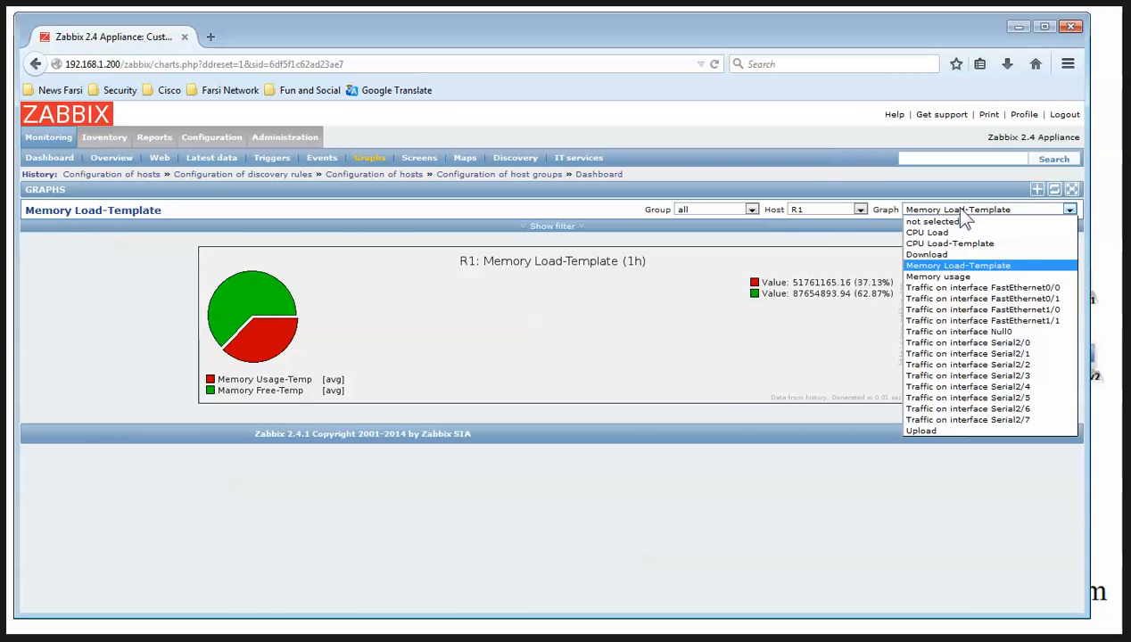
pyautogui.click(819, 210)
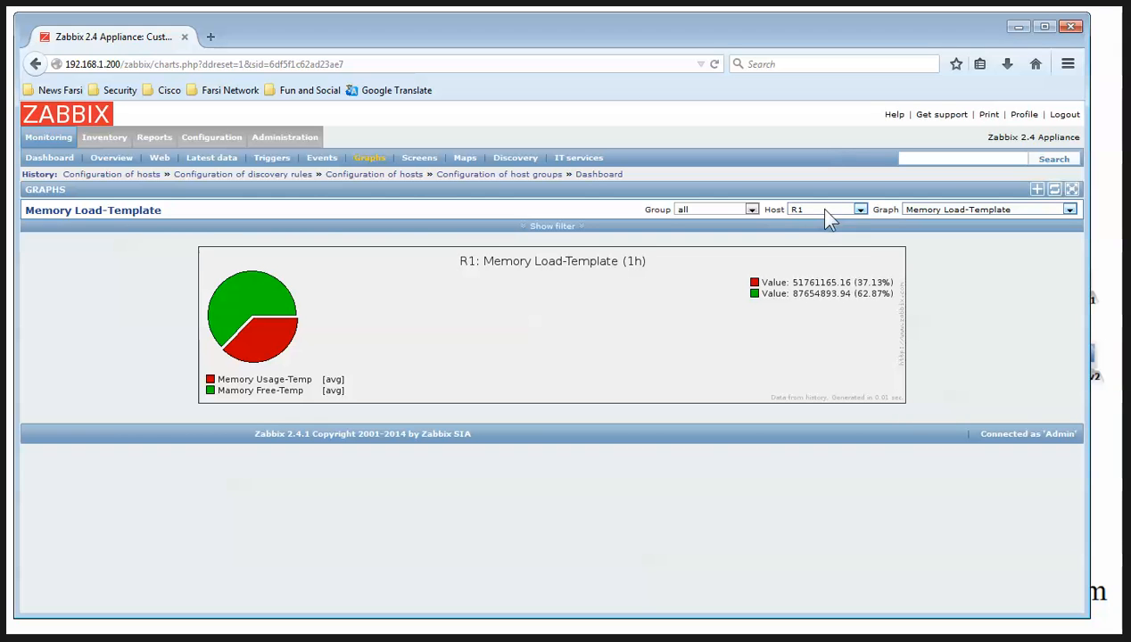
pyautogui.click(816, 207)
pyautogui.click(815, 247)
pyautogui.click(991, 209)
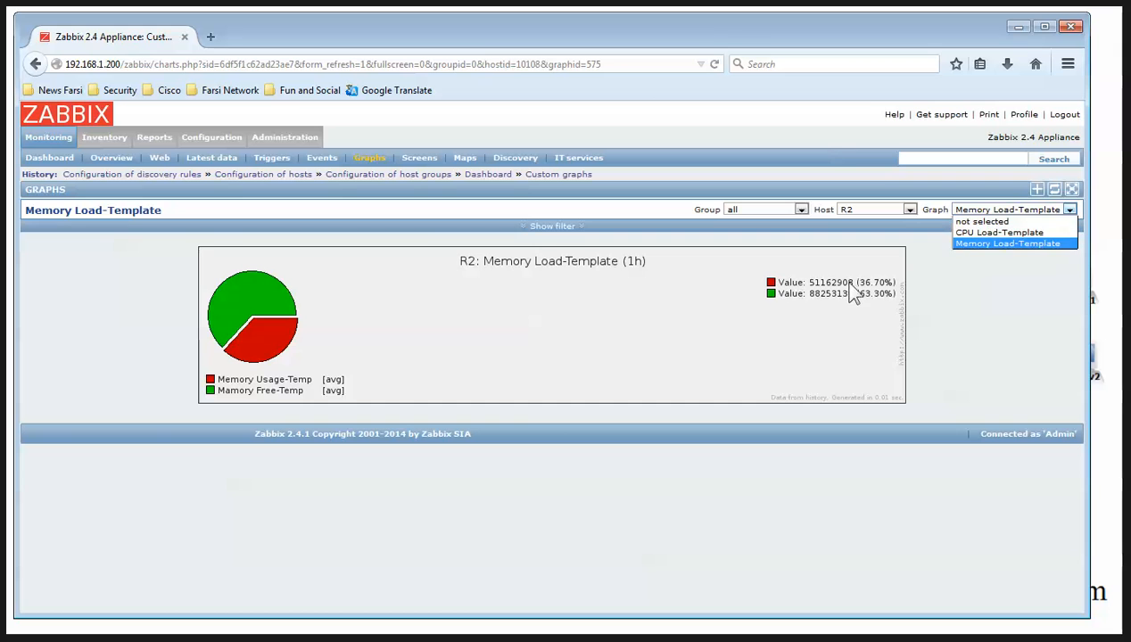
pyautogui.click(1028, 248)
pyautogui.click(1022, 215)
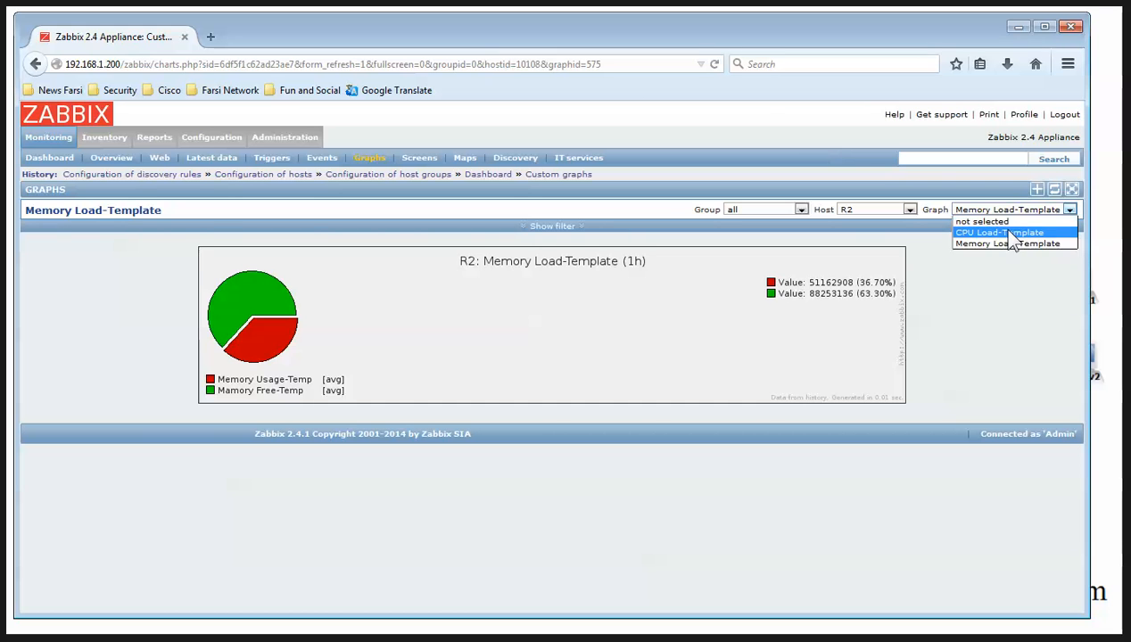
pyautogui.click(995, 231)
pyautogui.click(992, 215)
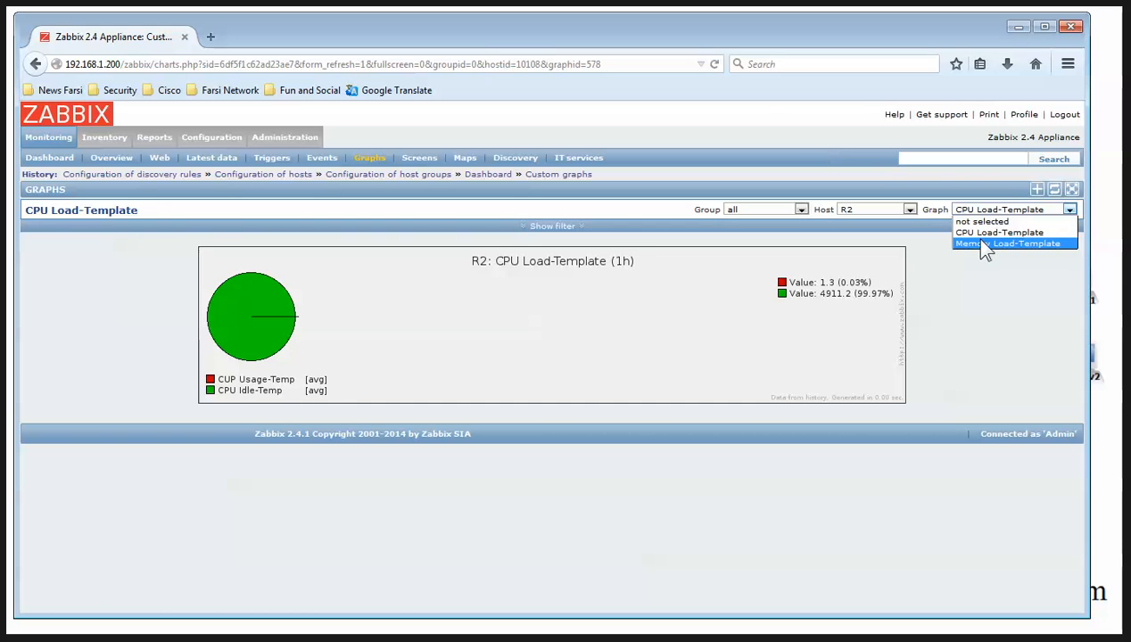
pyautogui.click(985, 244)
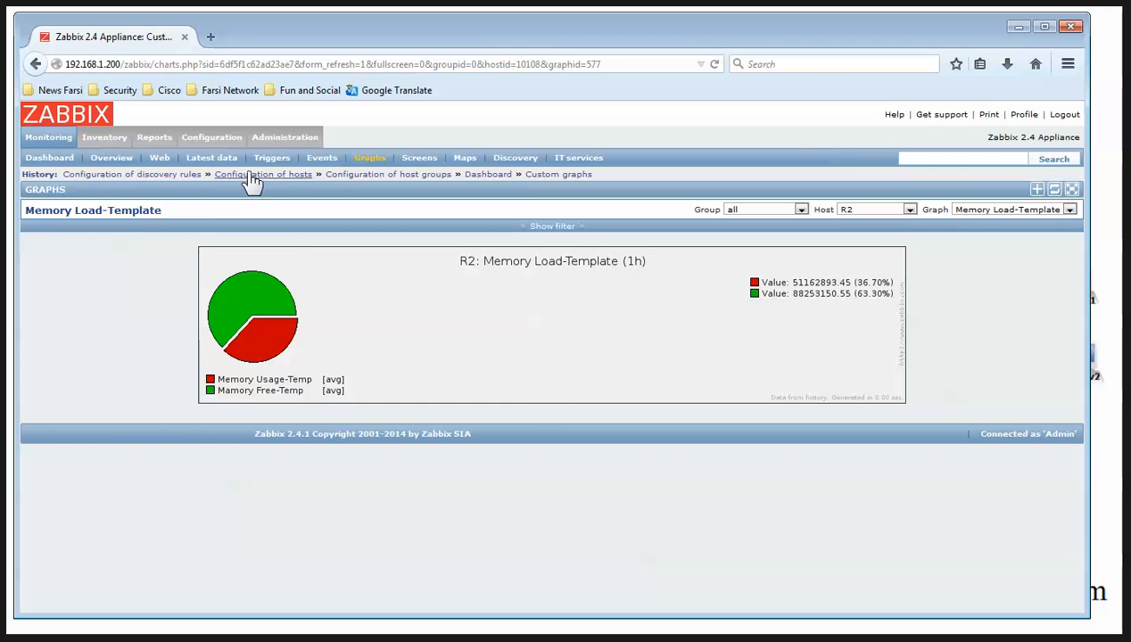
pyautogui.click(215, 140)
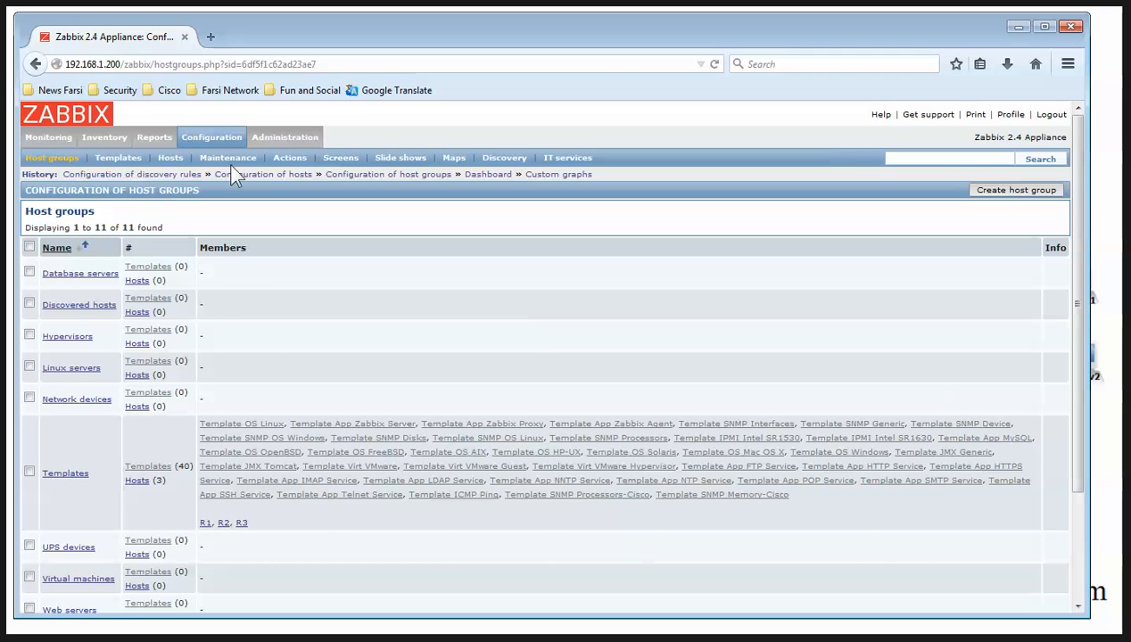
pyautogui.click(169, 157)
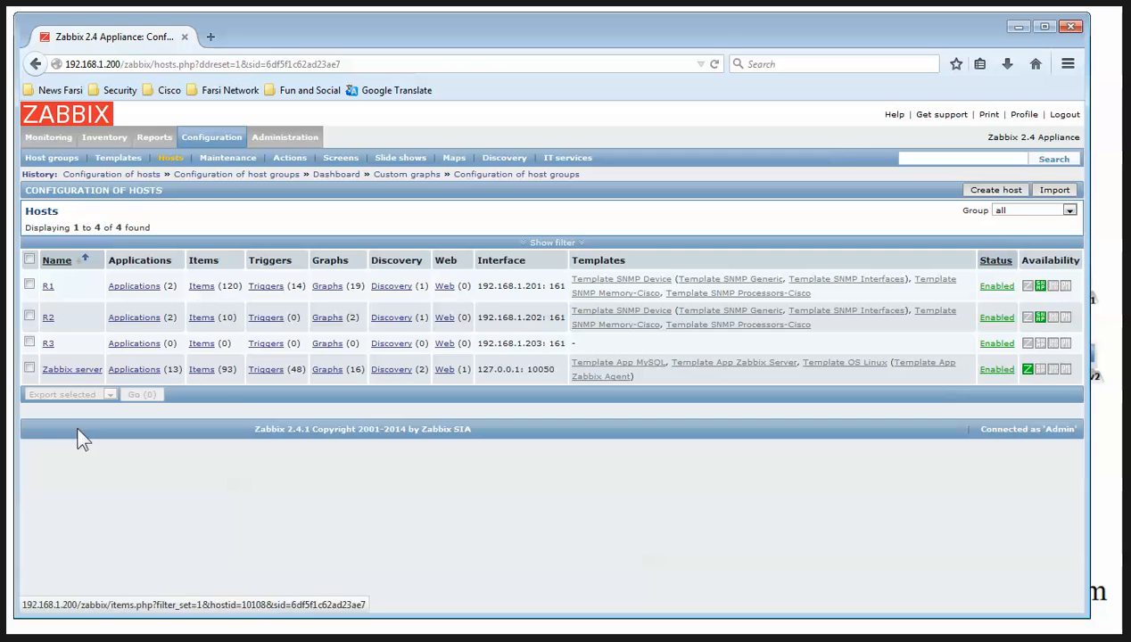
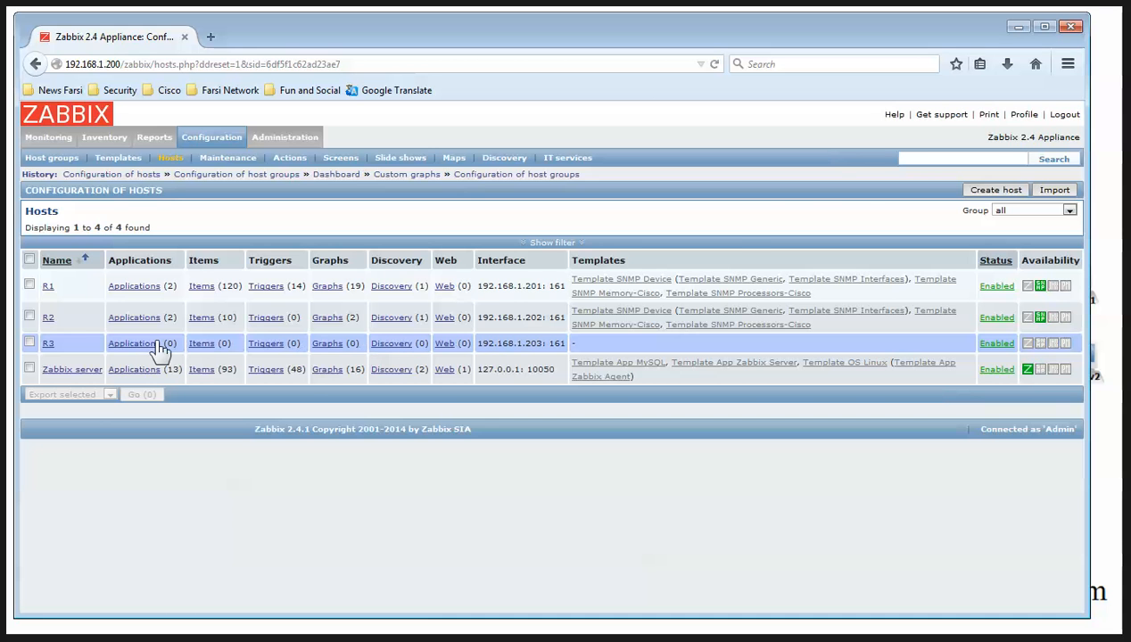
# Link Template SNMP Device, SNMP Memory-Cisco and SNMP Processors-Cisco to host R3, check its macro, and update
pyautogui.click(43, 344)
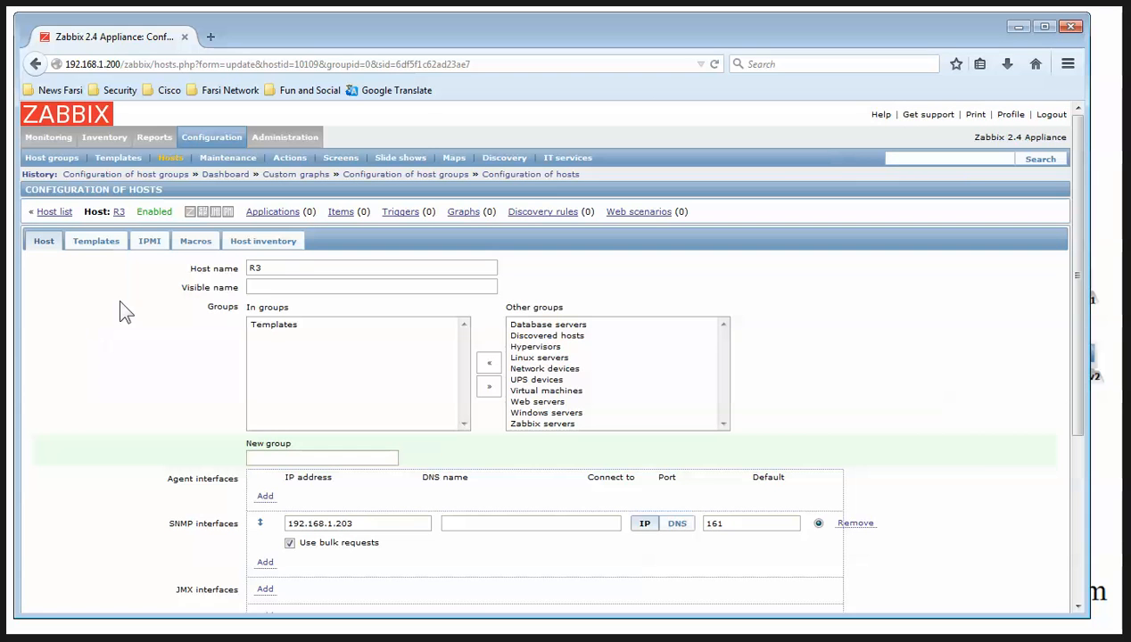
pyautogui.click(93, 237)
pyautogui.click(532, 319)
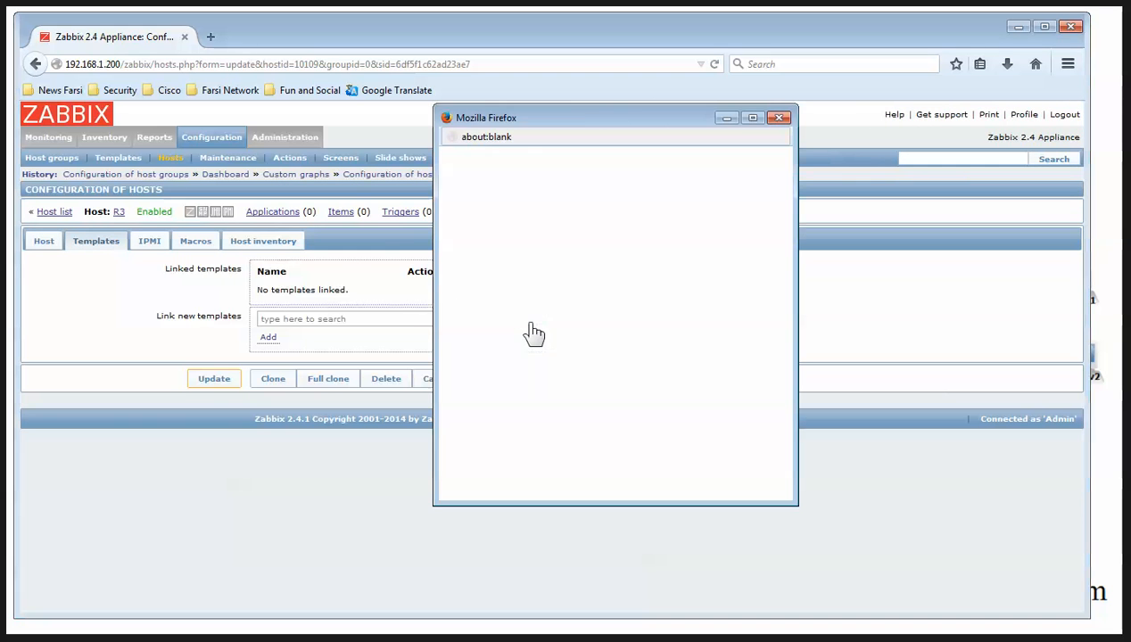
pyautogui.scroll(-5, 526, 348)
pyautogui.scroll(-5, 718, 348)
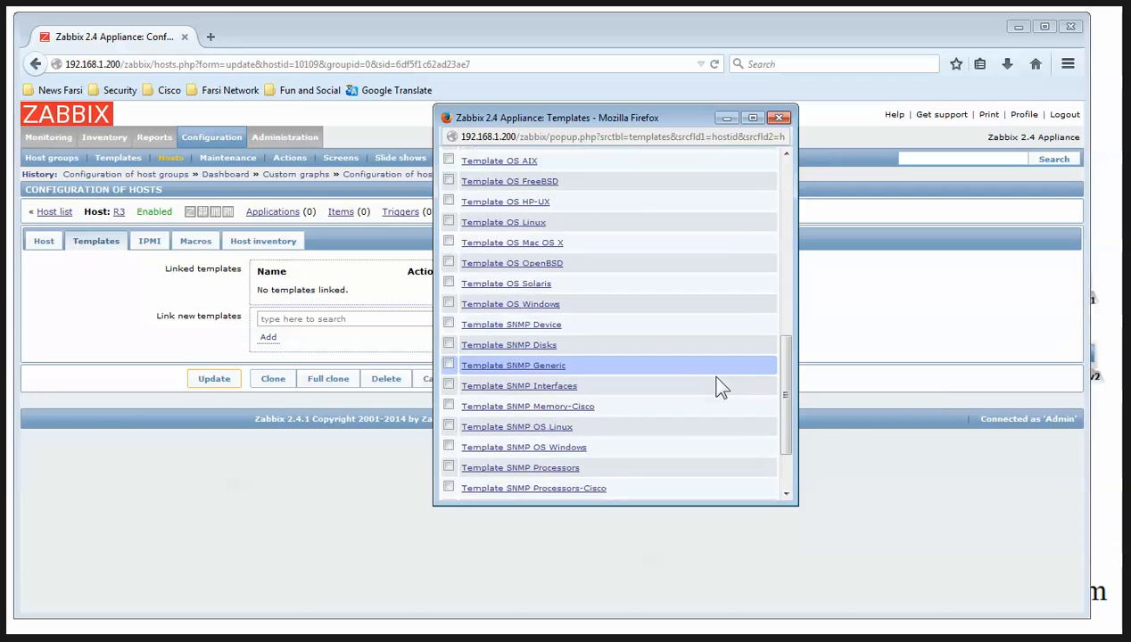
pyautogui.click(450, 324)
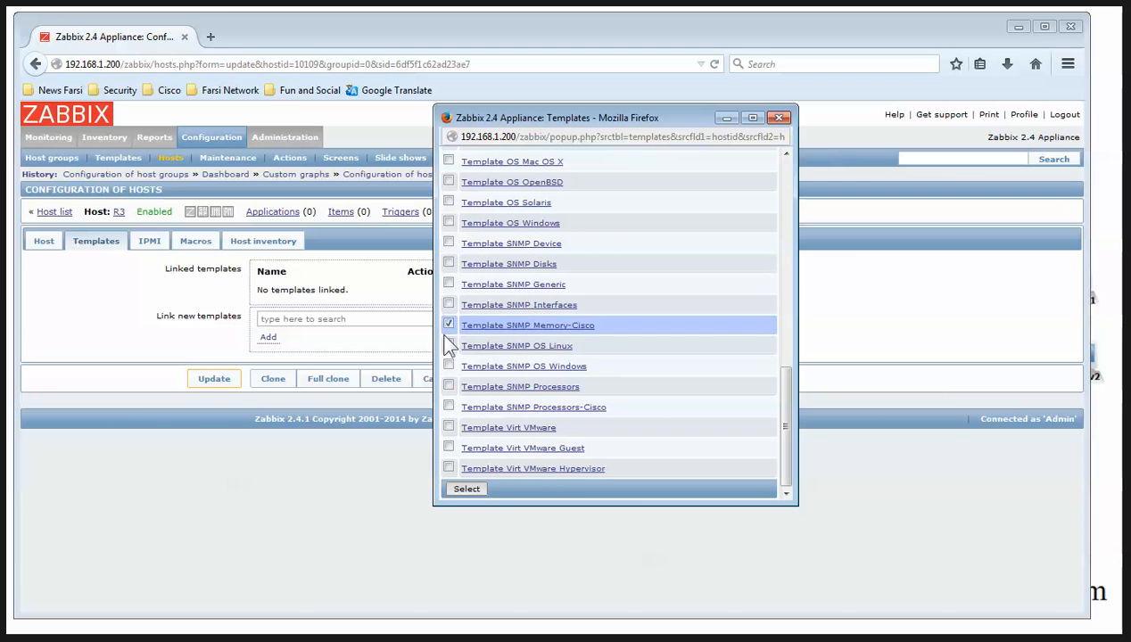
pyautogui.click(449, 242)
pyautogui.click(448, 406)
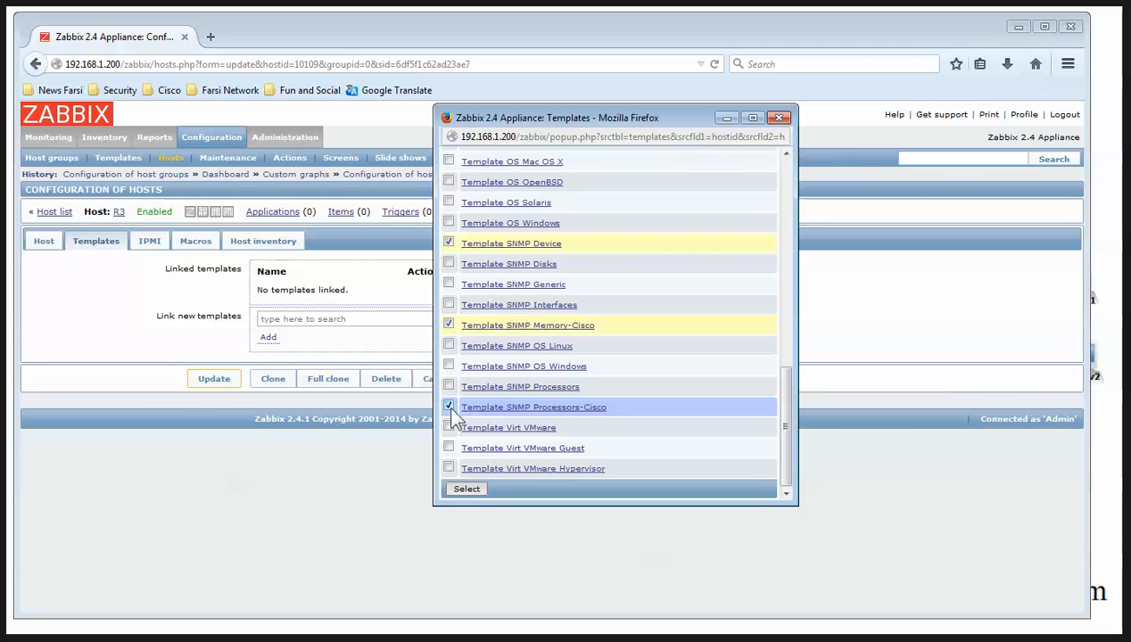
pyautogui.click(468, 490)
pyautogui.click(267, 363)
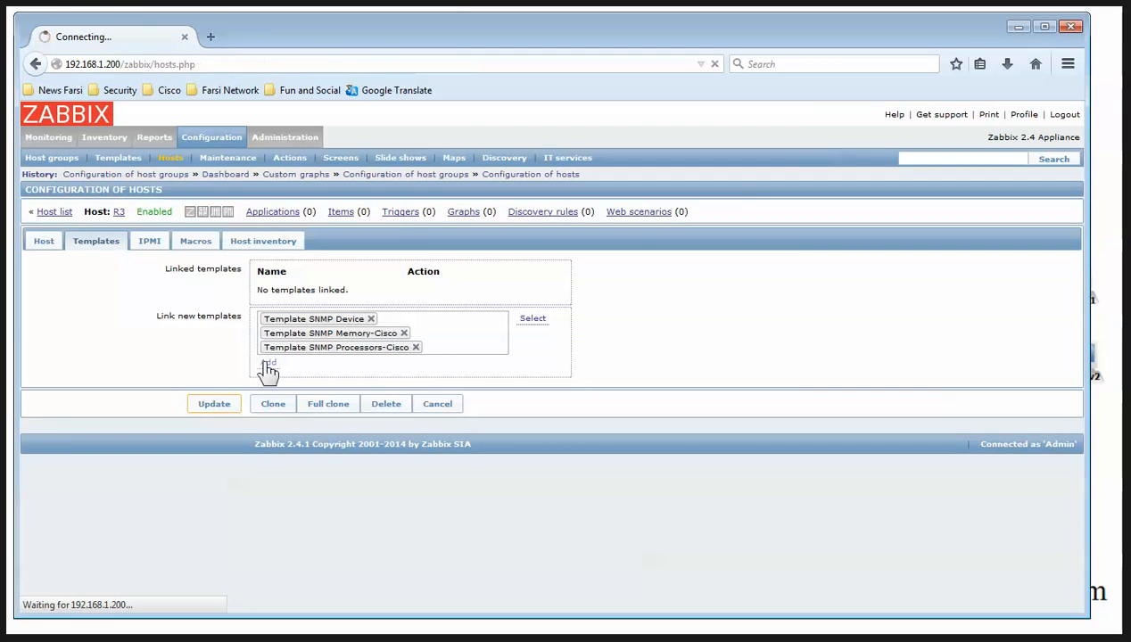
pyautogui.click(196, 246)
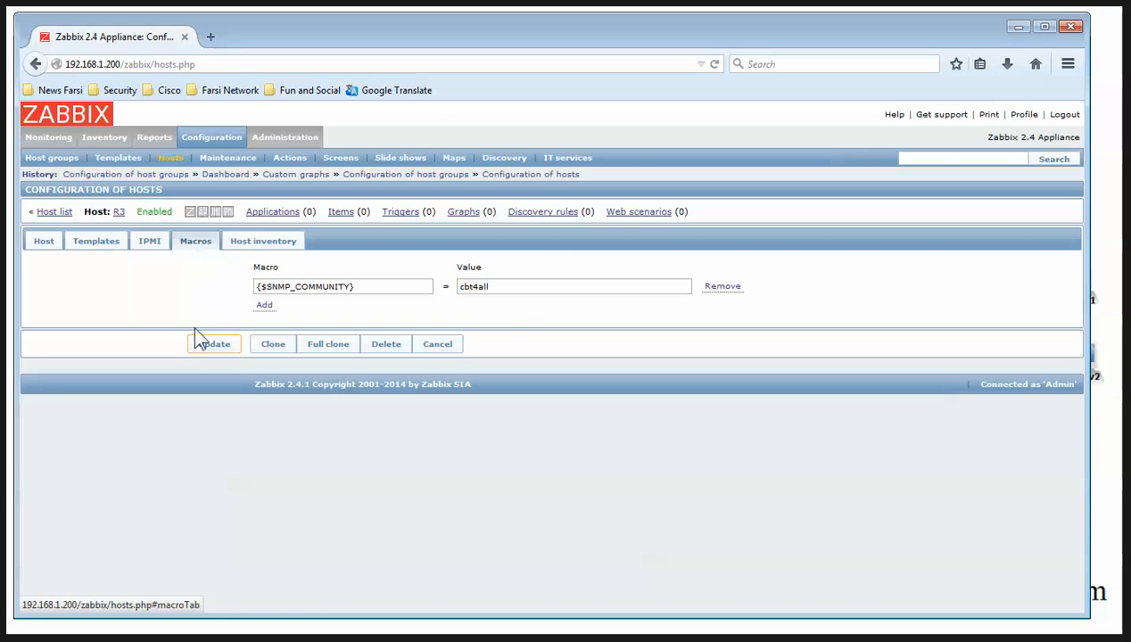
pyautogui.click(217, 353)
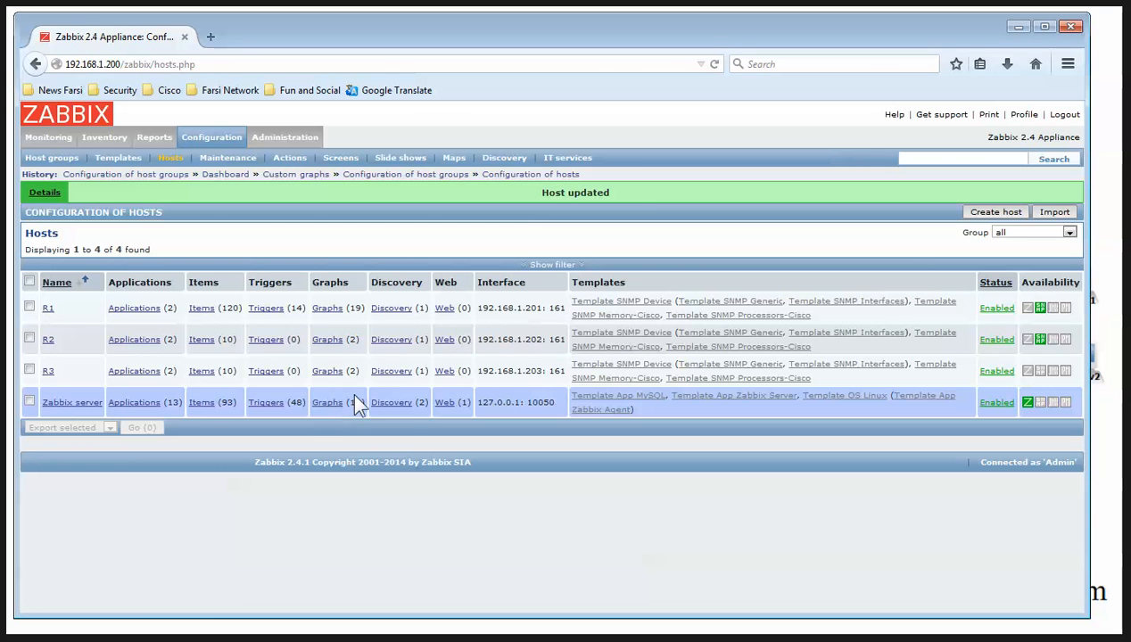
# Re-save R3's Network interfaces discovery rule so it runs every 60 seconds, then go back to Hosts
pyautogui.click(383, 374)
pyautogui.click(229, 296)
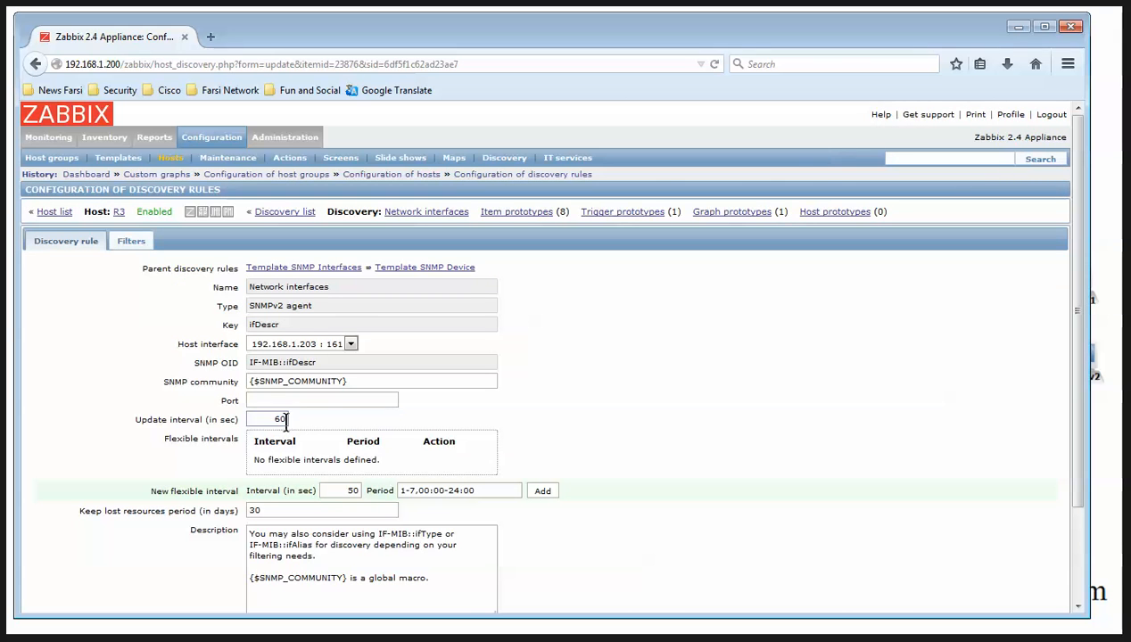
pyautogui.scroll(-3, 279, 412)
pyautogui.click(209, 559)
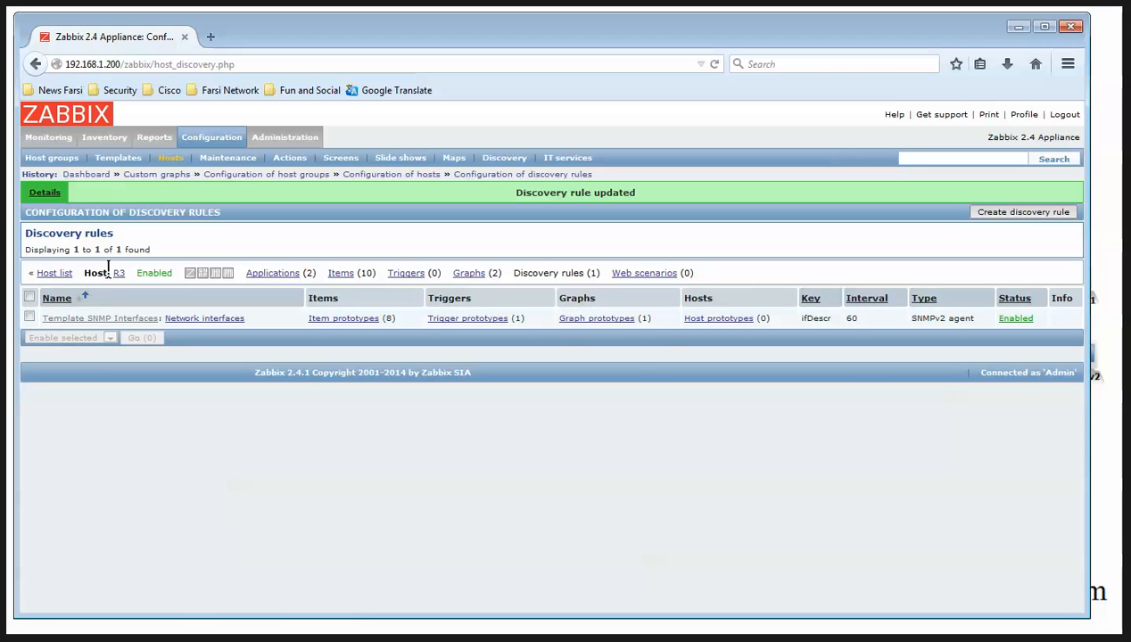
pyautogui.click(56, 273)
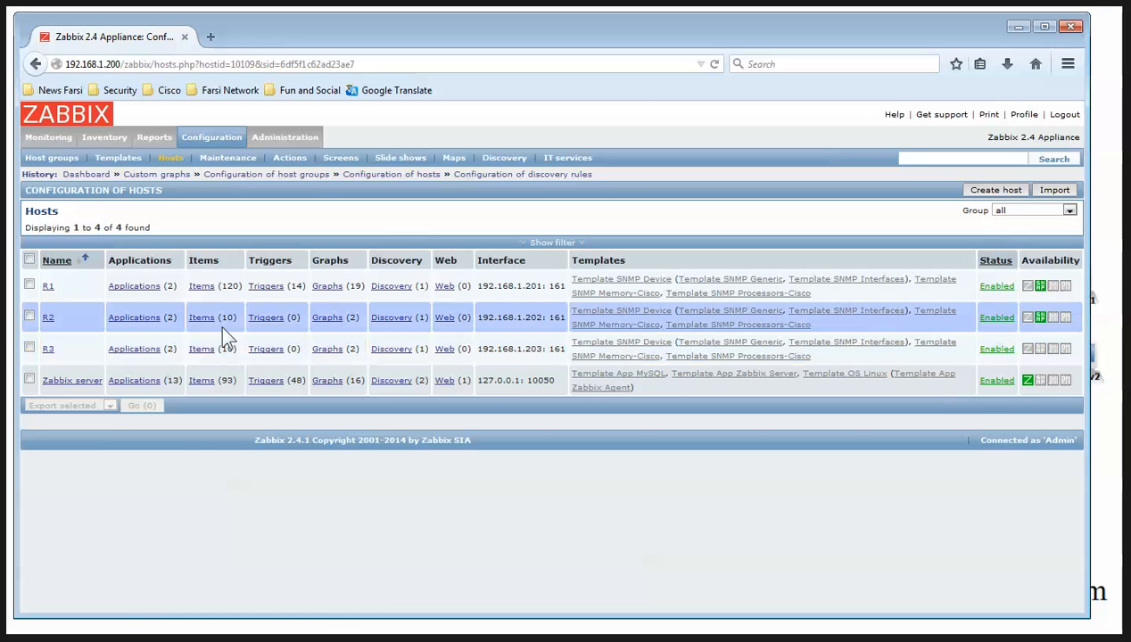
# In R2's items, save Number of network interfaces with its 60-second interval and re-save Device uptime
pyautogui.click(205, 319)
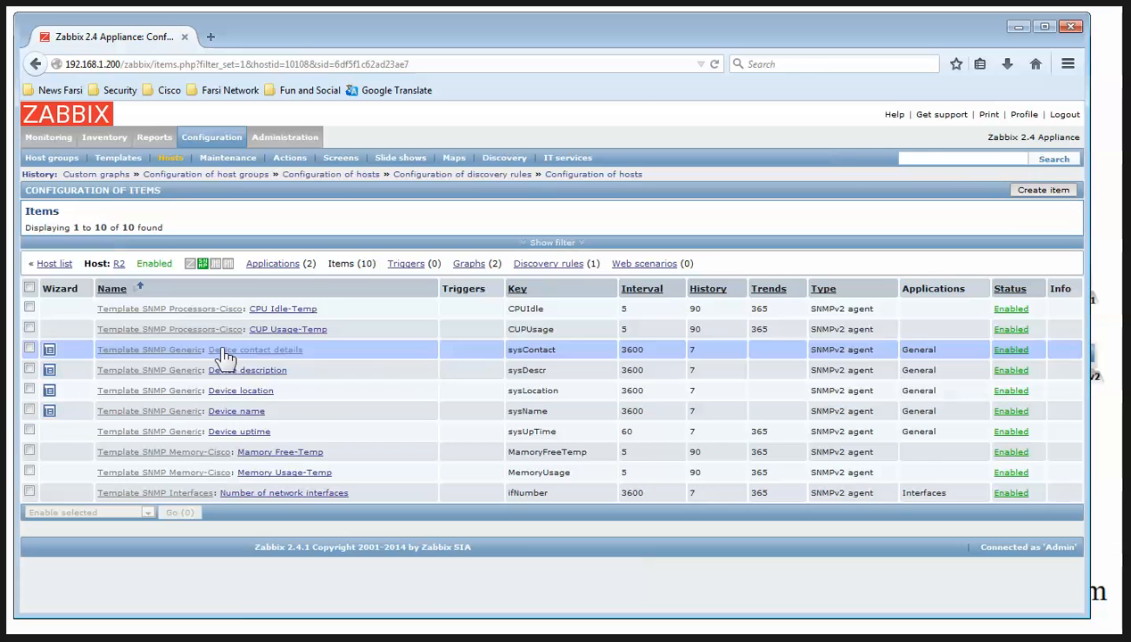
pyautogui.click(281, 495)
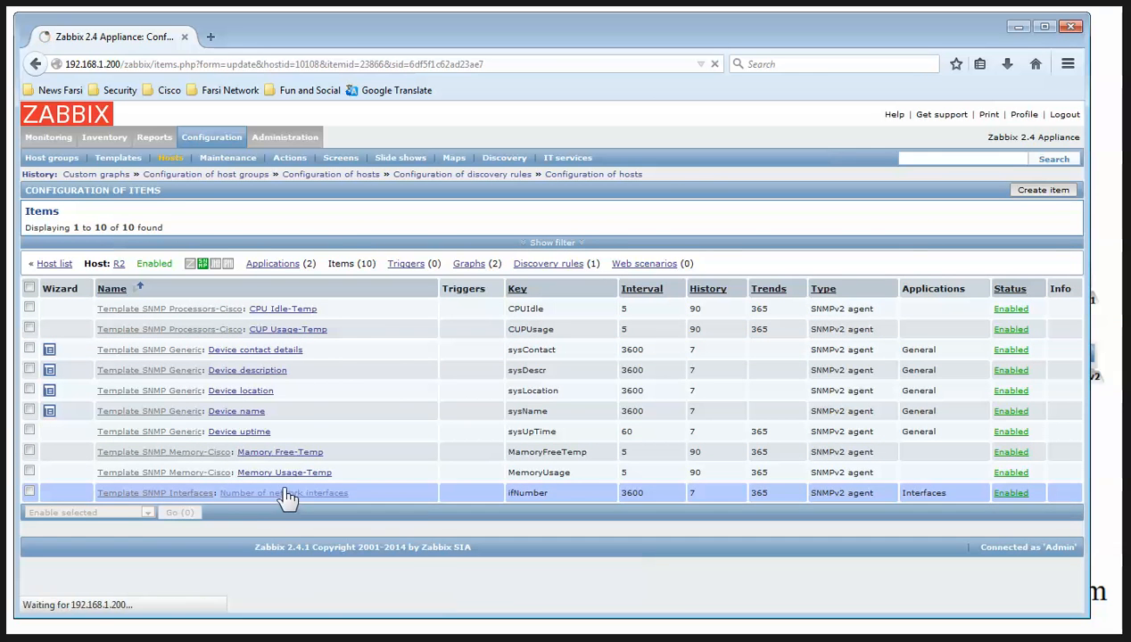
pyautogui.scroll(-7, 265, 491)
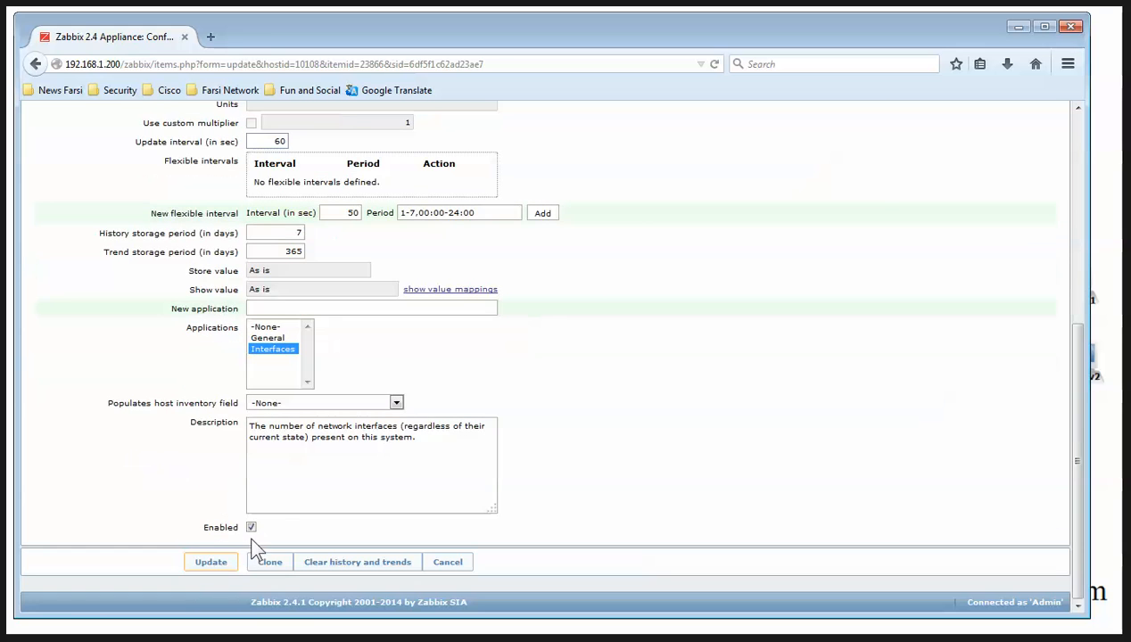
pyautogui.click(213, 560)
pyautogui.click(253, 457)
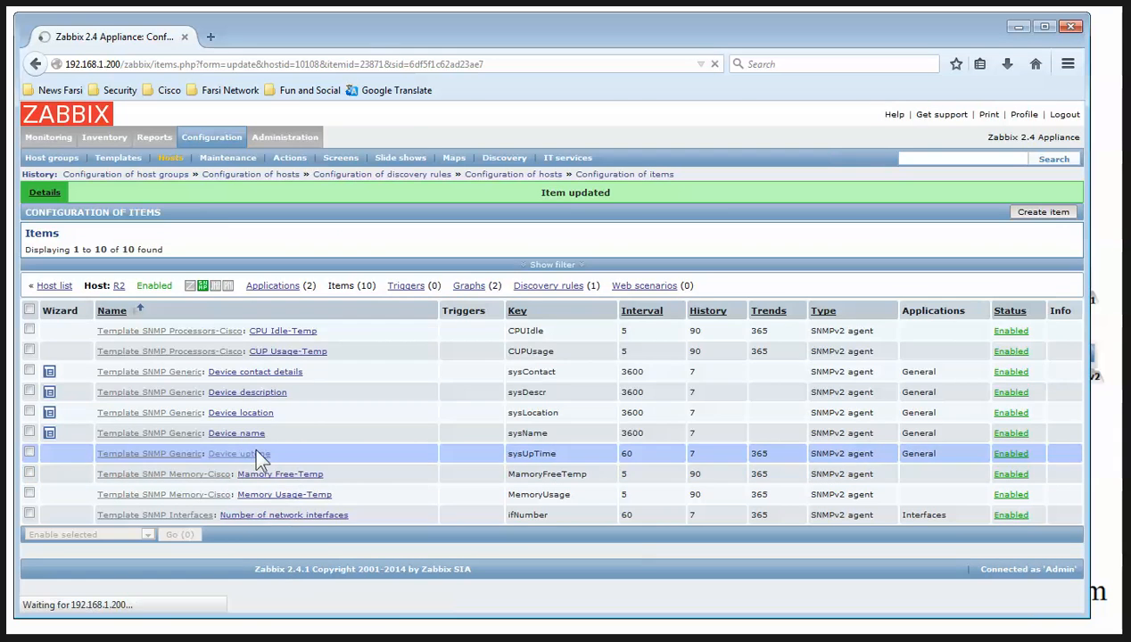
pyautogui.scroll(-8, 286, 401)
pyautogui.click(212, 560)
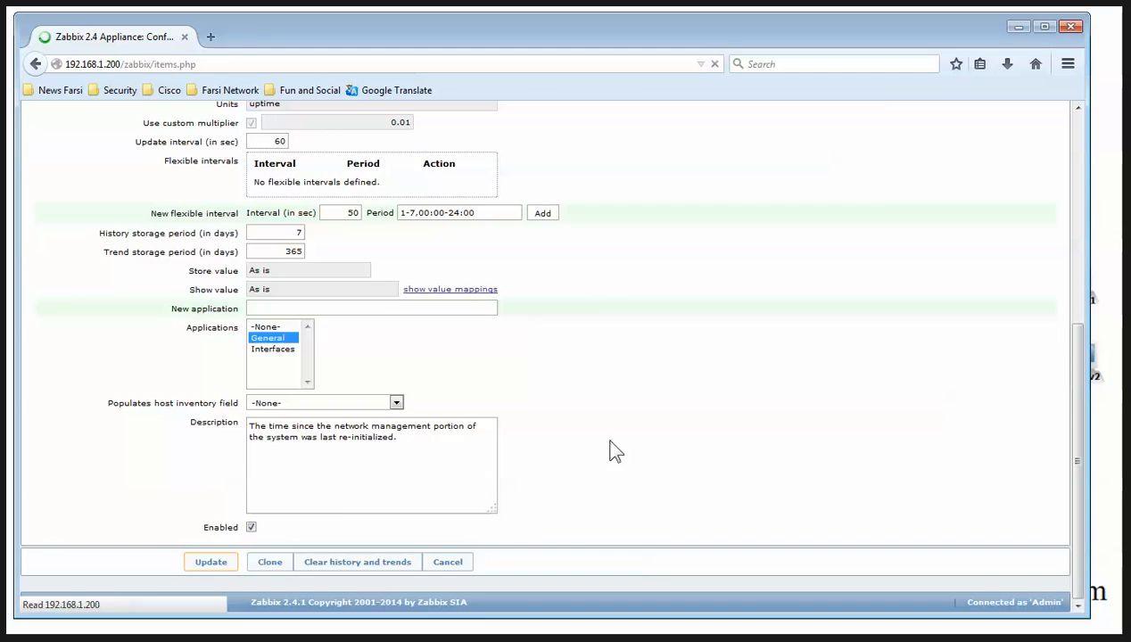
# Save R2's Device name item and change Device location's update interval from 3600 to 60
pyautogui.click(254, 433)
pyautogui.scroll(-5, 287, 462)
pyautogui.click(214, 562)
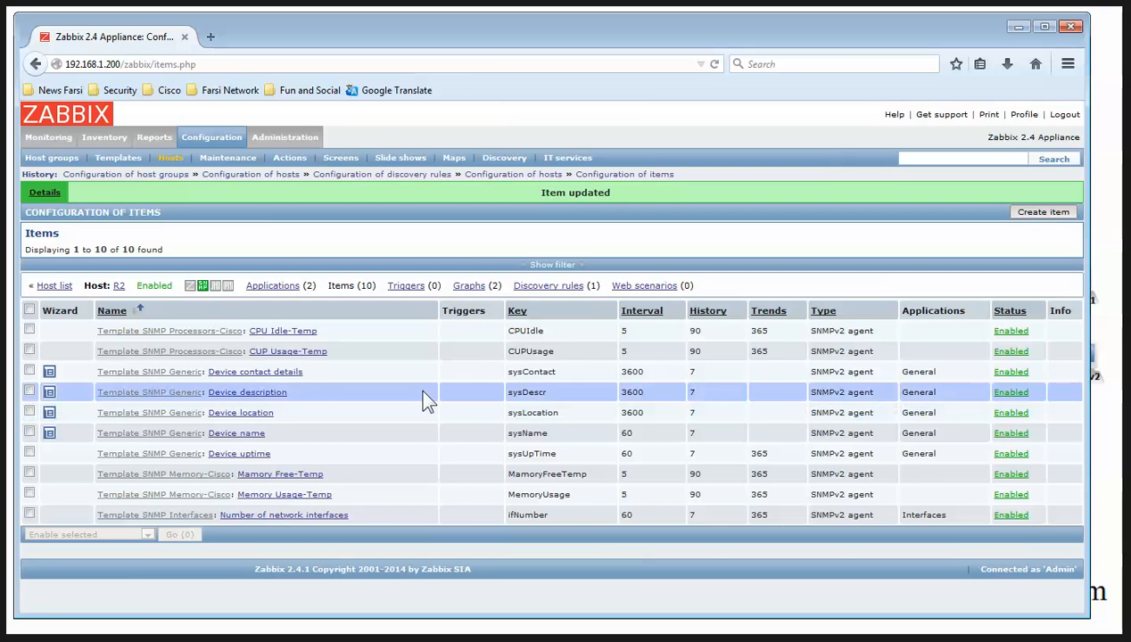
pyautogui.click(248, 413)
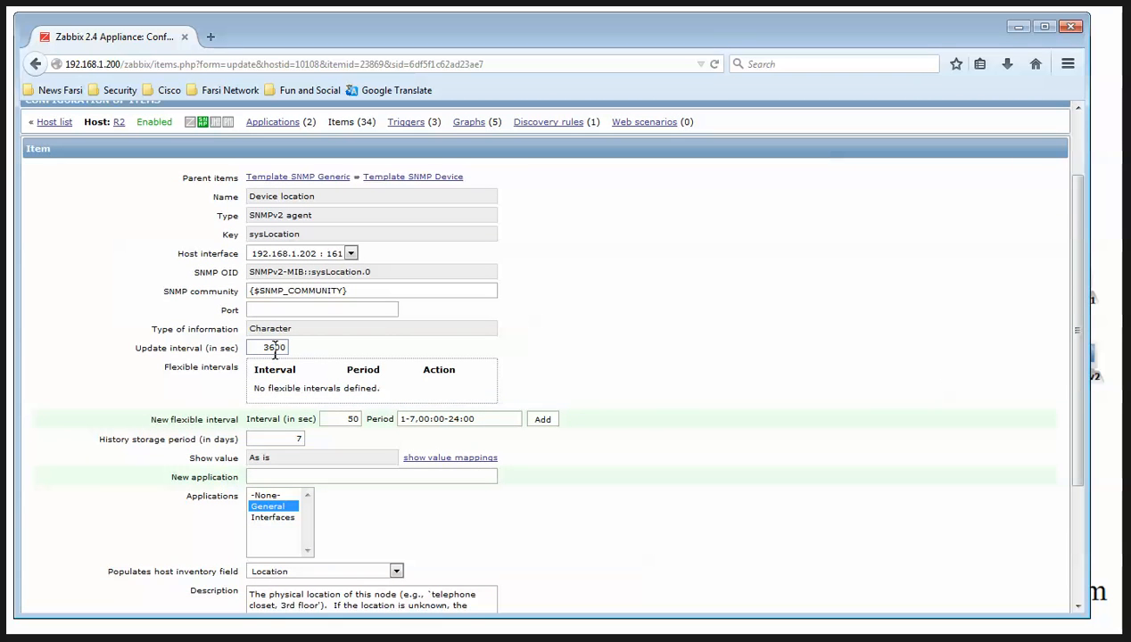
pyautogui.doubleClick(275, 348)
pyautogui.press('BackSpace')
pyautogui.write('60')
pyautogui.scroll(-3, 247, 489)
pyautogui.click(211, 561)
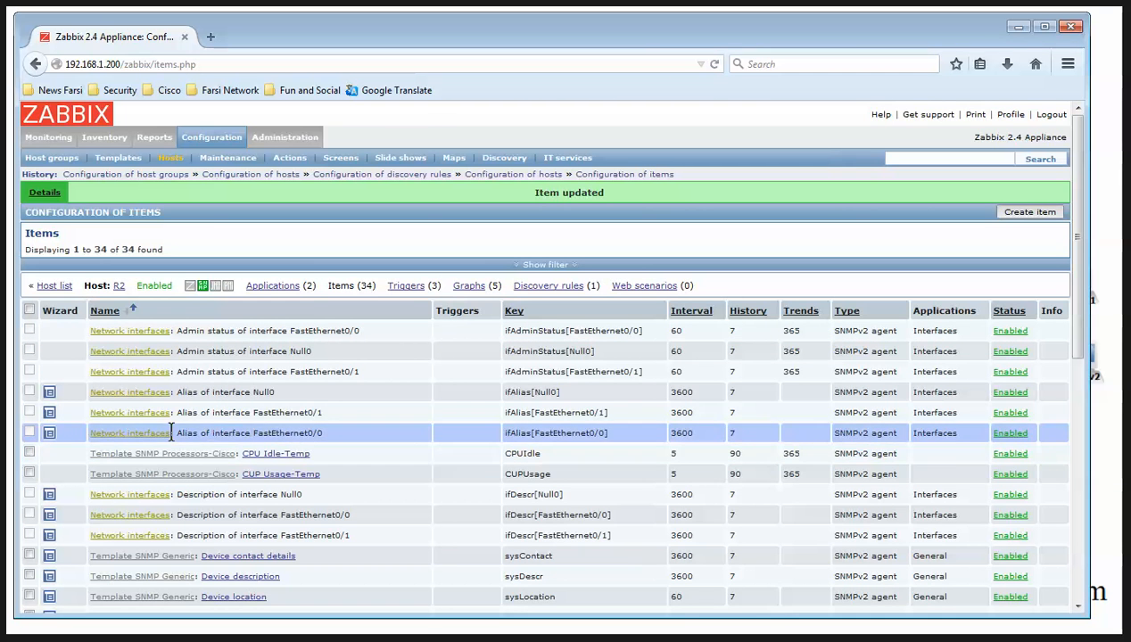
pyautogui.scroll(-8, 354, 400)
pyautogui.scroll(8, 354, 399)
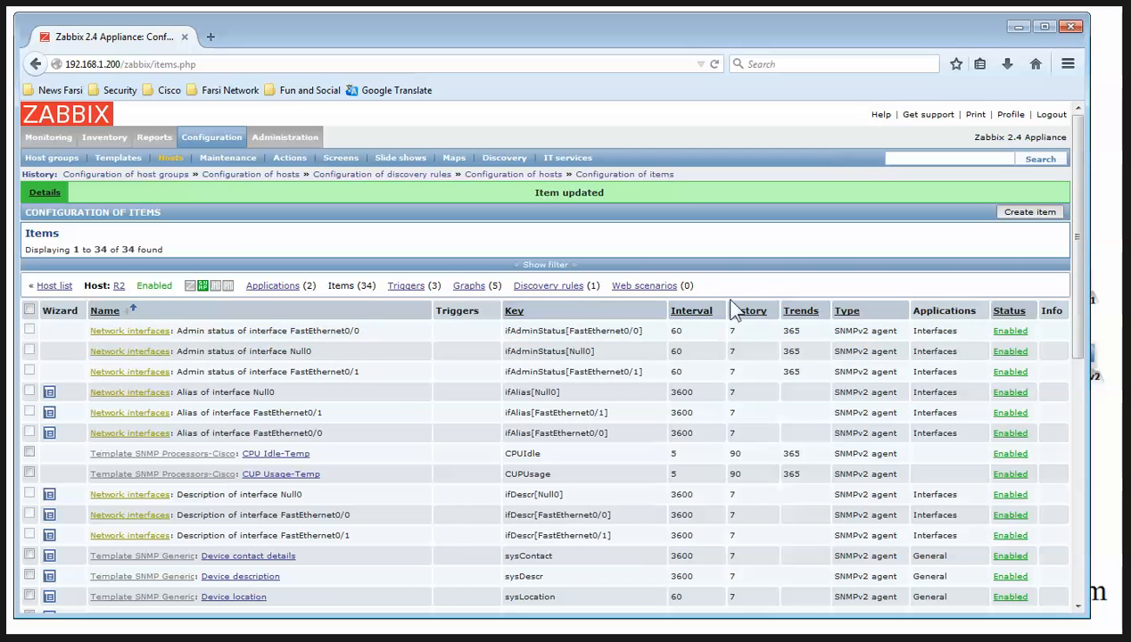
# Go to Configuration > Templates and open Template SNMP Device's items
pyautogui.click(205, 140)
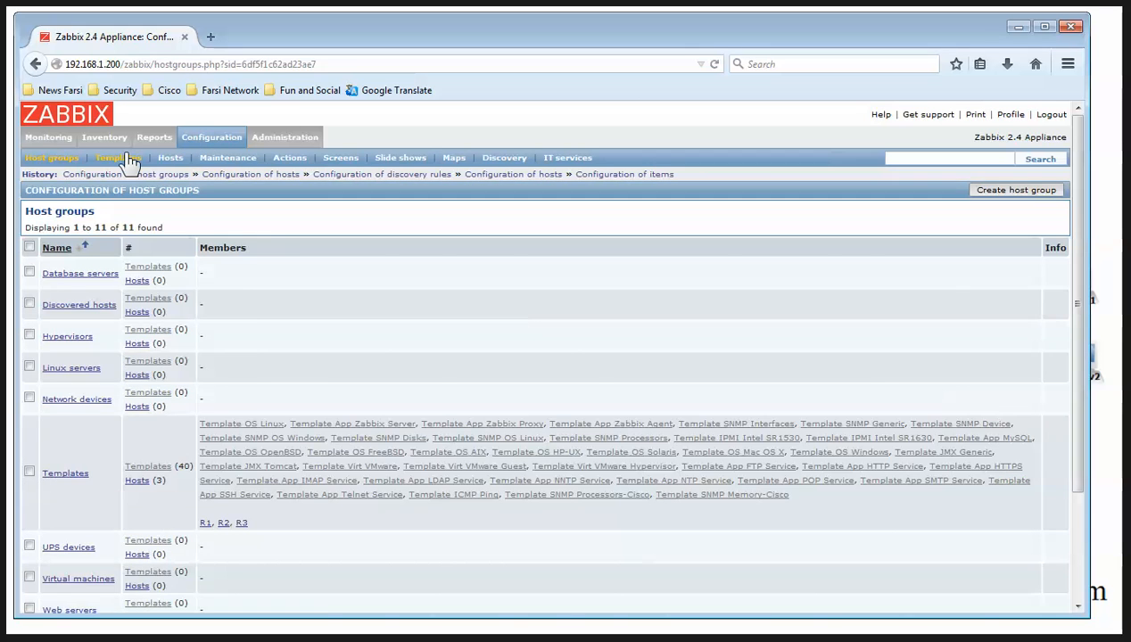
pyautogui.click(123, 158)
pyautogui.scroll(-6, 184, 295)
pyautogui.scroll(4, 183, 294)
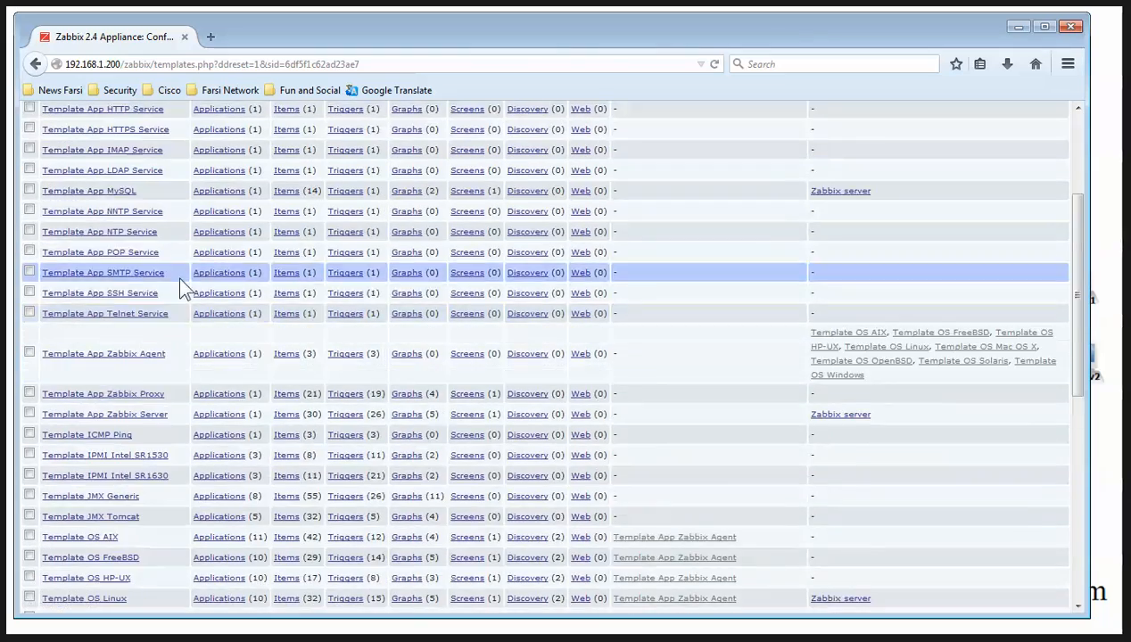
pyautogui.scroll(-10, 178, 303)
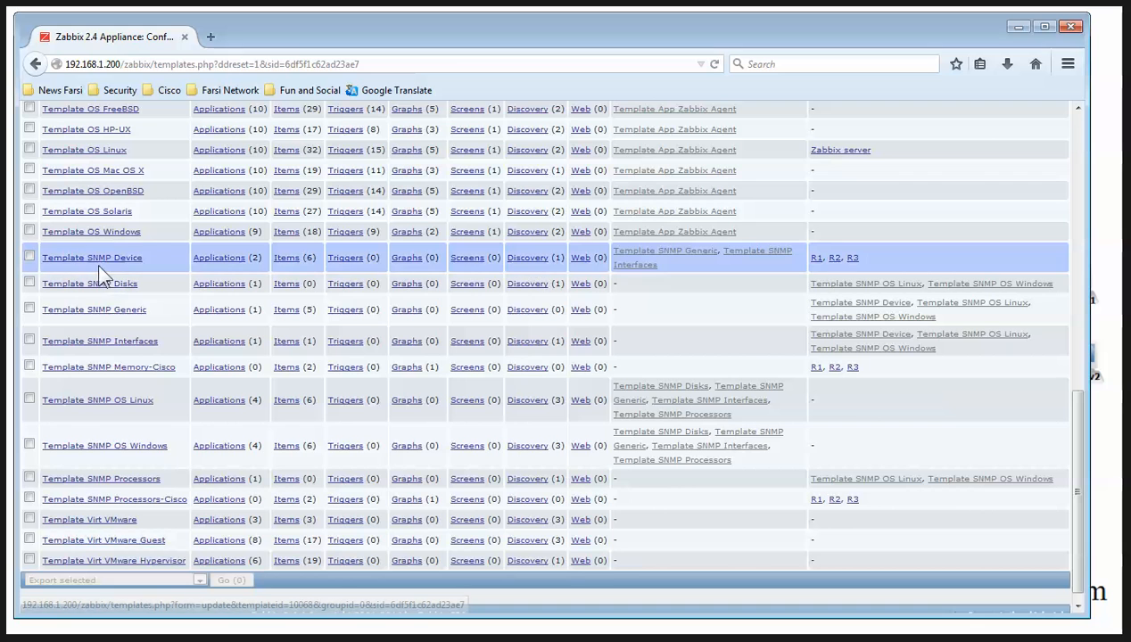
pyautogui.click(289, 259)
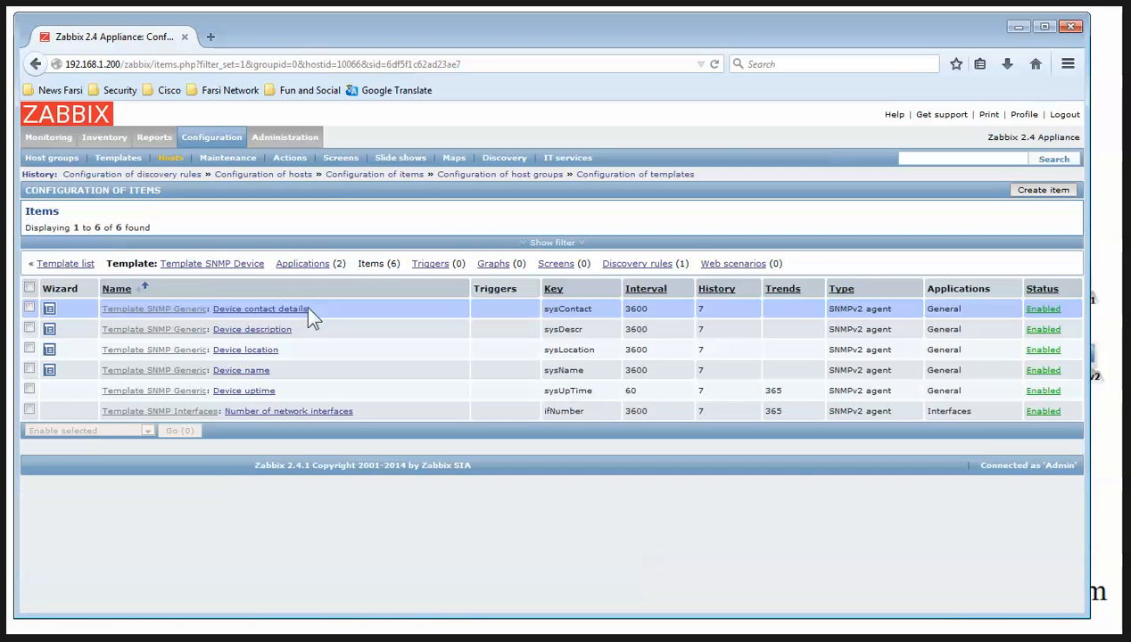
# Inspect the Device contact details item's 3600 interval and cancel without changes
pyautogui.click(284, 308)
pyautogui.doubleClick(270, 418)
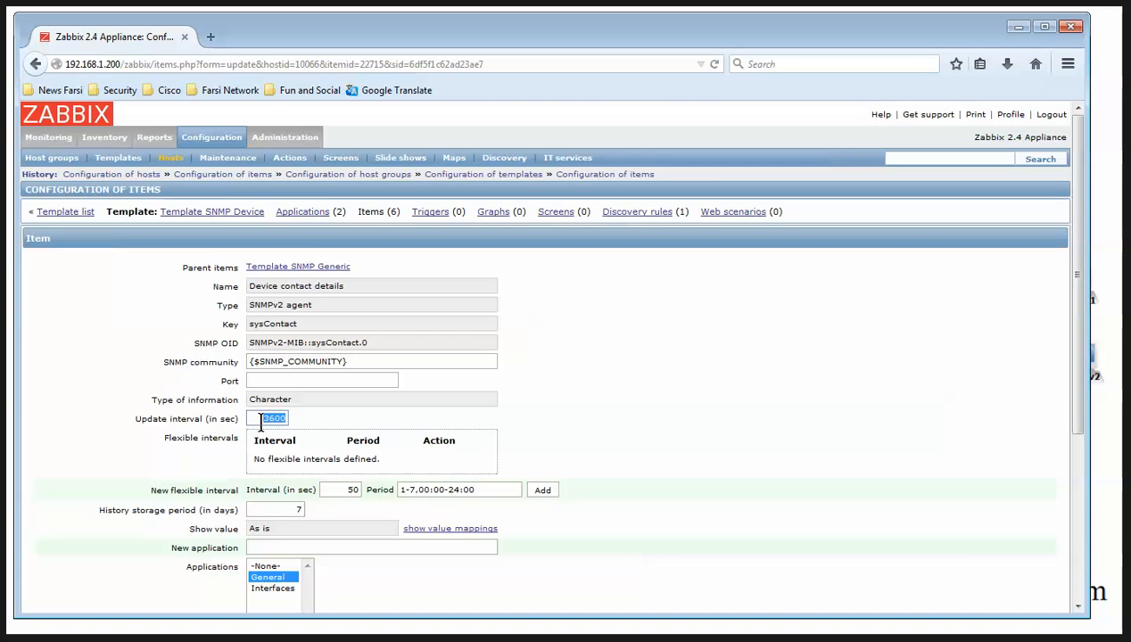
pyautogui.scroll(-3, 306, 473)
pyautogui.scroll(-3, 306, 473)
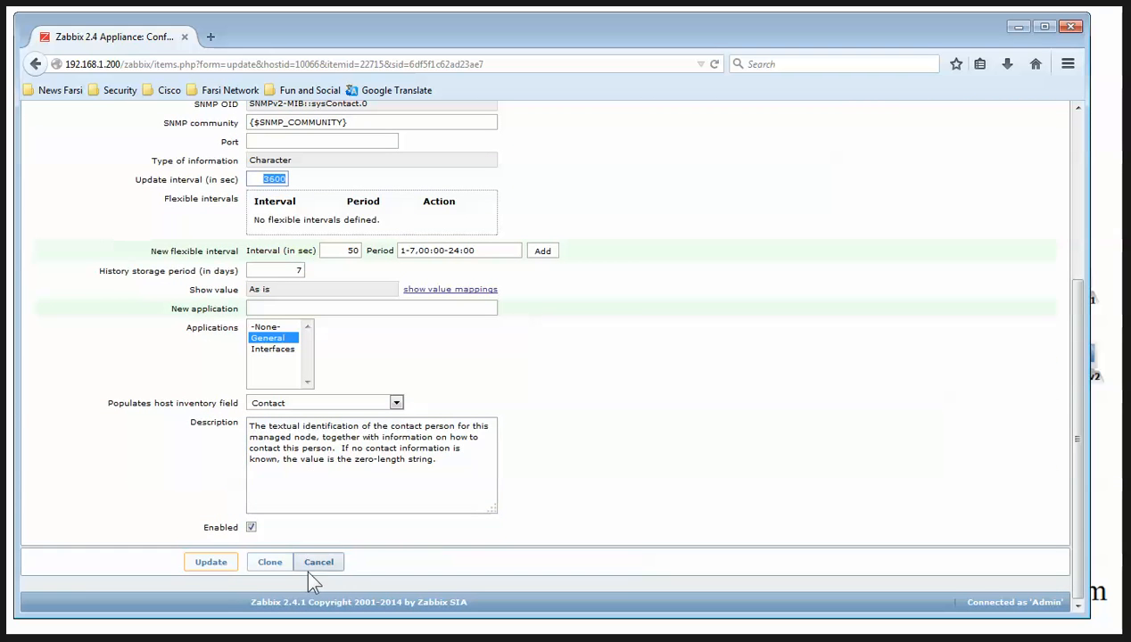
pyautogui.click(313, 562)
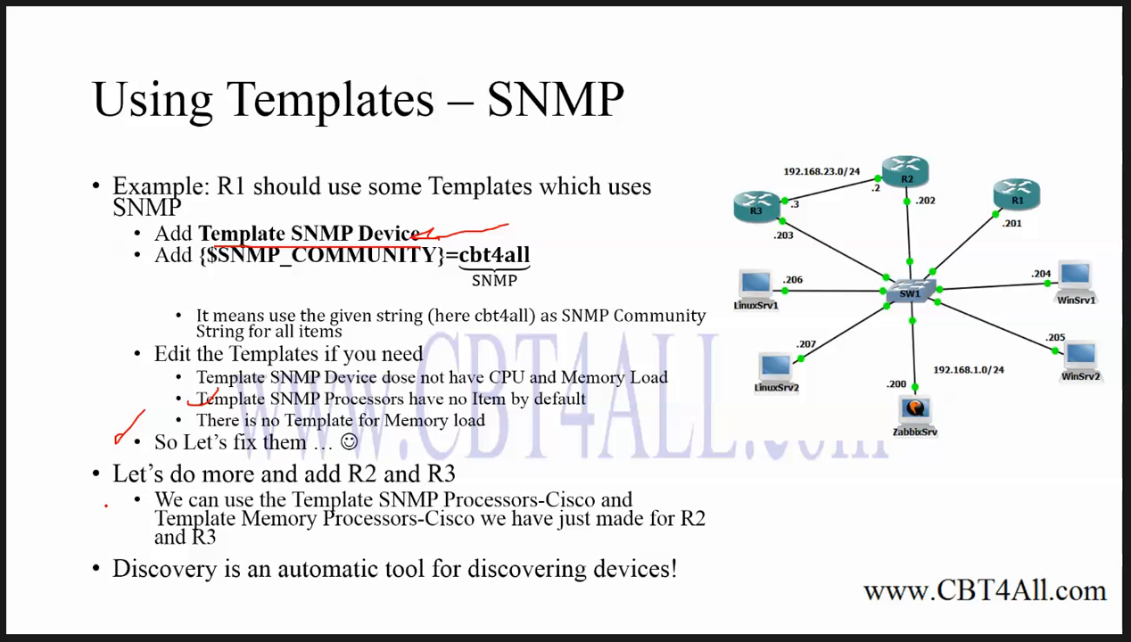
# Check off the 'add R2 and R3' bullet and underline 'Discovery' in red ink
pyautogui.moveTo(106, 503); pyautogui.dragTo(162, 457)
pyautogui.moveTo(102, 580); pyautogui.dragTo(234, 582)
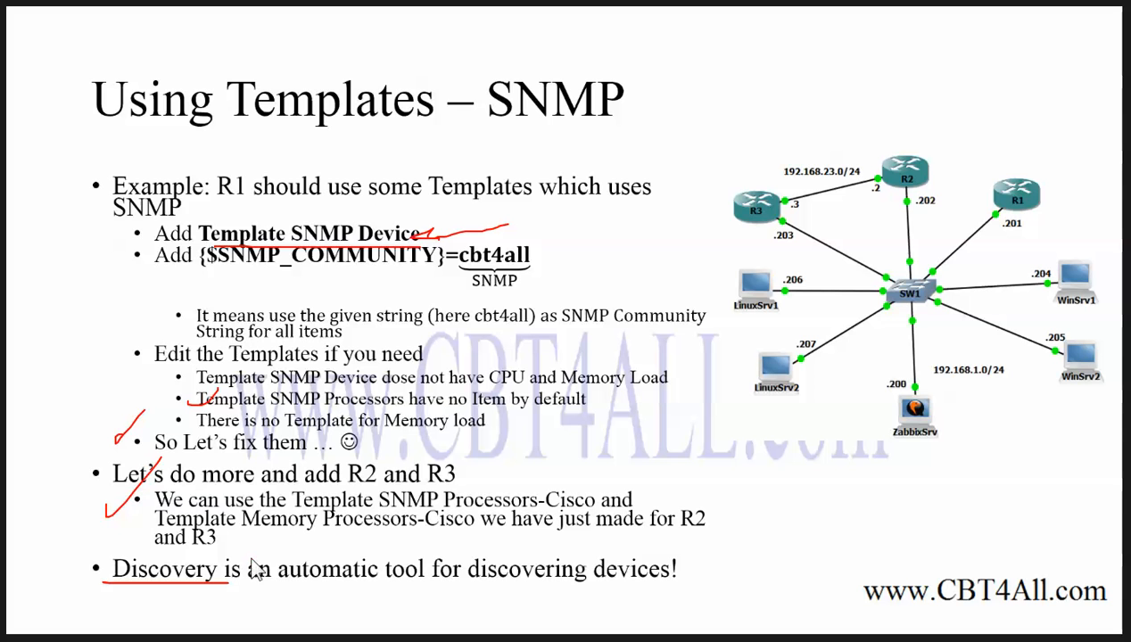
# Back in Zabbix, list Template SNMP Device's Network interfaces discovery rule and shorten the browser window slightly
pyautogui.hotkey('alt', 'Tab')
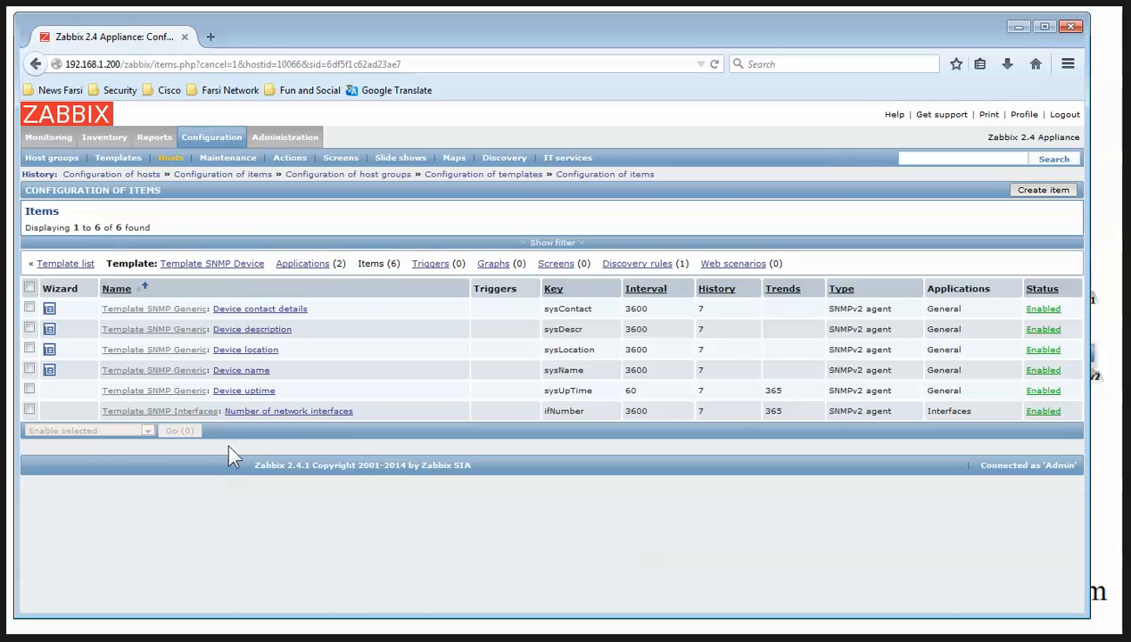
pyautogui.click(664, 265)
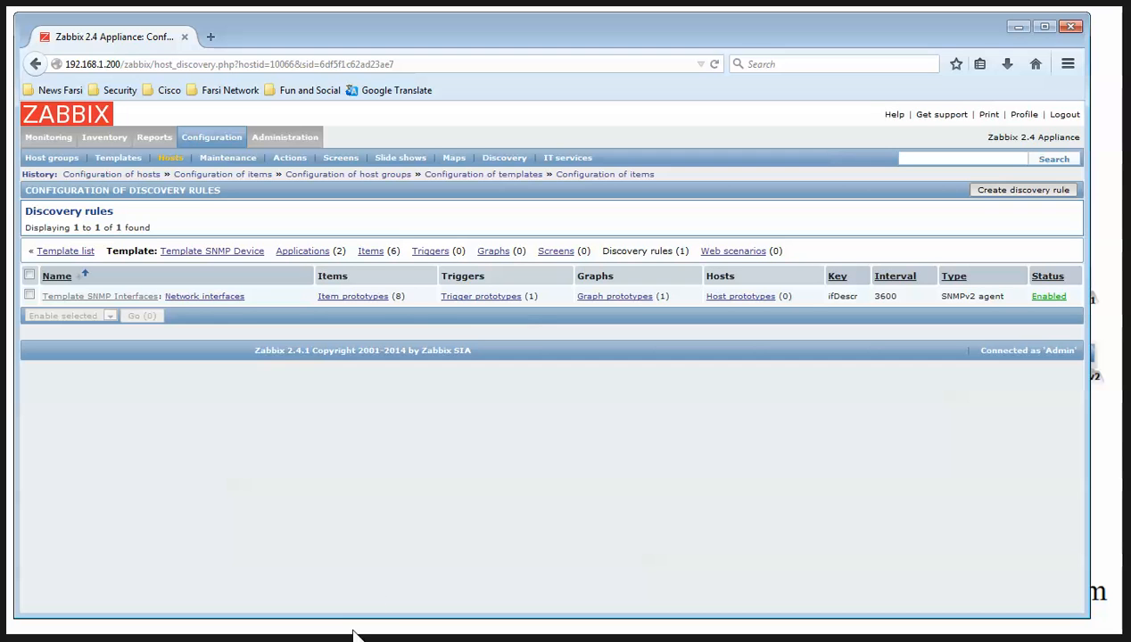
pyautogui.moveTo(356, 617); pyautogui.dragTo(358, 609)
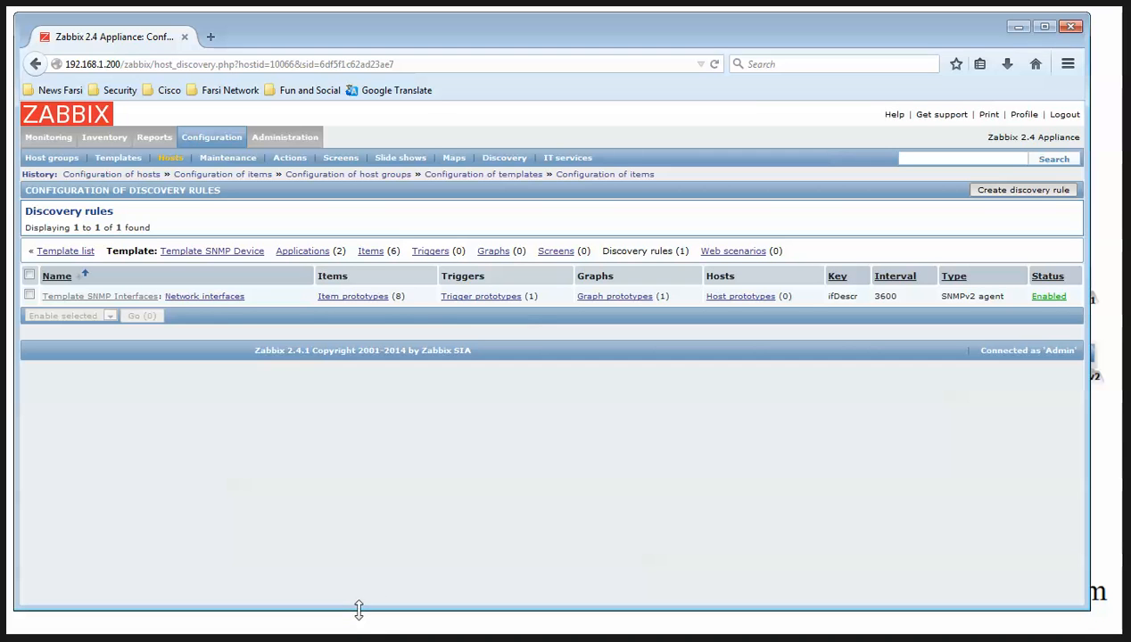
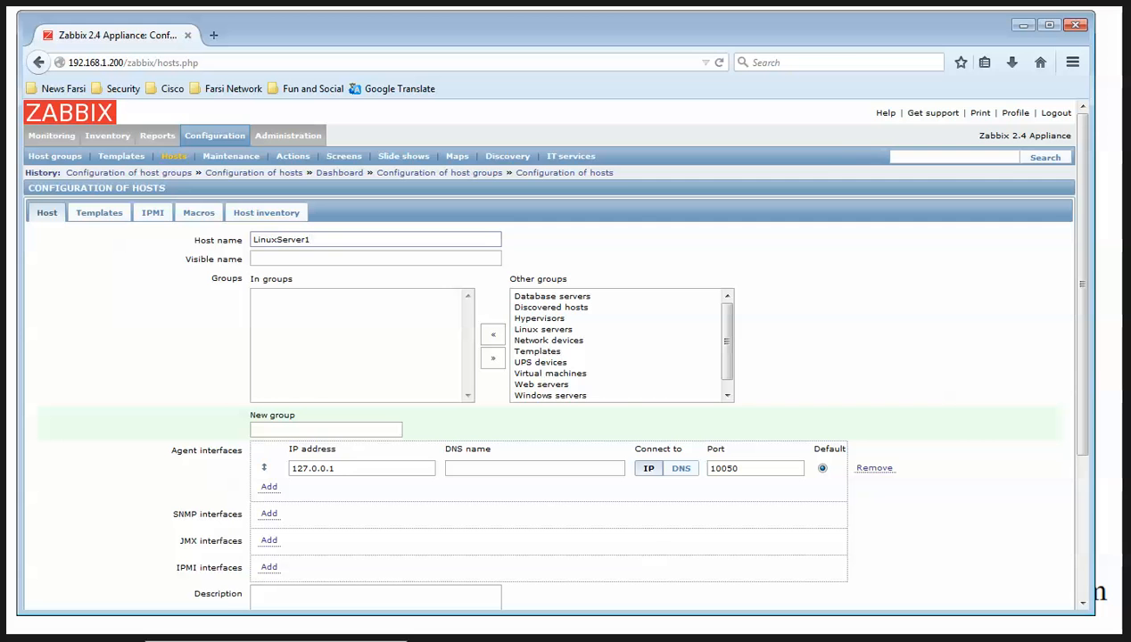
# Run ifconfig in the LinuxServer1 terminal to find eth0's address, 192.168.1.71
pyautogui.hotkey('alt', 'Tab')
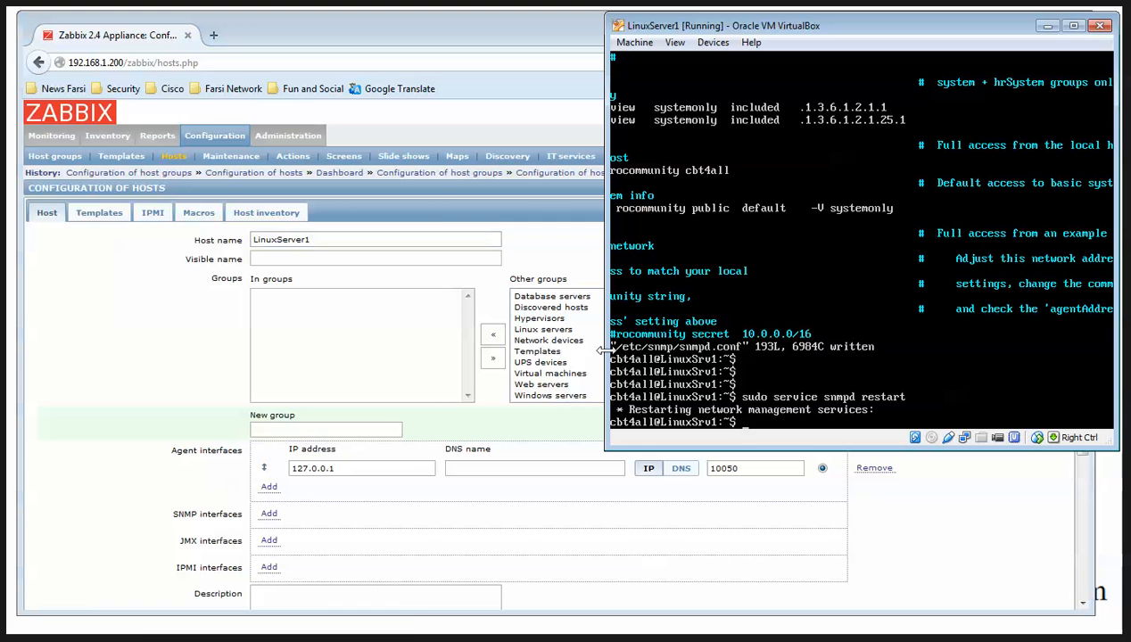
pyautogui.write('ifconfig')
pyautogui.press('Return')
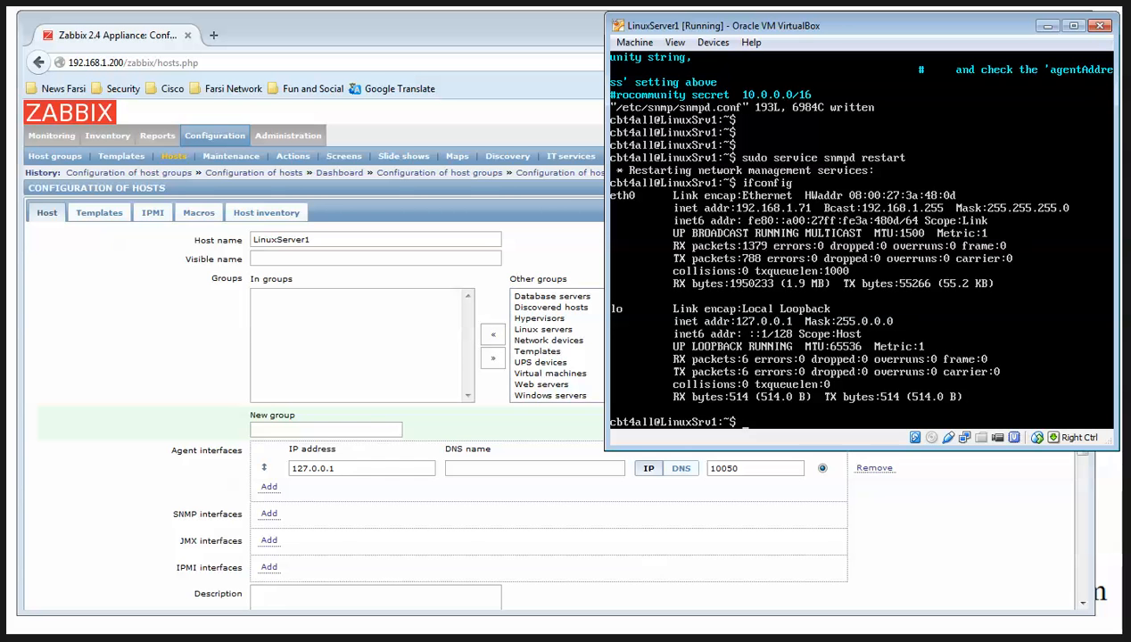
pyautogui.click(177, 639)
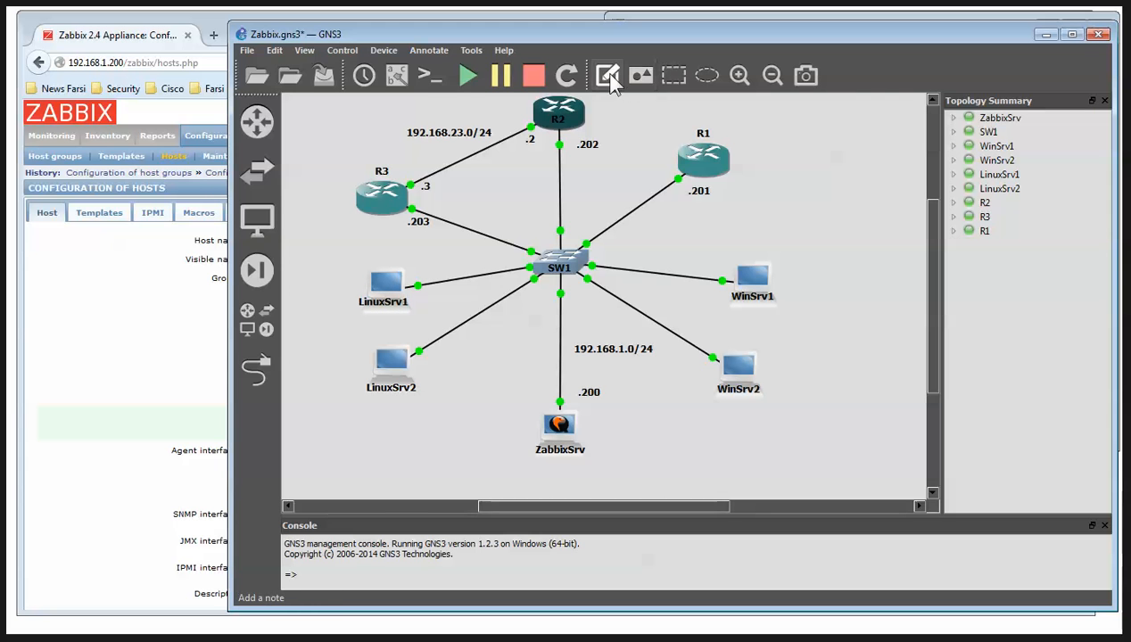
# Add a .71 label beside LinuxSrv1's link in the GNS3 topology, then minimize GNS3
pyautogui.write('.71')
pyautogui.moveTo(439, 307); pyautogui.dragTo(428, 303)
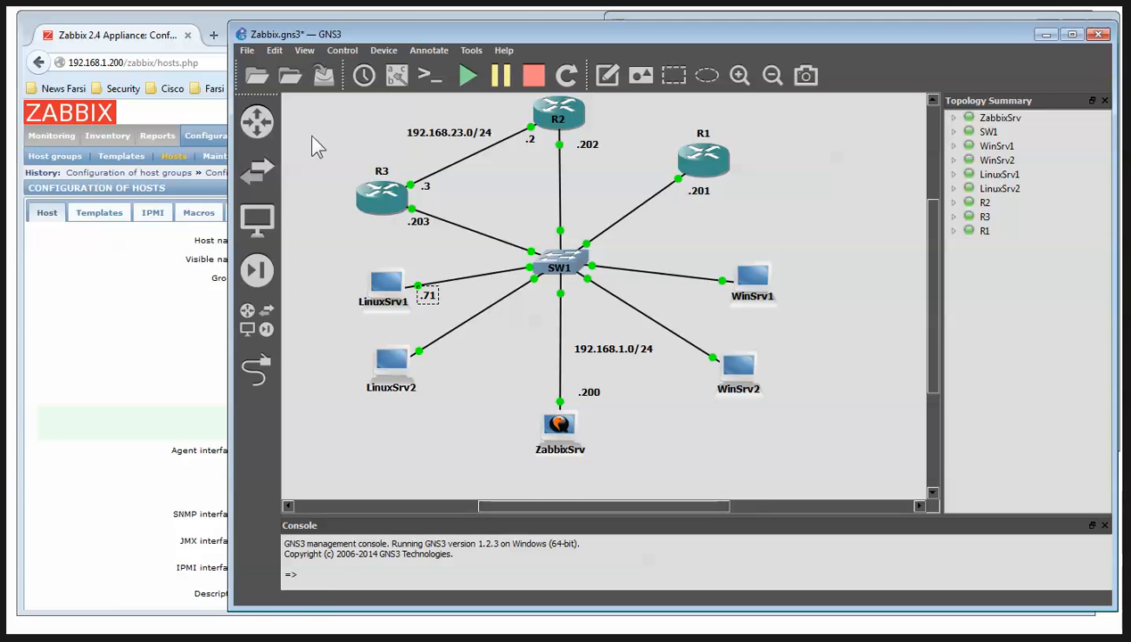
pyautogui.click(1044, 35)
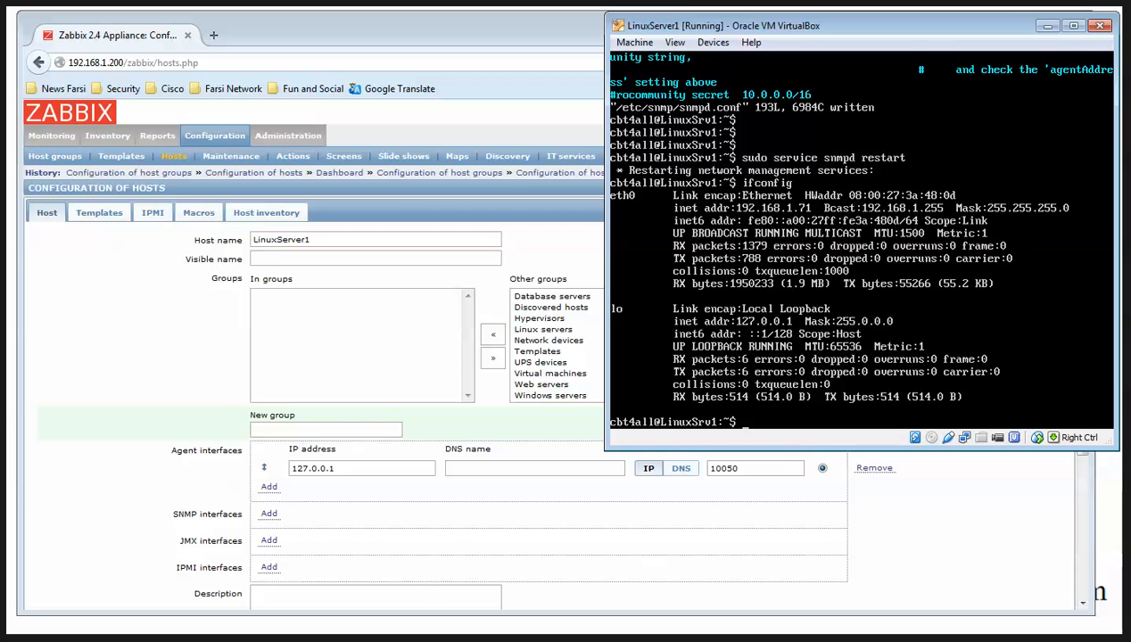
# Replace LinuxServer1's agent interface with an SNMP interface at 192.168.1.71
pyautogui.click(1047, 25)
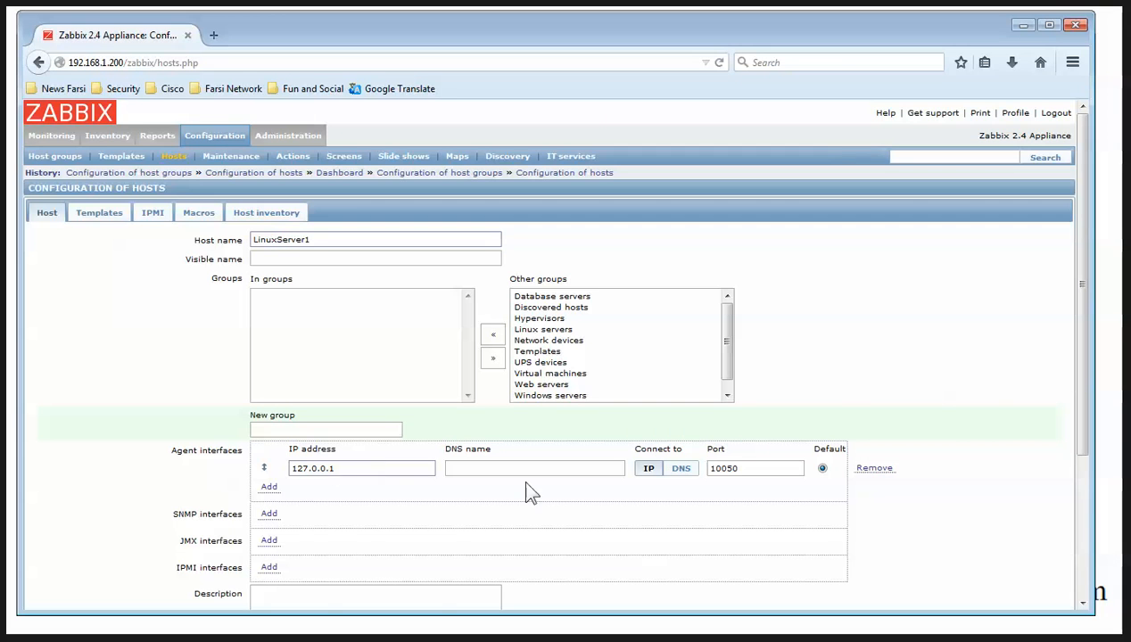
pyautogui.click(874, 467)
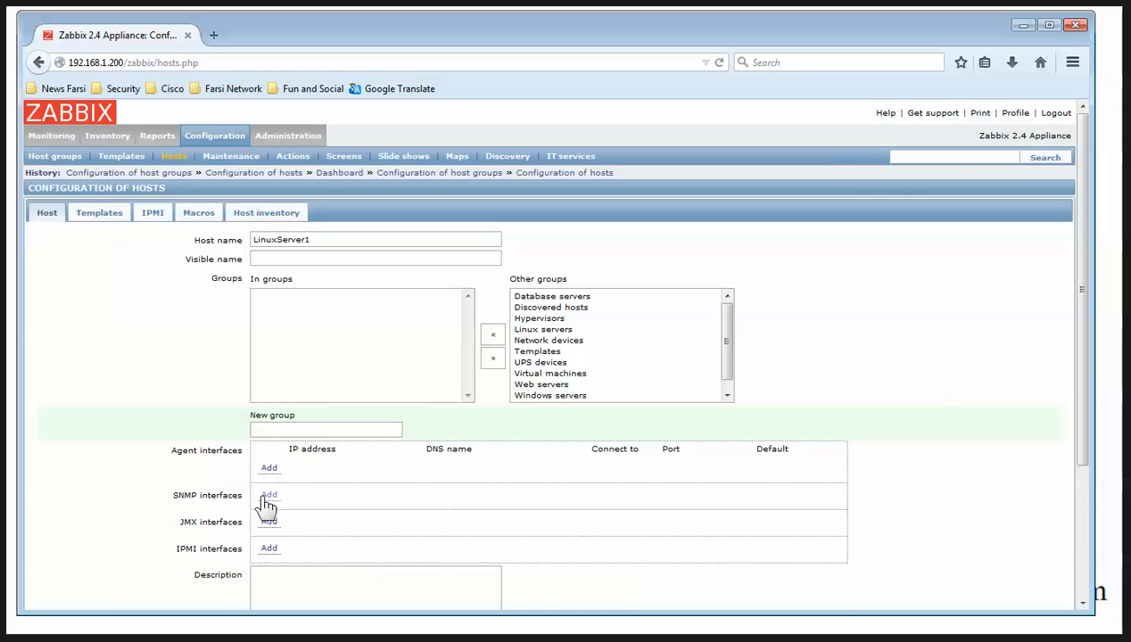
pyautogui.click(268, 498)
pyautogui.moveTo(353, 496); pyautogui.dragTo(291, 470)
pyautogui.write('192.168.1.71')
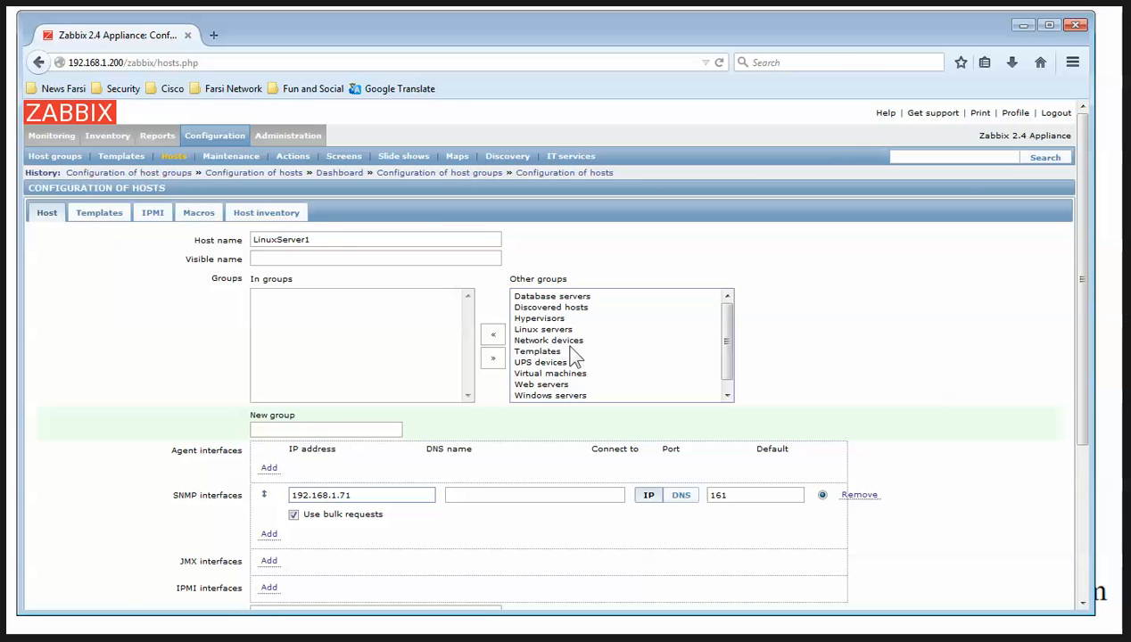
# Put LinuxServer1 in the Templates host group
pyautogui.click(534, 351)
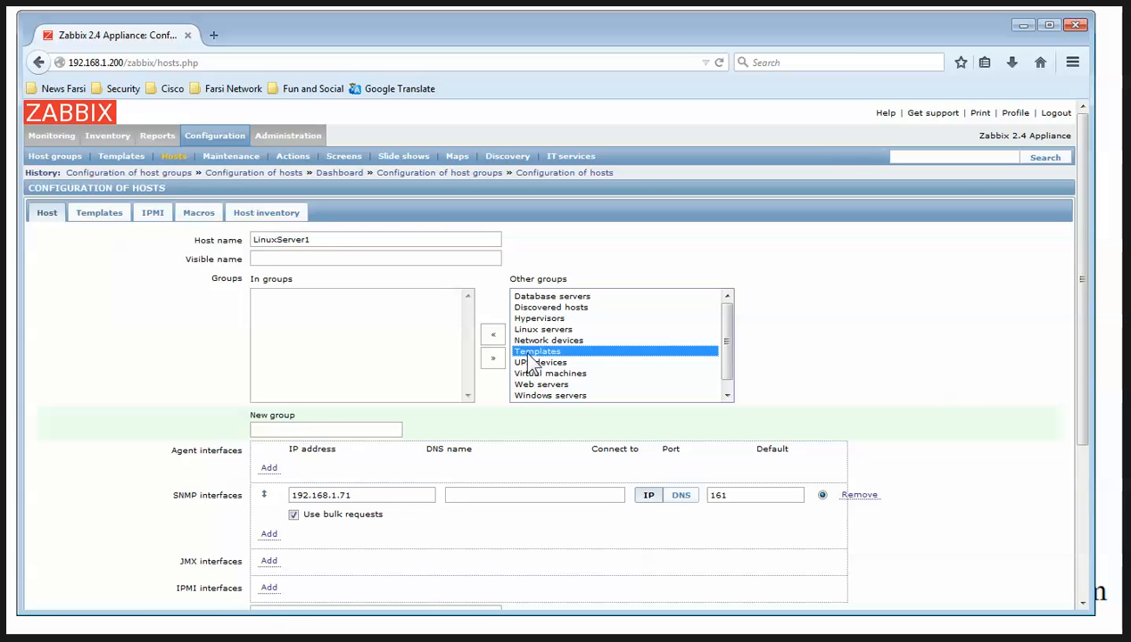
pyautogui.click(496, 335)
pyautogui.scroll(-4, 379, 411)
pyautogui.scroll(4, 335, 530)
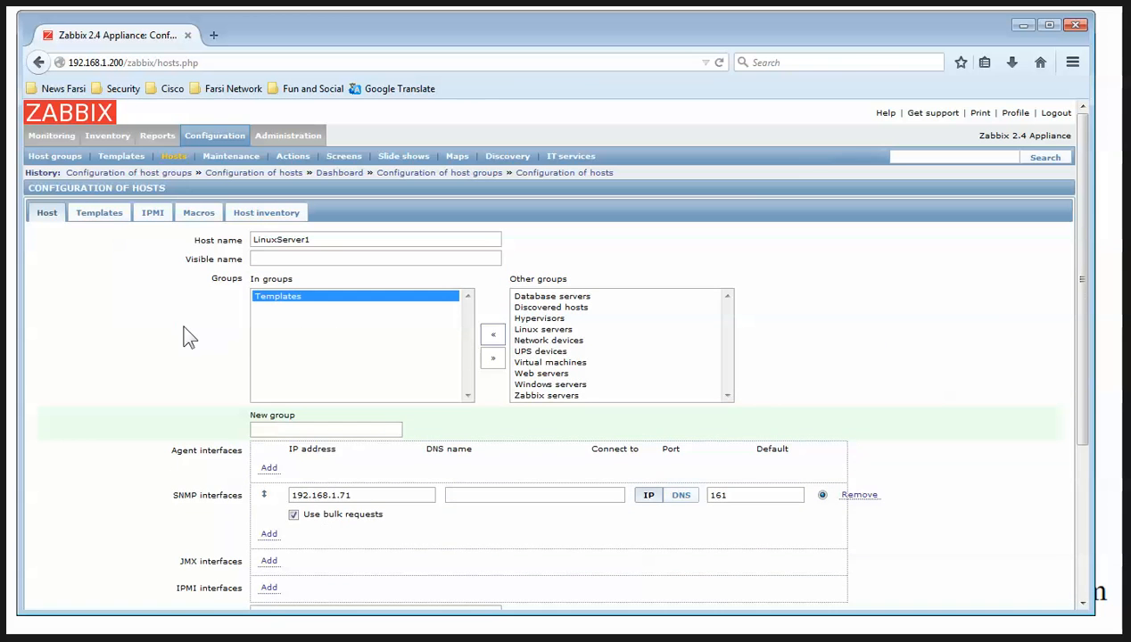
# Link Template SNMP OS Linux to LinuxServer1
pyautogui.click(101, 214)
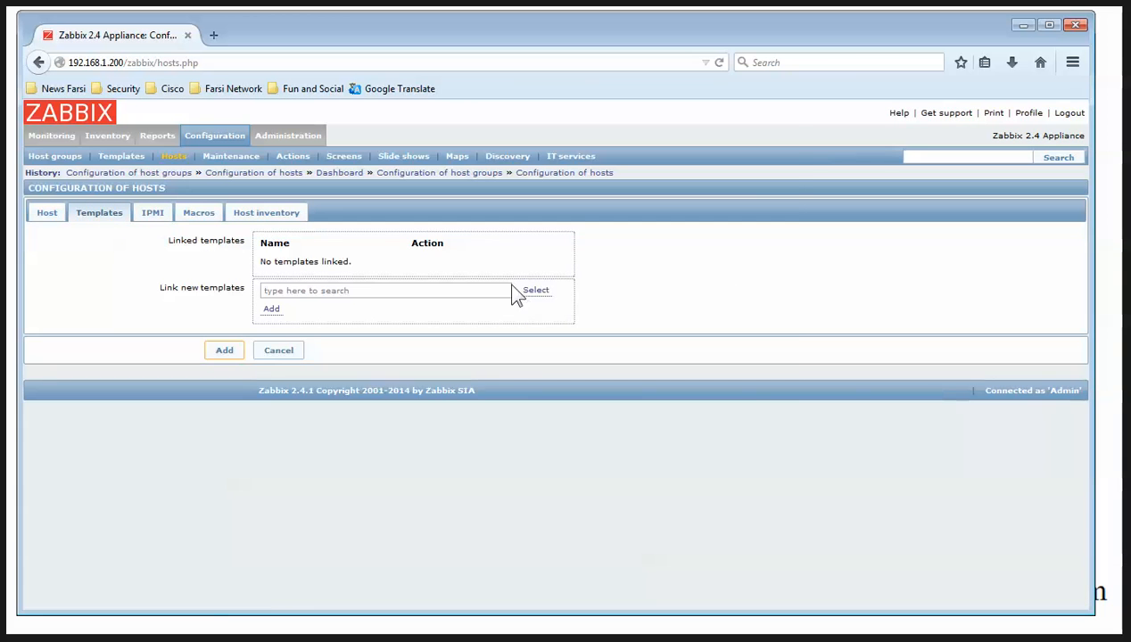
pyautogui.click(535, 292)
pyautogui.scroll(-10, 548, 328)
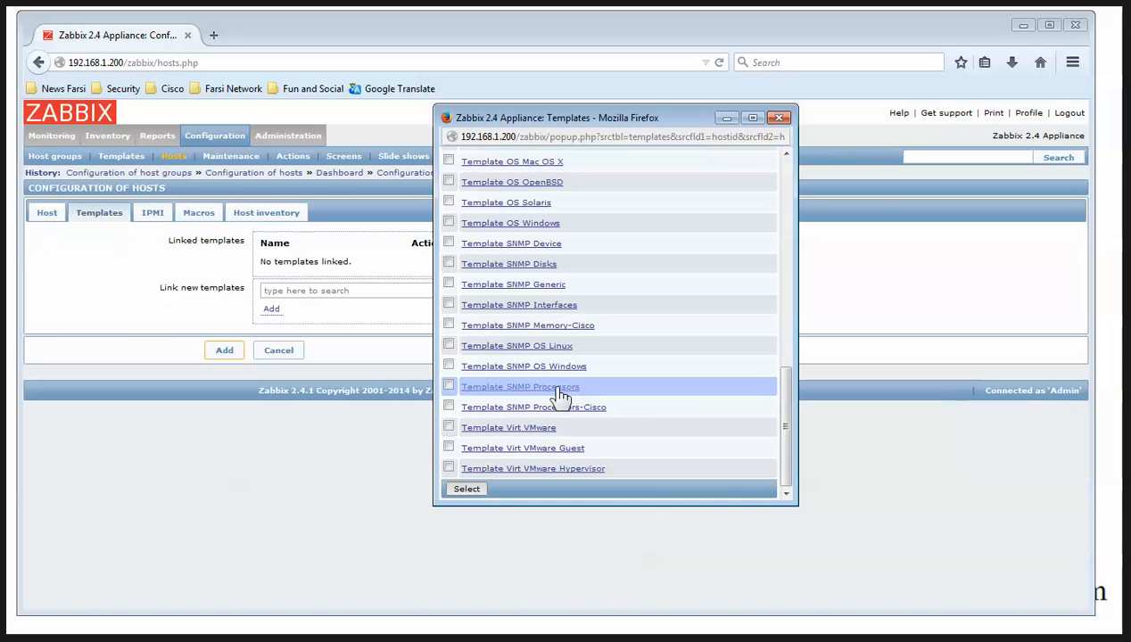
pyautogui.scroll(4, 558, 357)
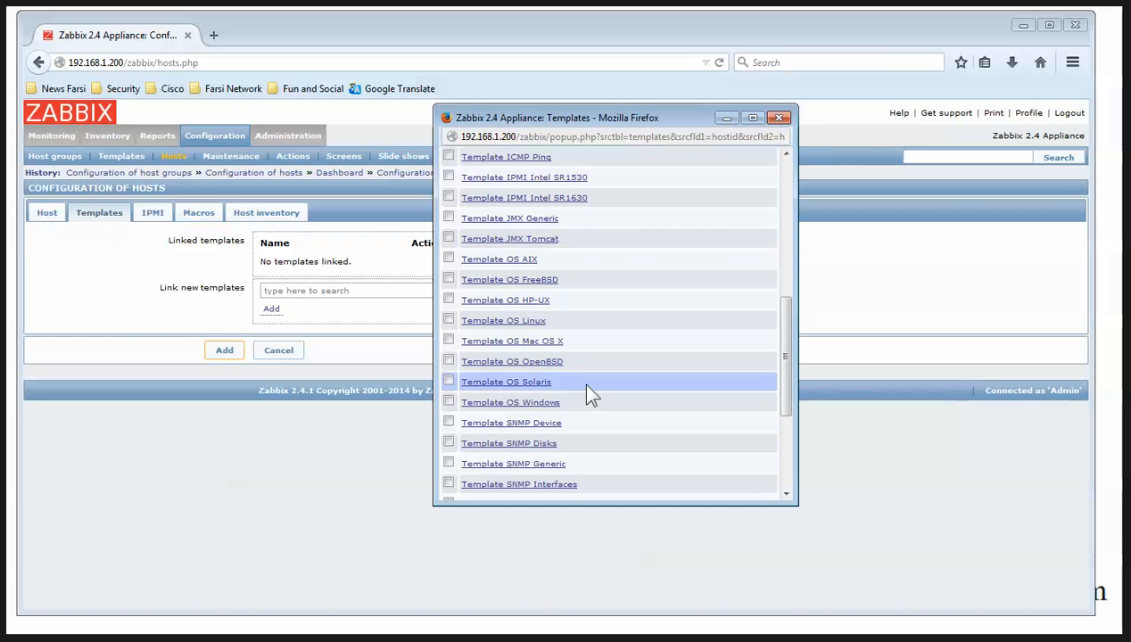
pyautogui.scroll(-4, 541, 346)
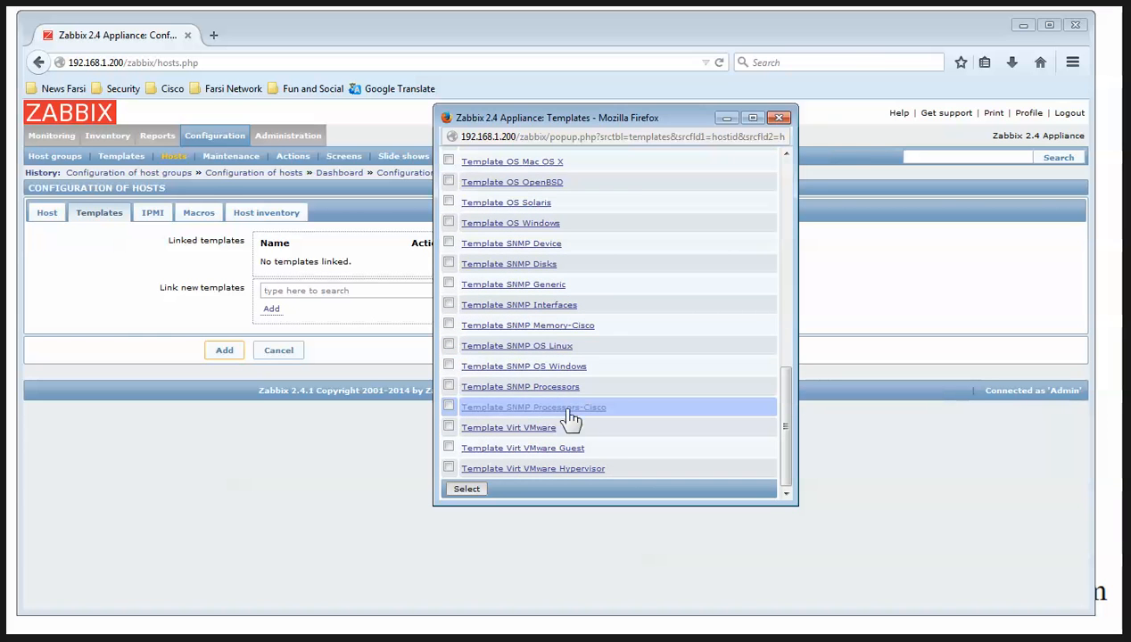
pyautogui.click(505, 346)
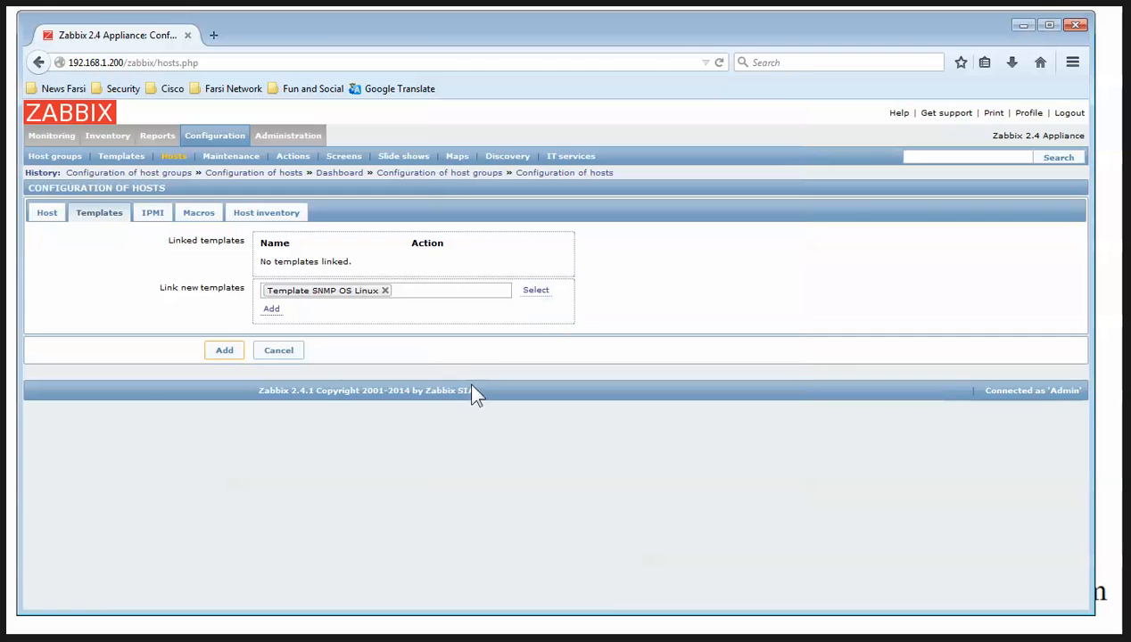
pyautogui.click(272, 309)
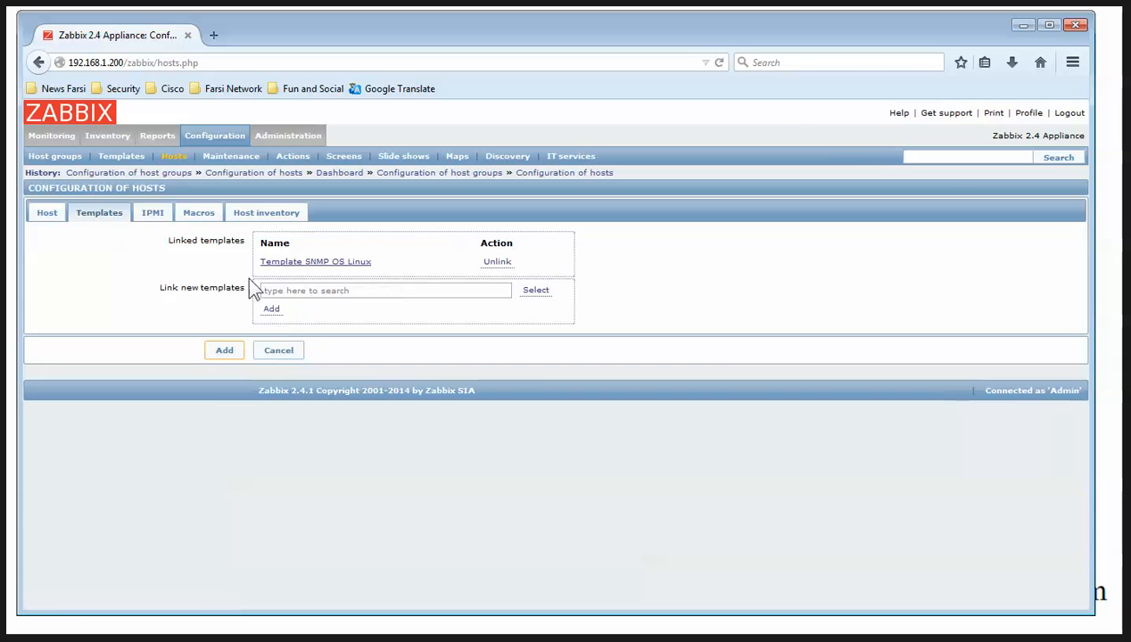
# Add the {$SNMP_COMMUNITY} macro from the notes and save LinuxServer1 as a new host
pyautogui.click(200, 212)
pyautogui.click(313, 258)
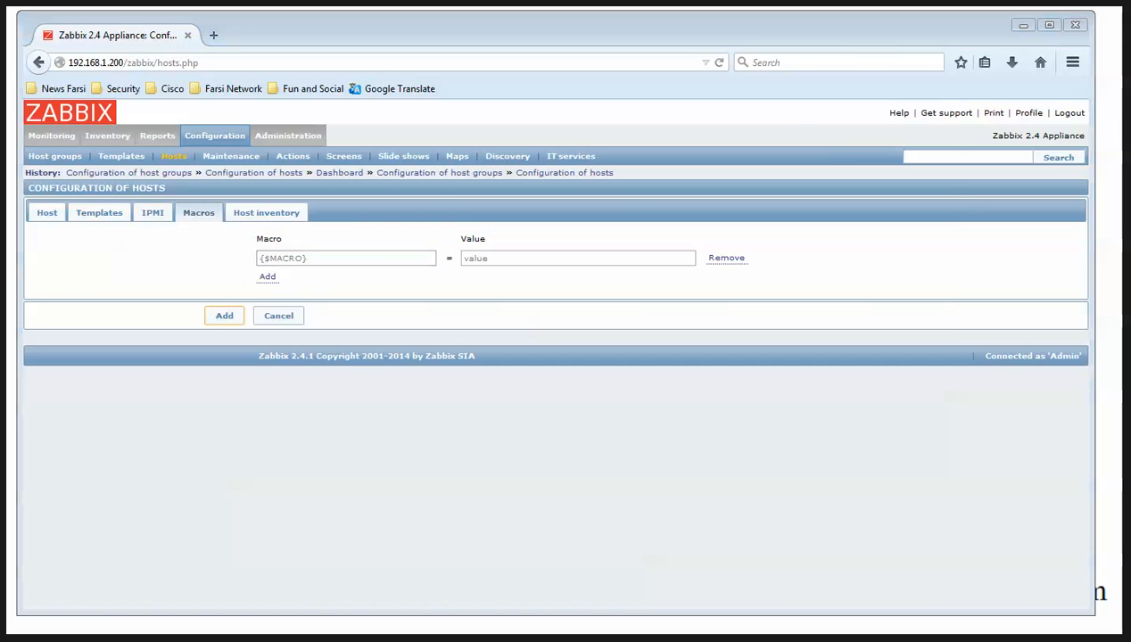
pyautogui.hotkey('alt', 'Tab')
pyautogui.scroll(5, 378, 351)
pyautogui.moveTo(286, 236); pyautogui.dragTo(101, 243)
pyautogui.hotkey('ctrl', 'c')
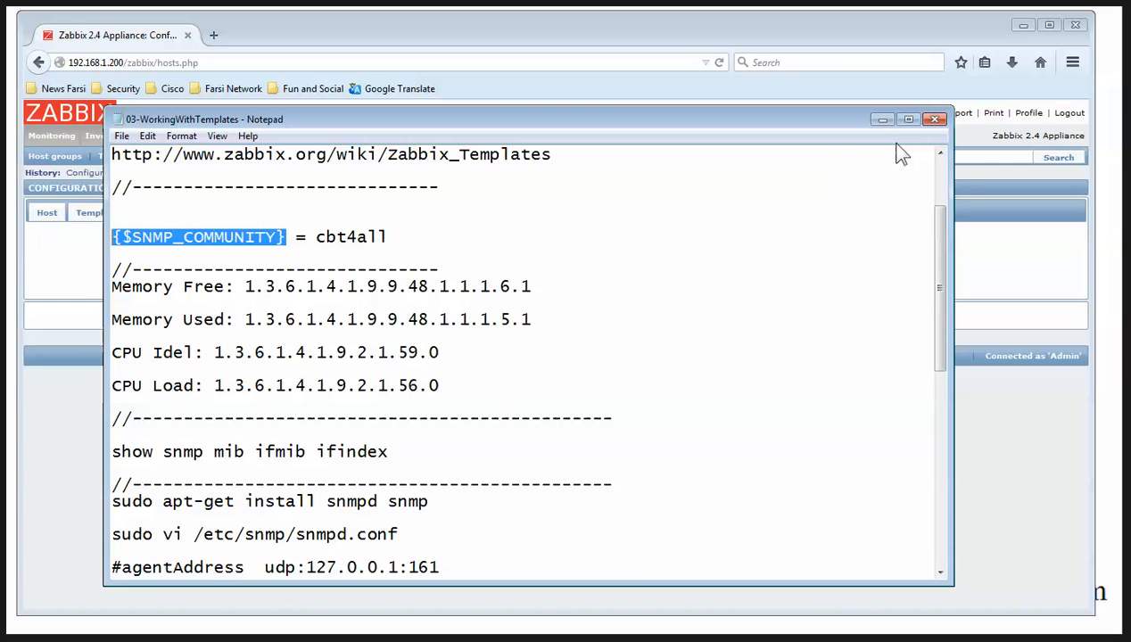
pyautogui.click(880, 120)
pyautogui.click(349, 258)
pyautogui.hotkey('ctrl', 'v')
pyautogui.click(517, 258)
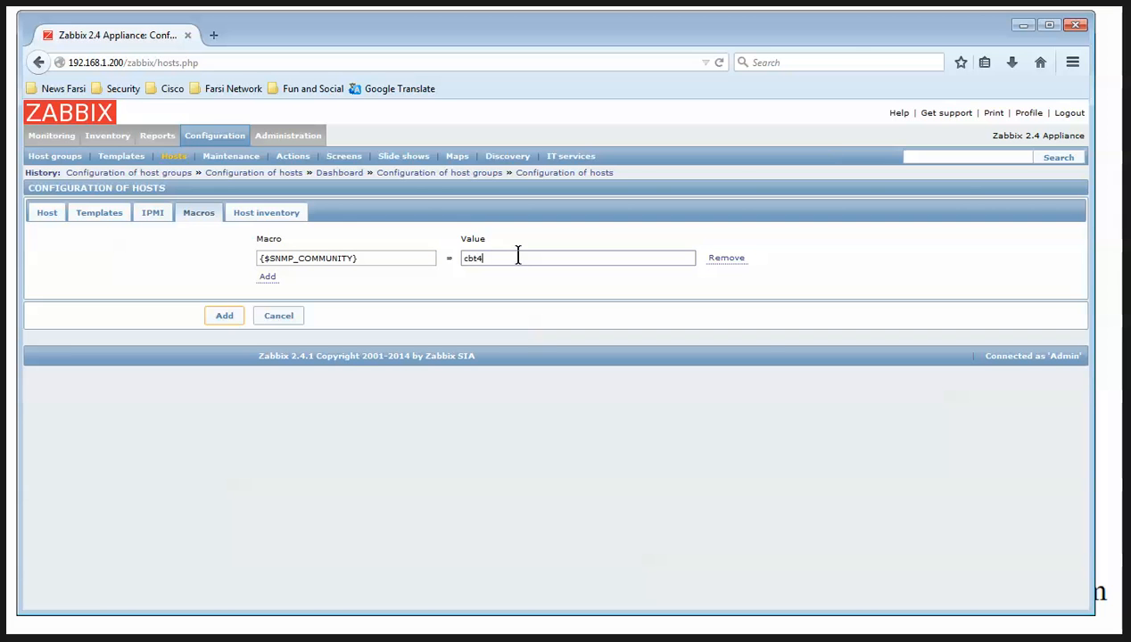
pyautogui.click(267, 277)
pyautogui.click(224, 334)
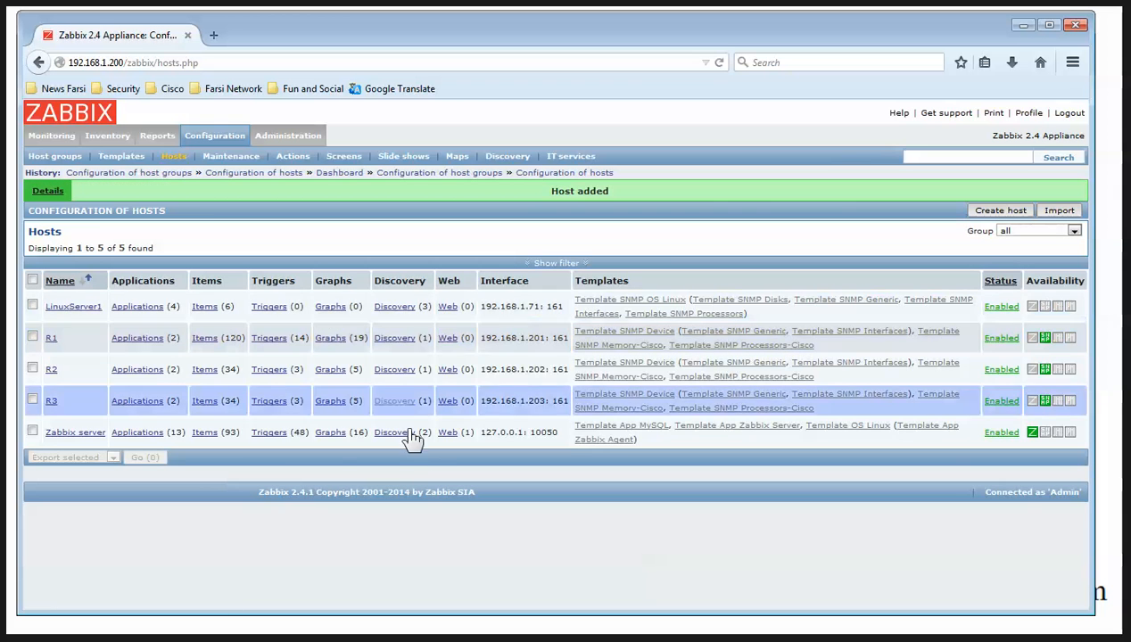
# Set LinuxServer1's Disk partitions and Network interfaces discovery rules to a 60-second interval
pyautogui.click(406, 308)
pyautogui.click(179, 294)
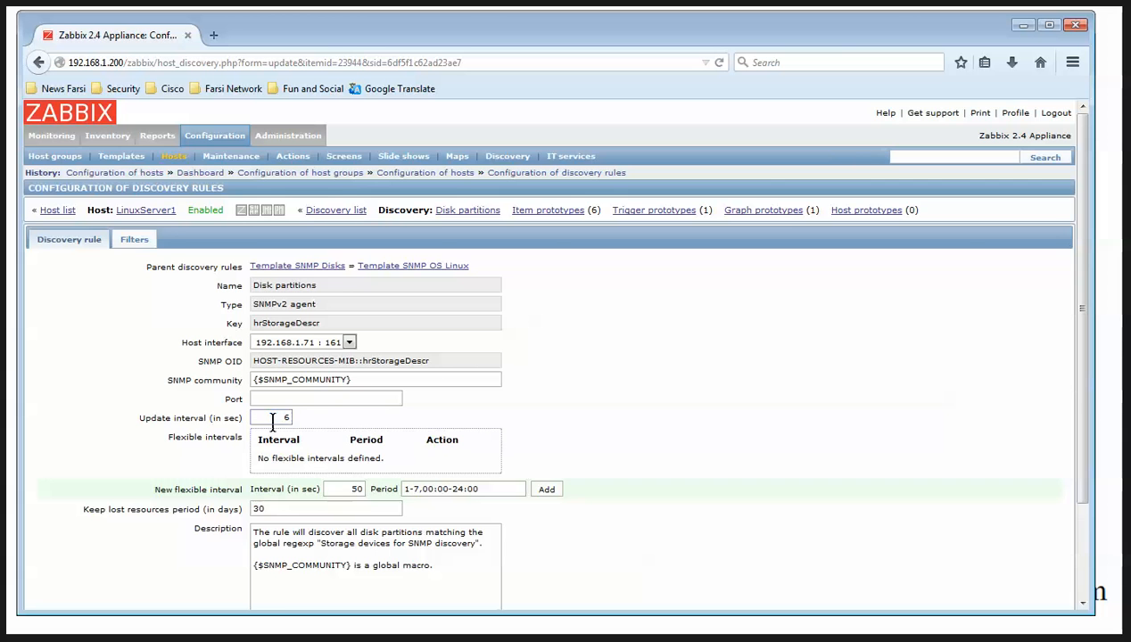
pyautogui.write('60')
pyautogui.scroll(-3, 214, 535)
pyautogui.click(214, 560)
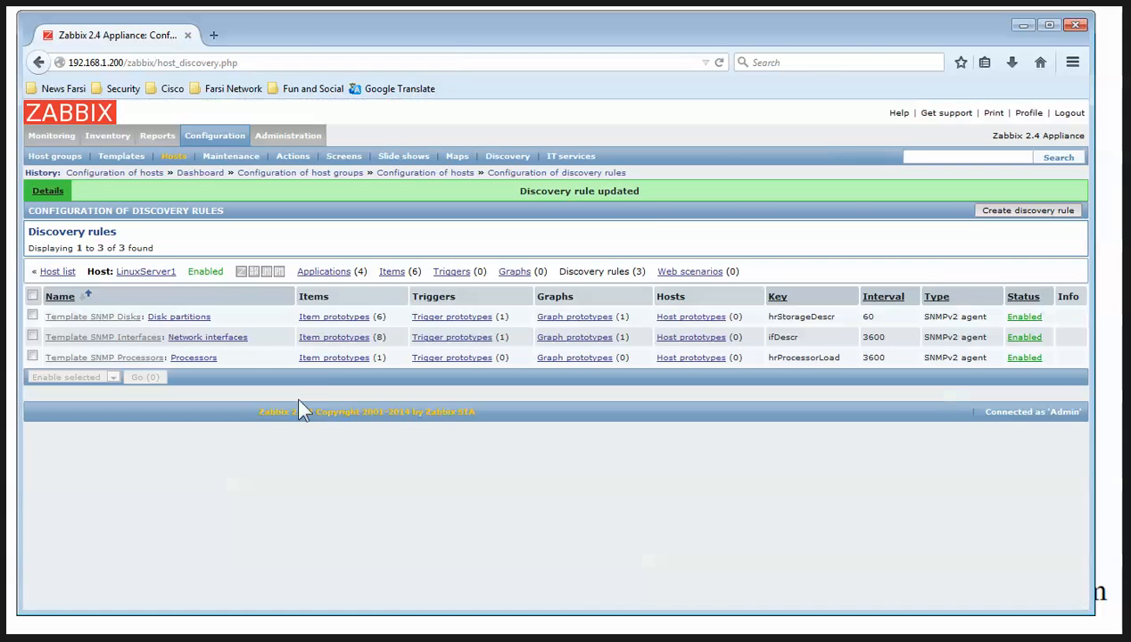
pyautogui.click(234, 338)
pyautogui.scroll(-3, 250, 373)
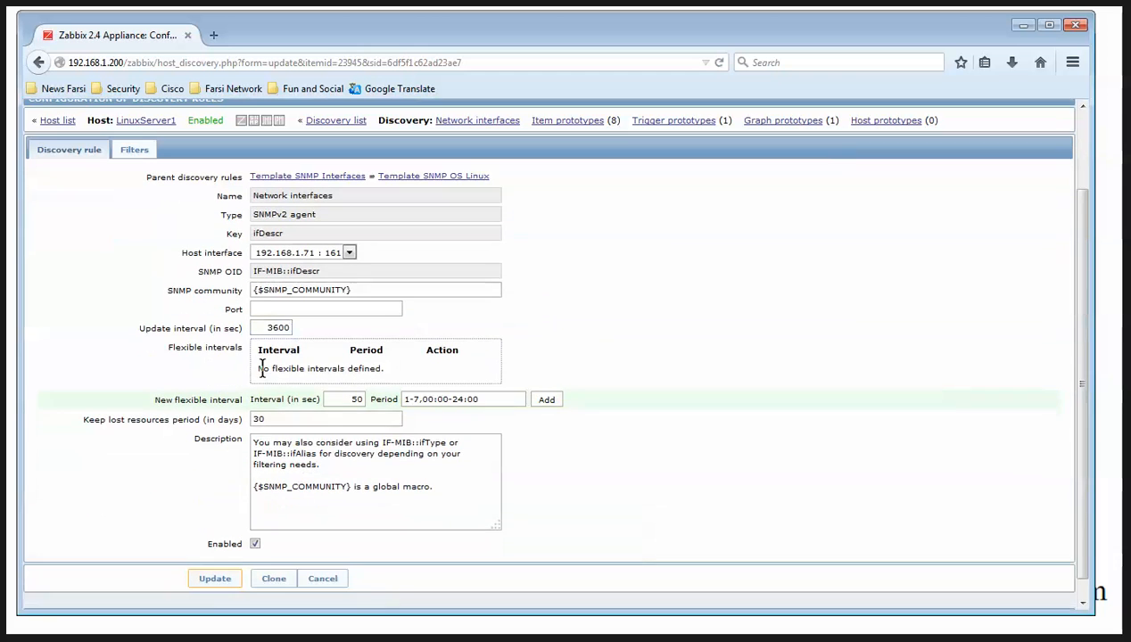
pyautogui.doubleClick(277, 327)
pyautogui.write('60')
pyautogui.click(218, 579)
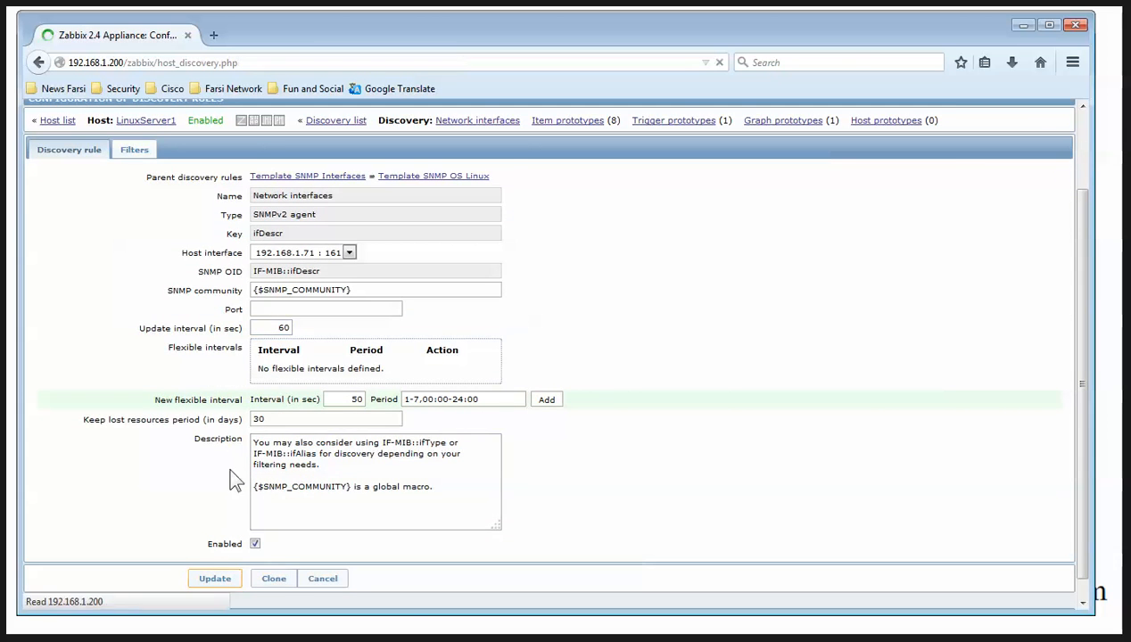
# Set the Processors discovery rule's update interval to 60 seconds
pyautogui.click(197, 359)
pyautogui.doubleClick(277, 417)
pyautogui.write('600')
pyautogui.scroll(-3, 268, 426)
pyautogui.click(215, 559)
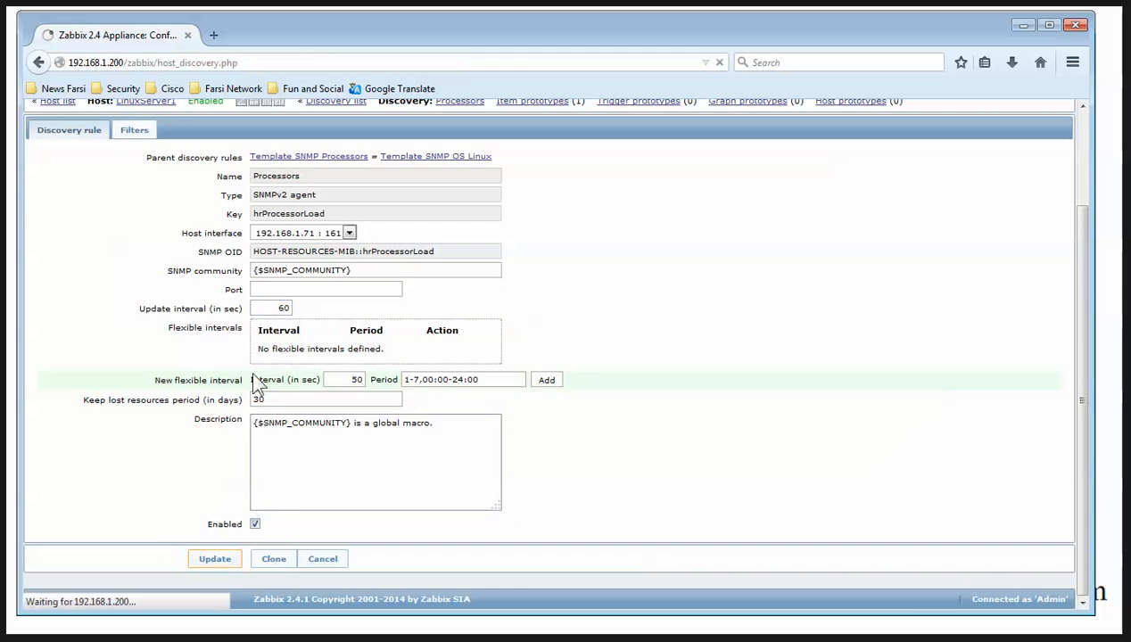
# Change the Number of network interfaces item's update interval from 3600 to 60 seconds
pyautogui.click(389, 274)
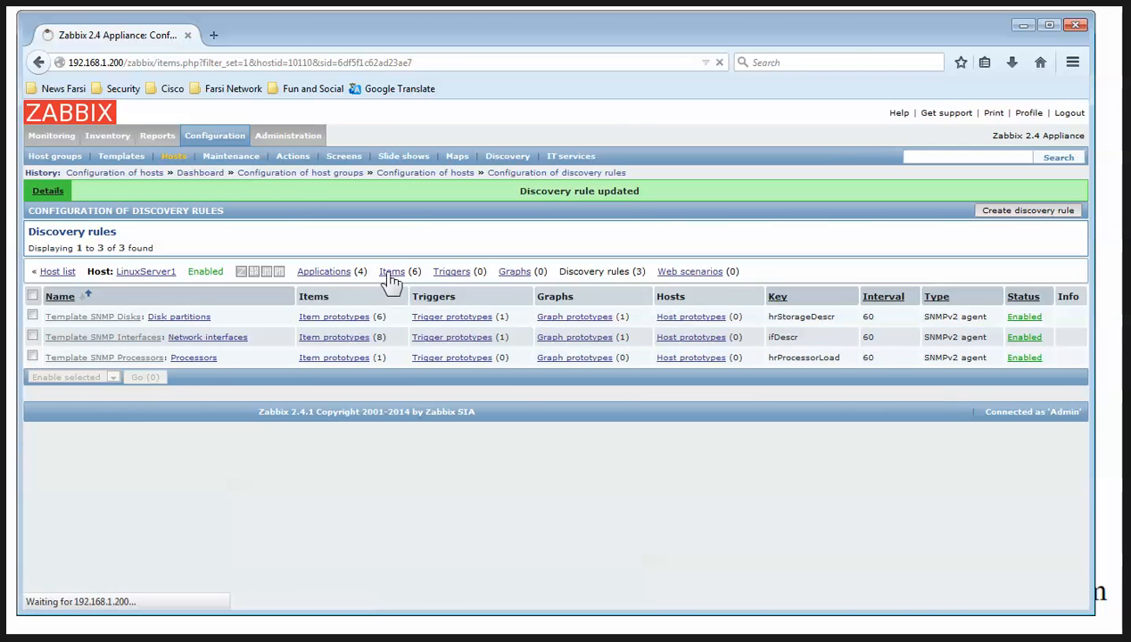
pyautogui.click(284, 412)
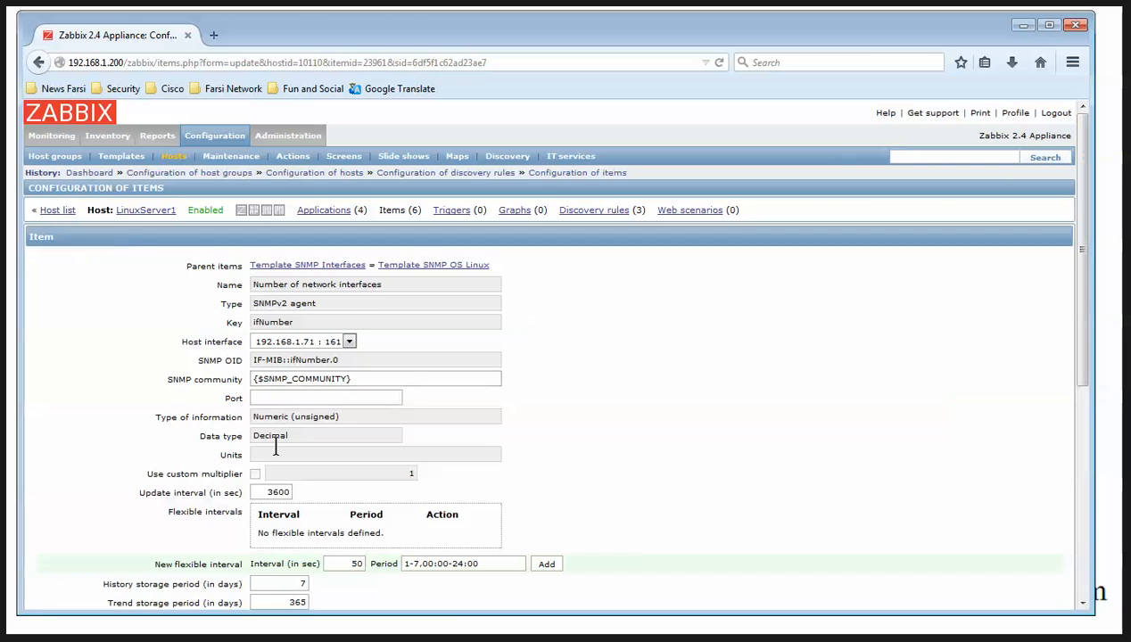
pyautogui.doubleClick(268, 493)
pyautogui.write('60')
pyautogui.scroll(-5, 268, 523)
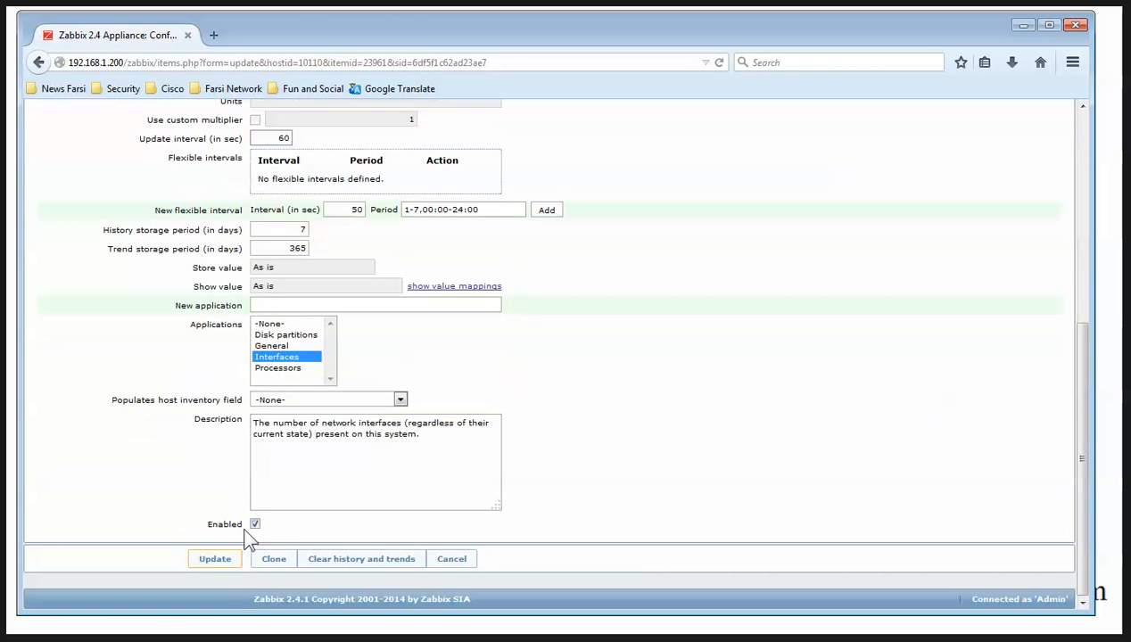
pyautogui.click(215, 562)
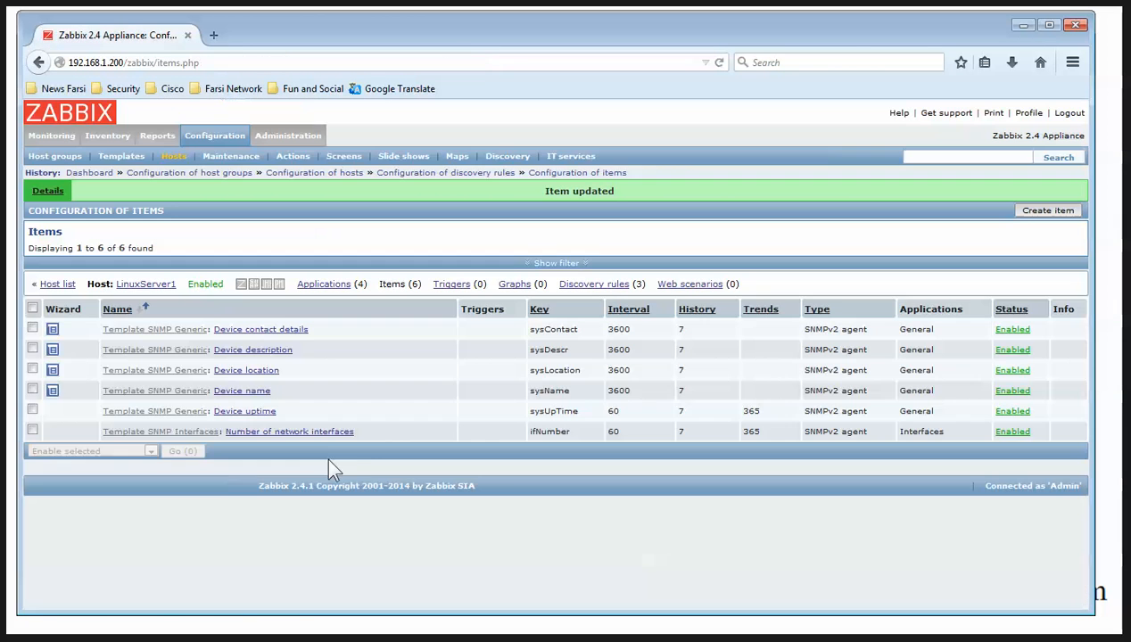
pyautogui.click(54, 283)
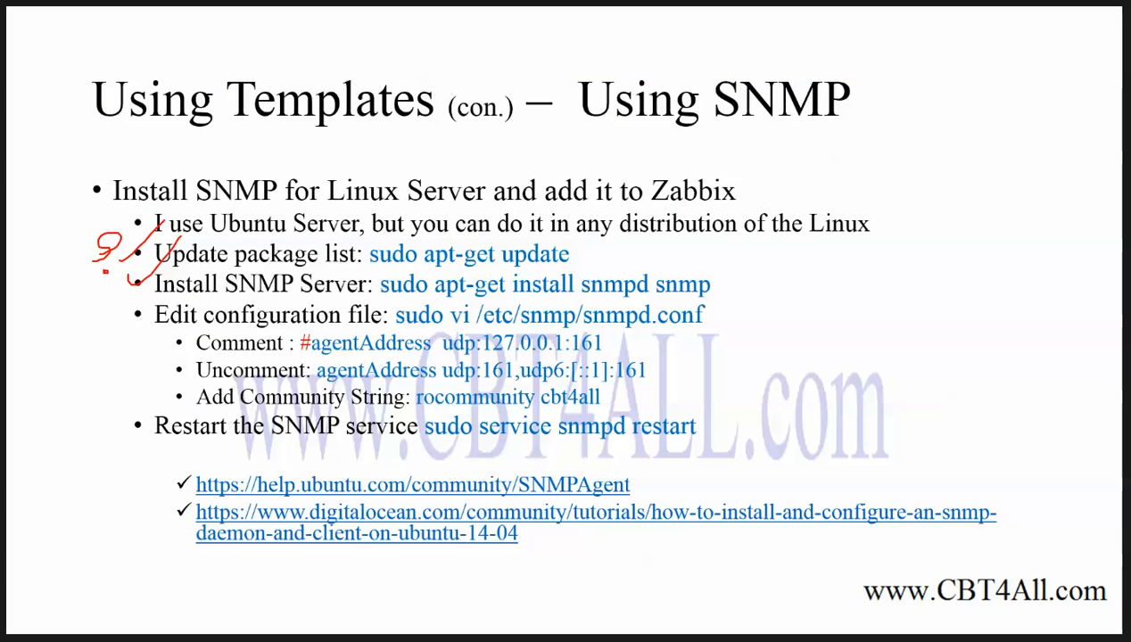
# Advance to the Windows Server SNMP slide and bring up the WinServer1 VM
pyautogui.press('Right')
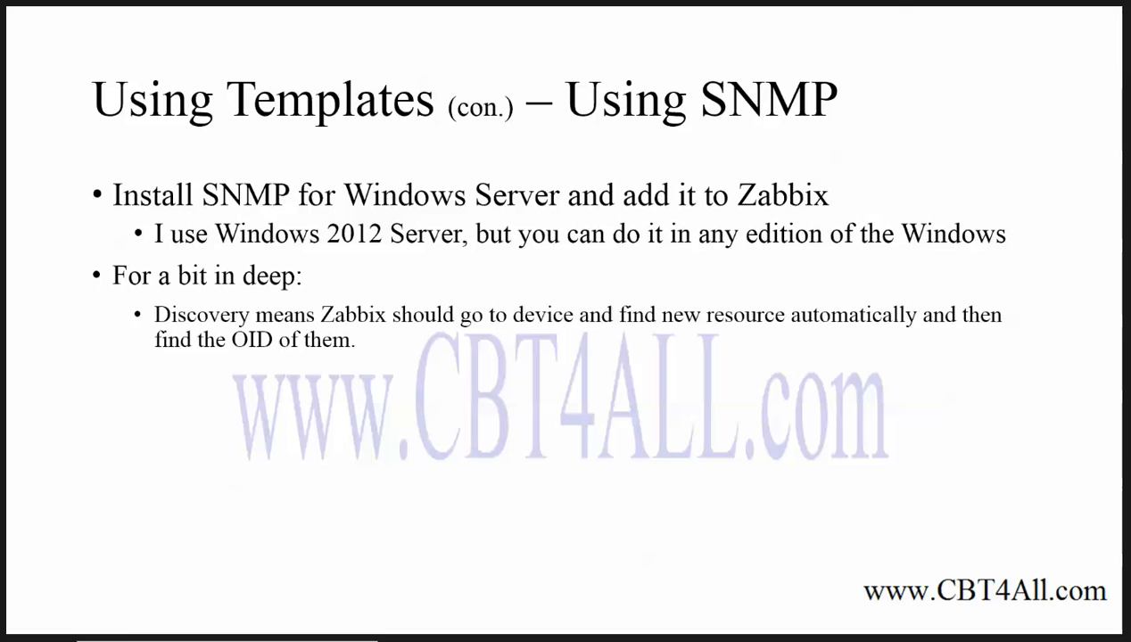
pyautogui.hotkey('alt', 'Tab')
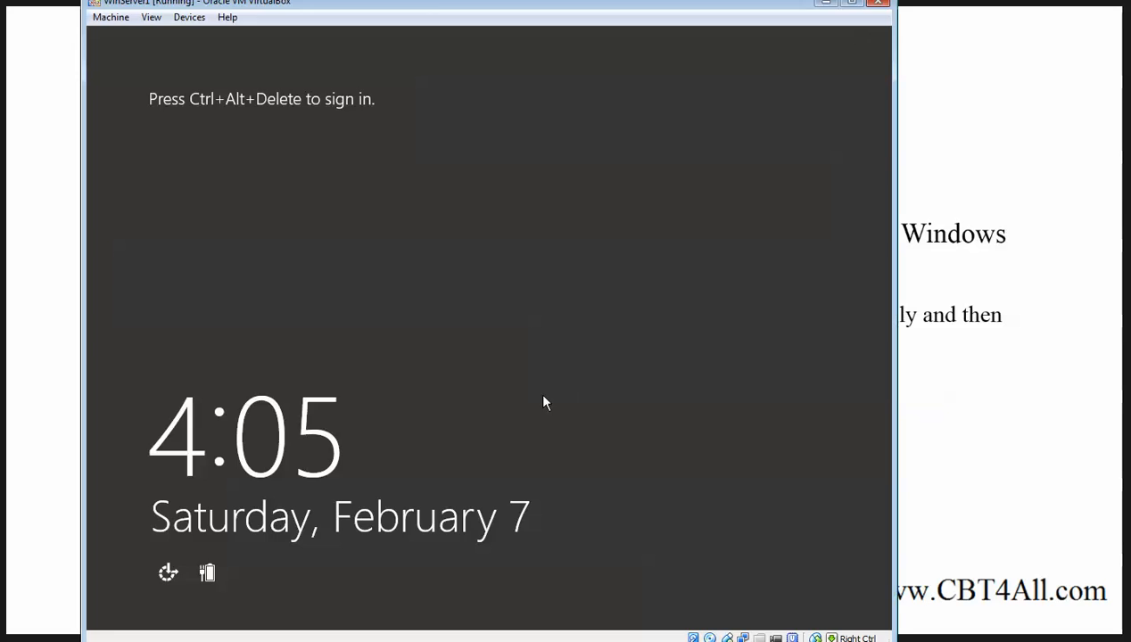
# Sign in to the WinServer1 VM using Ctrl-Alt-Del from the Machine menu and the account password
pyautogui.click(110, 17)
pyautogui.click(152, 137)
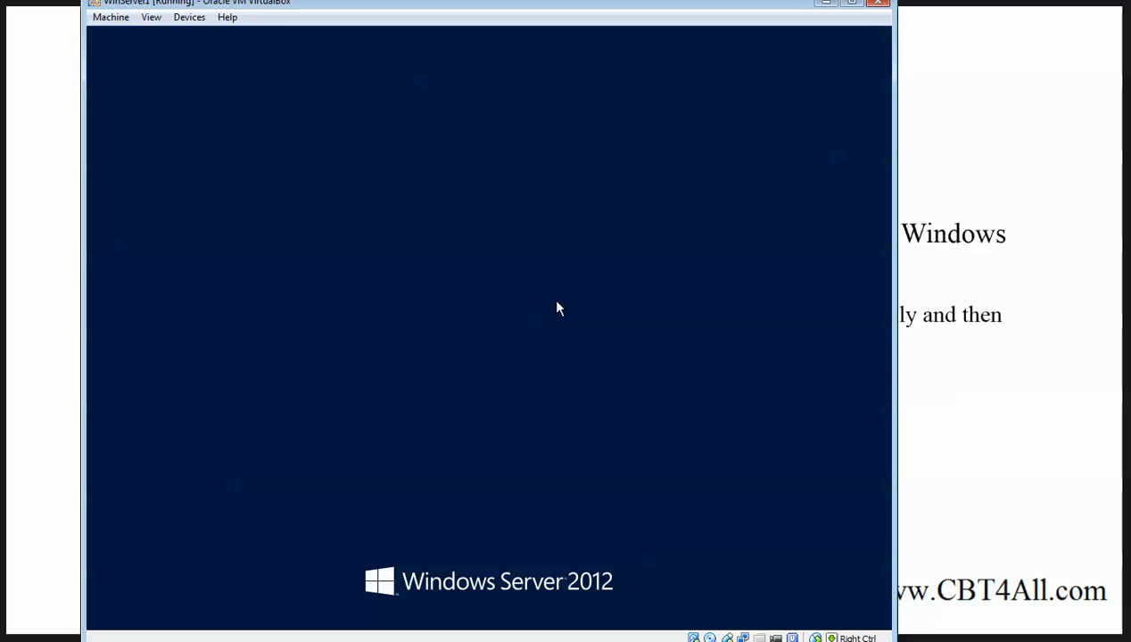
pyautogui.write('••••••••••')
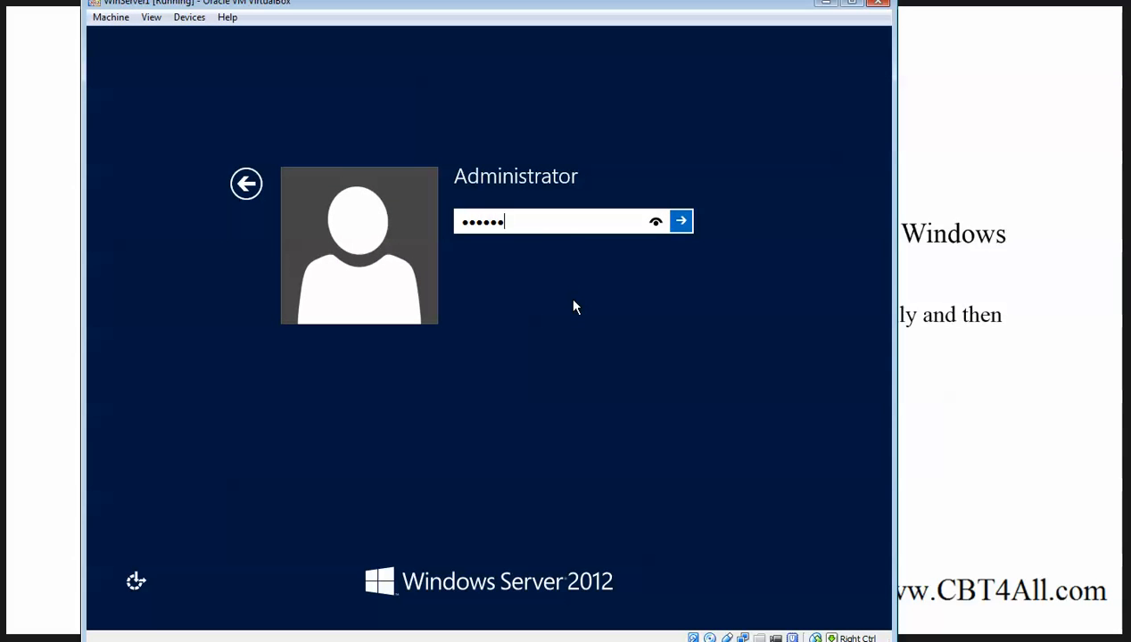
pyautogui.press('Return')
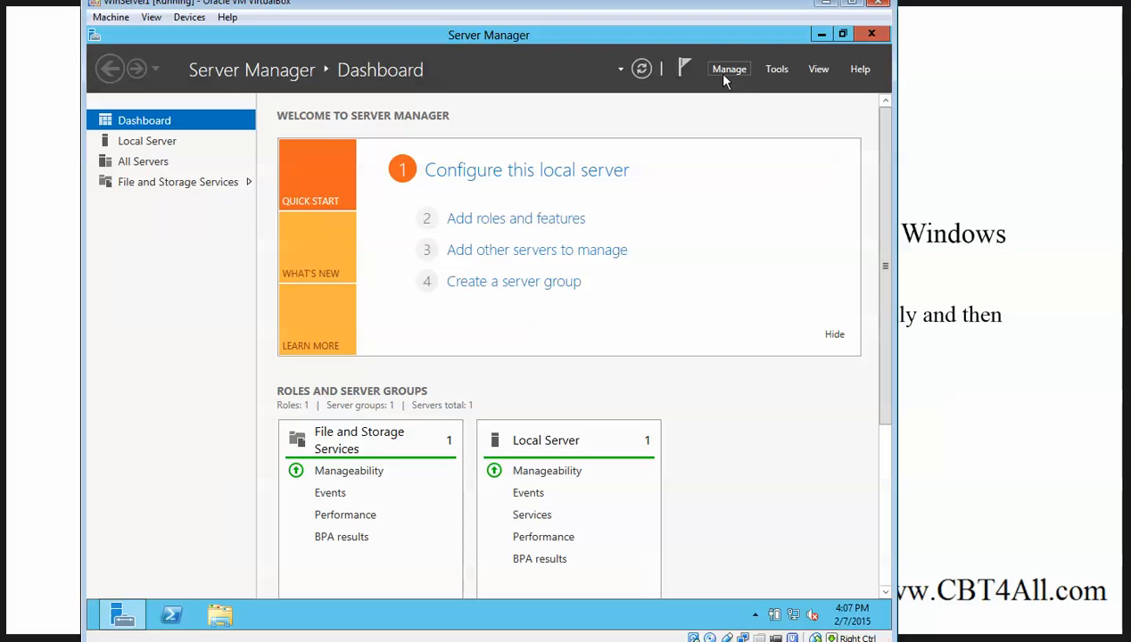
# Start Add Roles and Features with role-based installation on the local server, skipping to Features
pyautogui.click(726, 72)
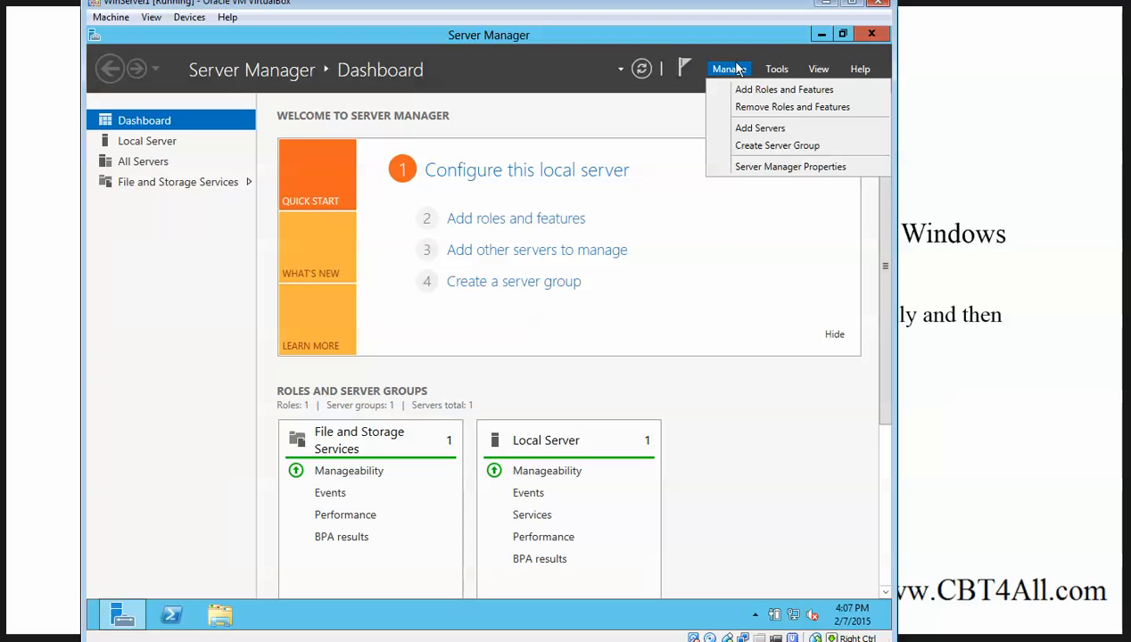
pyautogui.click(794, 106)
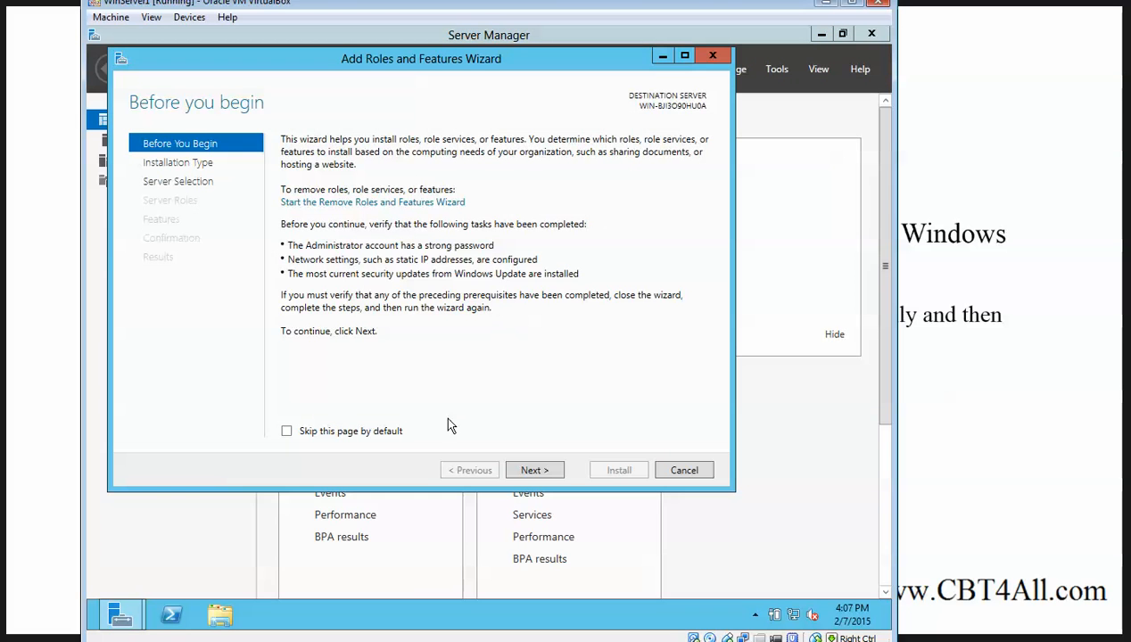
pyautogui.click(531, 473)
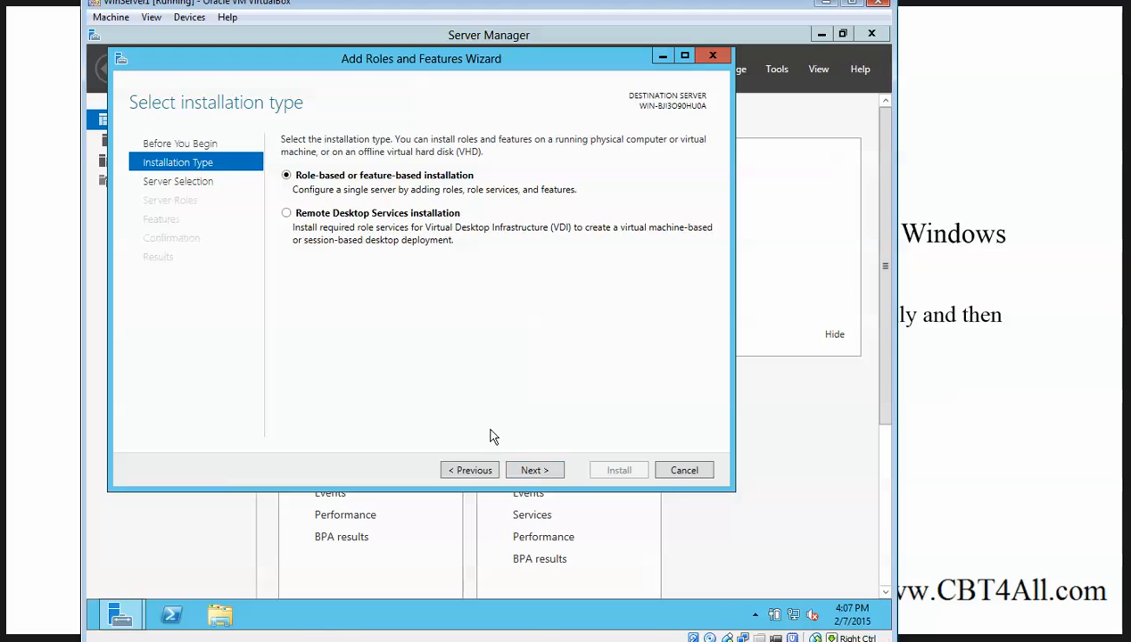
pyautogui.click(527, 471)
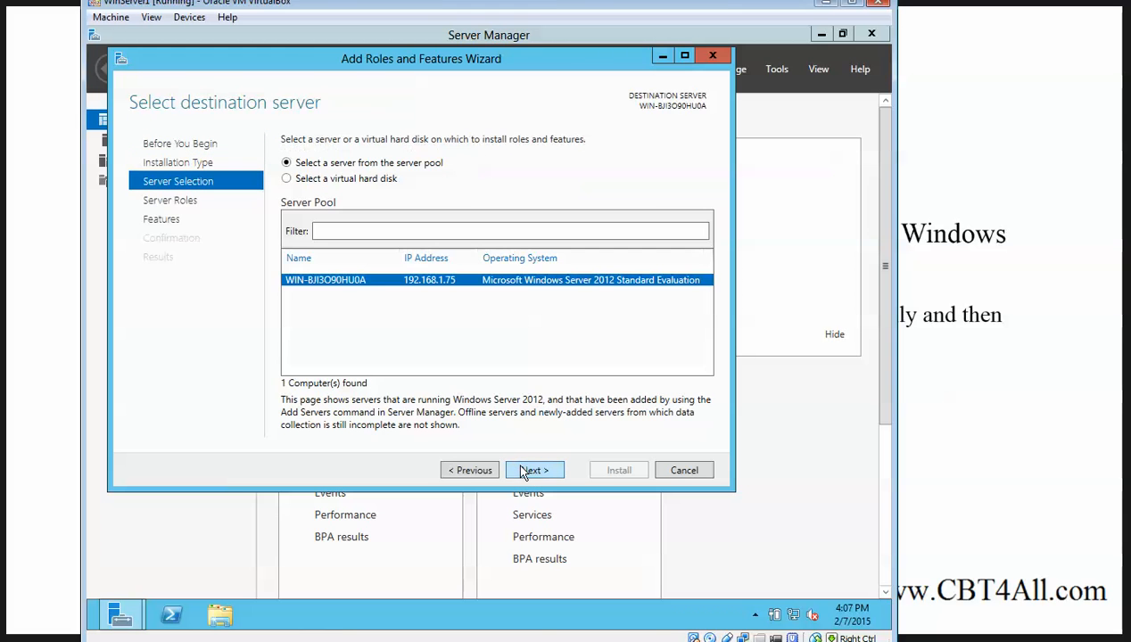
pyautogui.click(532, 480)
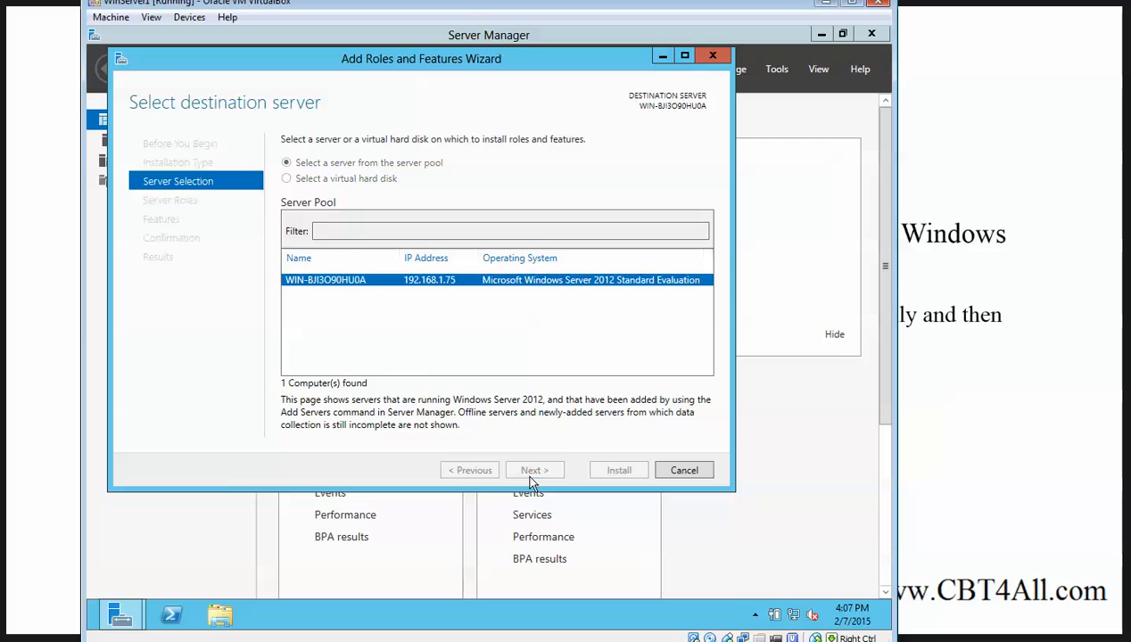
pyautogui.scroll(-1, 435, 366)
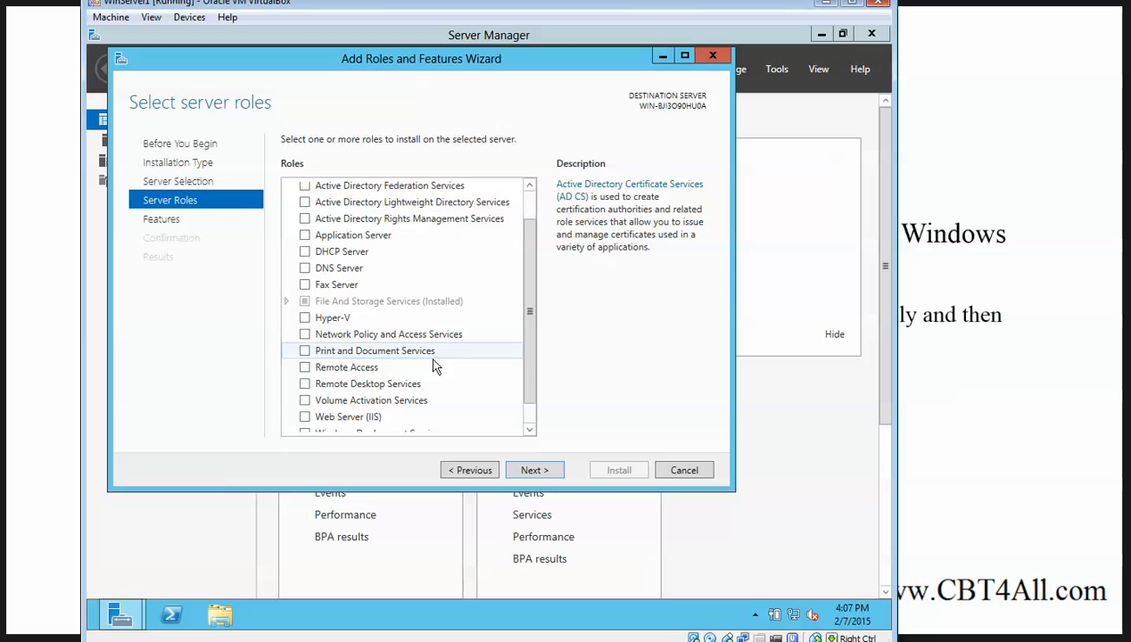
pyautogui.click(533, 471)
# Tick SNMP Service with its required tools and start installation, then minimize the VM
pyautogui.scroll(-3, 463, 307)
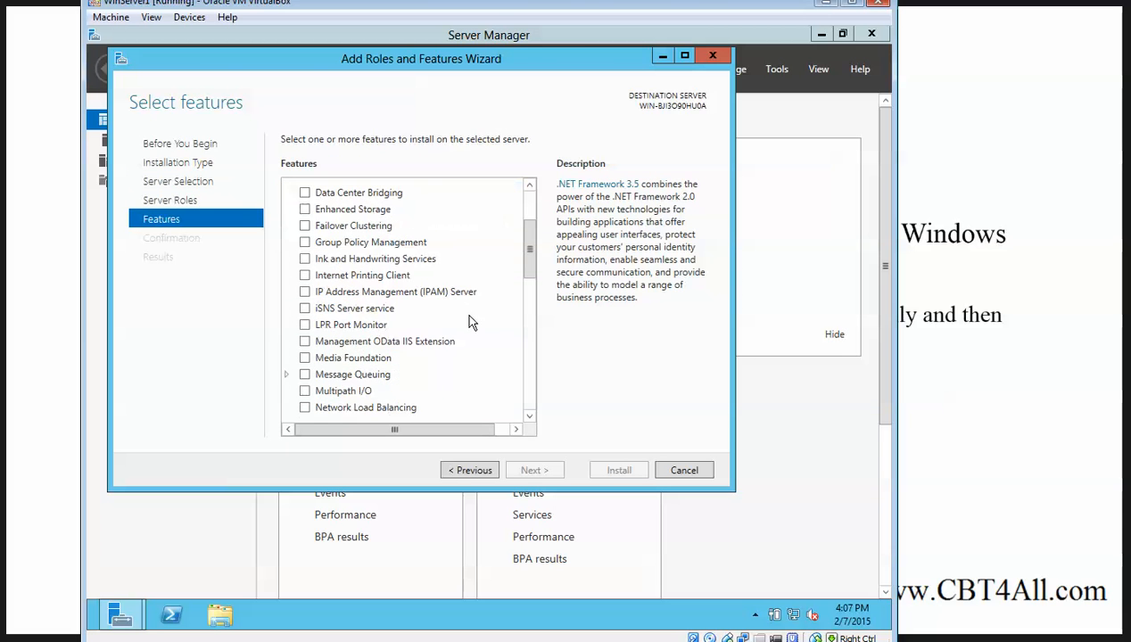
pyautogui.scroll(-5, 393, 393)
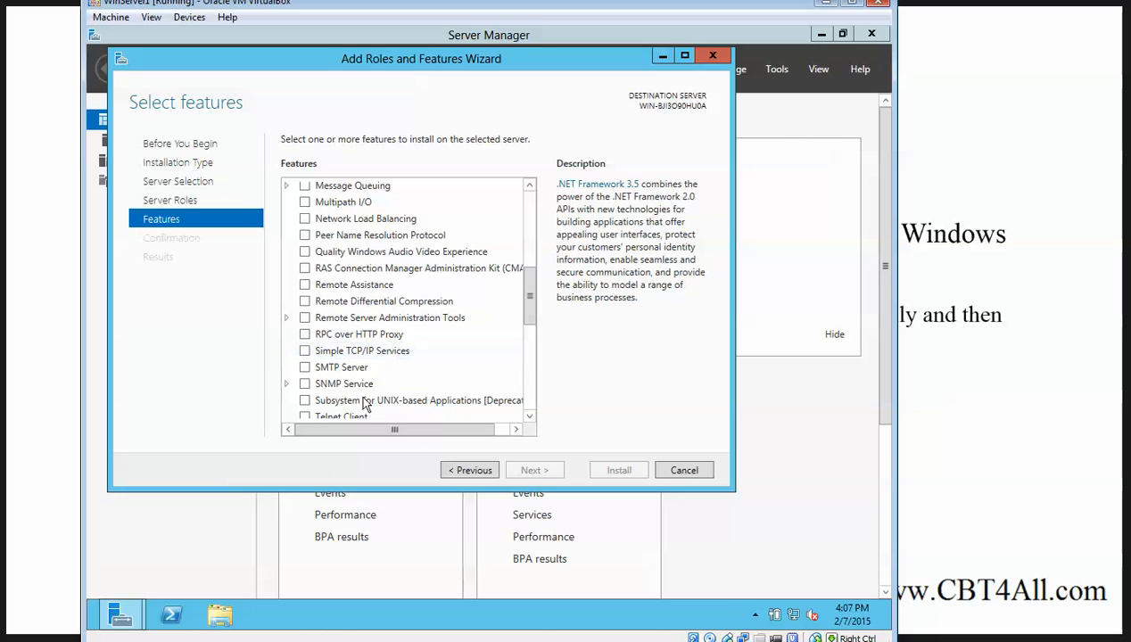
pyautogui.click(287, 384)
pyautogui.click(287, 383)
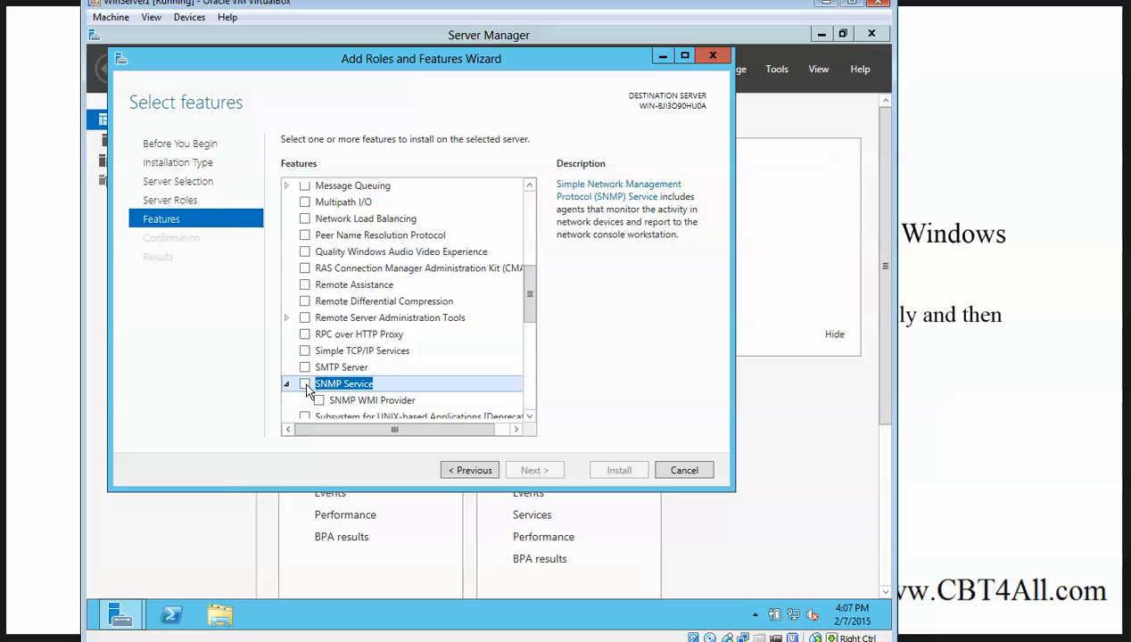
pyautogui.click(305, 383)
pyautogui.click(482, 397)
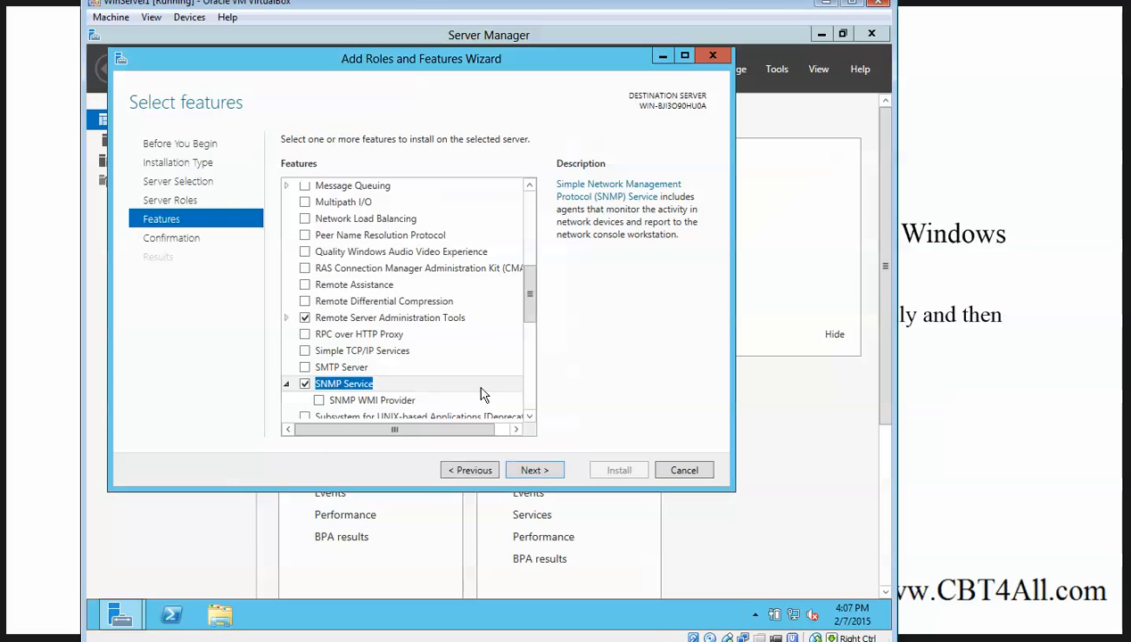
pyautogui.scroll(-2, 480, 395)
pyautogui.click(530, 470)
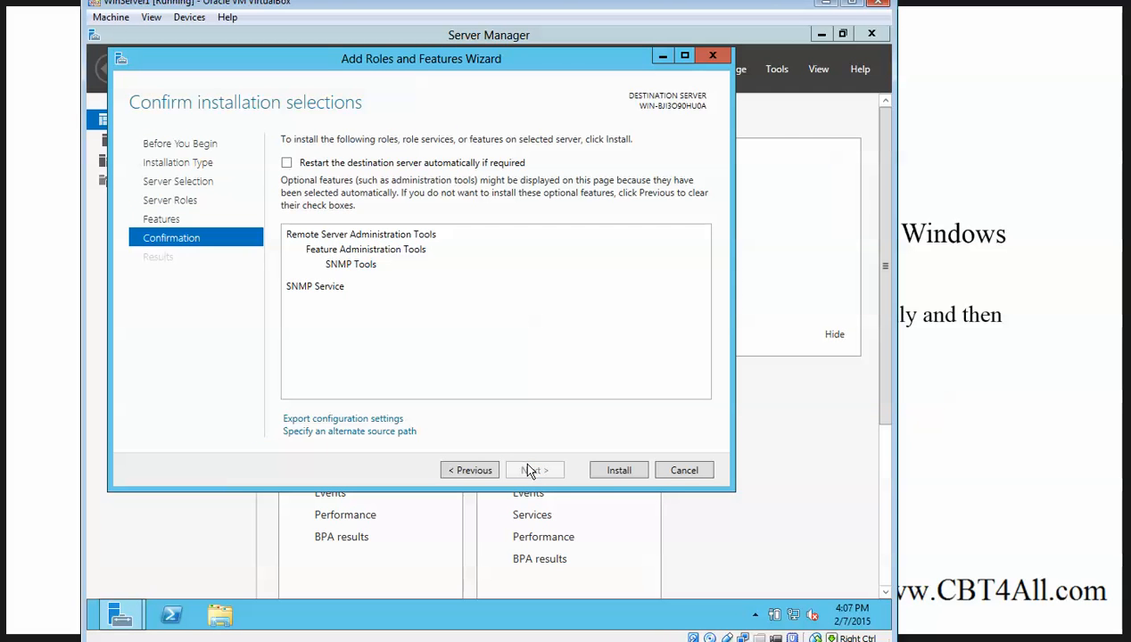
pyautogui.click(609, 472)
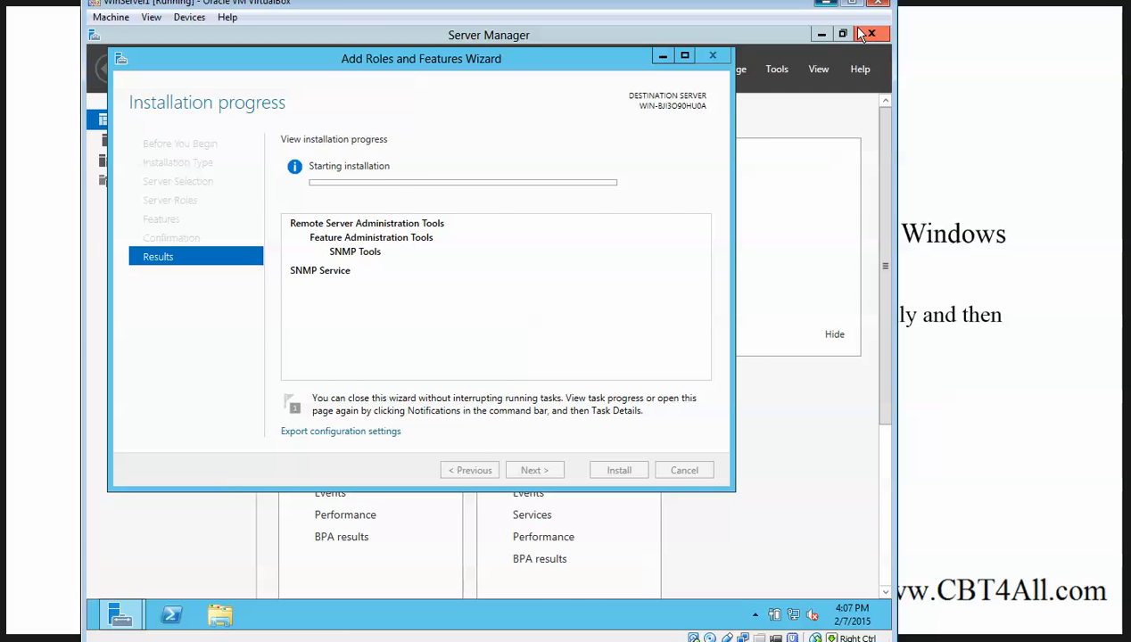
pyautogui.click(825, 3)
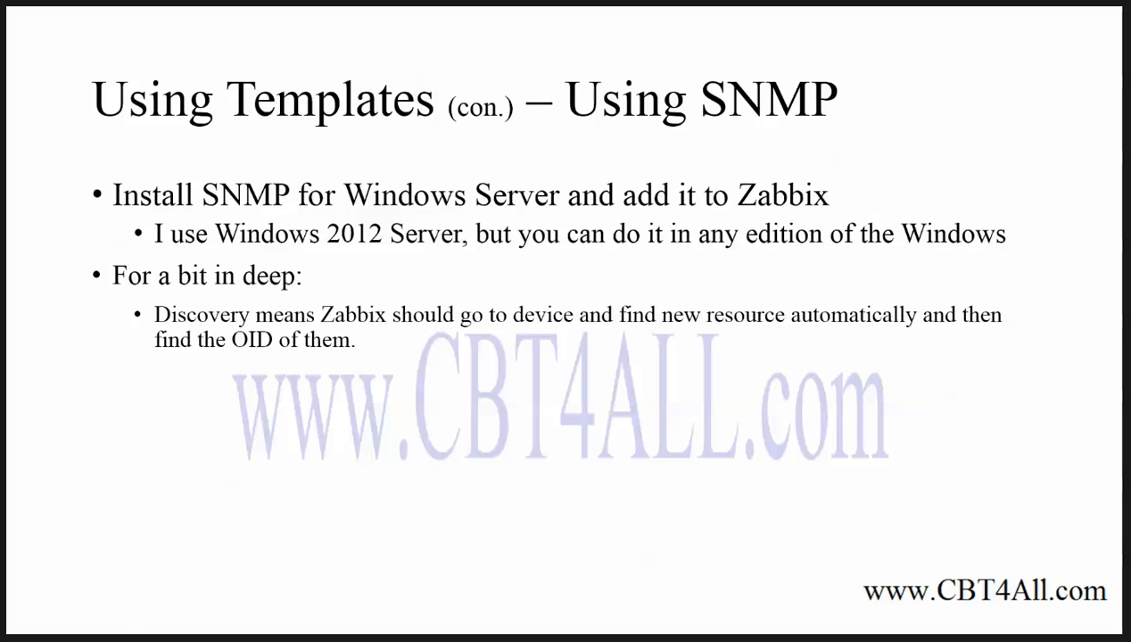
pyautogui.hotkey('alt', 'Tab')
# Review LinuxServer1's list of 71 items
pyautogui.click(204, 287)
pyautogui.scroll(-10, 253, 361)
pyautogui.scroll(10, 223, 357)
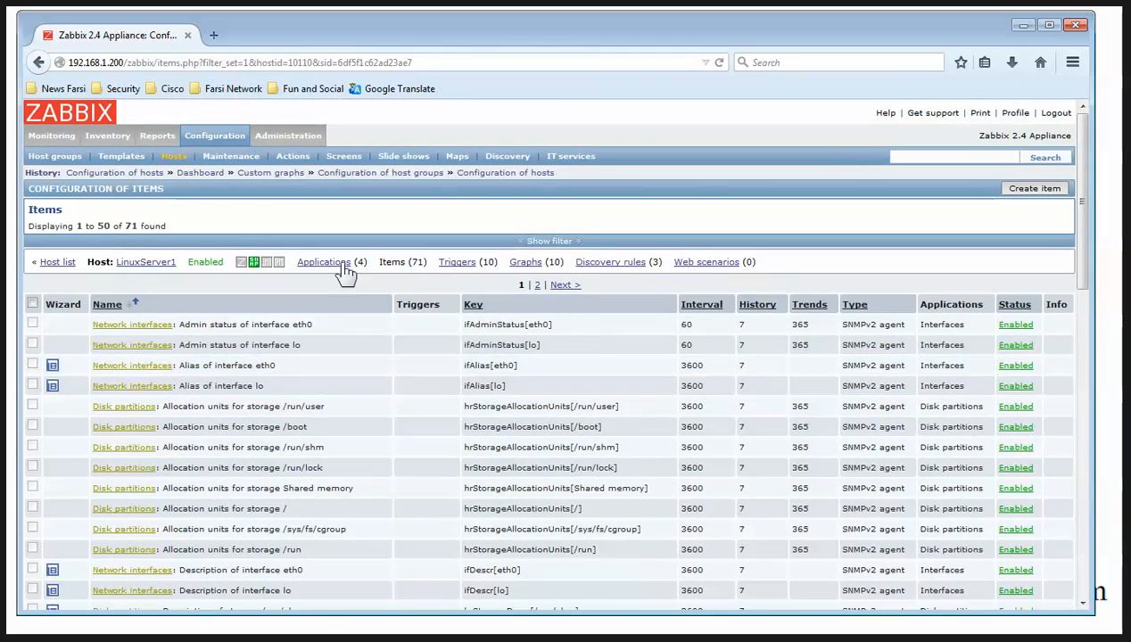
# Show LinuxServer1's Traffic on interface eth0 graph under Monitoring > Graphs, then minimize the browser
pyautogui.click(61, 138)
pyautogui.click(372, 156)
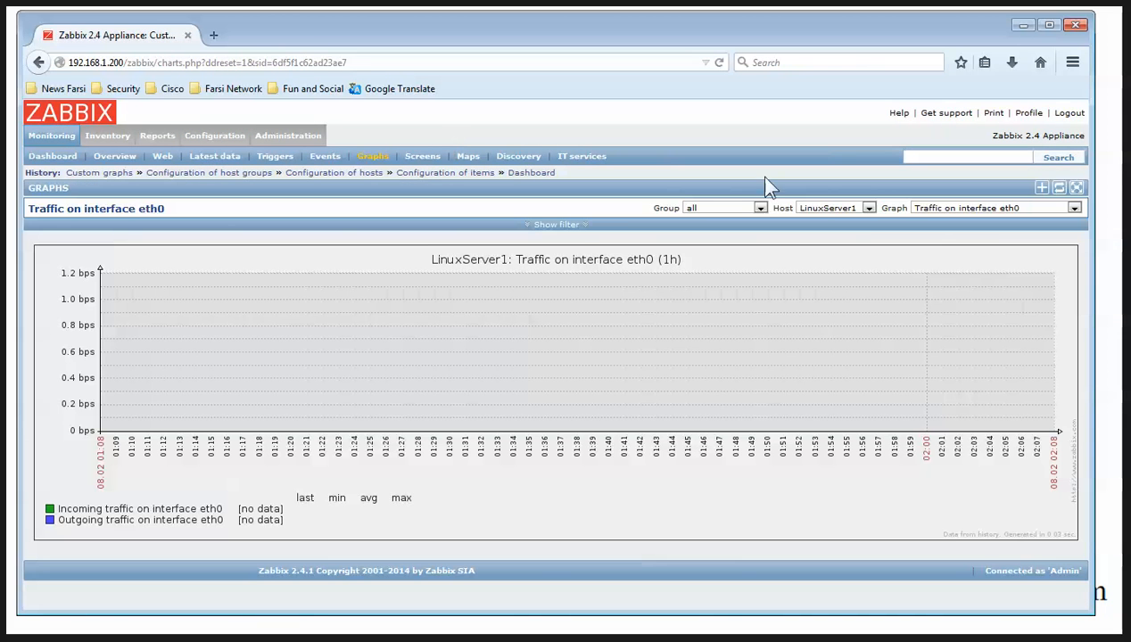
pyautogui.click(981, 209)
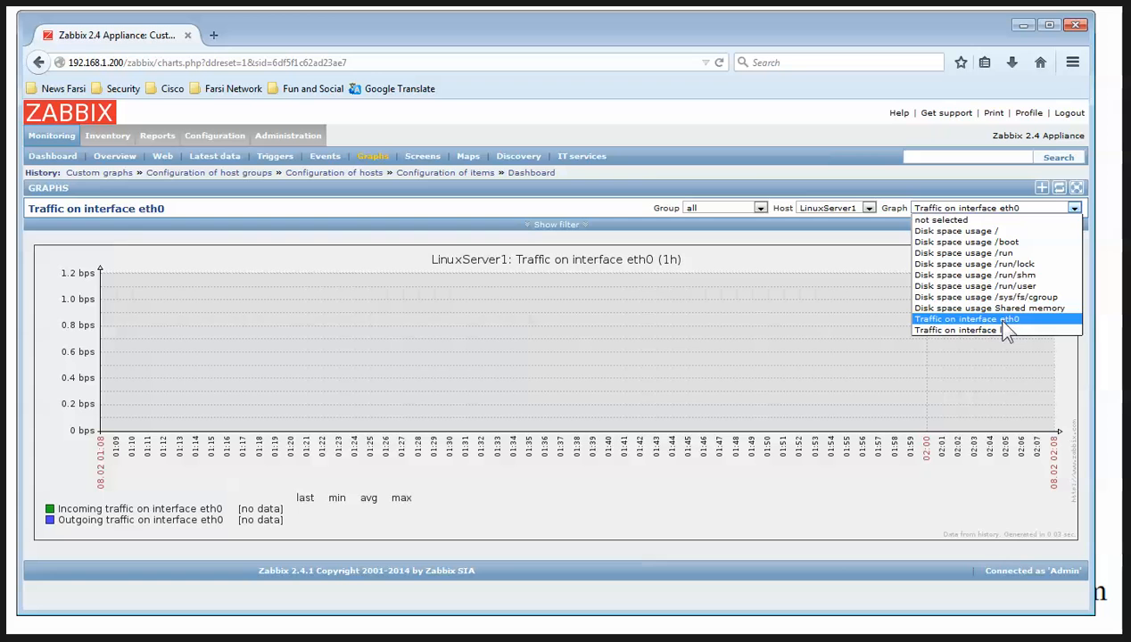
pyautogui.click(1002, 320)
pyautogui.click(861, 210)
pyautogui.click(861, 216)
pyautogui.click(981, 214)
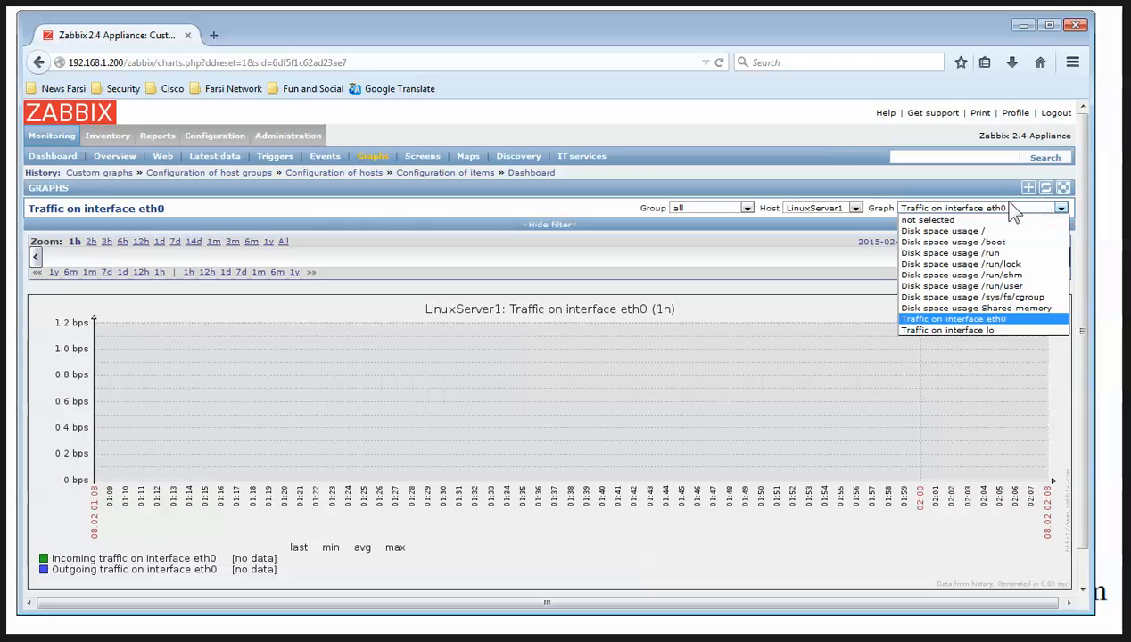
pyautogui.click(752, 230)
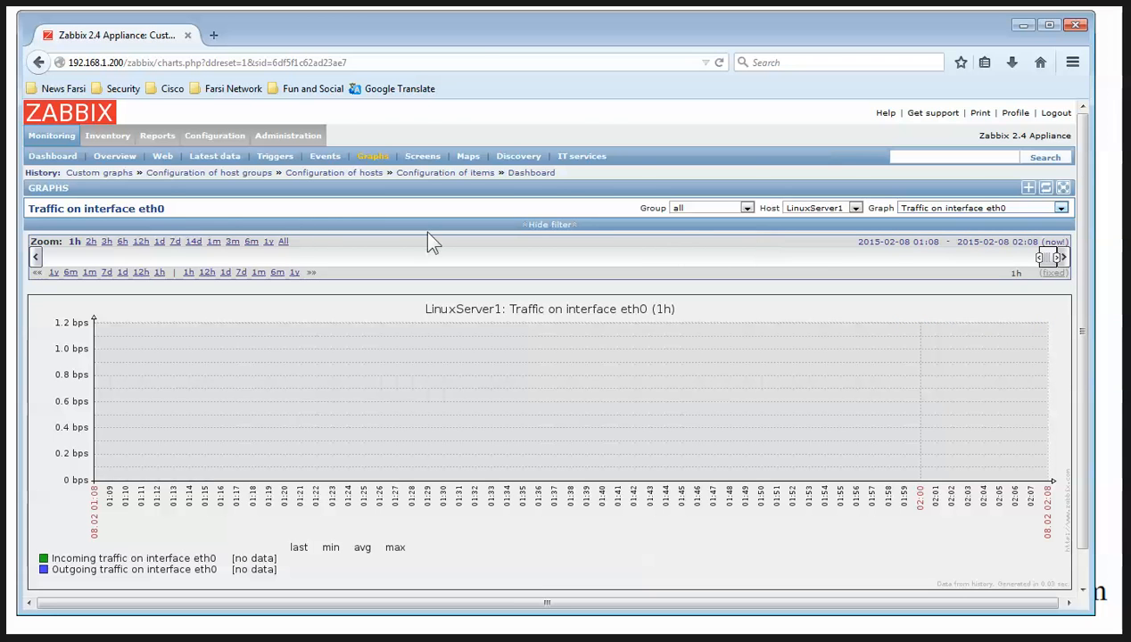
pyautogui.click(1023, 27)
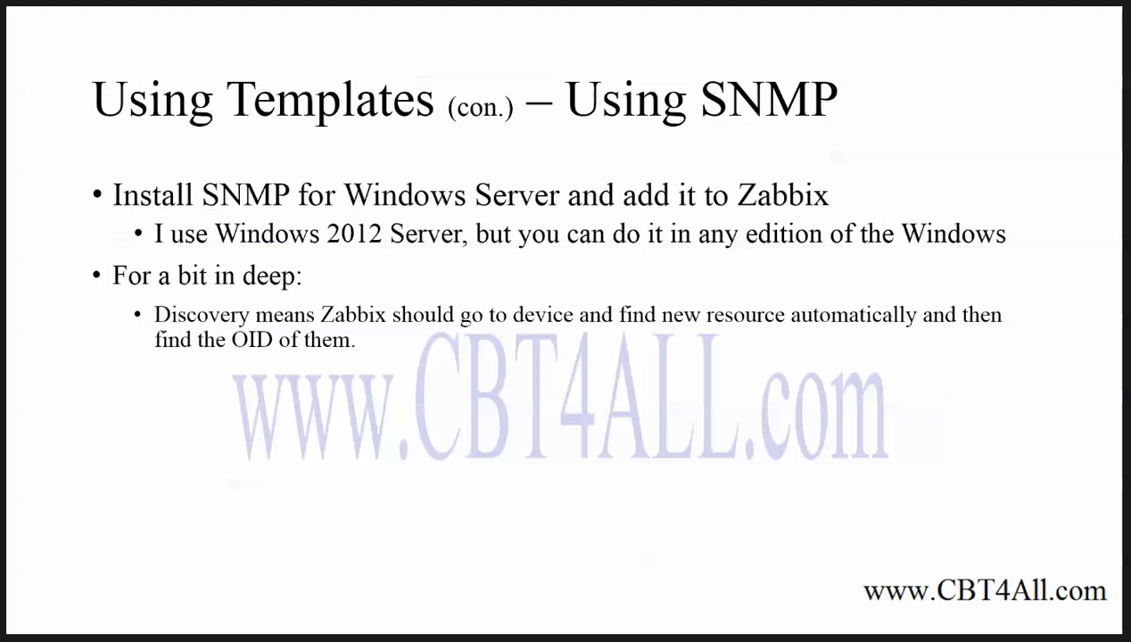
pyautogui.moveTo(178, 640)
# Close the finished installation wizard and dismiss the feature-installation notification
pyautogui.click(277, 640)
pyautogui.moveTo(435, 59); pyautogui.dragTo(554, 83)
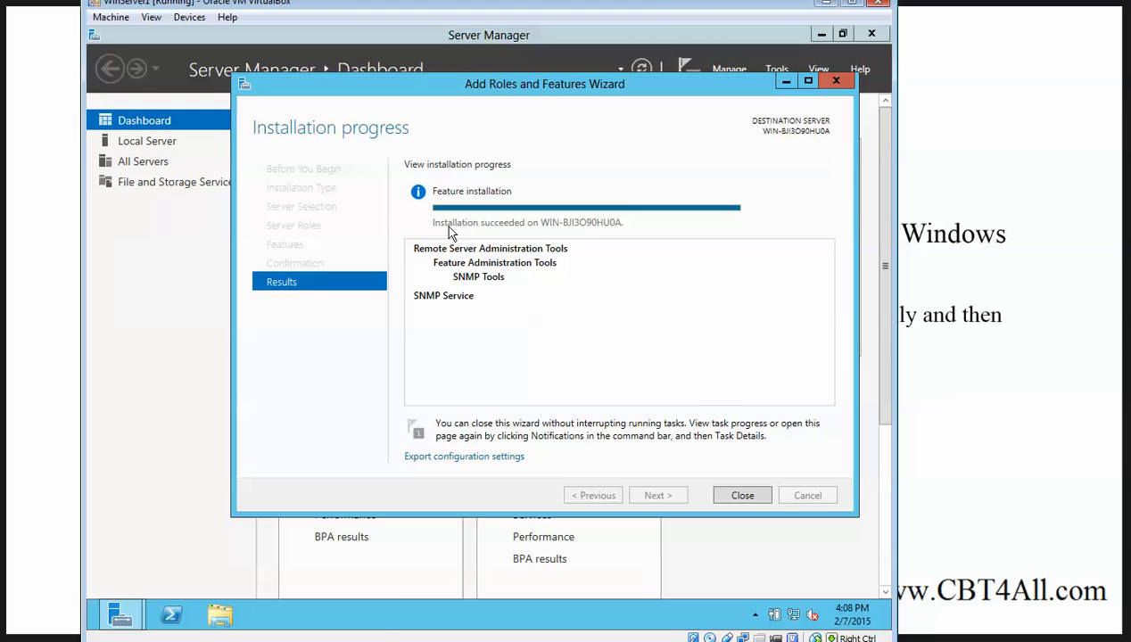
pyautogui.click(740, 496)
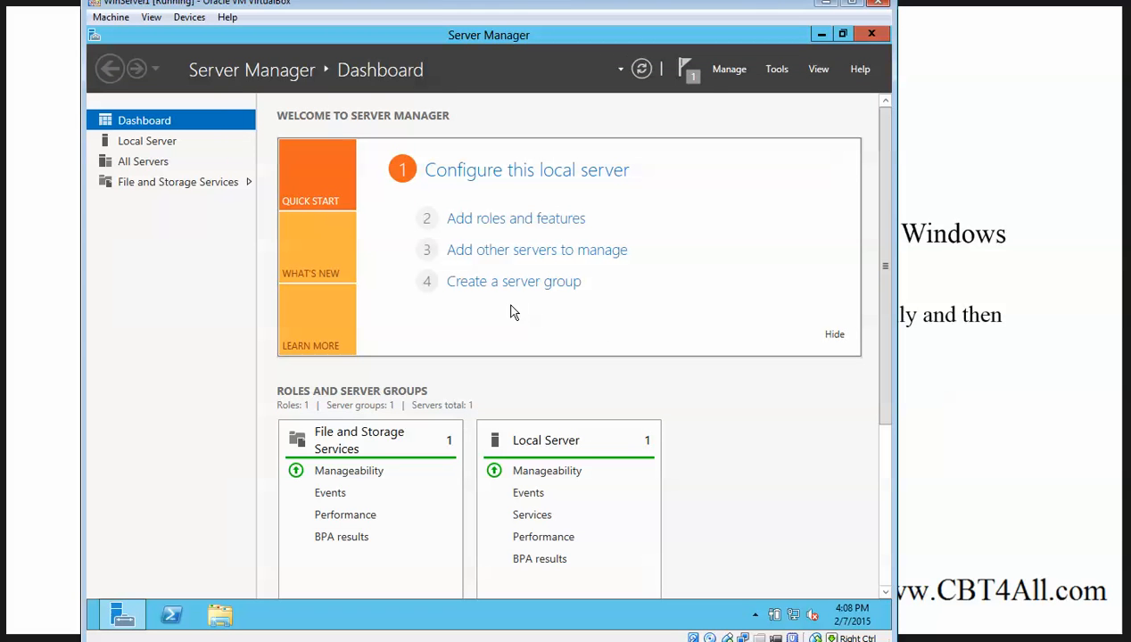
pyautogui.click(695, 73)
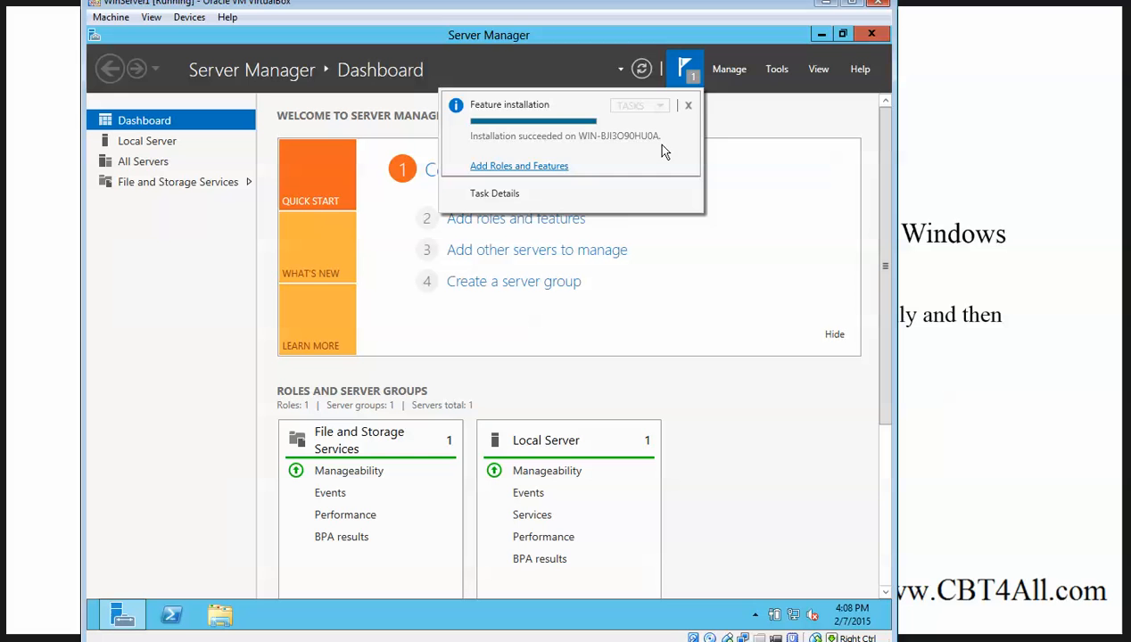
pyautogui.click(688, 105)
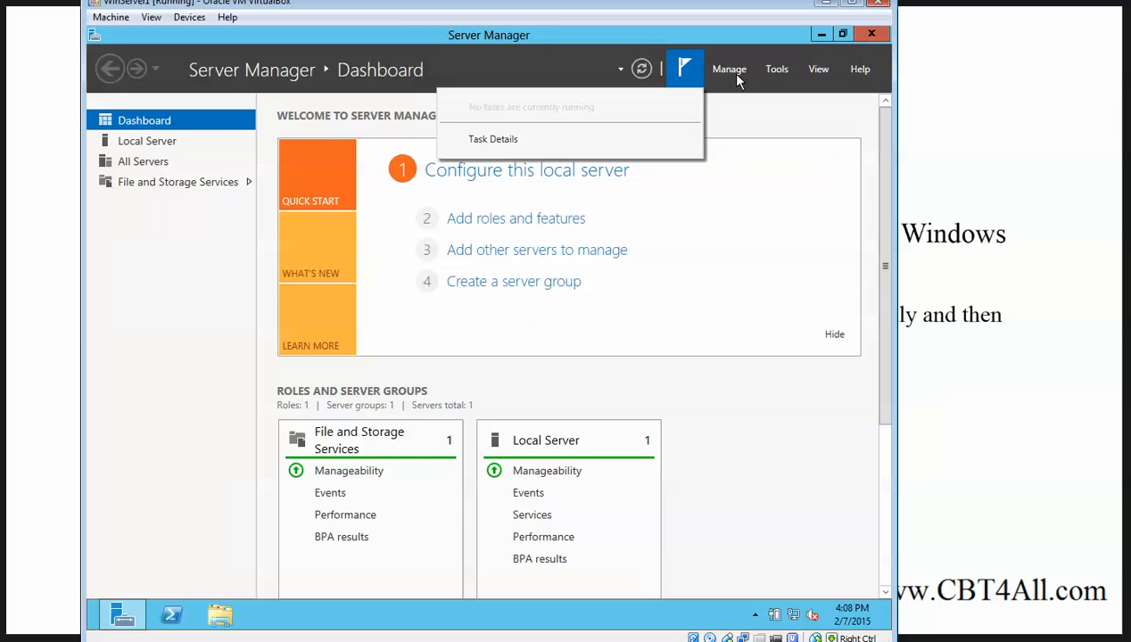
pyautogui.click(741, 71)
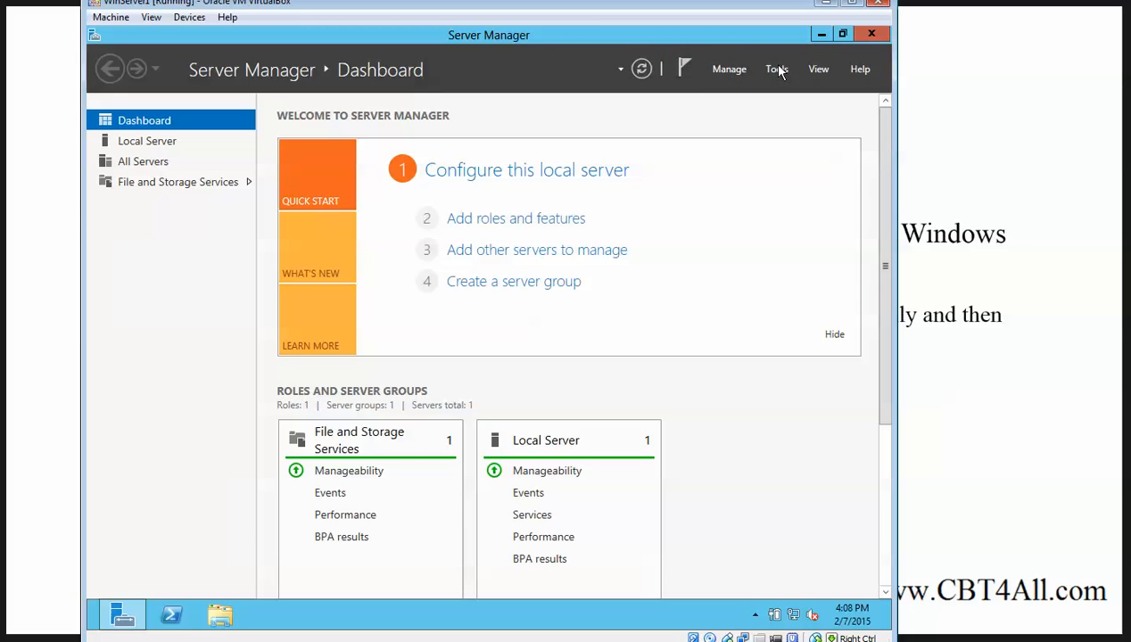
# Open Services from Server Manager's Tools menu and minimize Server Manager
pyautogui.click(777, 70)
pyautogui.click(727, 281)
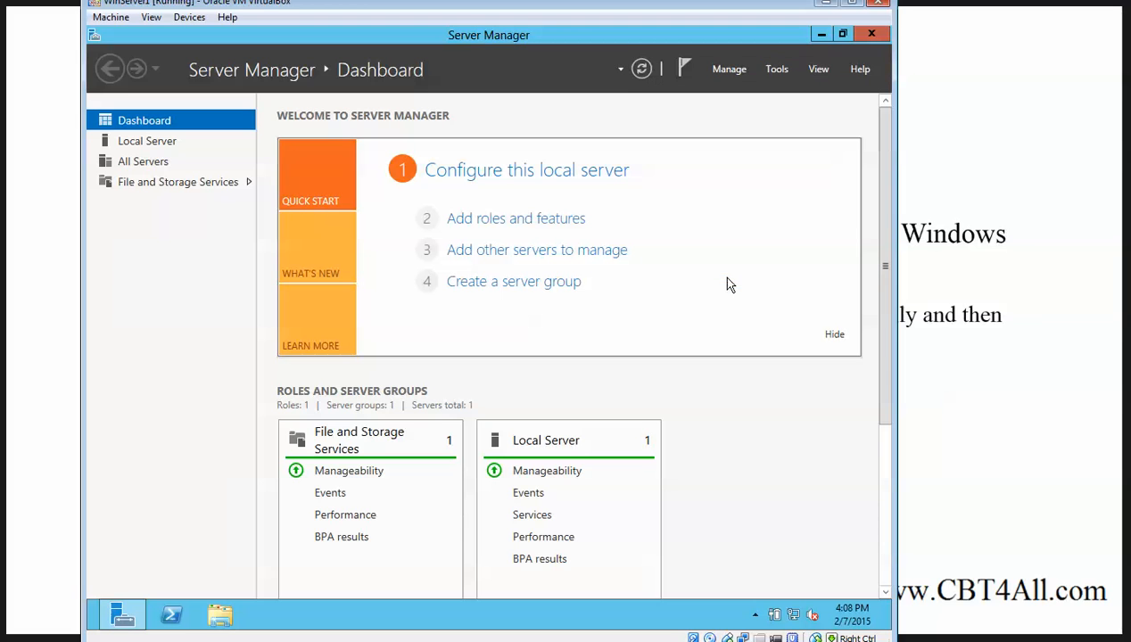
pyautogui.click(821, 35)
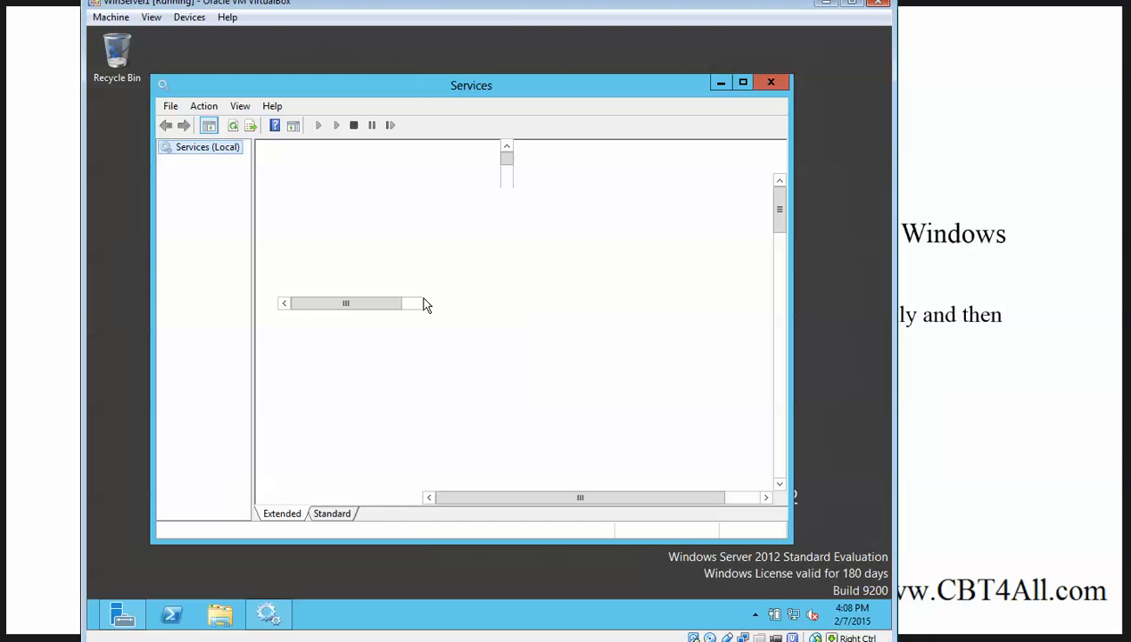
# Enlarge the Services window and open the SNMP Service properties
pyautogui.moveTo(498, 87); pyautogui.dragTo(470, 53)
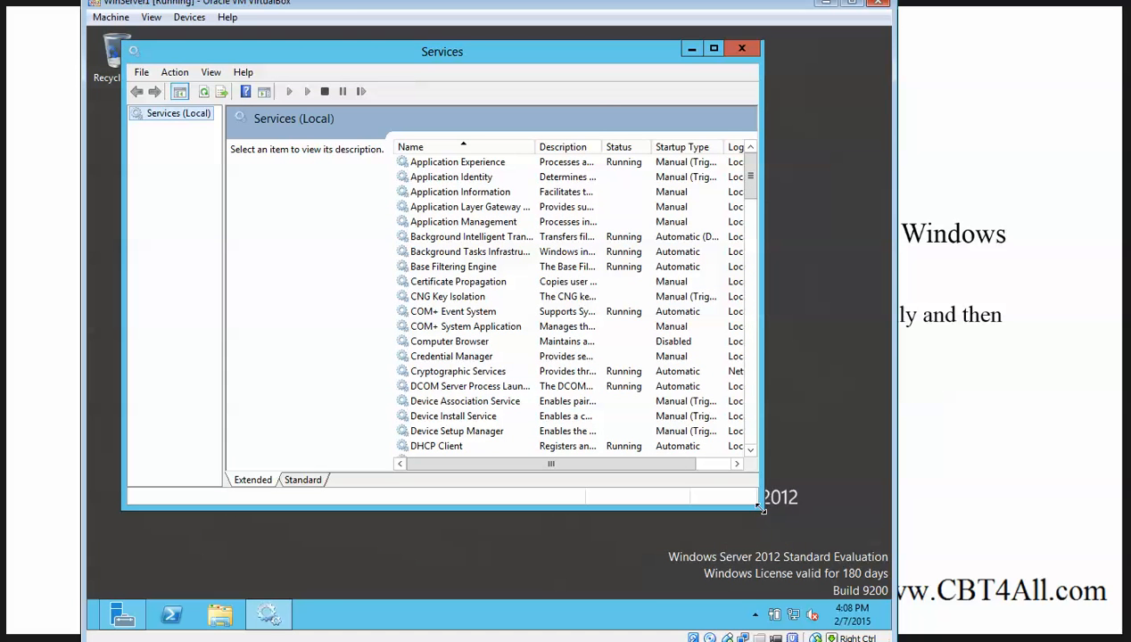
pyautogui.moveTo(770, 520); pyautogui.dragTo(846, 595)
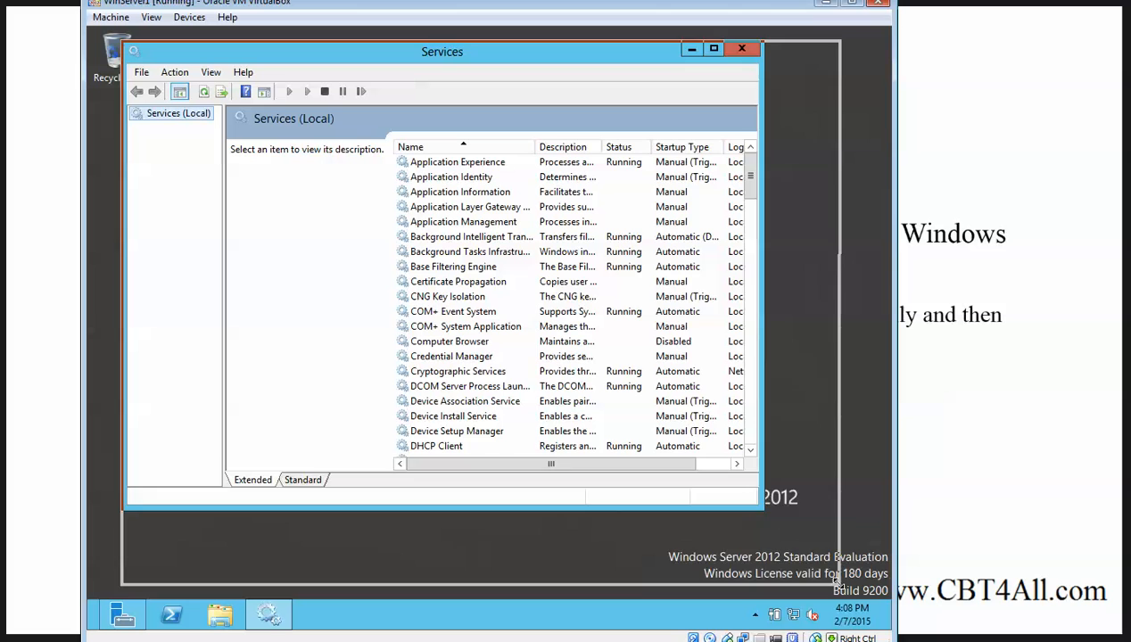
pyautogui.click(440, 314)
pyautogui.press('s')
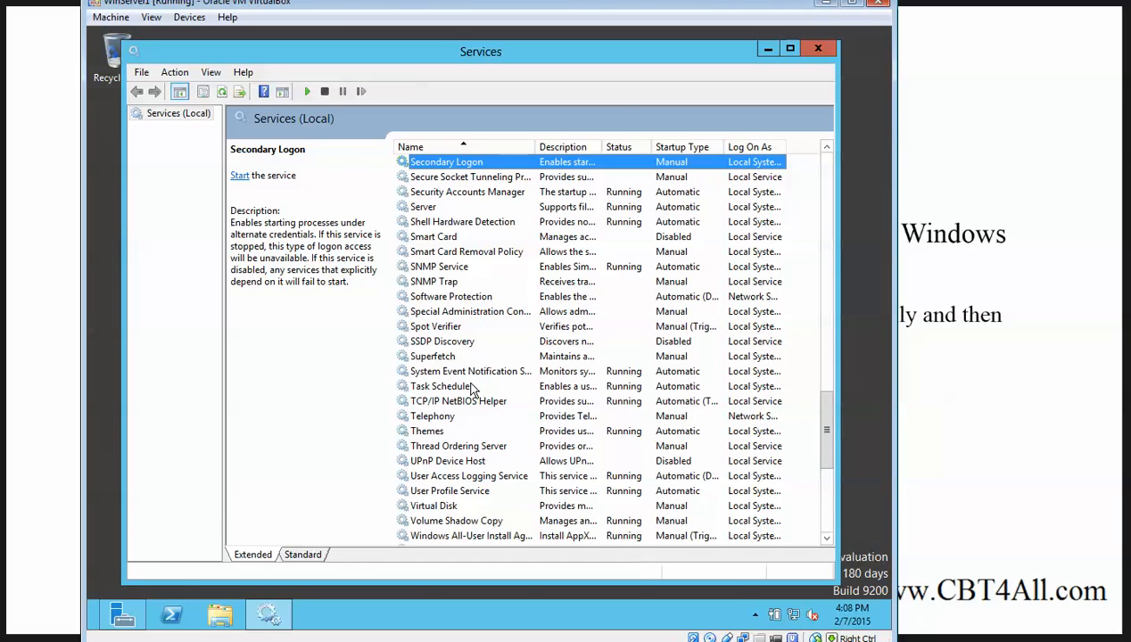
pyautogui.click(440, 280)
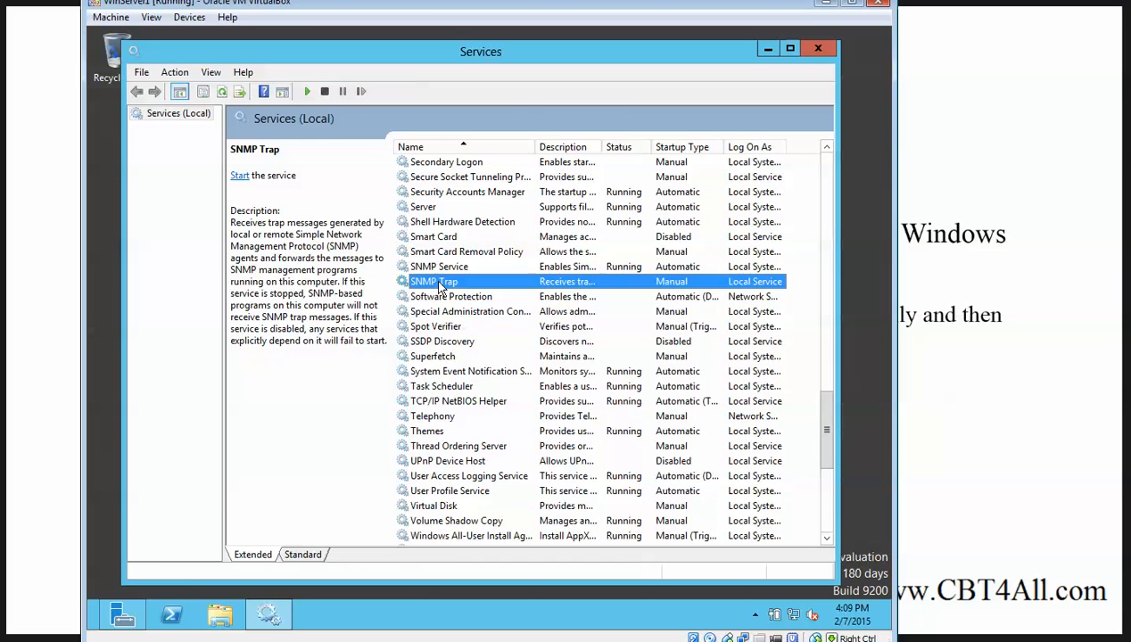
pyautogui.click(440, 271)
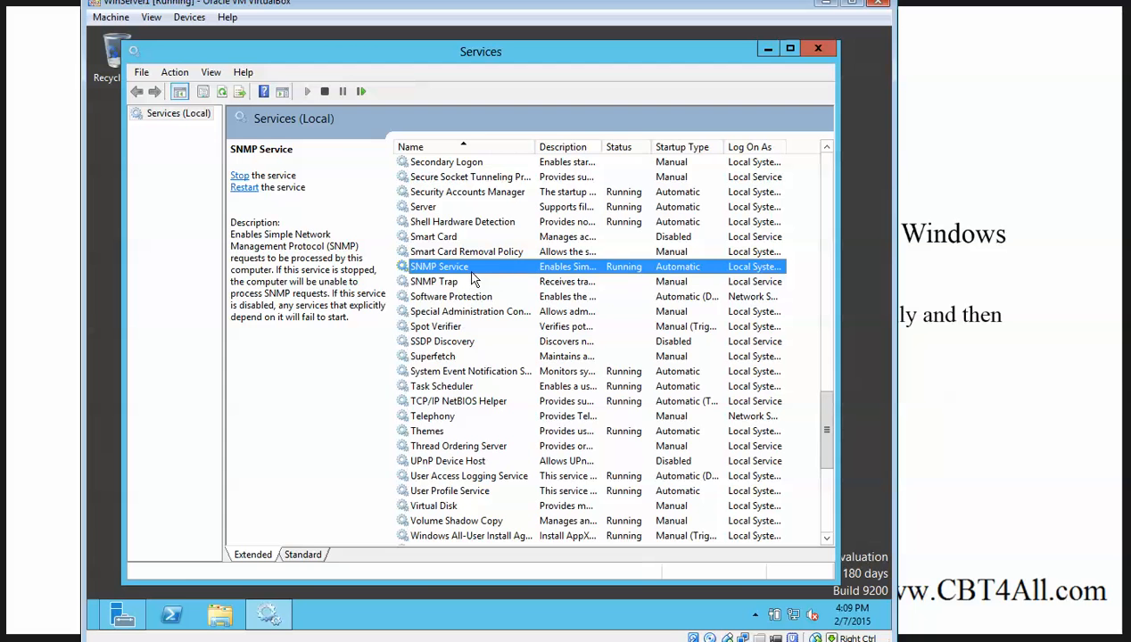
pyautogui.doubleClick(471, 272)
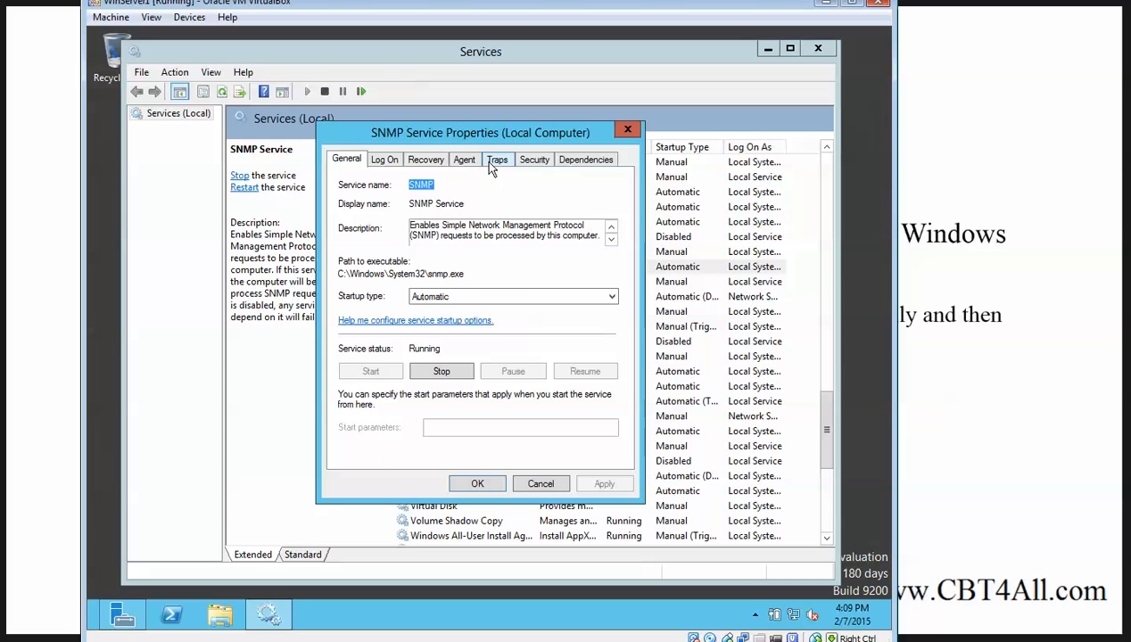
pyautogui.click(439, 164)
pyautogui.click(464, 163)
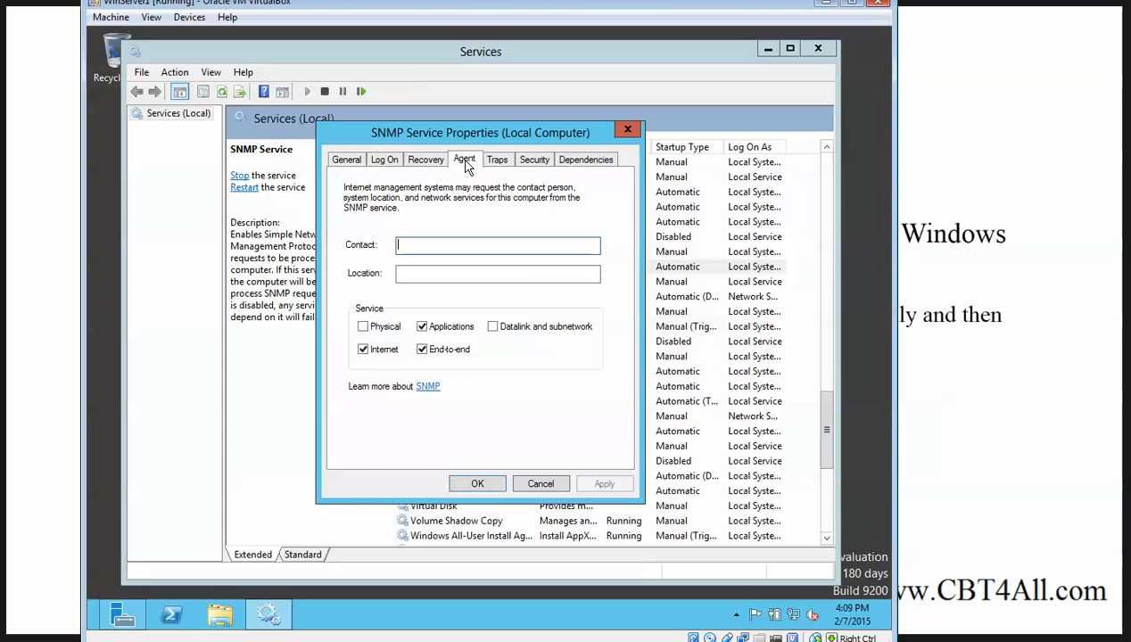
pyautogui.click(493, 163)
pyautogui.click(528, 164)
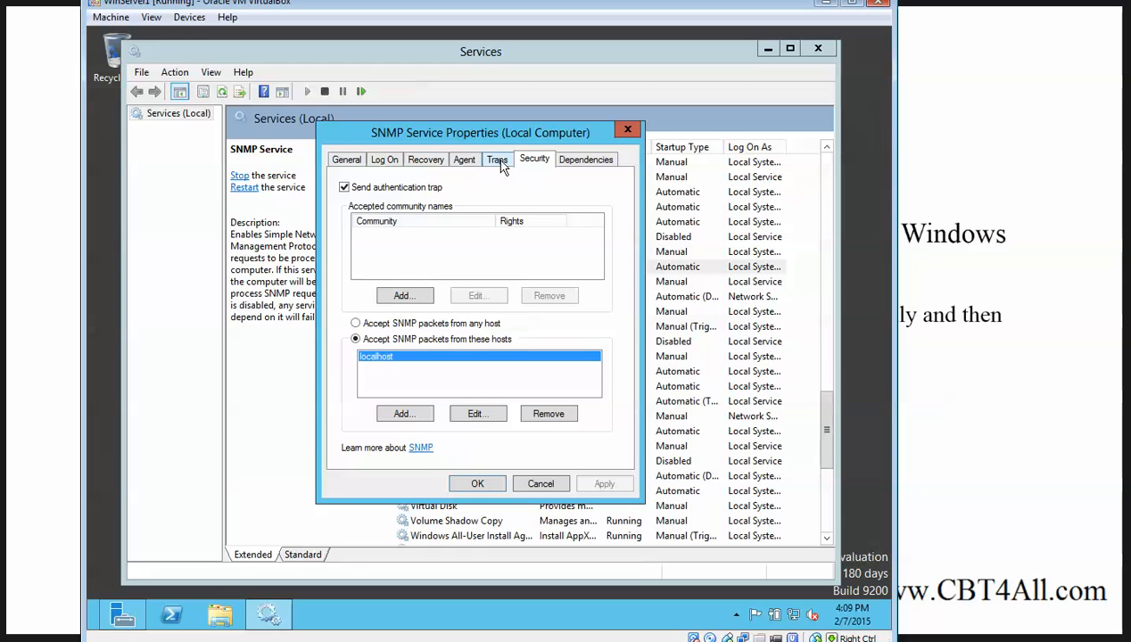
pyautogui.click(412, 296)
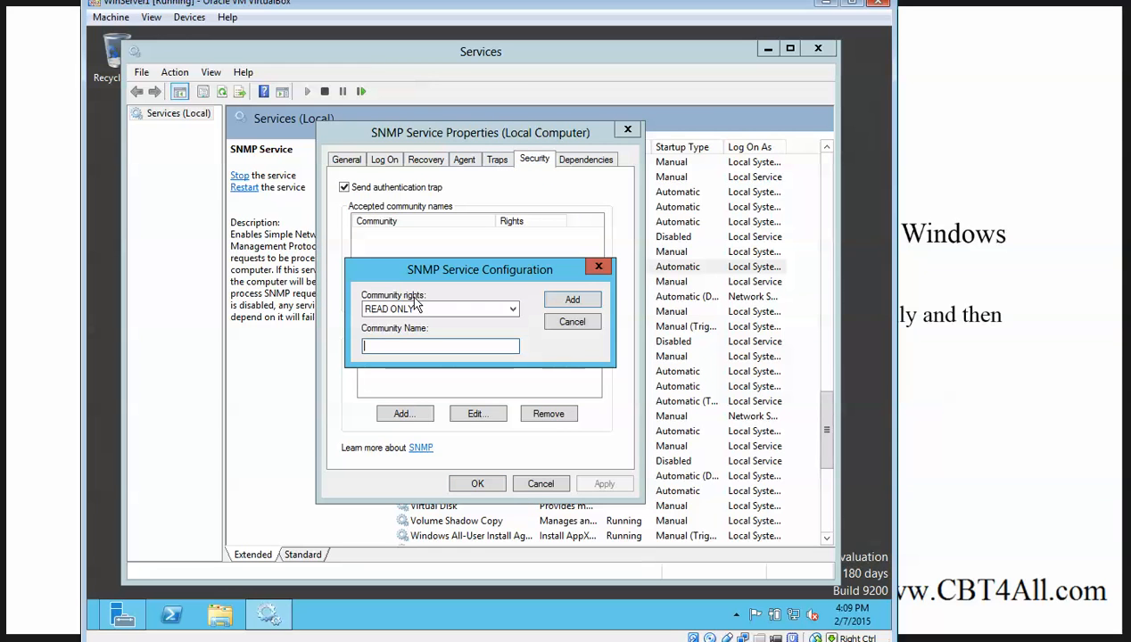
pyautogui.write('cbt4all')
pyautogui.click(550, 303)
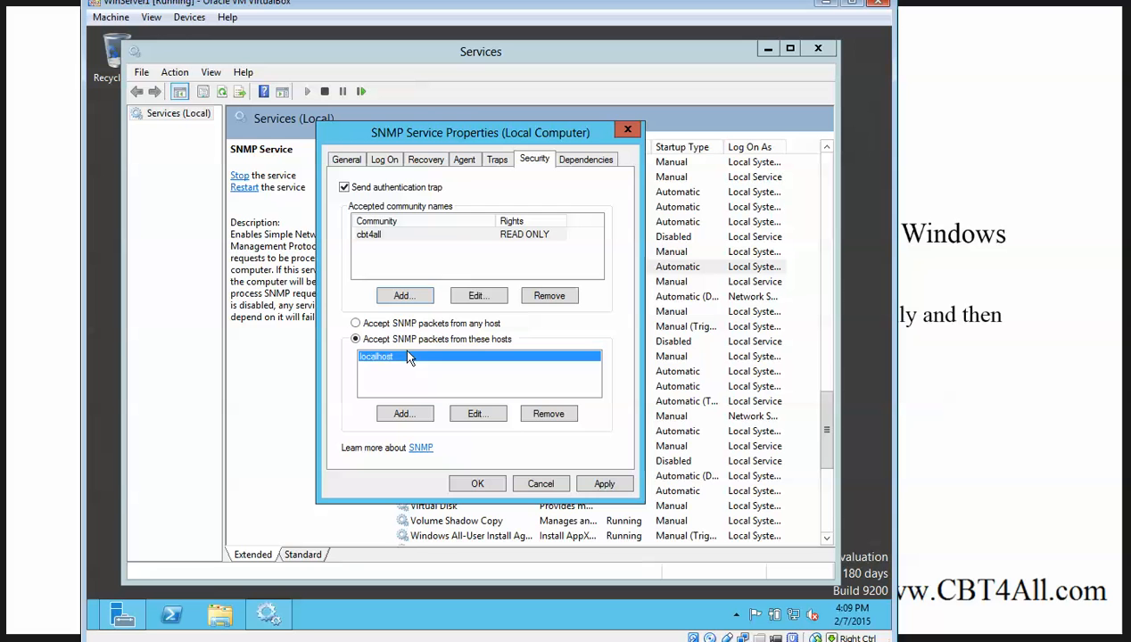
# Replace the localhost accepted host with the Zabbix server's address 192.168.1.200
pyautogui.moveTo(448, 134); pyautogui.dragTo(495, 122)
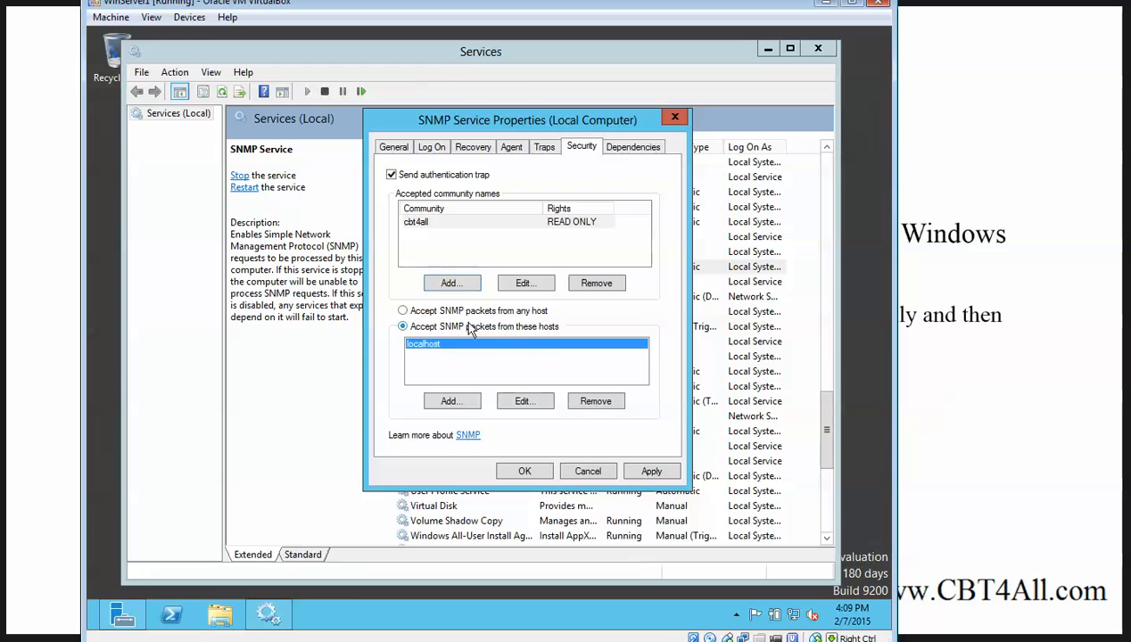
pyautogui.click(516, 398)
pyautogui.write('1')
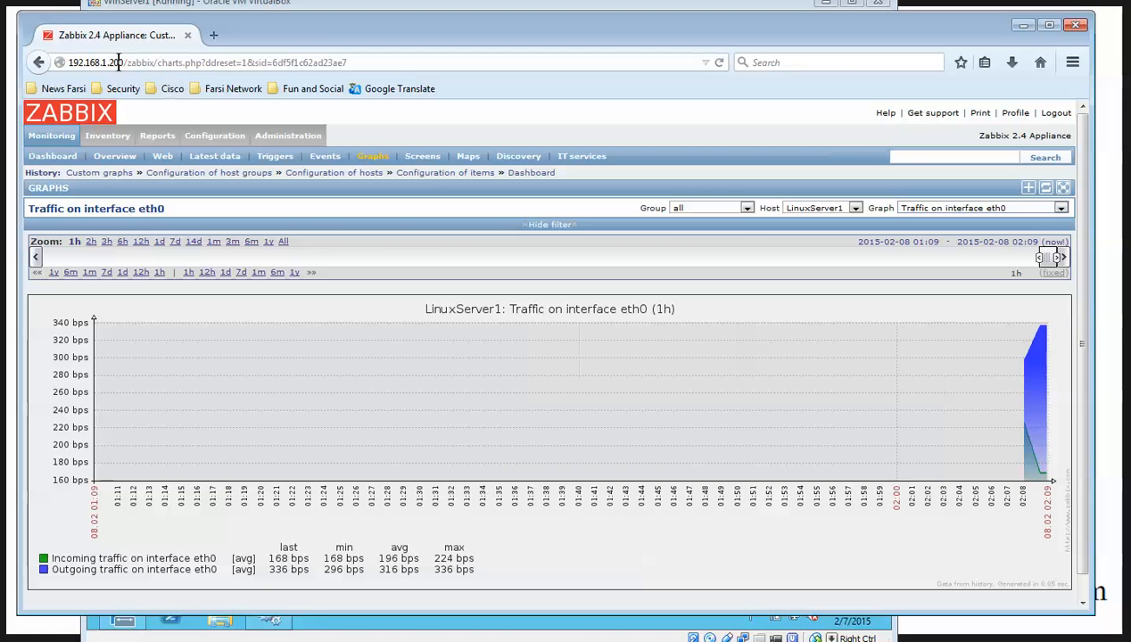
pyautogui.doubleClick(119, 62)
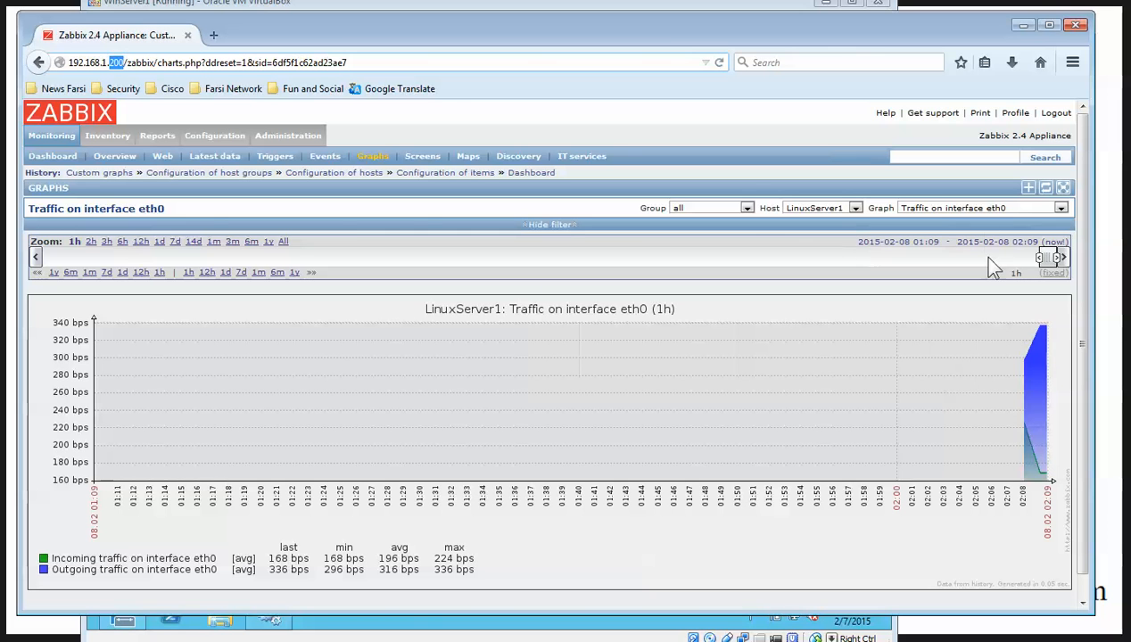
pyautogui.click(1023, 25)
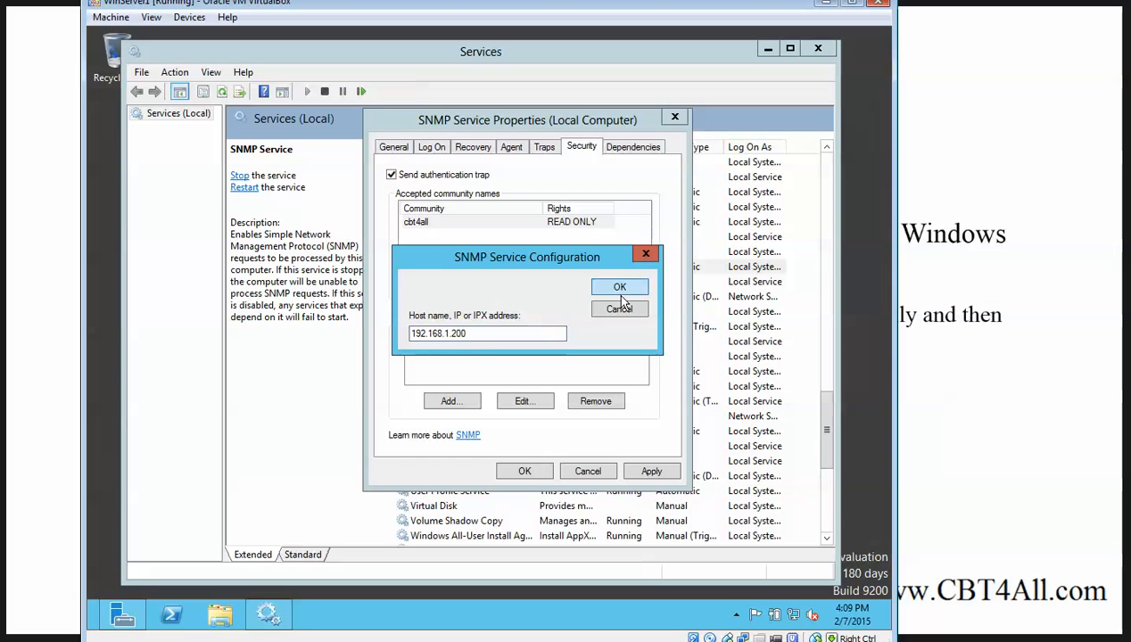
pyautogui.click(619, 287)
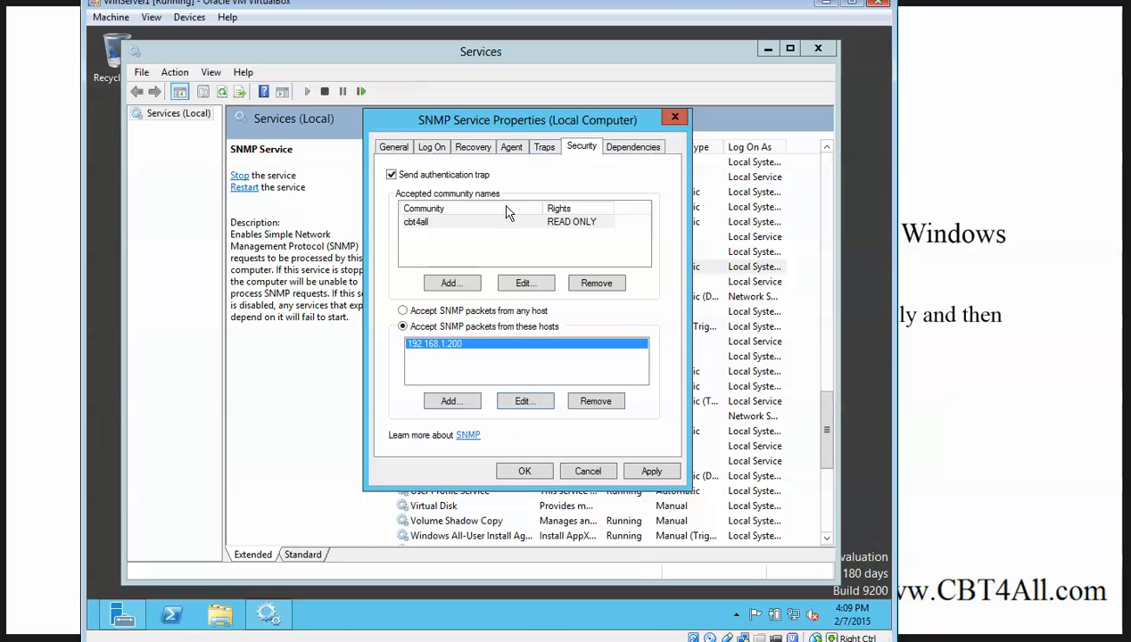
pyautogui.click(539, 148)
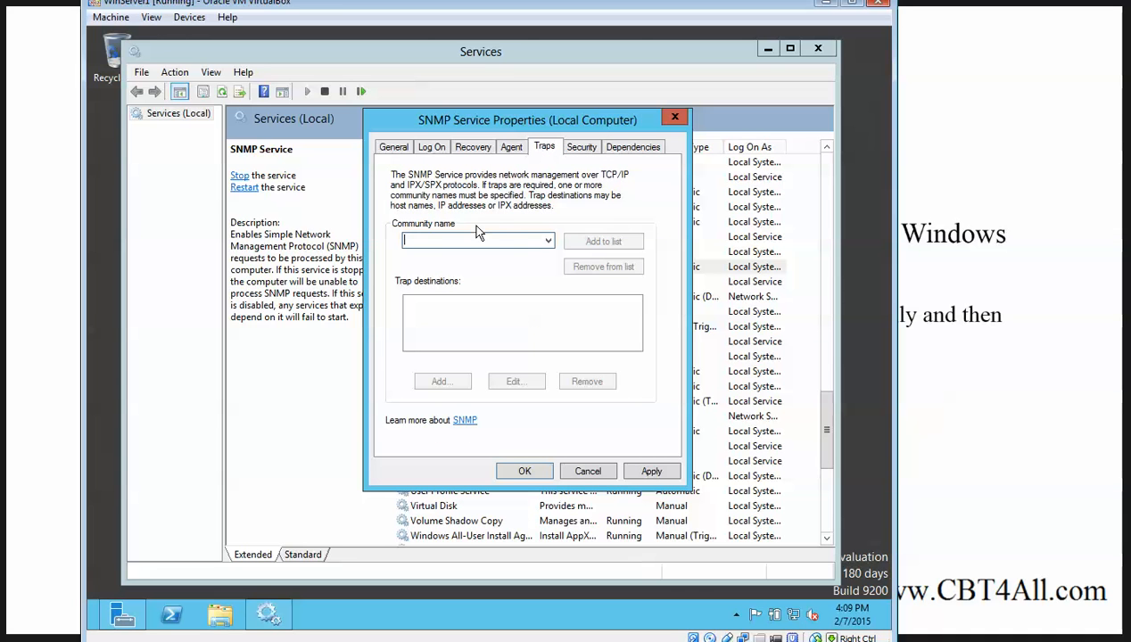
pyautogui.write('cbt4all')
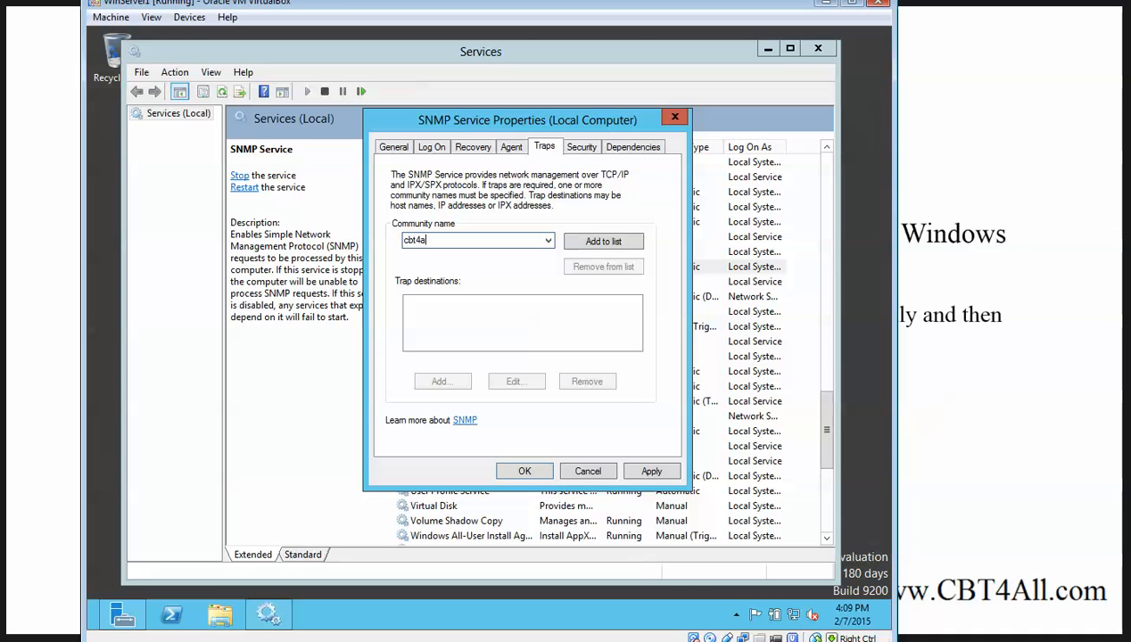
pyautogui.click(597, 242)
pyautogui.click(446, 382)
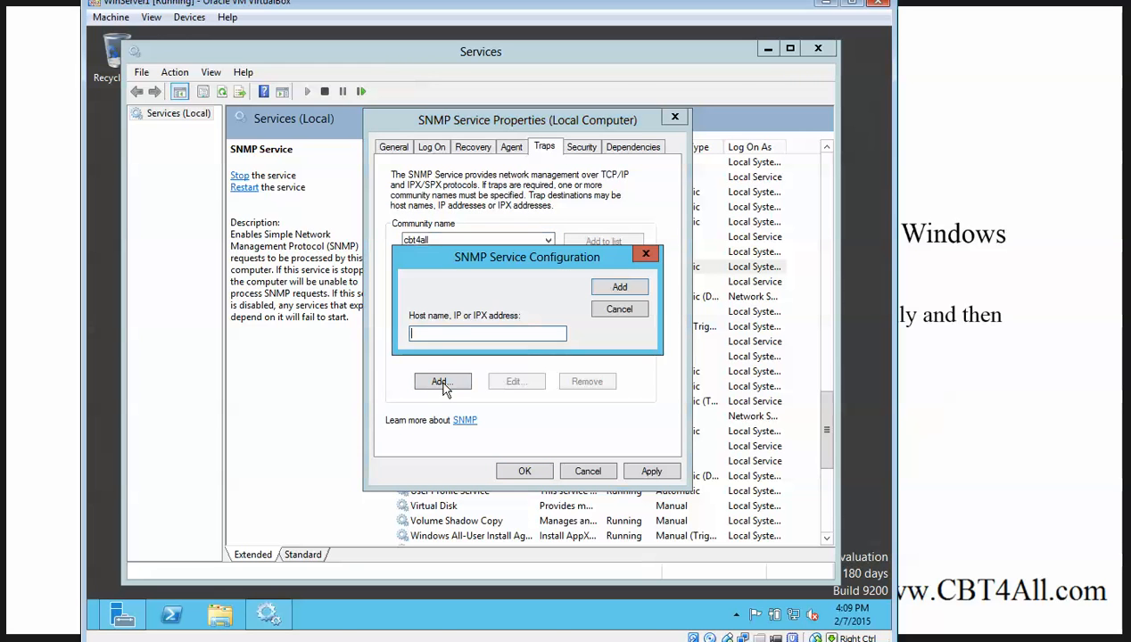
pyautogui.write('192.168.1.200')
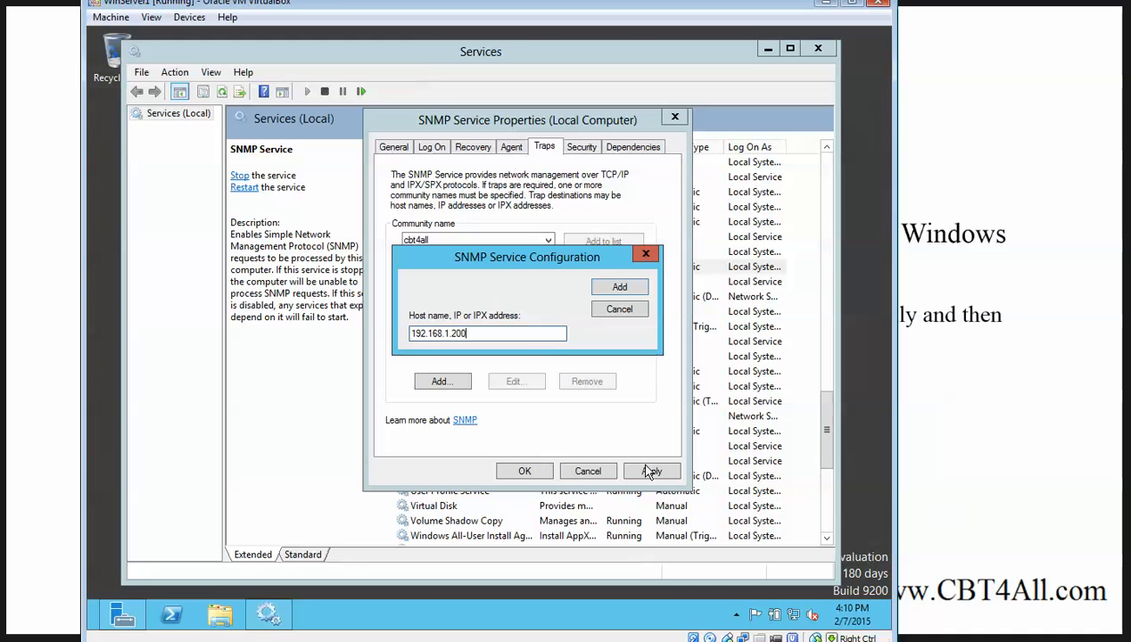
pyautogui.click(627, 287)
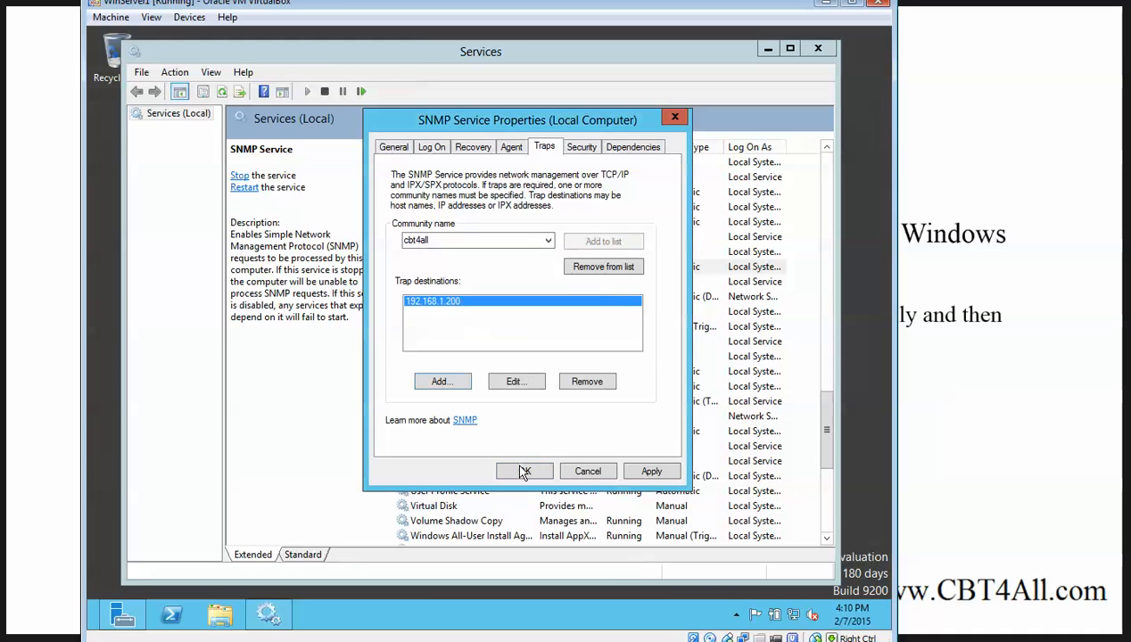
pyautogui.click(640, 473)
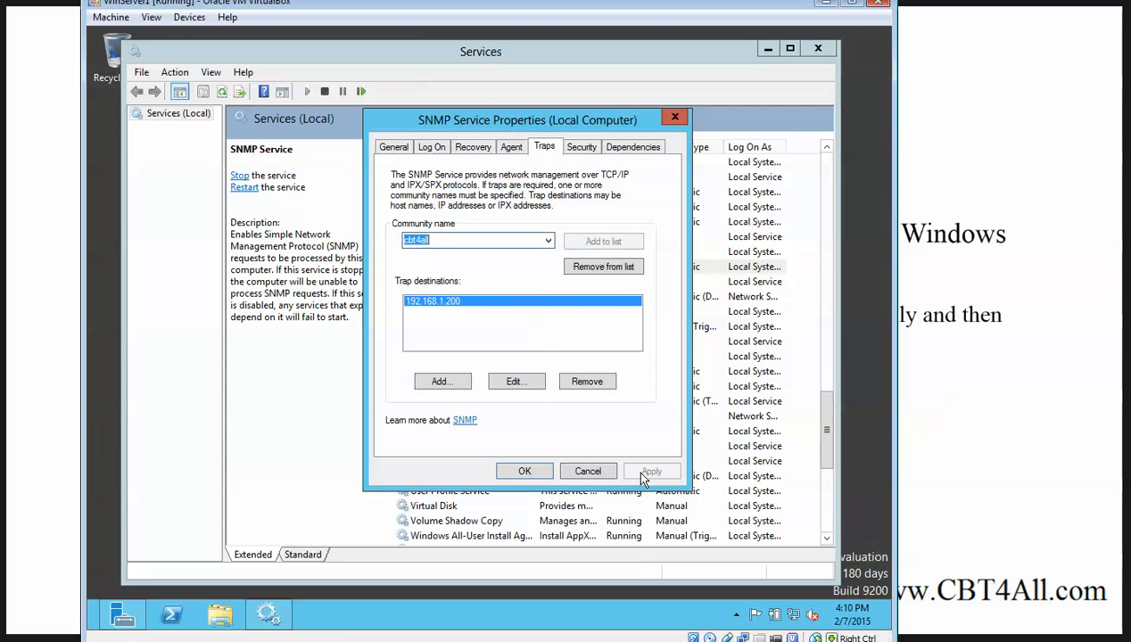
pyautogui.click(536, 473)
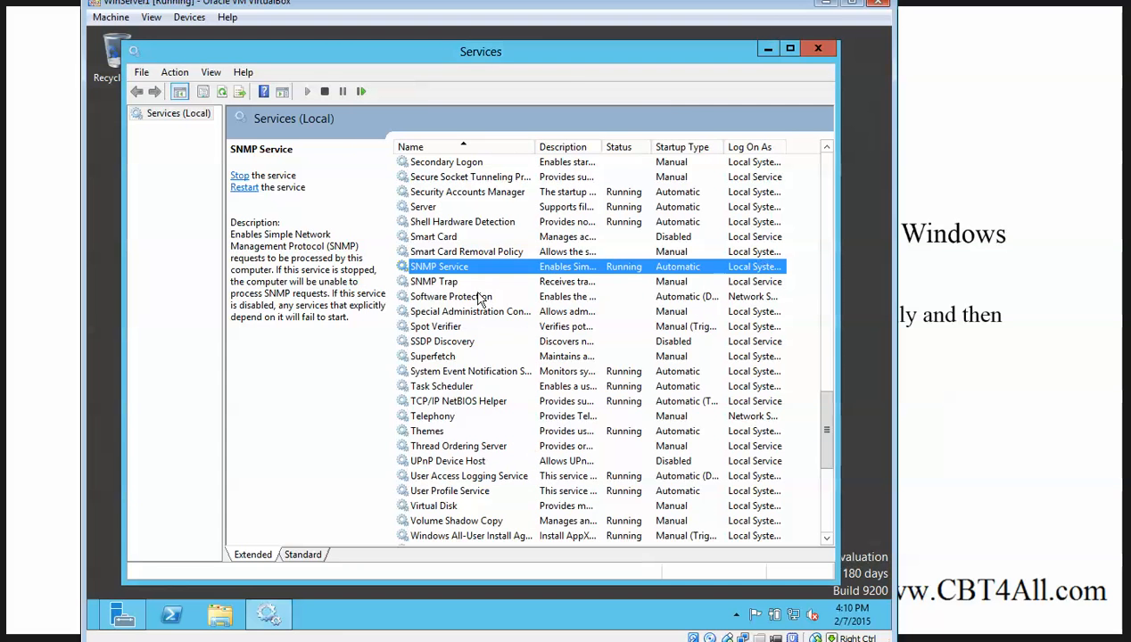
# Restart the SNMP Service and close the Services window
pyautogui.rightClick(474, 273)
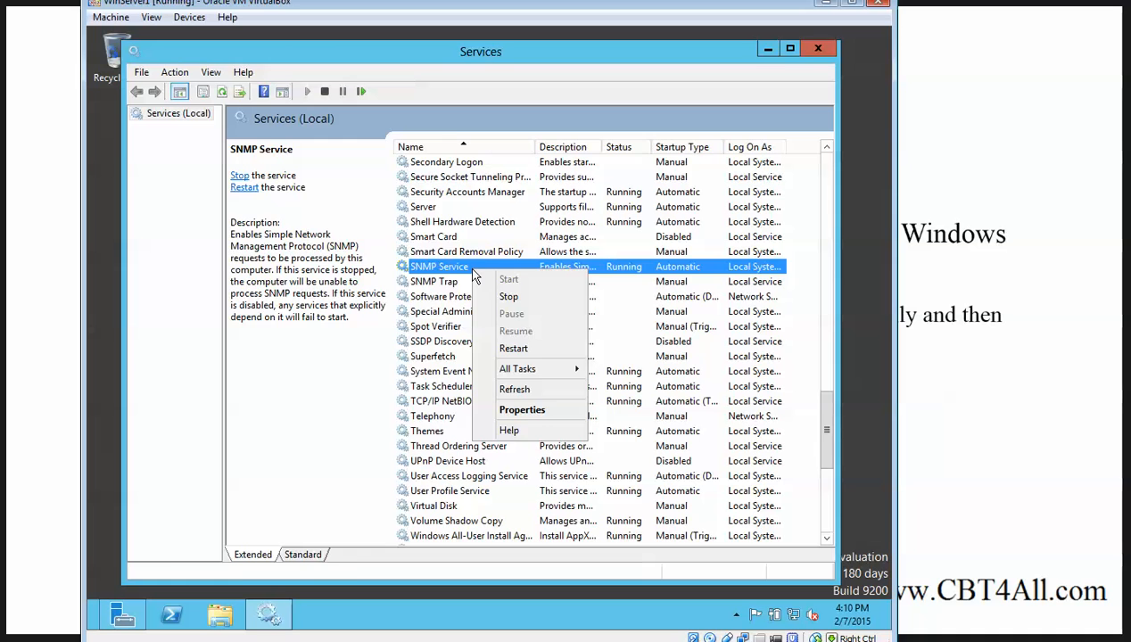
pyautogui.click(506, 344)
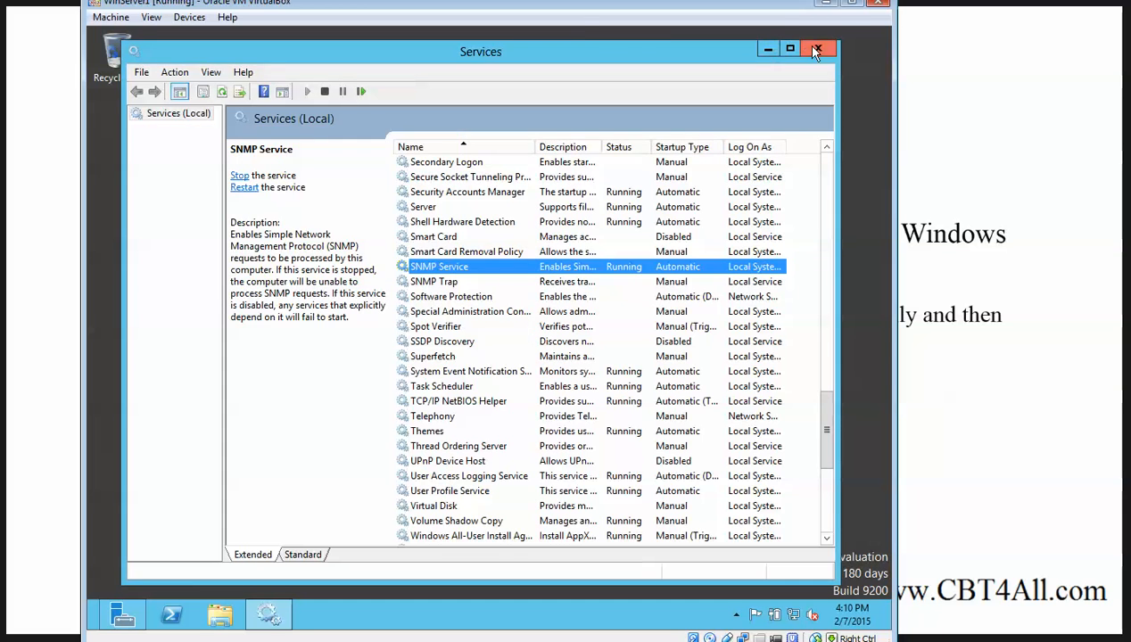
pyautogui.click(815, 48)
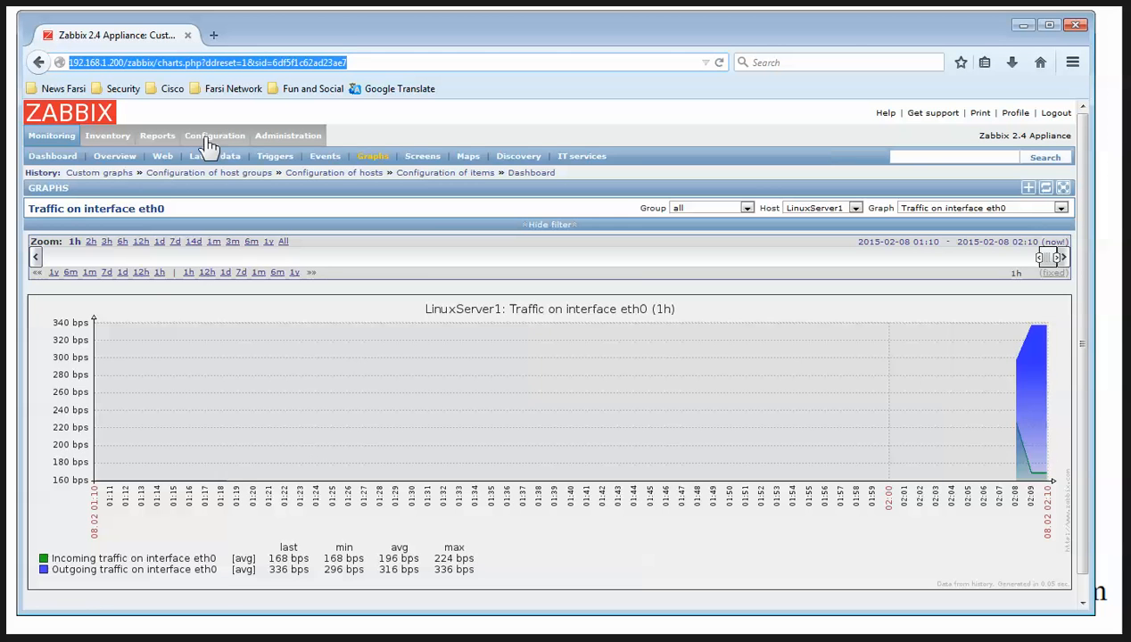
# Start a new Zabbix host named WindowsSrv1 and add it to the Templates group
pyautogui.click(211, 141)
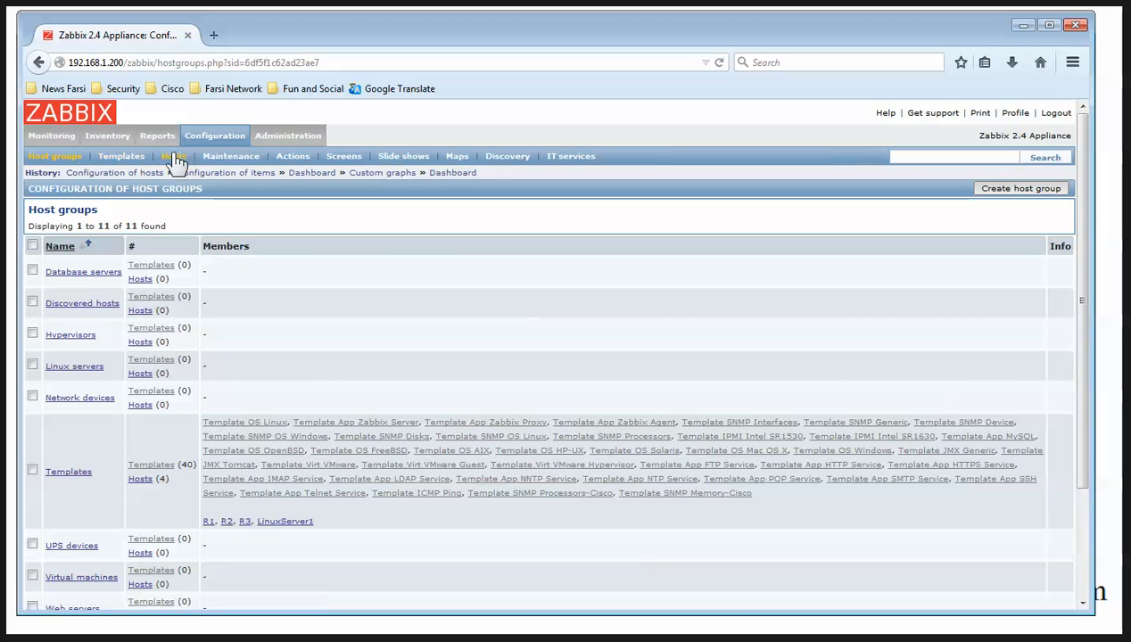
pyautogui.click(177, 156)
pyautogui.click(990, 187)
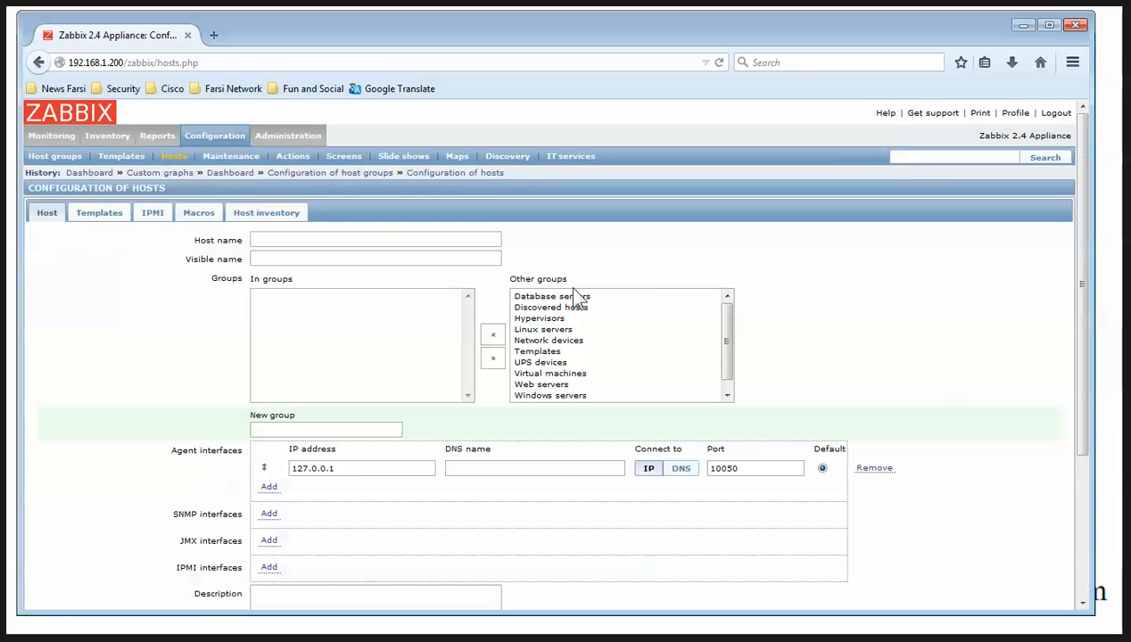
pyautogui.click(332, 237)
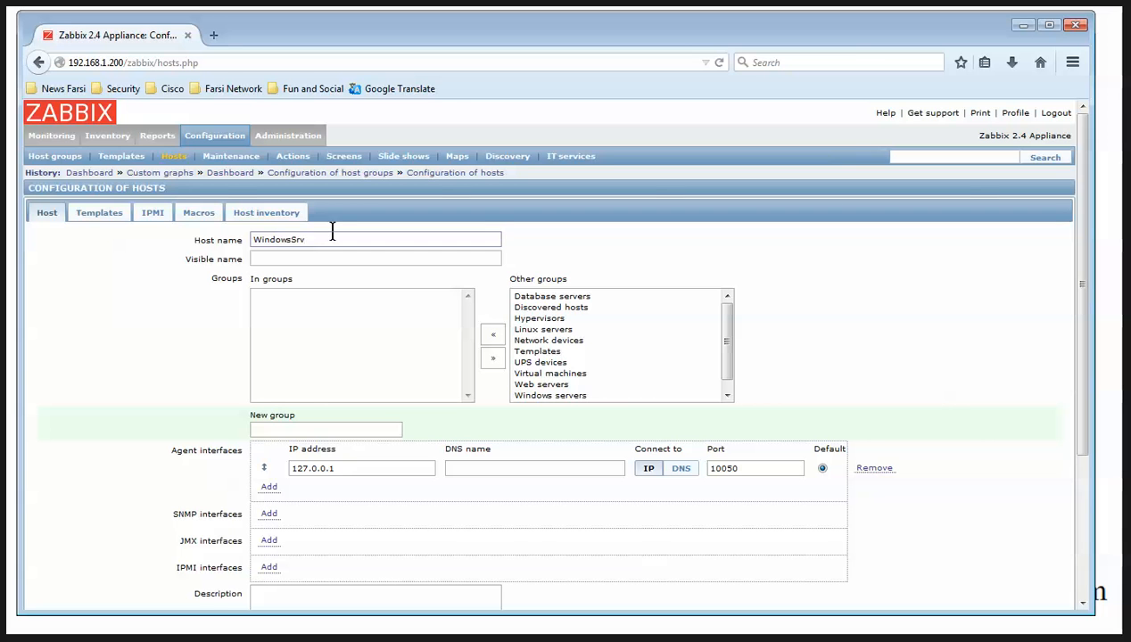
pyautogui.click(537, 352)
pyautogui.click(493, 335)
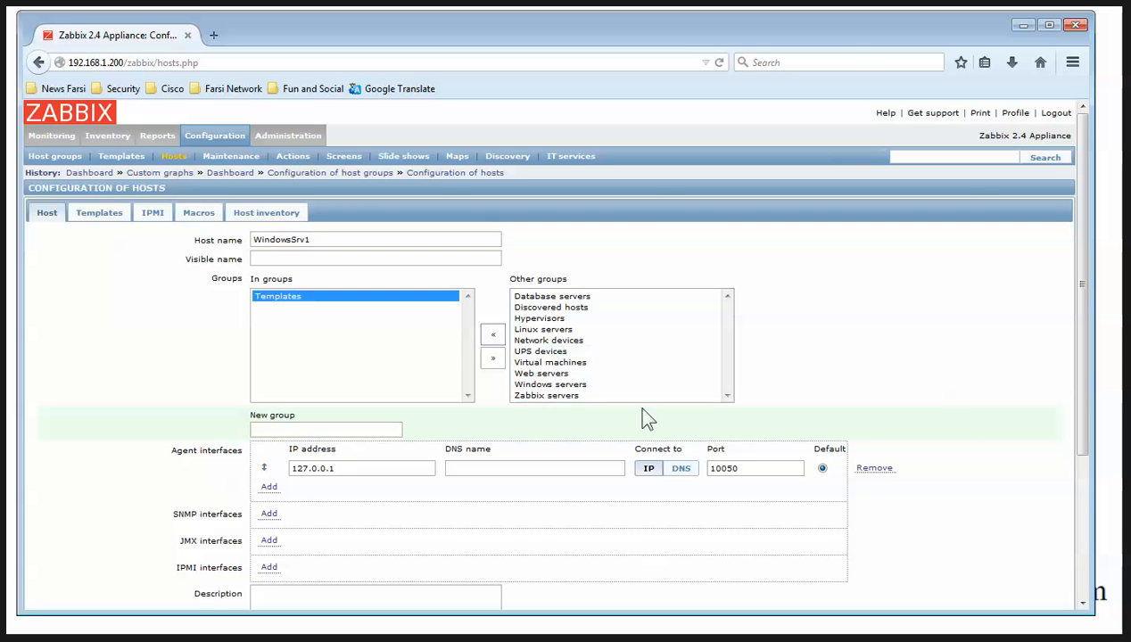
# Replace the agent interface with an SNMP interface on port 161 and begin entering its IP
pyautogui.click(870, 469)
pyautogui.click(269, 514)
pyautogui.tripleClick(373, 495)
pyautogui.write('192.168.1.')
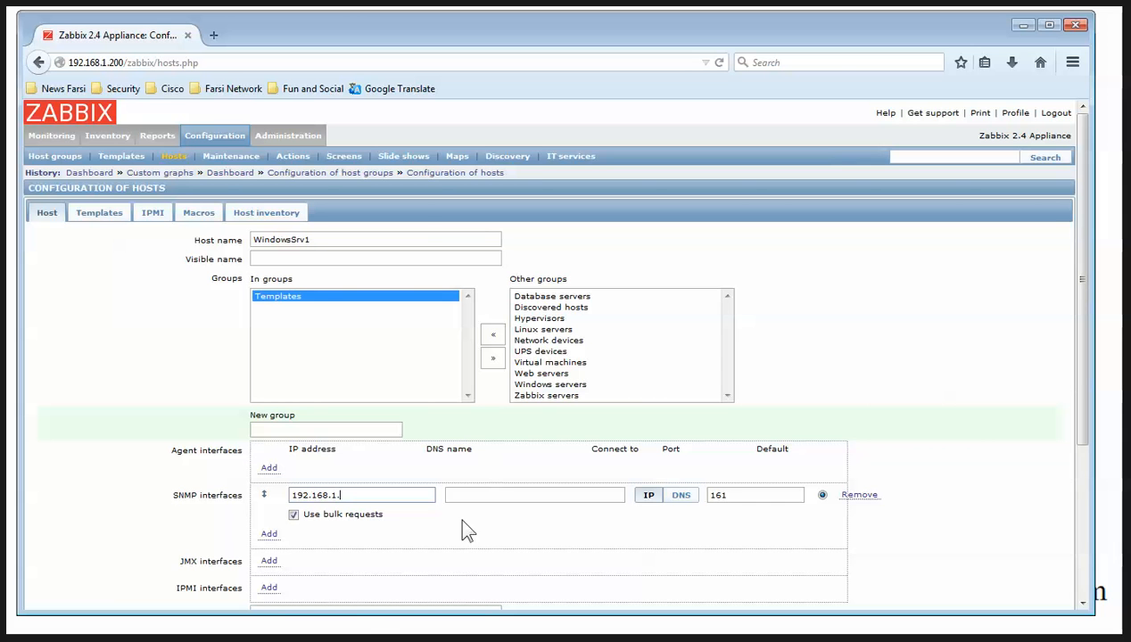
pyautogui.moveTo(178, 641)
# Run ipconfig on the Windows server to read its IPv4 address 192.168.1.75, then return to Zabbix
pyautogui.click(276, 641)
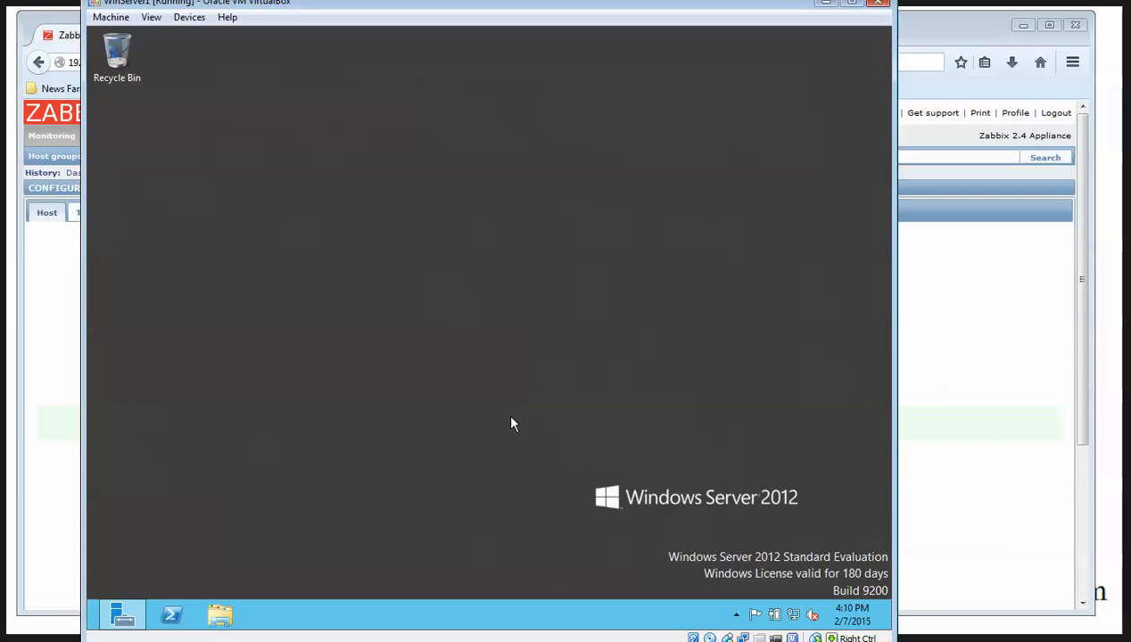
pyautogui.press('super+r')
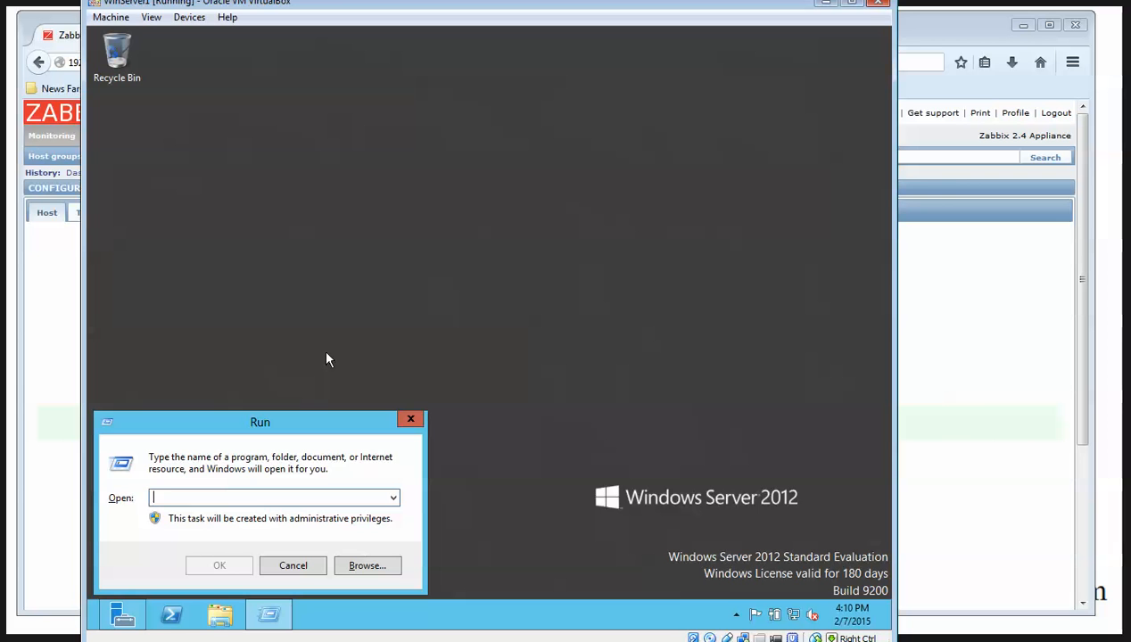
pyautogui.write('cmd')
pyautogui.press('Return')
pyautogui.write('ipconfig')
pyautogui.press('Return')
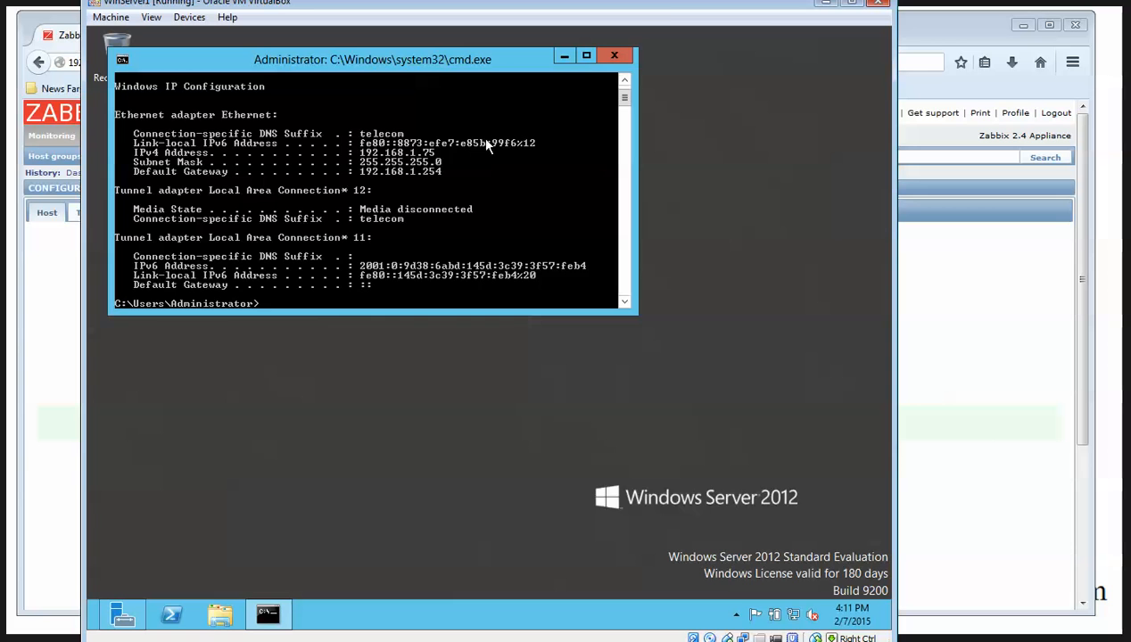
pyautogui.click(826, 3)
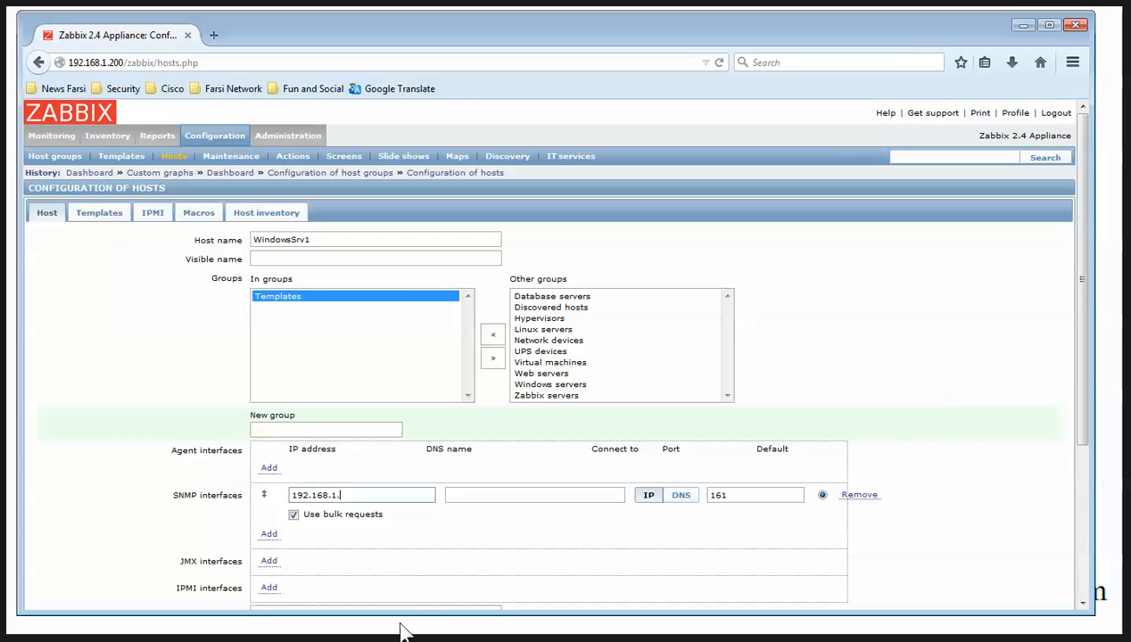
# Add a '.75' address note beside WinSrv1's link in the GNS3 topology
pyautogui.click(210, 640)
pyautogui.click(607, 76)
pyautogui.click(698, 259)
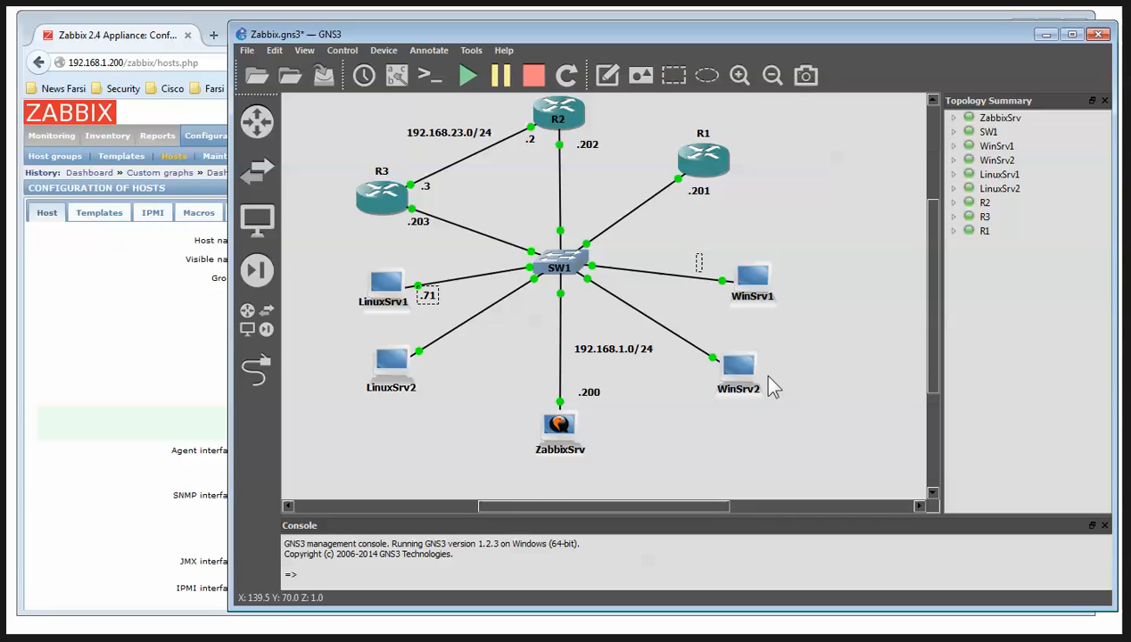
pyautogui.write('.75')
pyautogui.click(797, 352)
pyautogui.click(1045, 36)
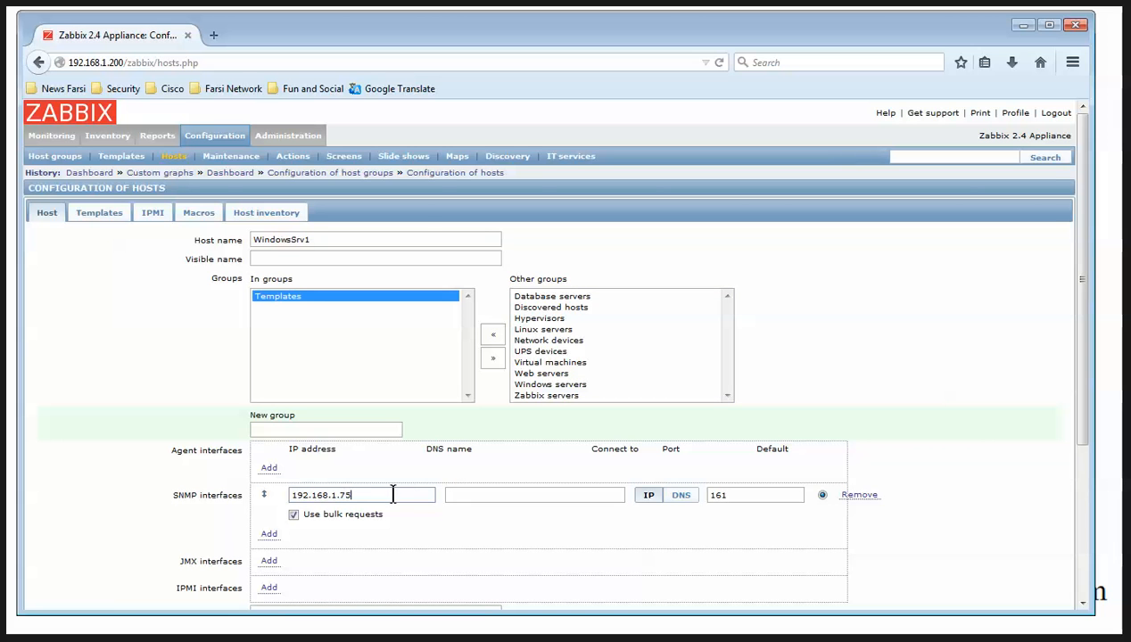
# Link Template SNMP OS Windows to the WindowsSrv1 host
pyautogui.click(89, 206)
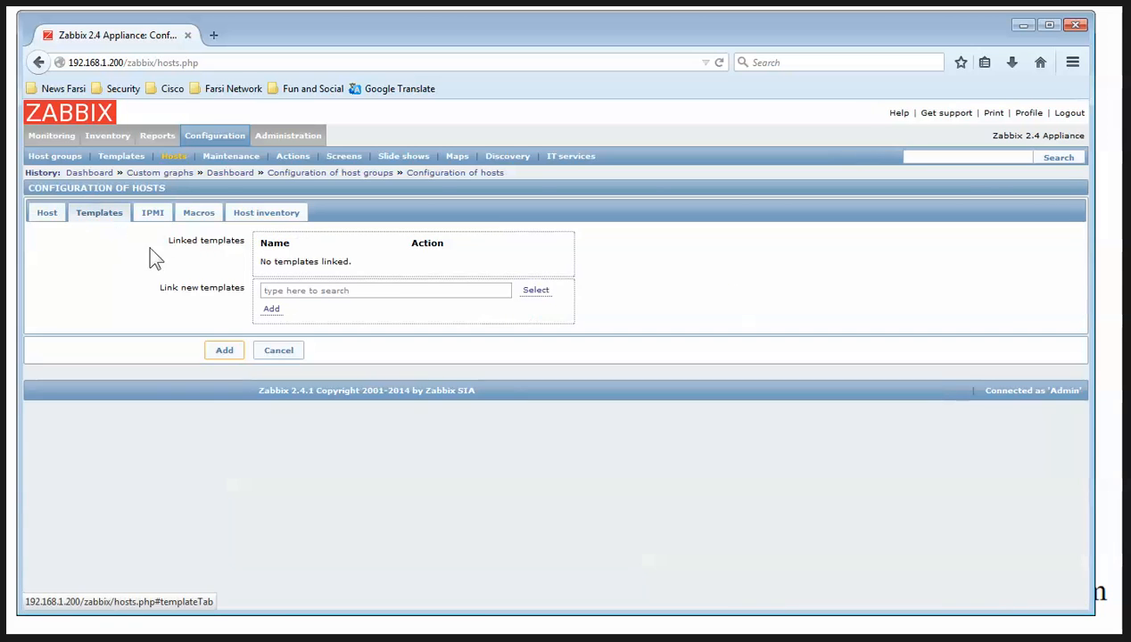
pyautogui.click(530, 297)
pyautogui.scroll(-5, 621, 418)
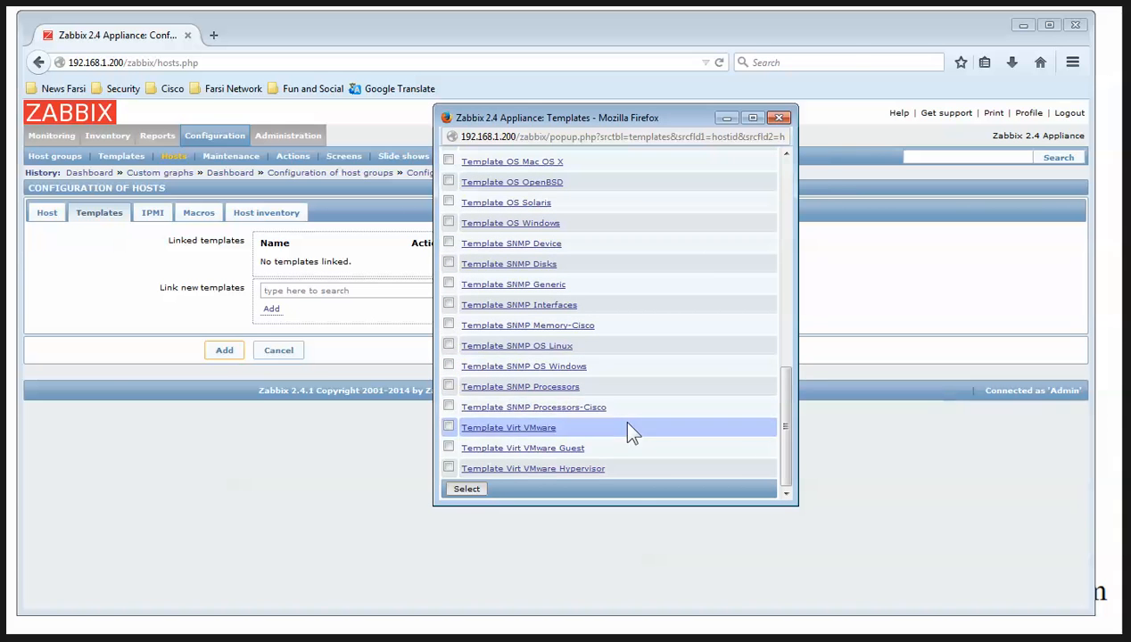
pyautogui.click(501, 366)
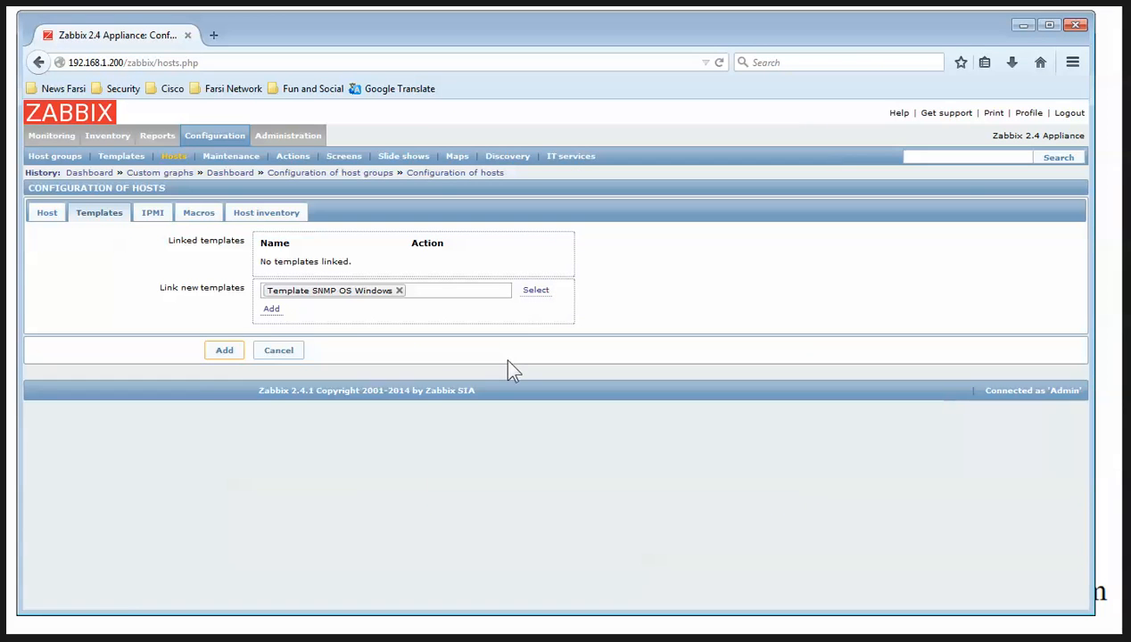
pyautogui.click(271, 309)
pyautogui.click(198, 214)
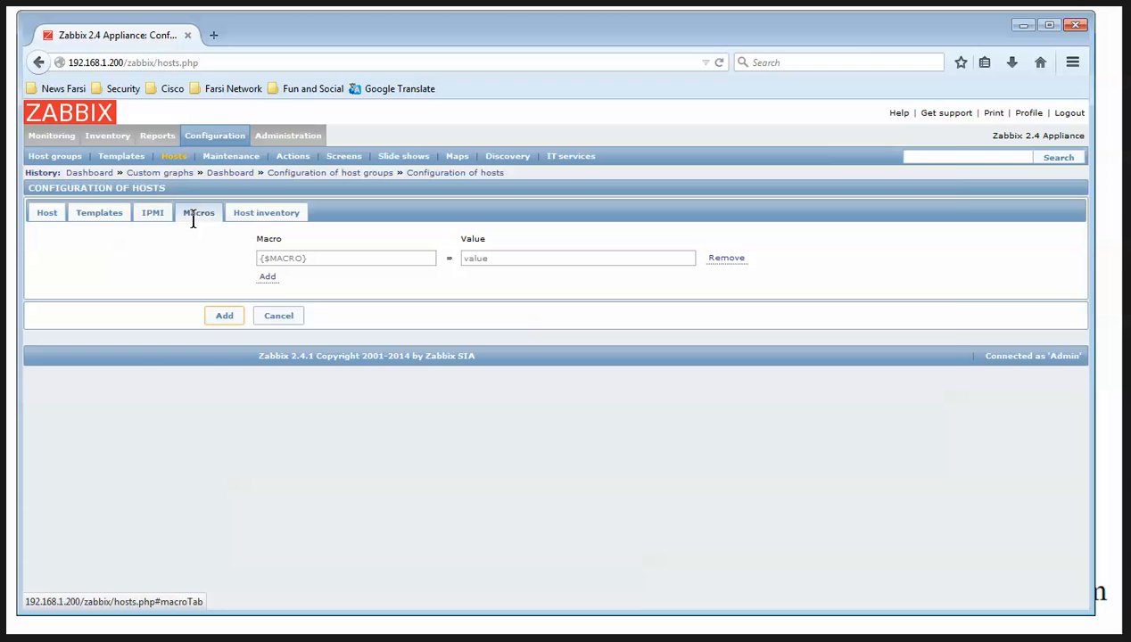
pyautogui.click(302, 640)
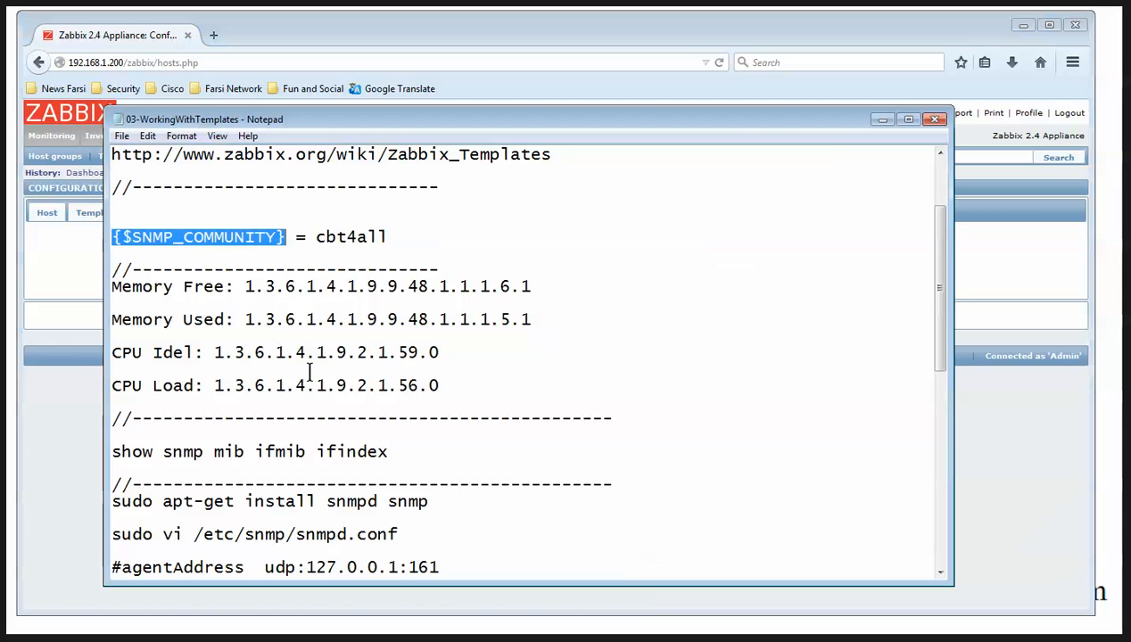
pyautogui.click(883, 120)
pyautogui.click(348, 258)
pyautogui.write('{$SNMP_COMMUNITY}')
pyautogui.click(508, 258)
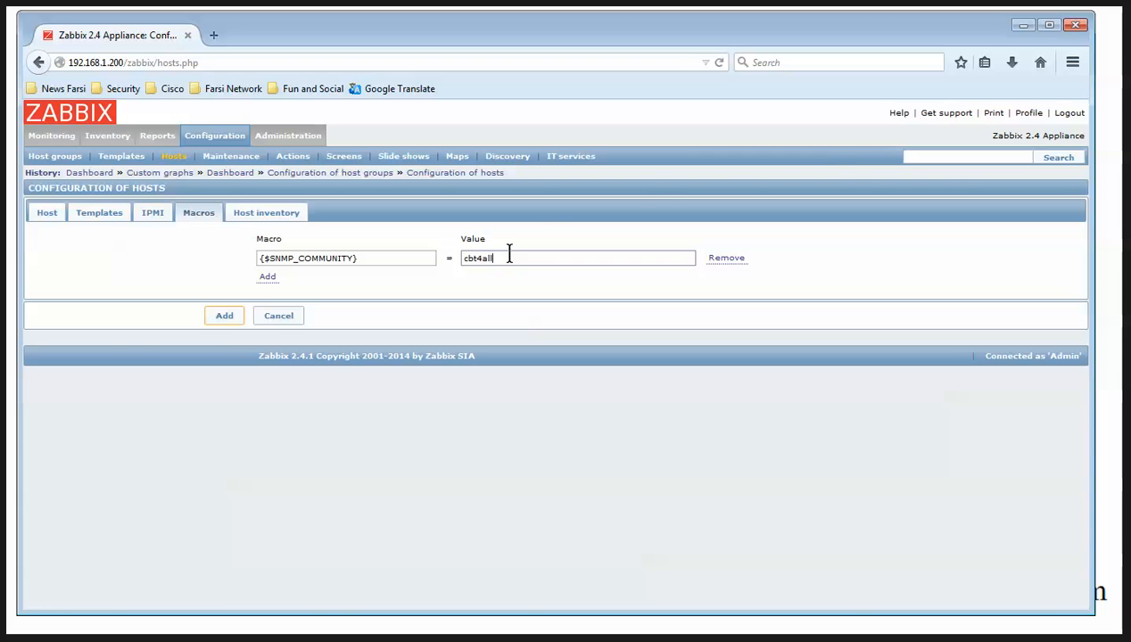
pyautogui.write('cbt4all')
pyautogui.click(224, 316)
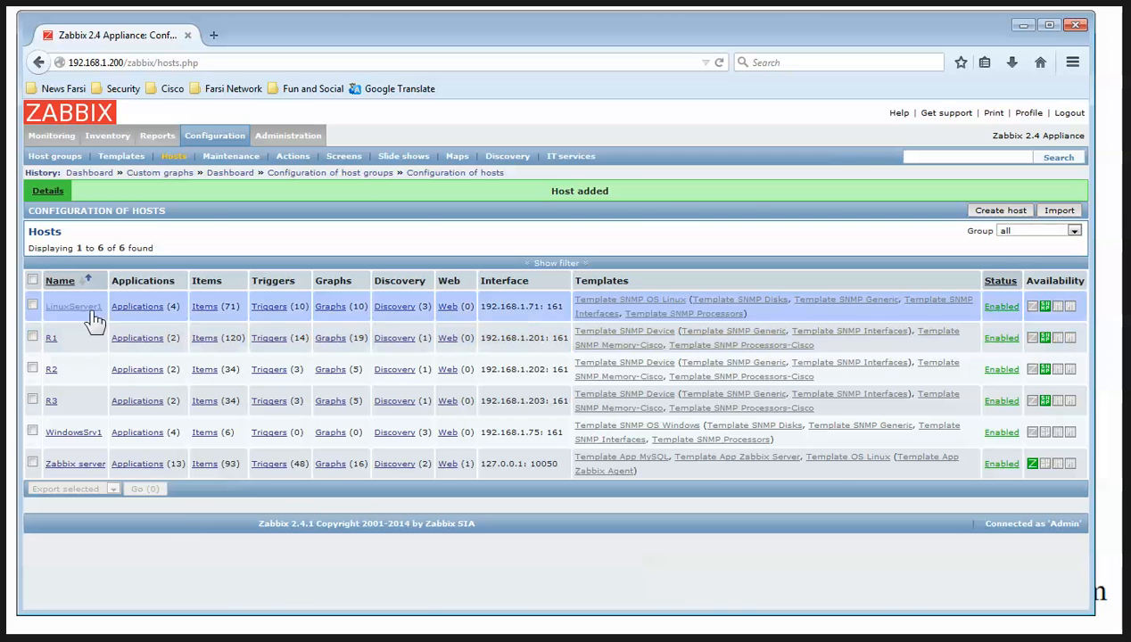
# Change the Disk partitions discovery rule's update interval from 3600 to 60 seconds
pyautogui.click(396, 433)
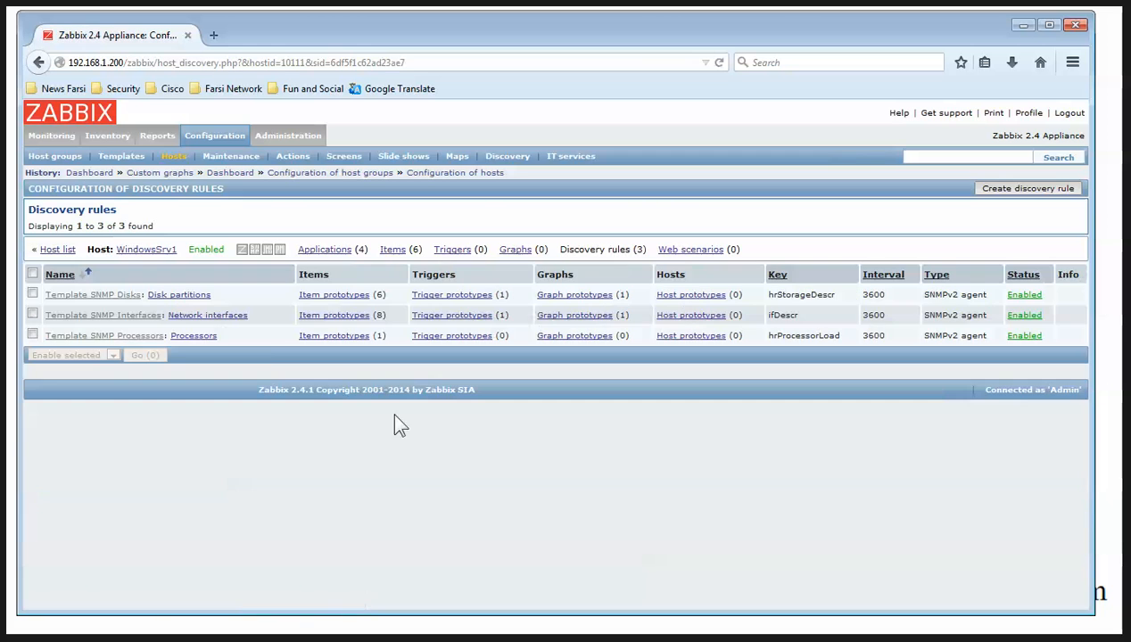
pyautogui.click(177, 299)
pyautogui.doubleClick(279, 416)
pyautogui.write('60')
pyautogui.scroll(-3, 279, 407)
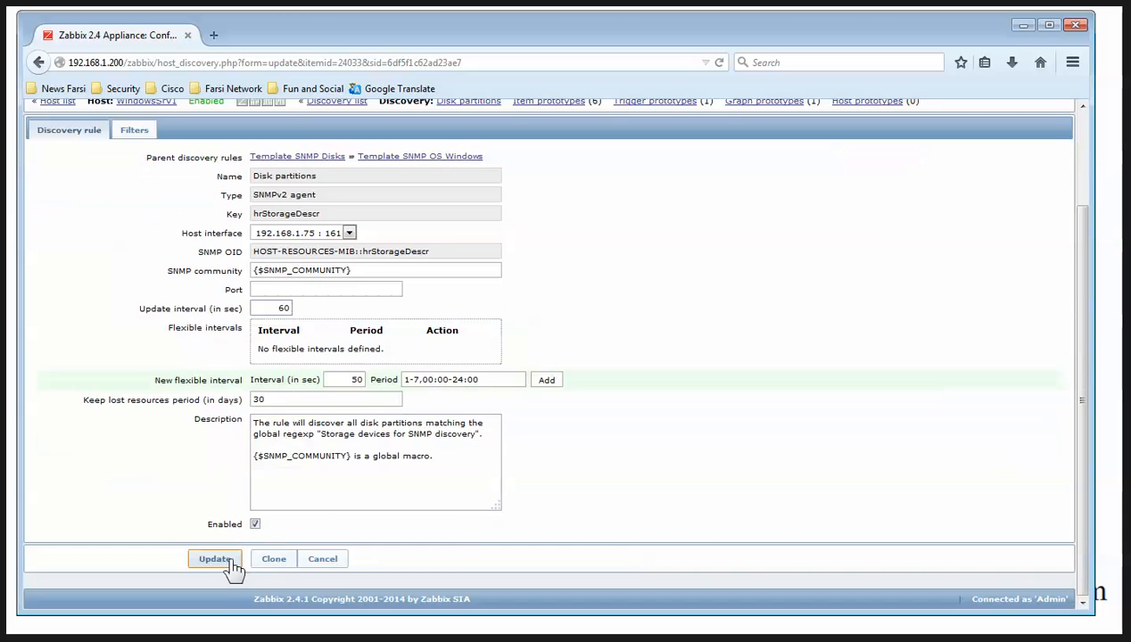
pyautogui.click(219, 557)
# Set the Network interfaces and Processors discovery rules to 60-second intervals as well
pyautogui.click(225, 348)
pyautogui.doubleClick(275, 416)
pyautogui.write('60')
pyautogui.scroll(-3, 268, 409)
pyautogui.click(214, 559)
pyautogui.click(201, 359)
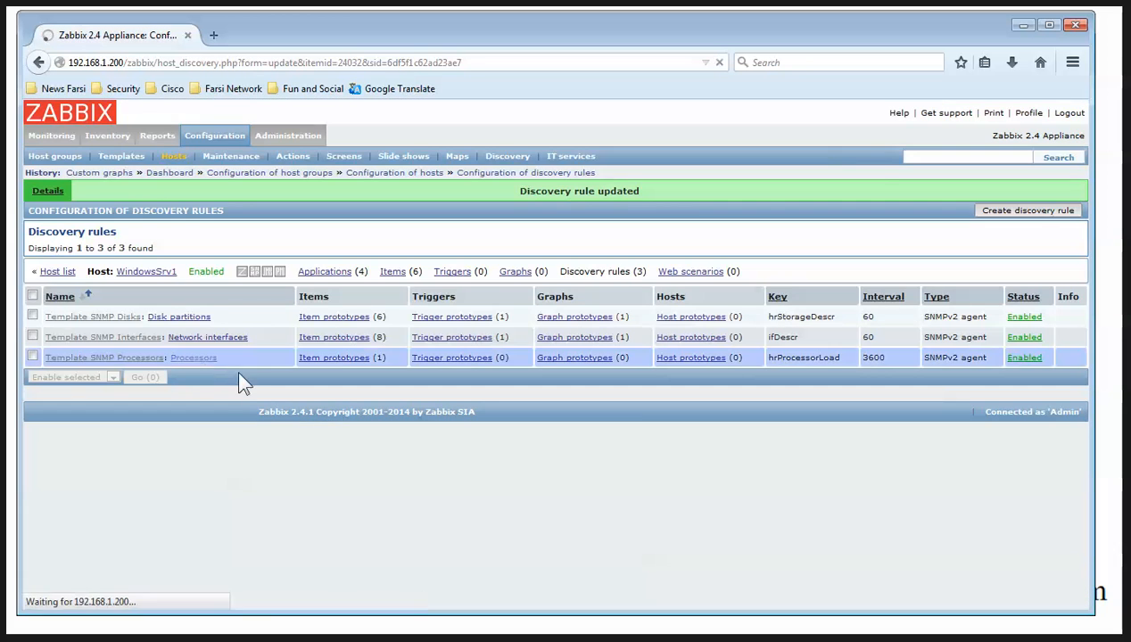
pyautogui.scroll(-3, 271, 346)
pyautogui.click(218, 559)
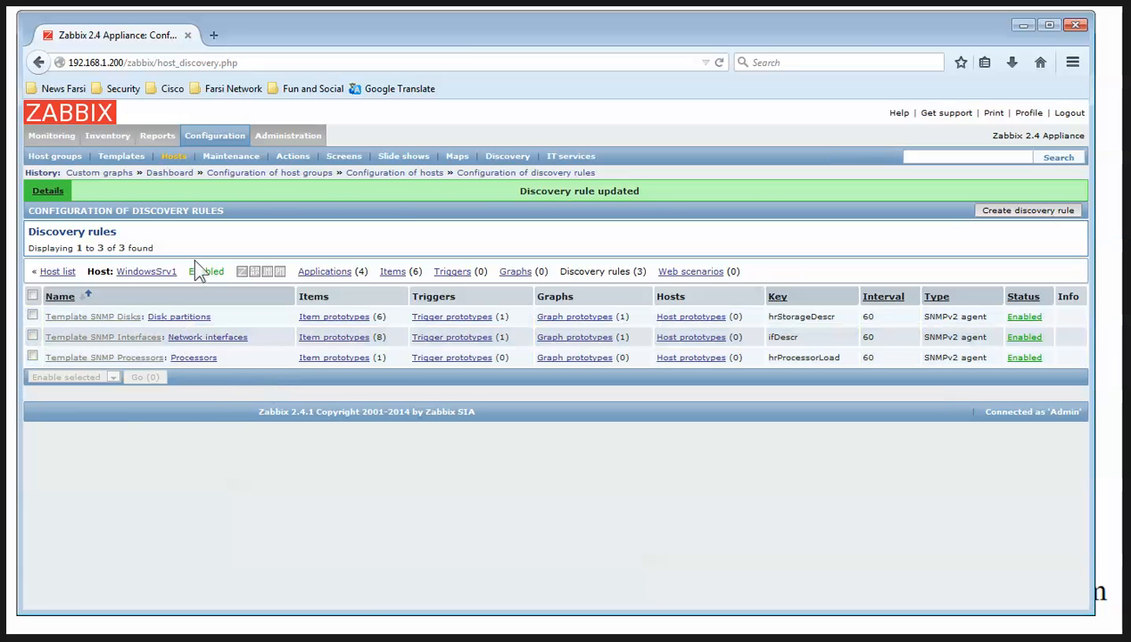
pyautogui.click(398, 273)
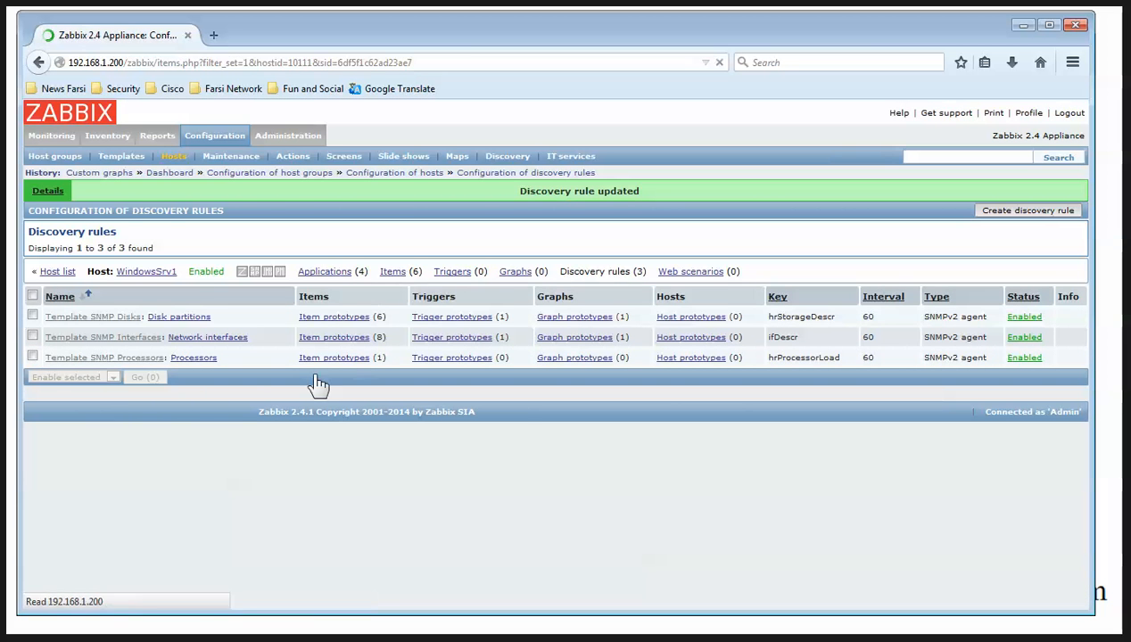
# Set the Number of network interfaces and Device name items to update every 60 seconds
pyautogui.click(268, 417)
pyautogui.scroll(-7, 279, 272)
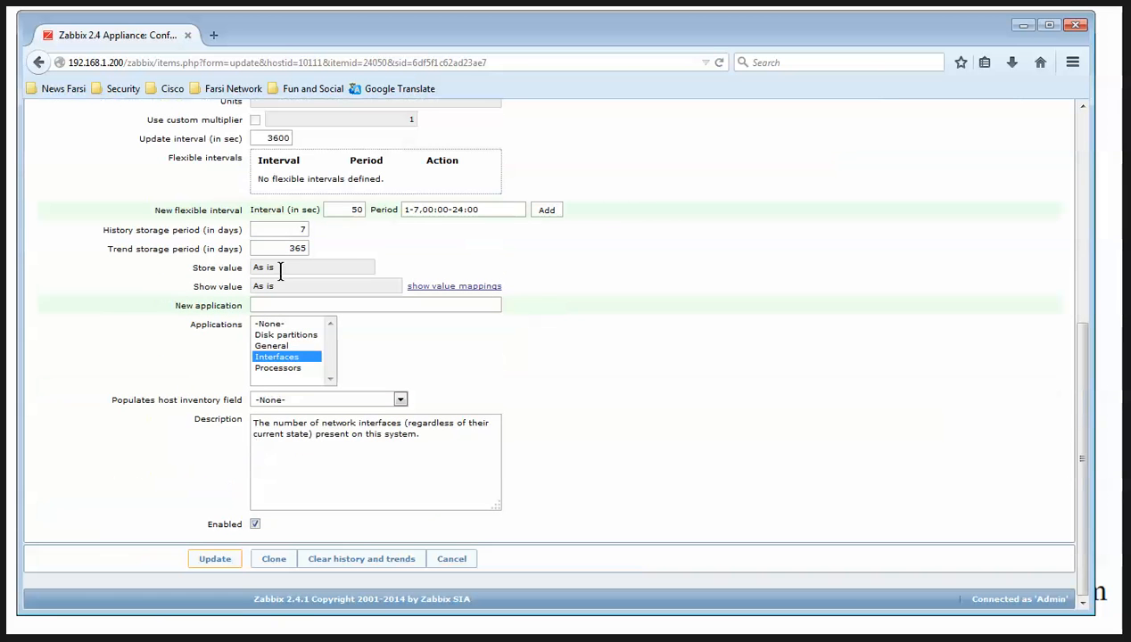
pyautogui.doubleClick(278, 139)
pyautogui.write('60')
pyautogui.click(216, 559)
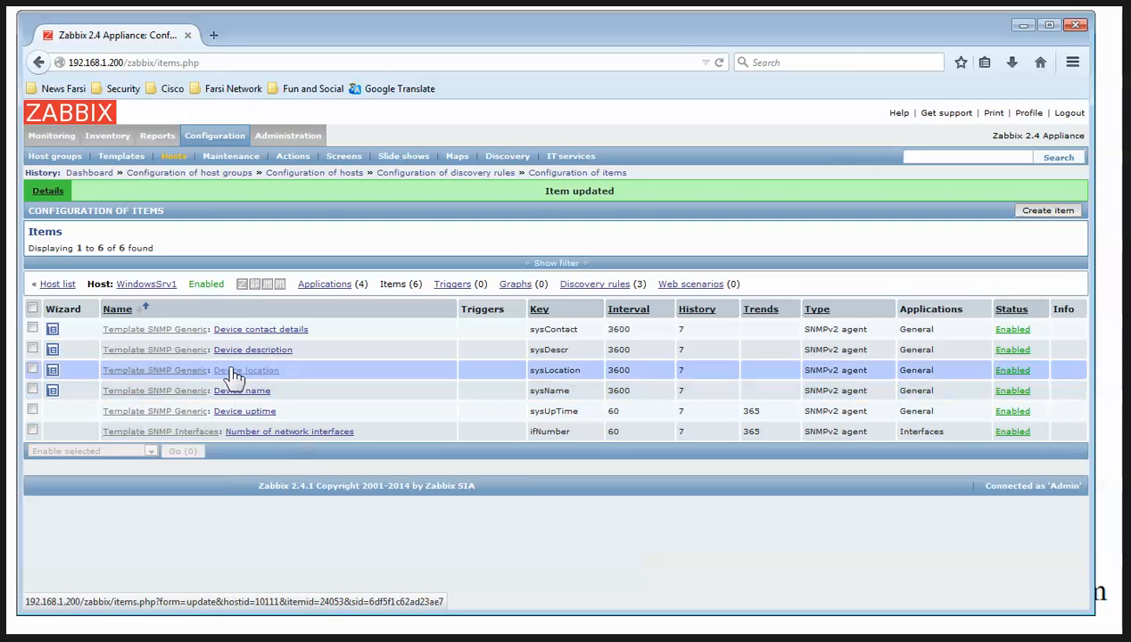
pyautogui.click(232, 391)
pyautogui.doubleClick(279, 435)
pyautogui.write('60')
pyautogui.scroll(-5, 400, 535)
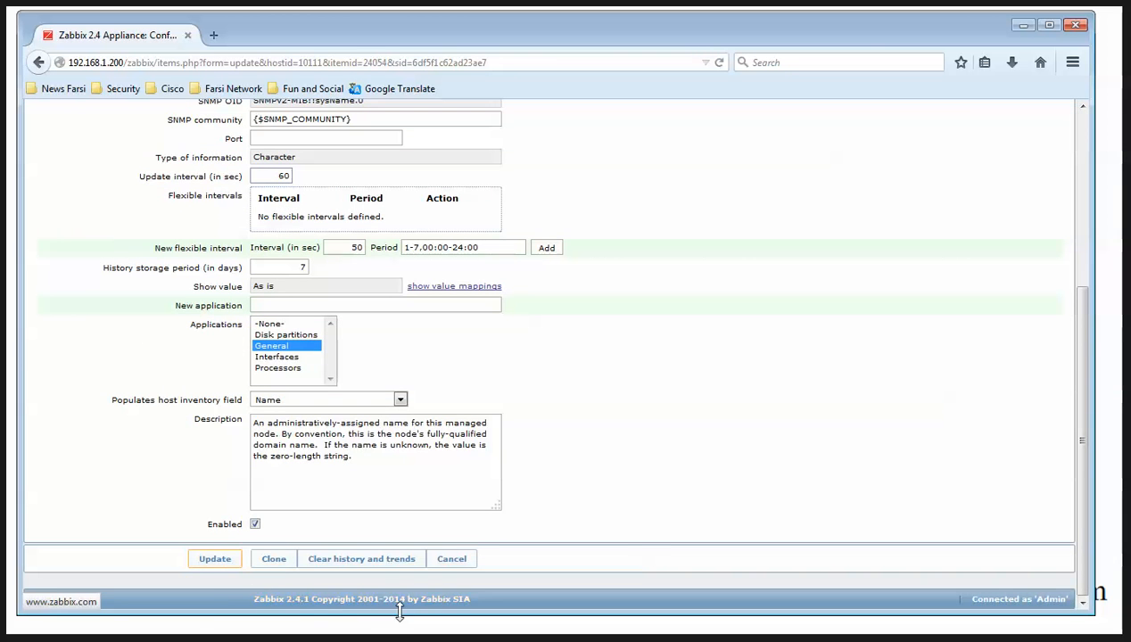
pyautogui.click(218, 560)
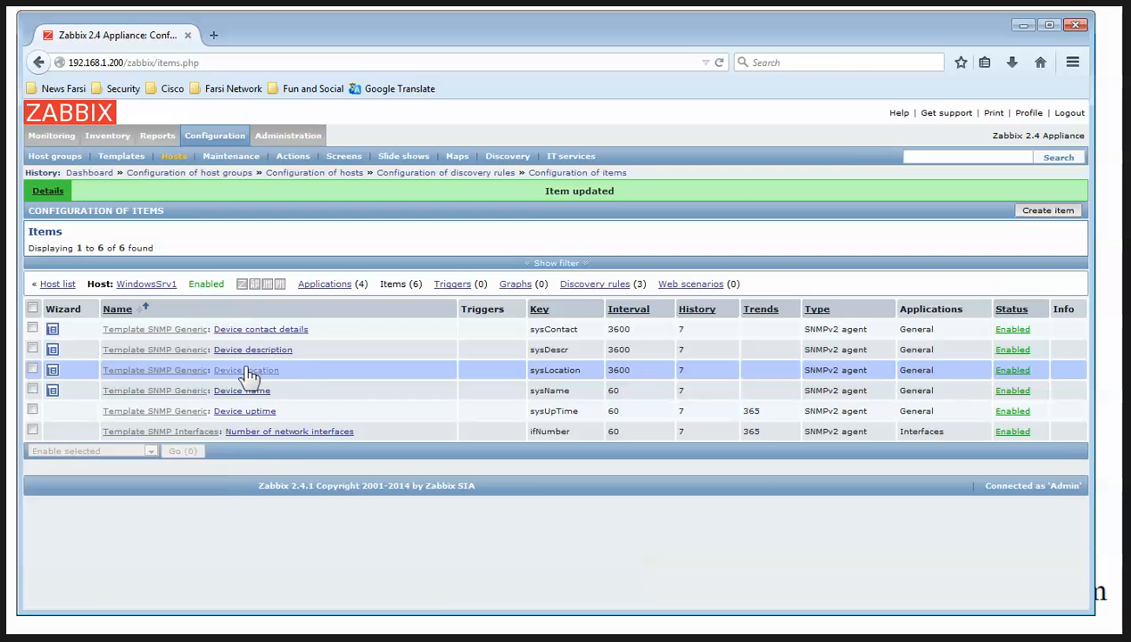
# Change the Device location and Device description items' update intervals to 60 seconds
pyautogui.click(250, 370)
pyautogui.doubleClick(277, 436)
pyautogui.write('60')
pyautogui.scroll(-5, 259, 499)
pyautogui.click(215, 562)
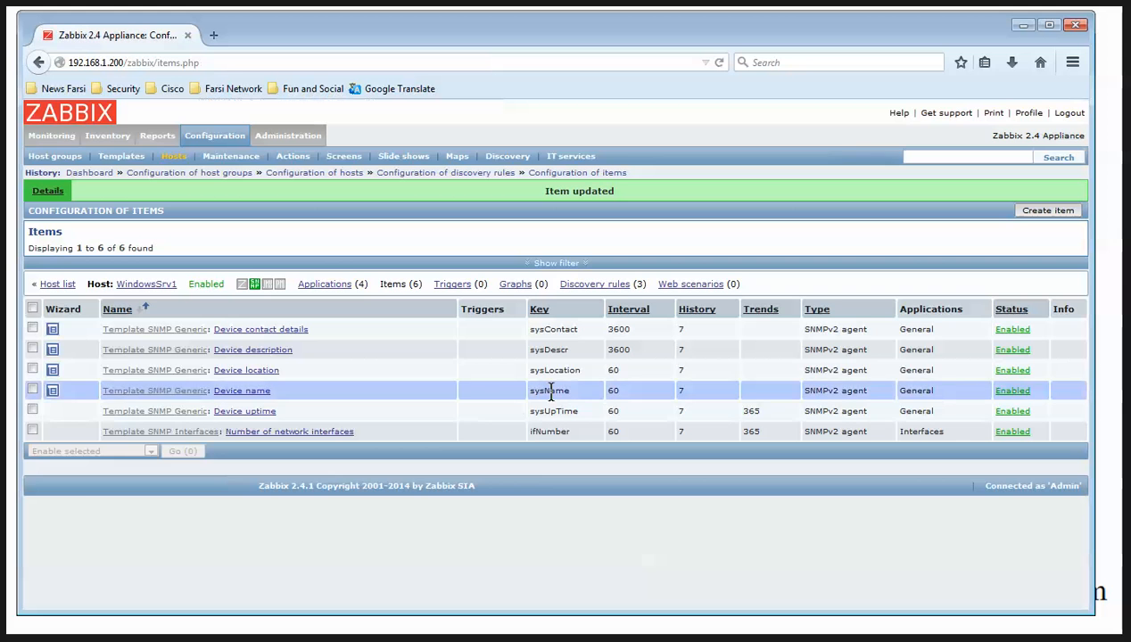
pyautogui.click(282, 352)
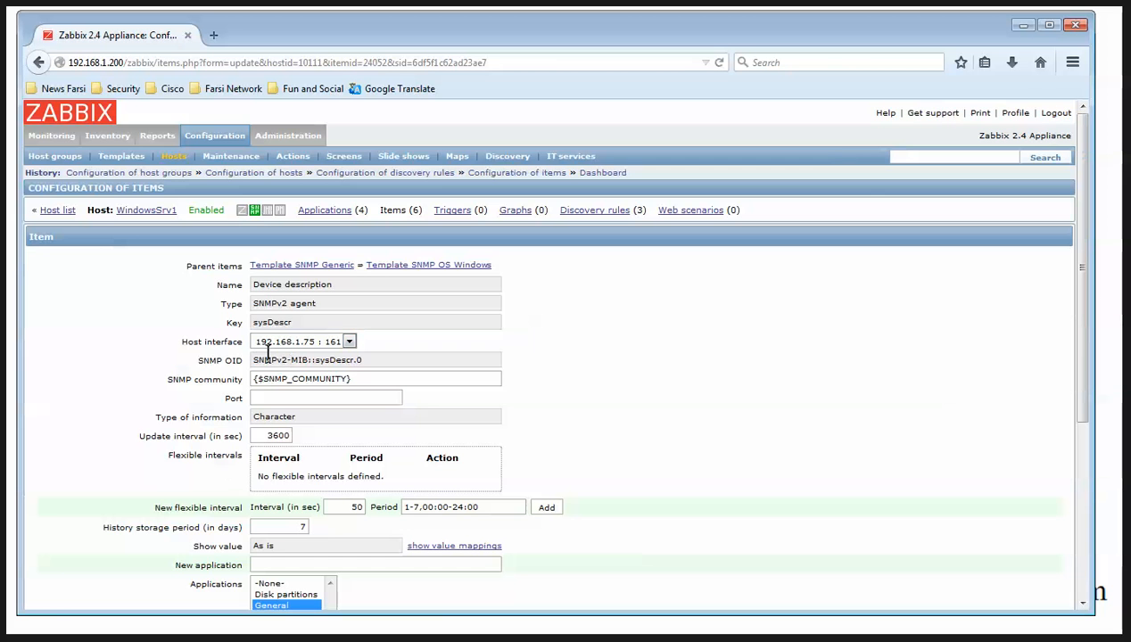
pyautogui.doubleClick(277, 434)
pyautogui.write('60')
pyautogui.scroll(-3, 303, 468)
pyautogui.scroll(-3, 306, 468)
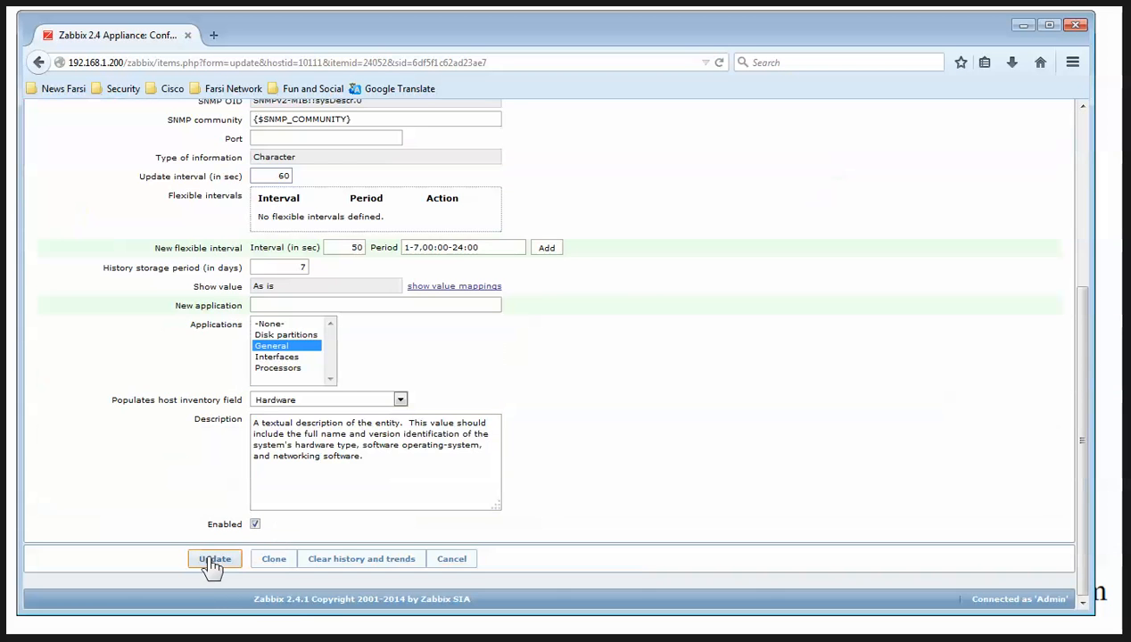
pyautogui.click(217, 560)
# Give Device contact details a 60-second interval and go back to the host list
pyautogui.click(297, 331)
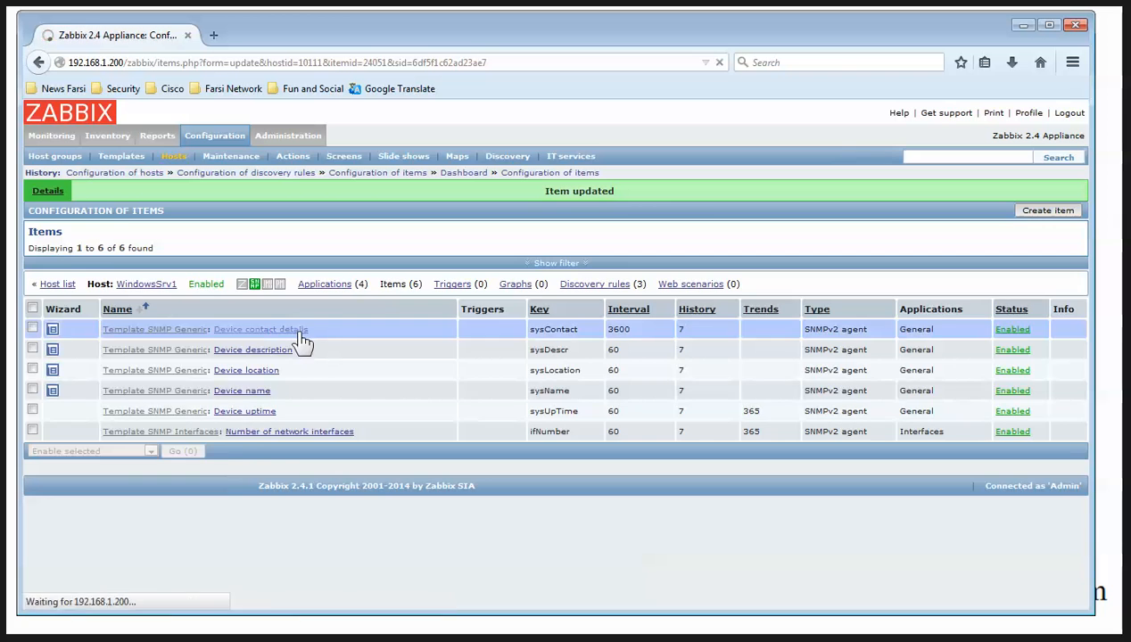
pyautogui.doubleClick(277, 435)
pyautogui.write('60')
pyautogui.scroll(-5, 287, 446)
pyautogui.click(219, 559)
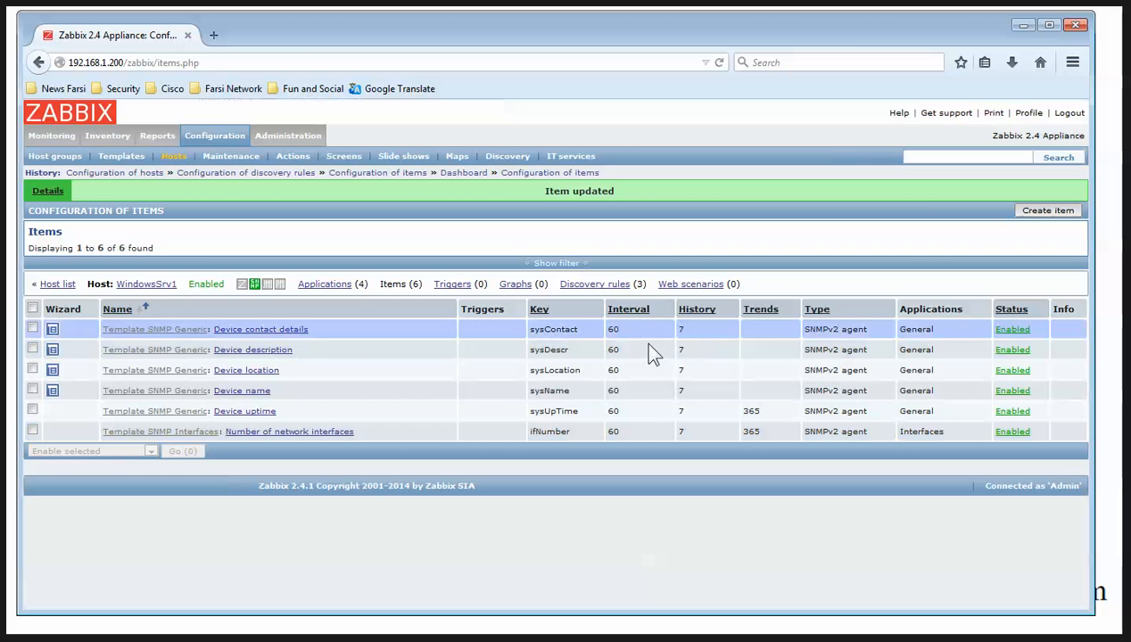
pyautogui.click(59, 289)
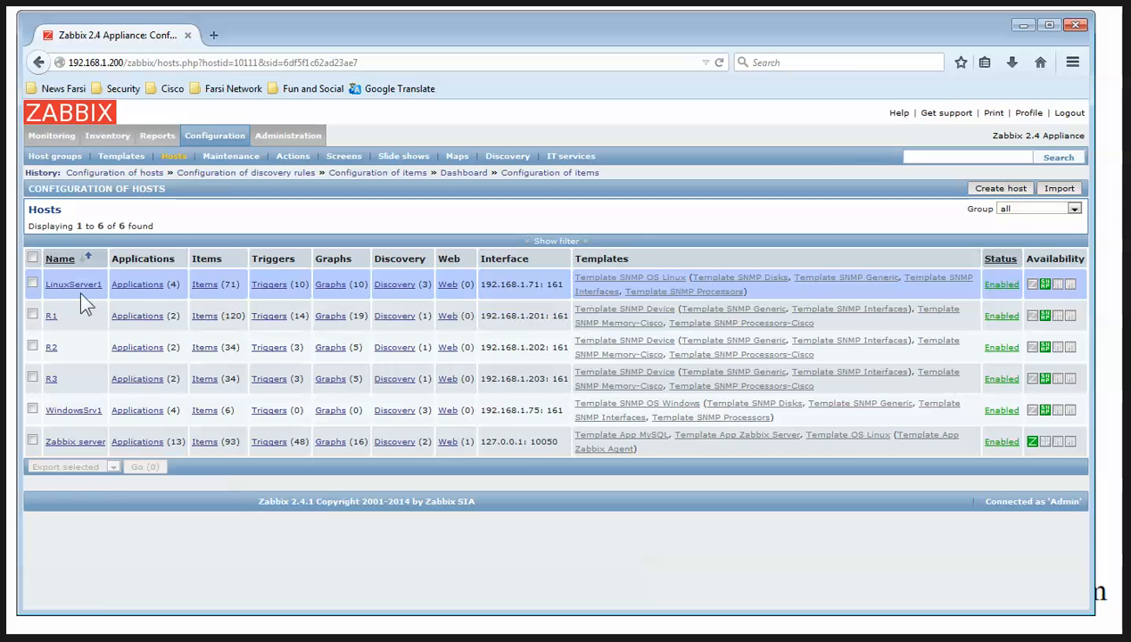
pyautogui.doubleClick(226, 283)
pyautogui.click(206, 288)
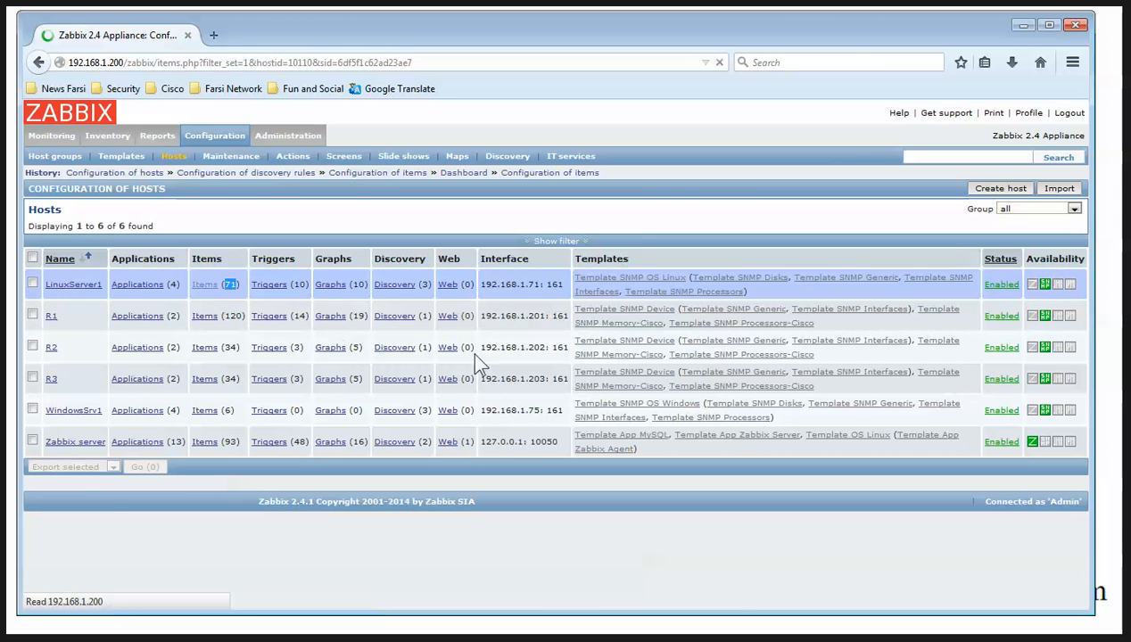
pyautogui.scroll(-10, 470, 357)
pyautogui.scroll(10, 470, 388)
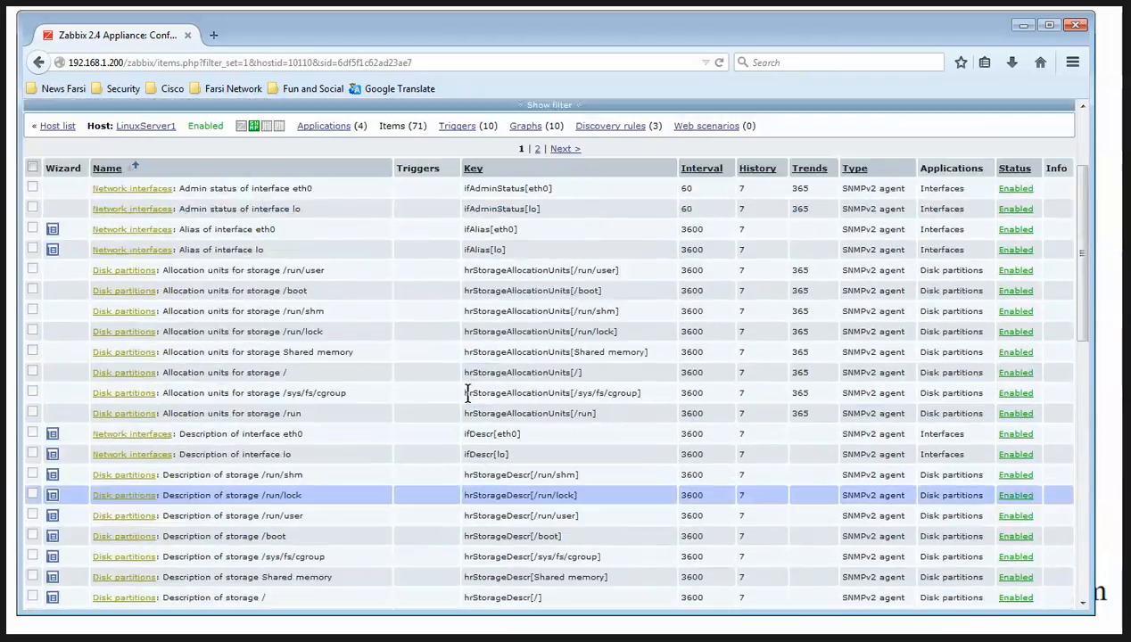
pyautogui.scroll(-10, 446, 406)
pyautogui.click(539, 548)
pyautogui.scroll(-3, 525, 350)
pyautogui.scroll(3, 524, 351)
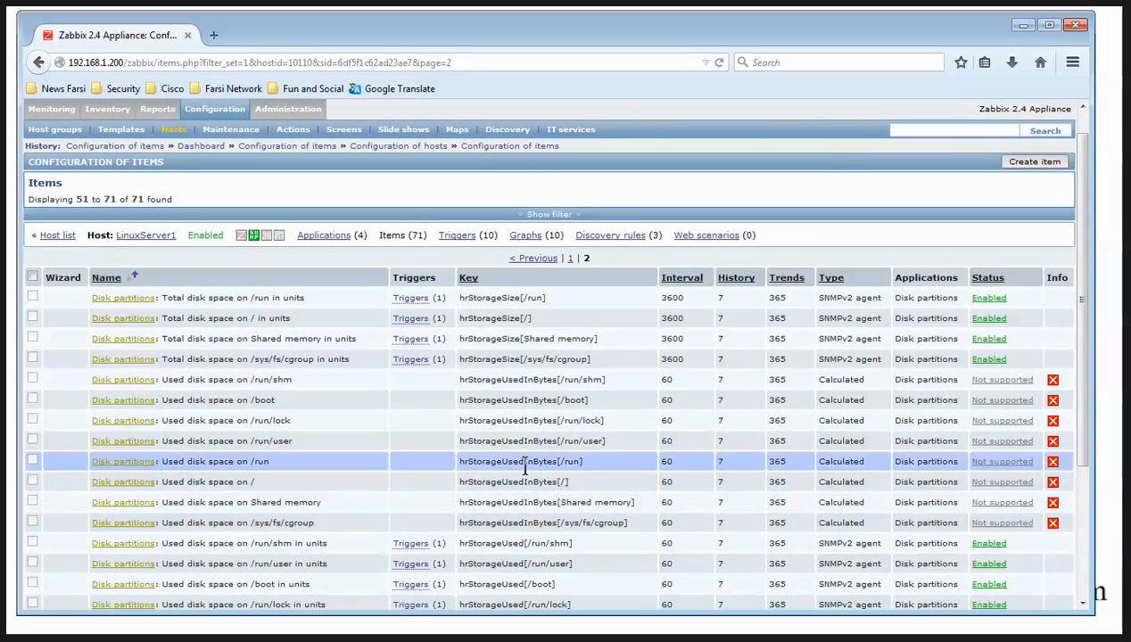
pyautogui.click(68, 239)
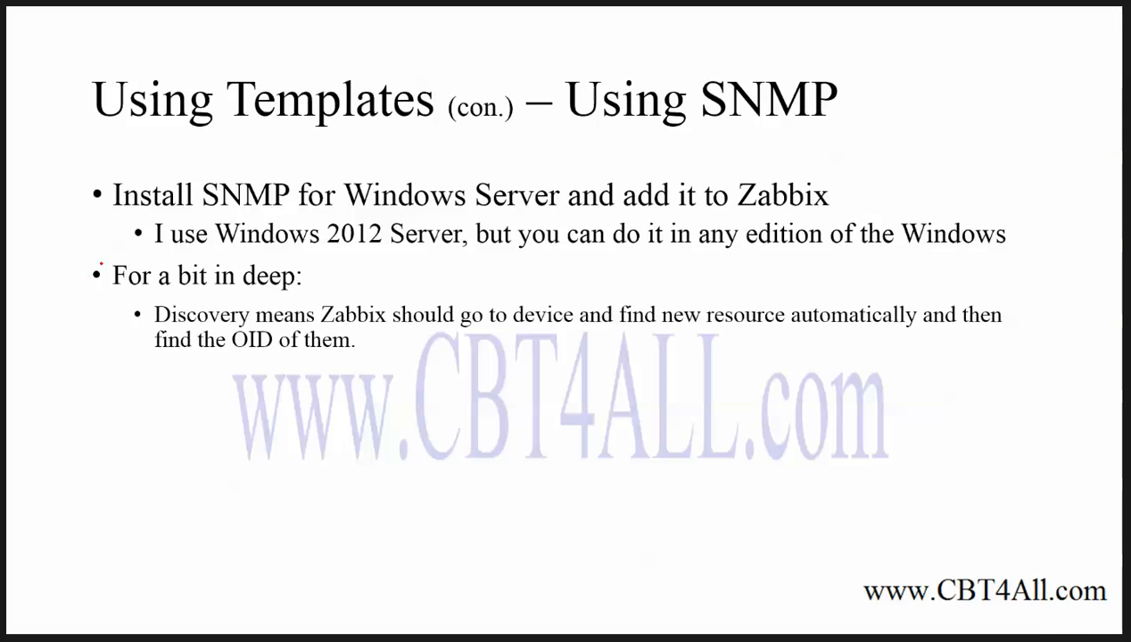
# Tick the Windows 2012 Server and Discovery bullets and underline 'Windows 2012 Server' in red
pyautogui.moveTo(103, 234); pyautogui.dragTo(143, 207)
pyautogui.moveTo(227, 257); pyautogui.dragTo(452, 258)
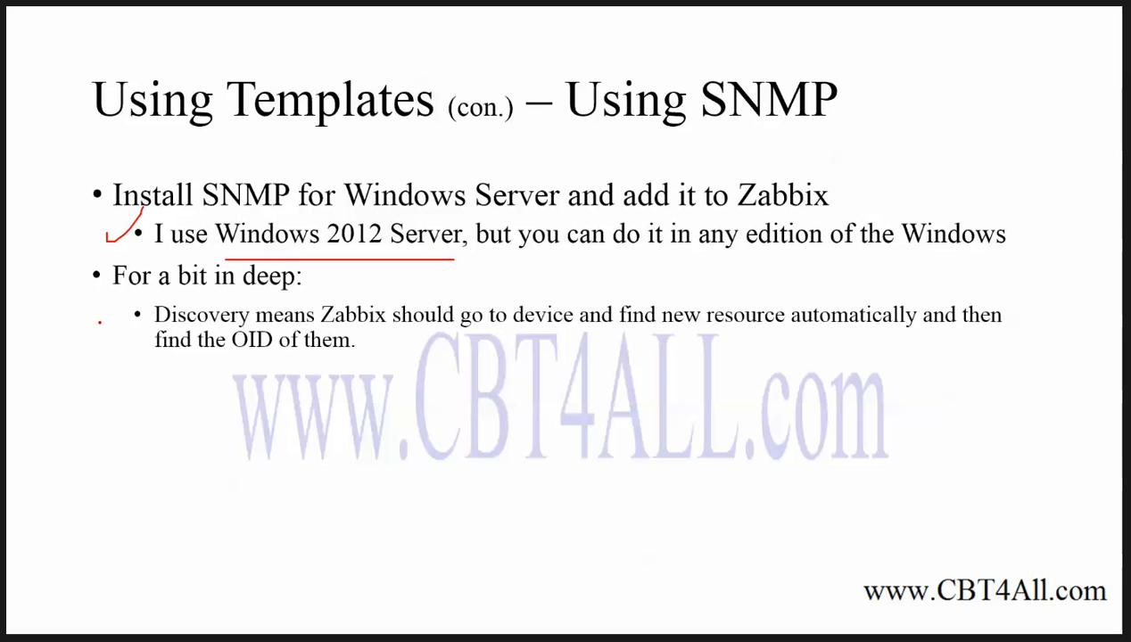
pyautogui.moveTo(121, 321); pyautogui.dragTo(155, 299)
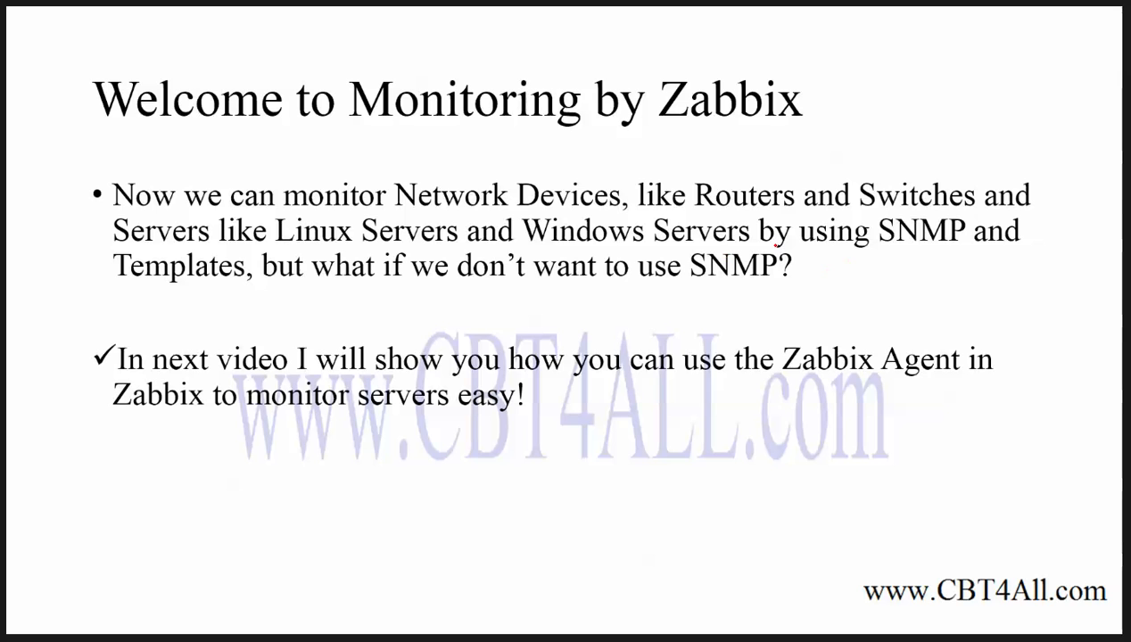
# Underline 'using SNMP and' on the closing slide, then switch back to the Zabbix hosts page
pyautogui.moveTo(811, 260); pyautogui.dragTo(969, 261)
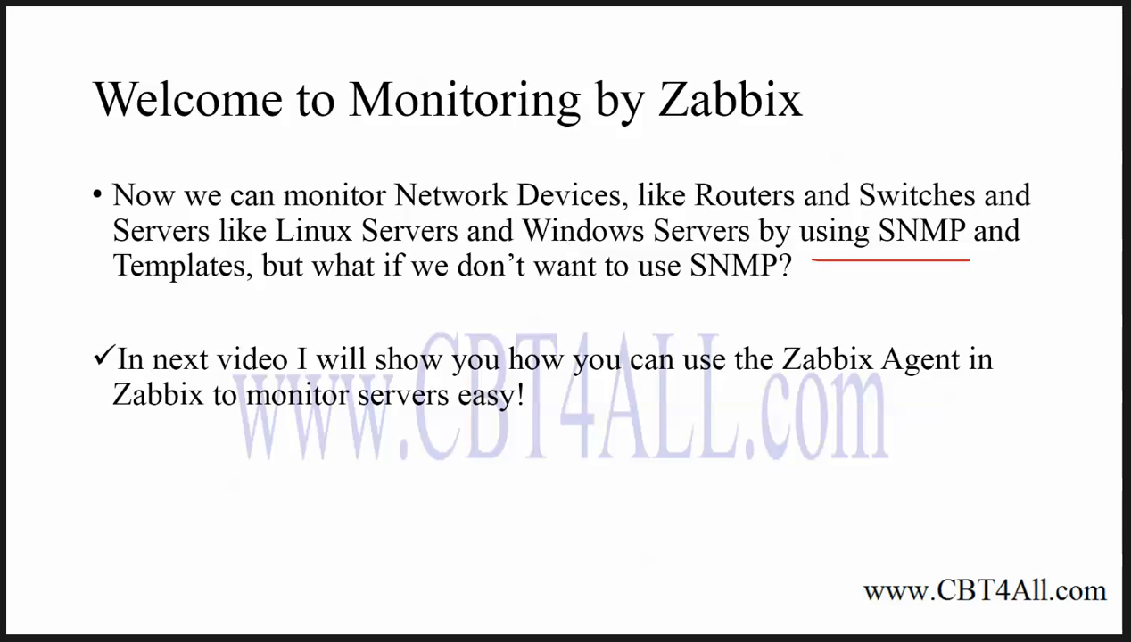
pyautogui.hotkey('alt', 'Tab')
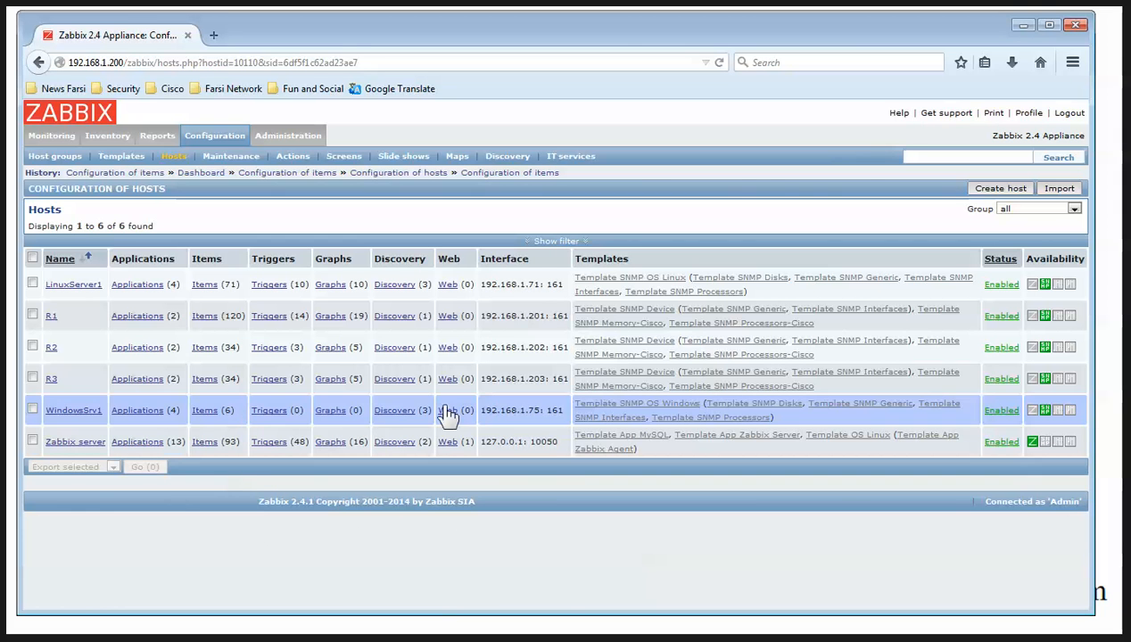
# Refresh hosts to confirm WindowsSrv1's 191 items and show its Intel PRO/1000 traffic graph
pyautogui.click(719, 63)
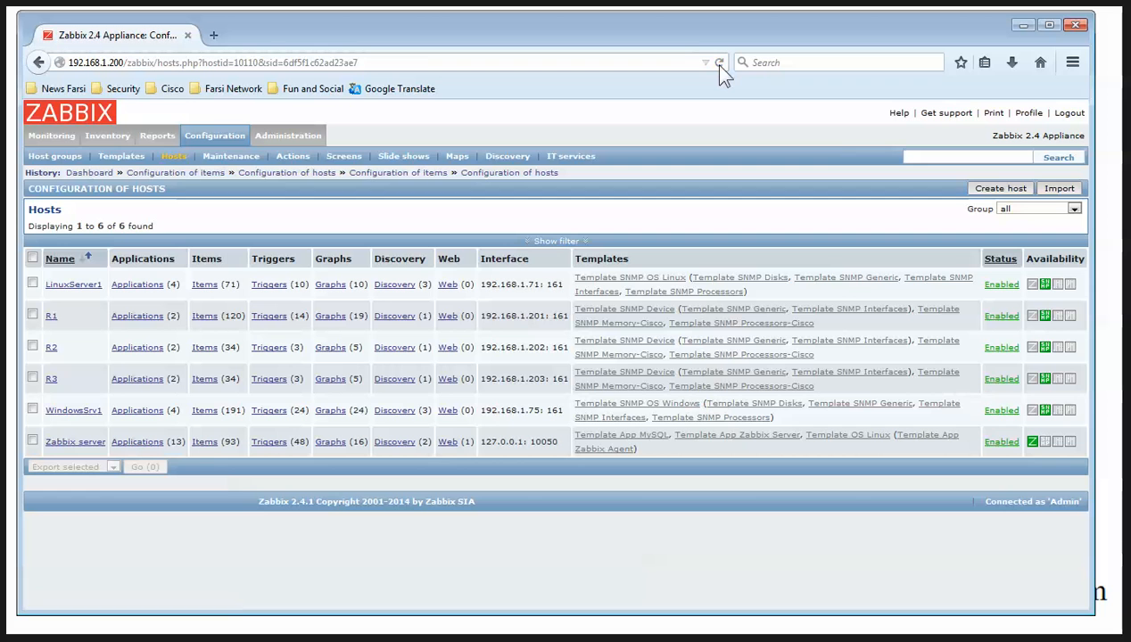
pyautogui.doubleClick(231, 409)
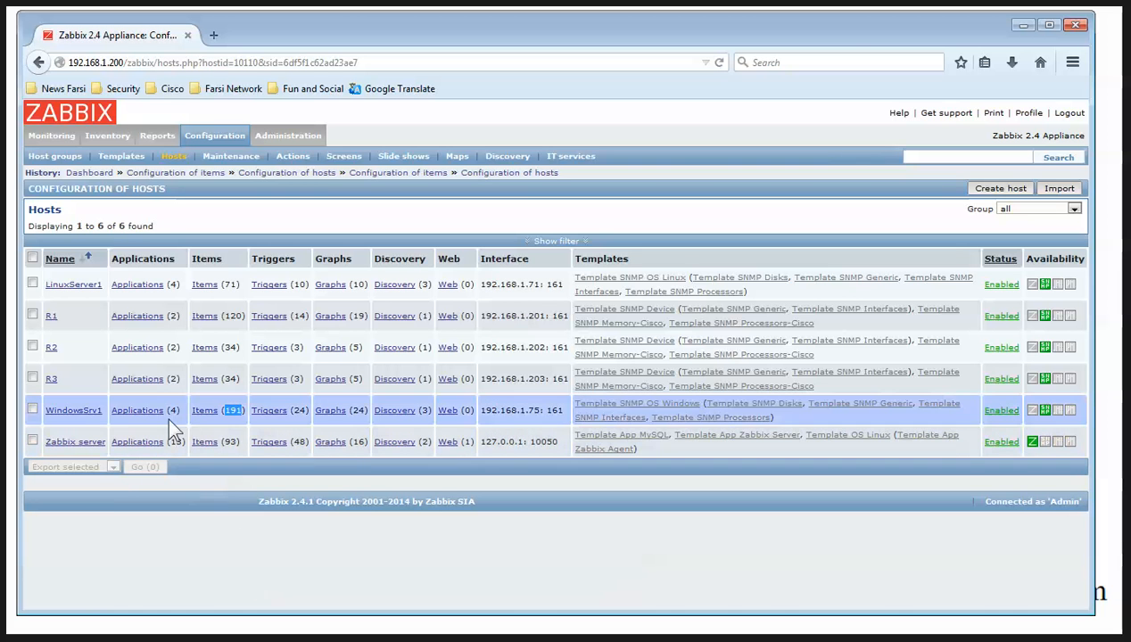
pyautogui.click(52, 137)
pyautogui.click(370, 158)
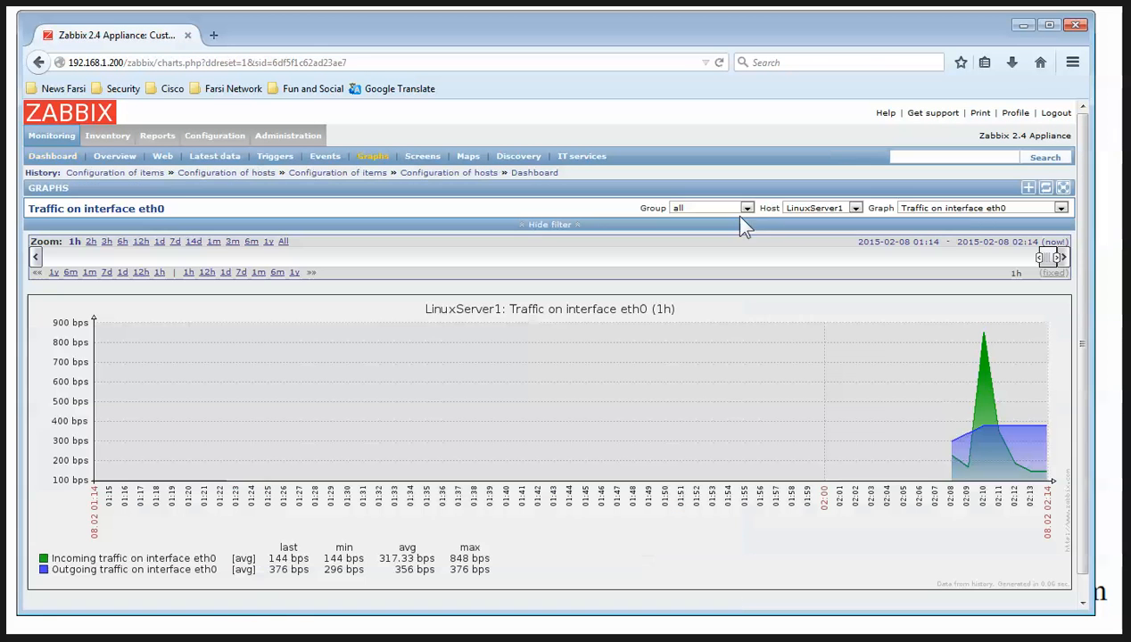
pyautogui.click(836, 212)
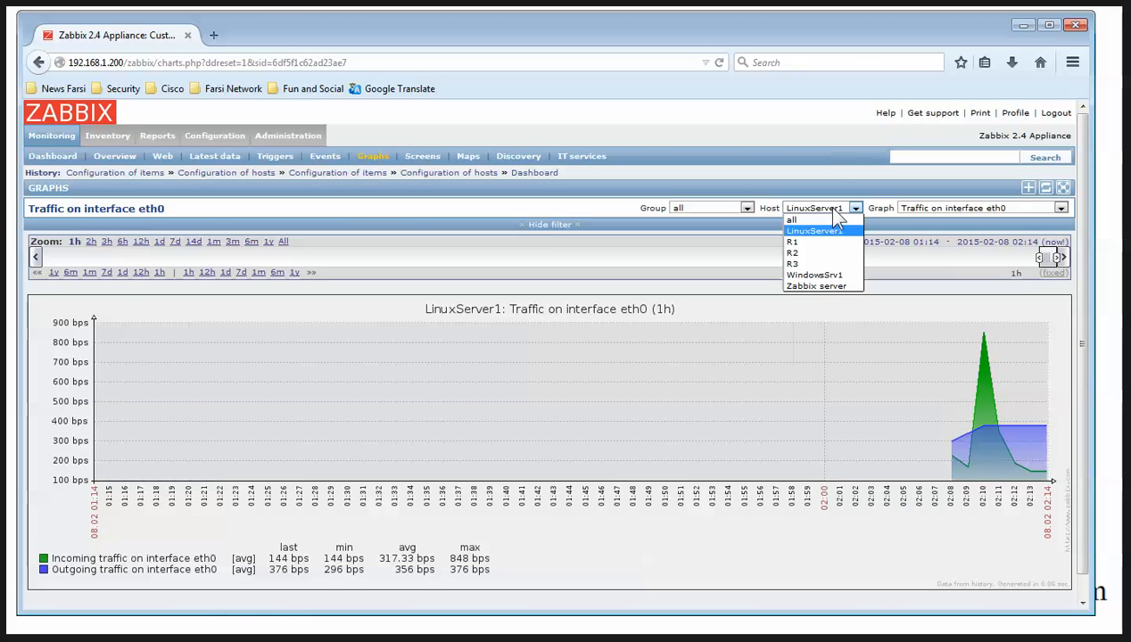
pyautogui.click(813, 275)
pyautogui.click(1006, 210)
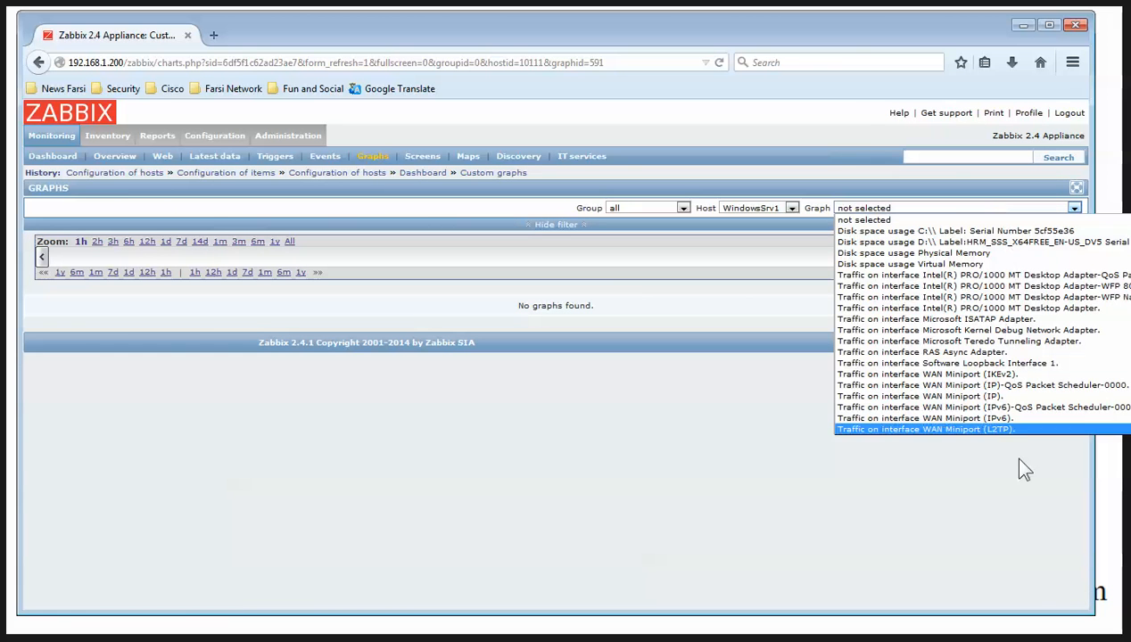
pyautogui.click(1026, 278)
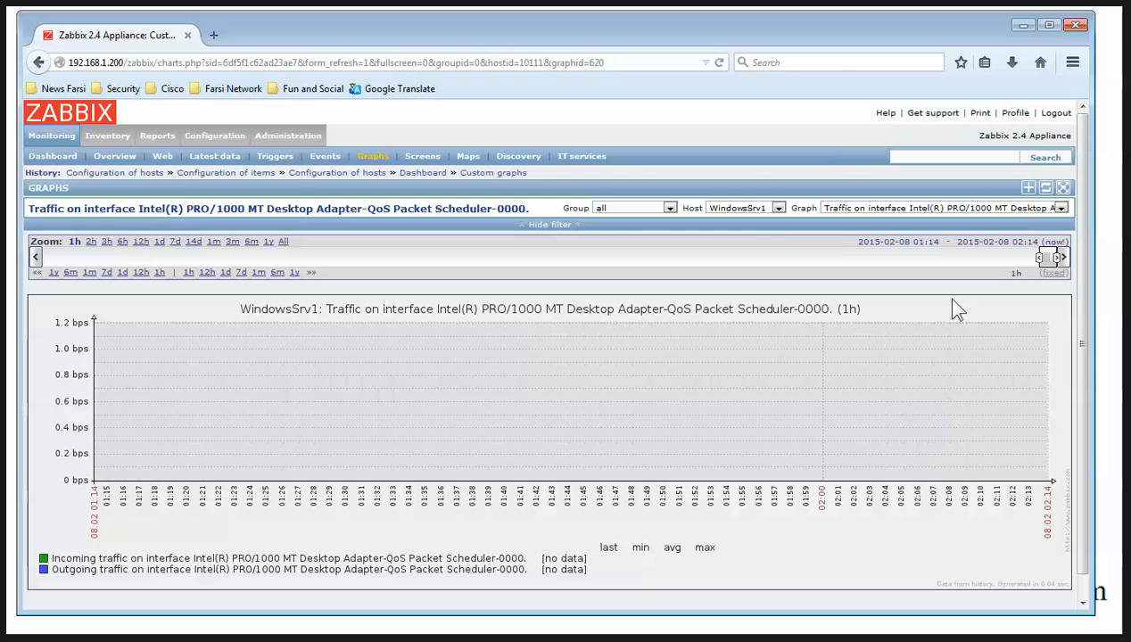
# Display LinuxServer1's Traffic on interface eth0 graph, then minimize the browser
pyautogui.click(746, 208)
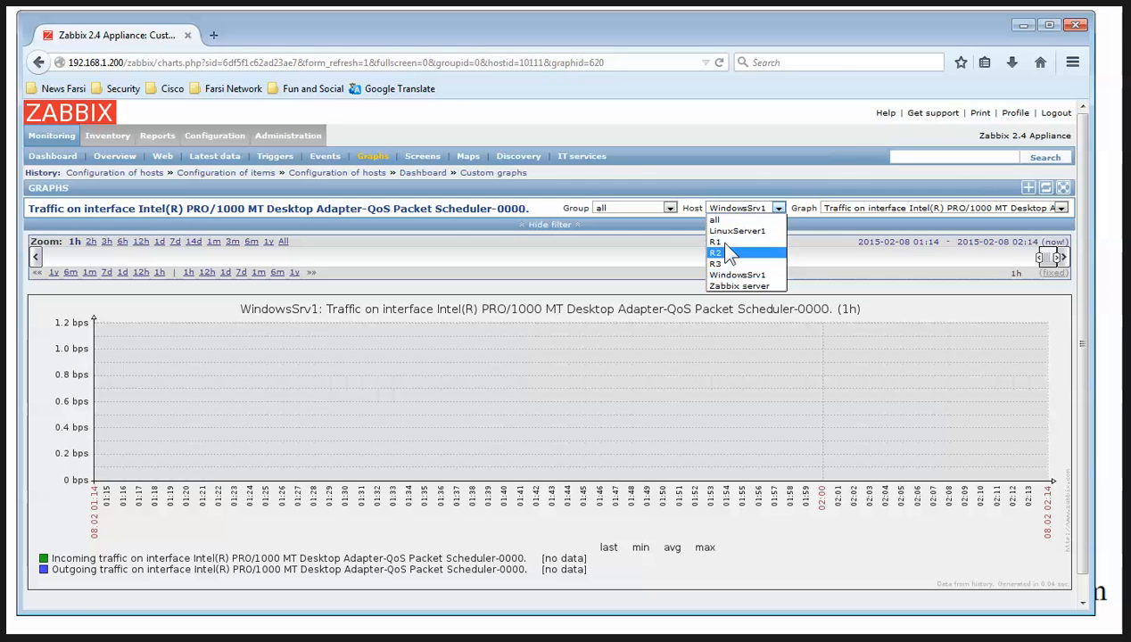
pyautogui.click(733, 231)
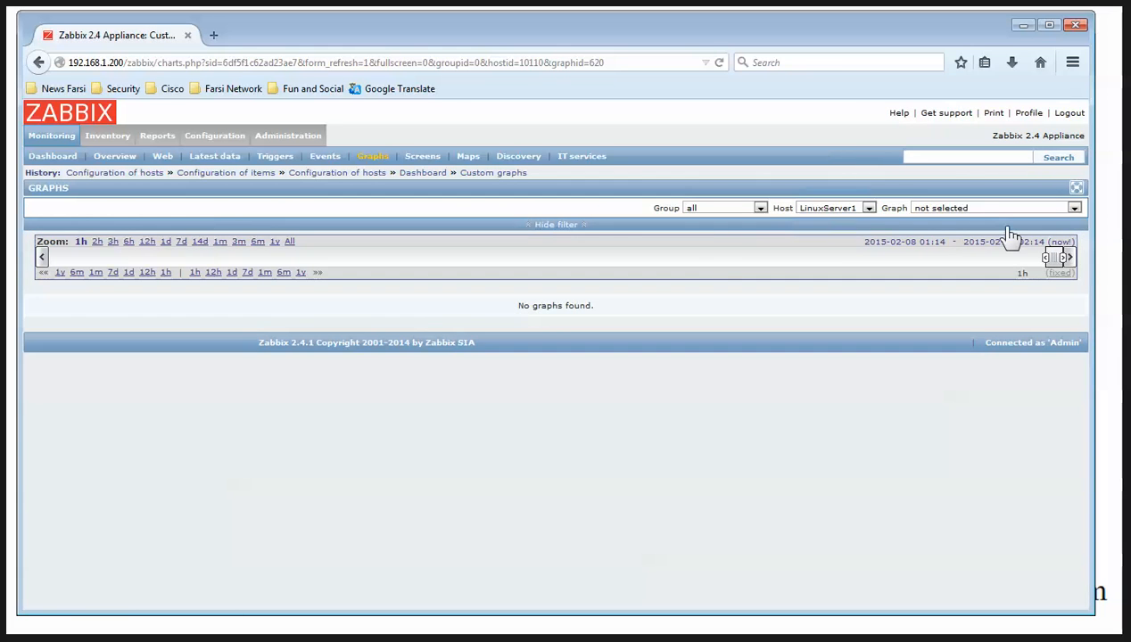
pyautogui.click(1013, 208)
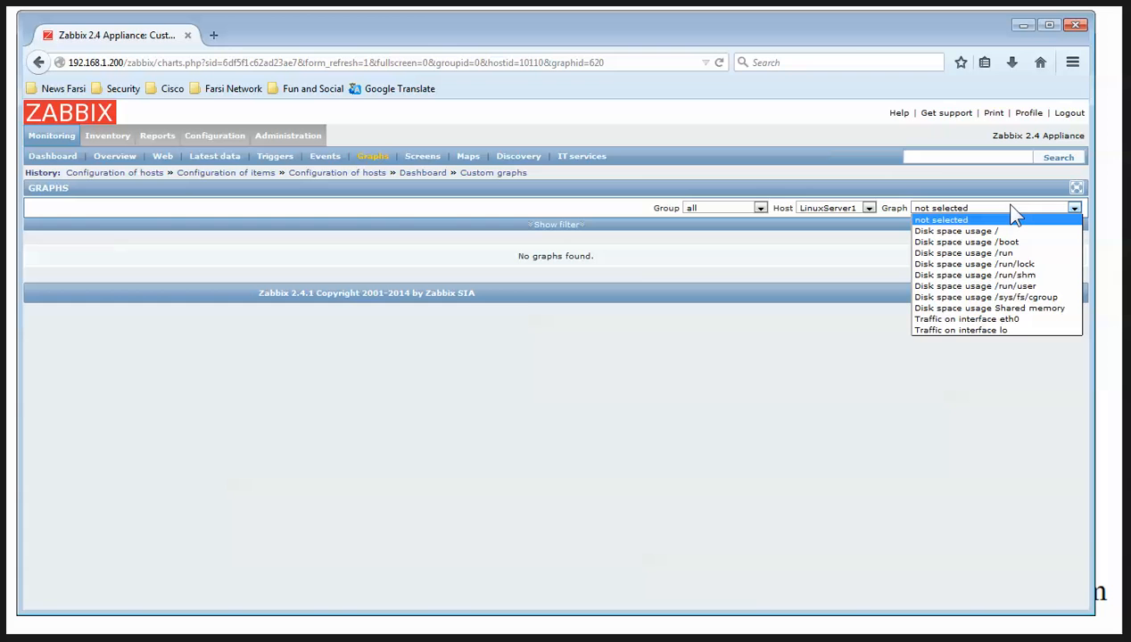
pyautogui.click(992, 320)
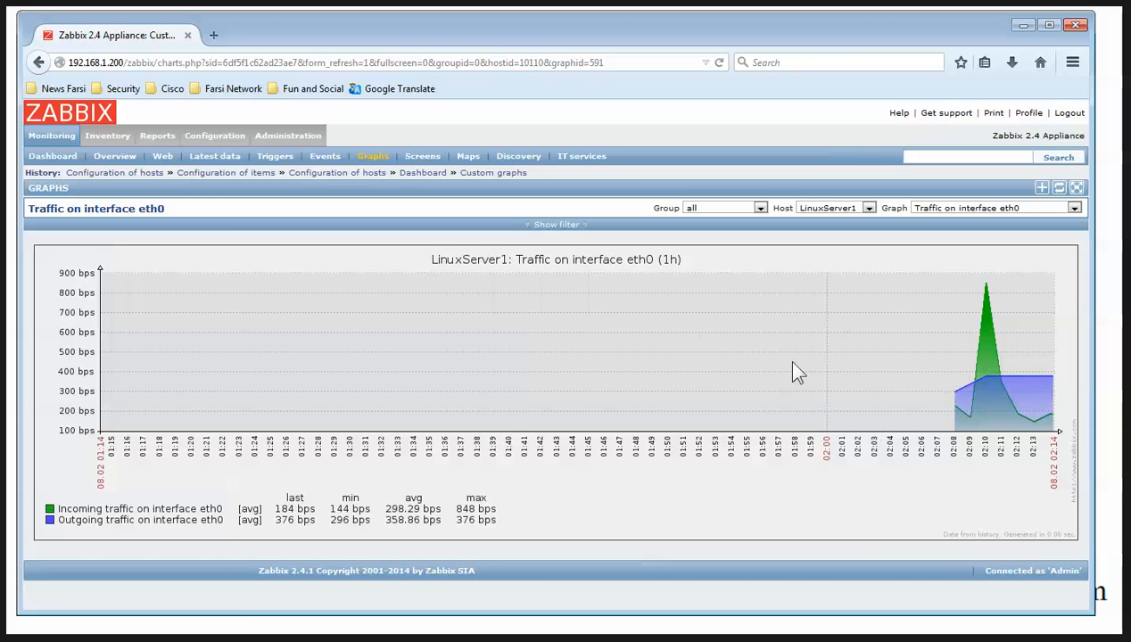
pyautogui.click(1023, 25)
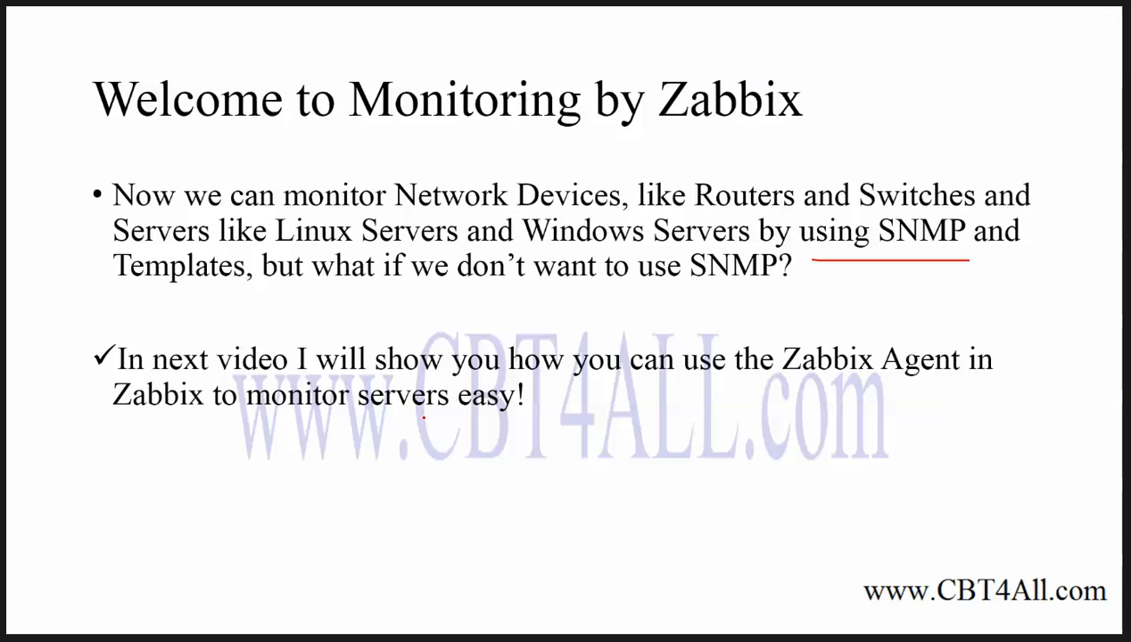